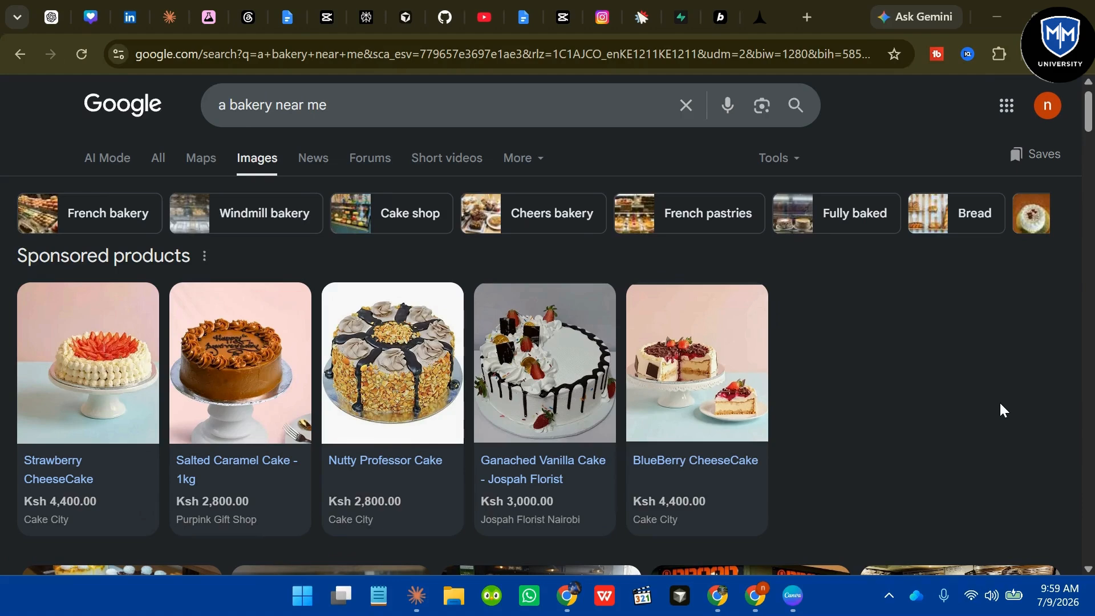
- Copy the Salted Caramel Cake image from the search results and paste it into a new ChatGPT prompt
mouse_move(534, 450)
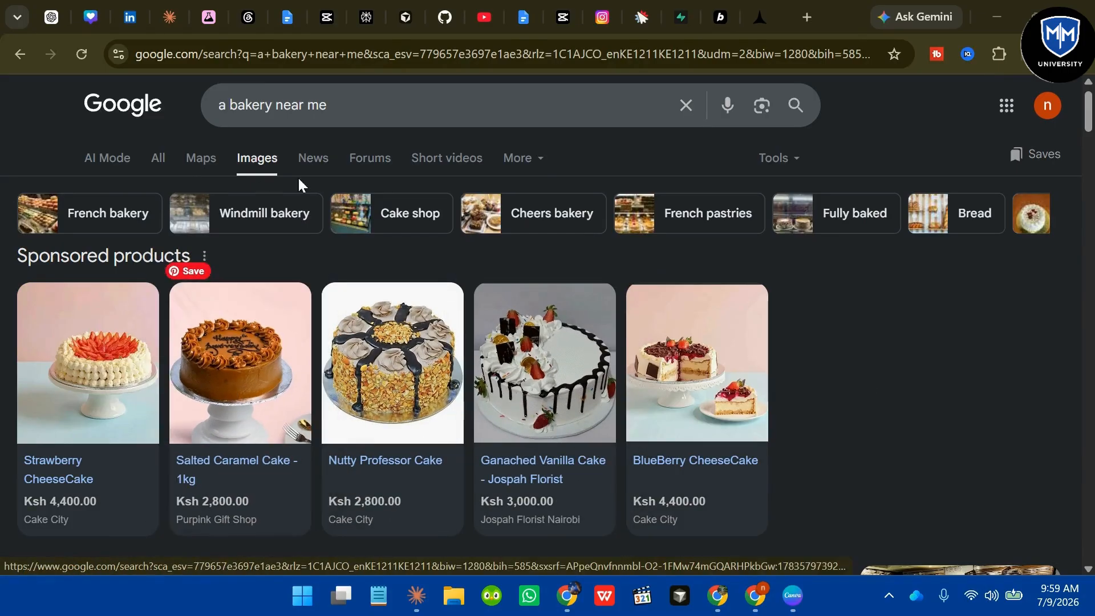
mouse_move(264, 361)
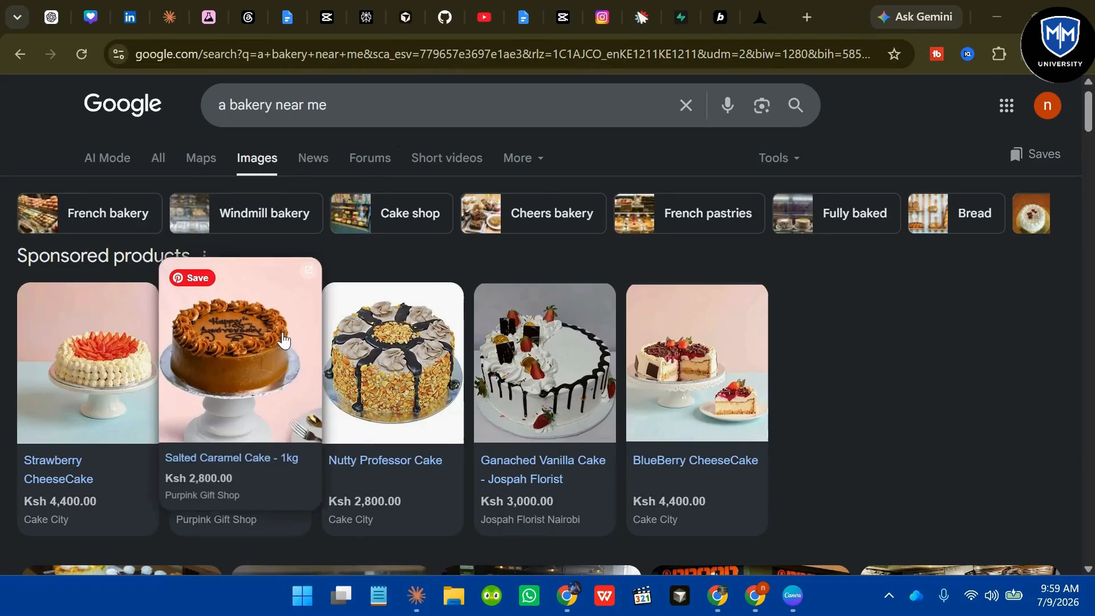
right_click(264, 361)
click(341, 402)
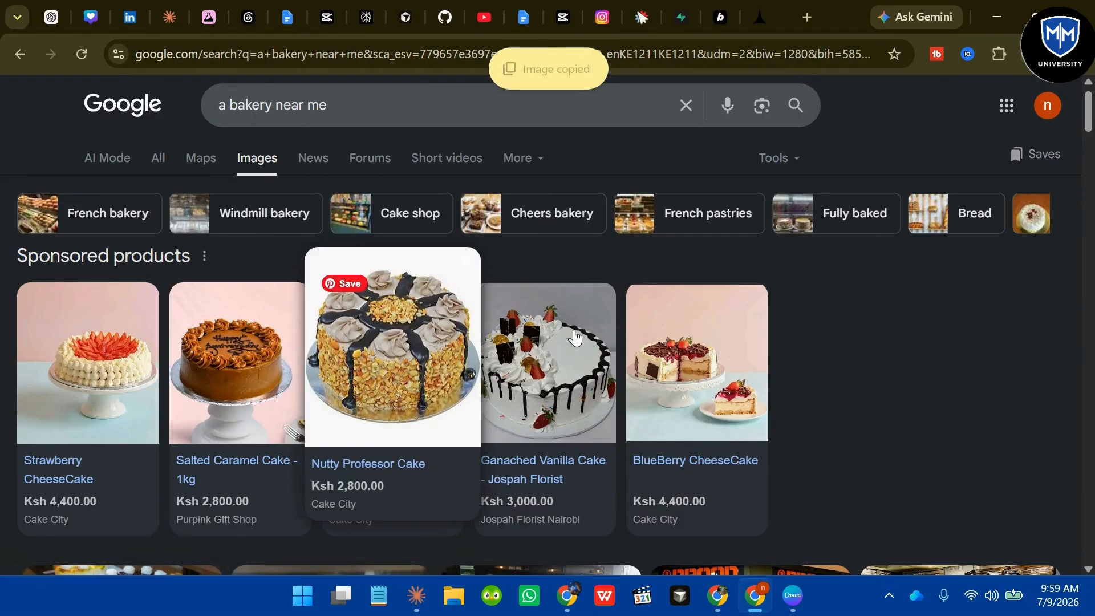
key(ctrl+1)
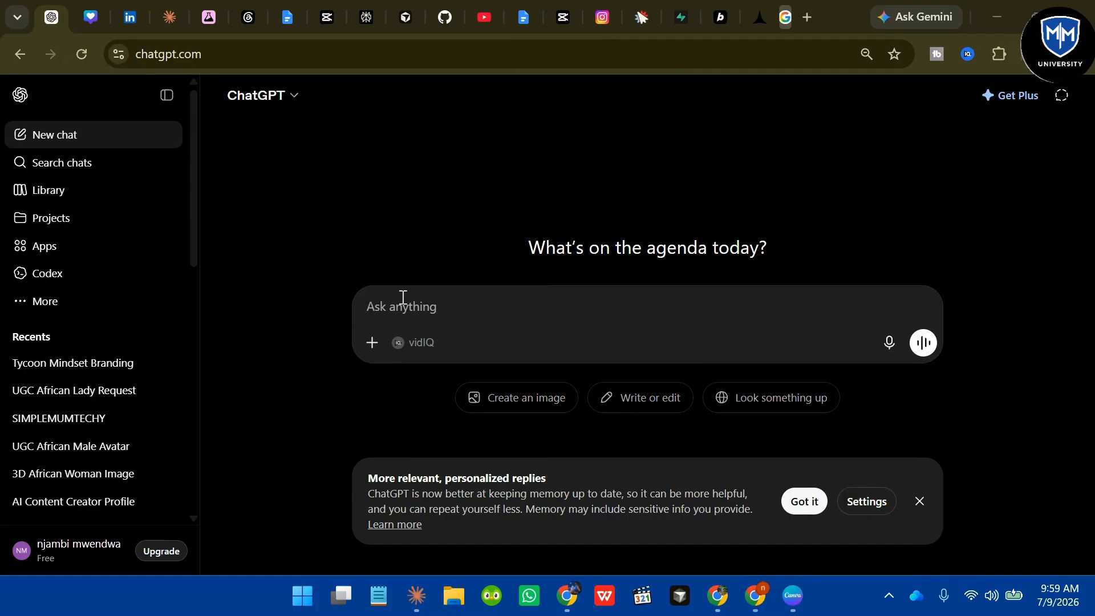
click(378, 300)
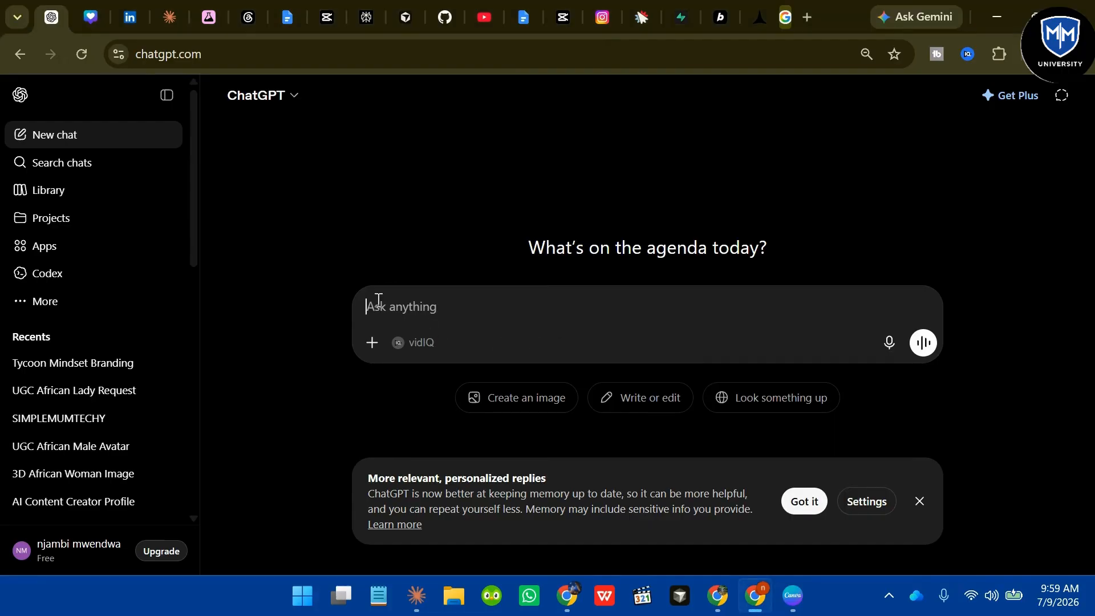
key(ctrl+v)
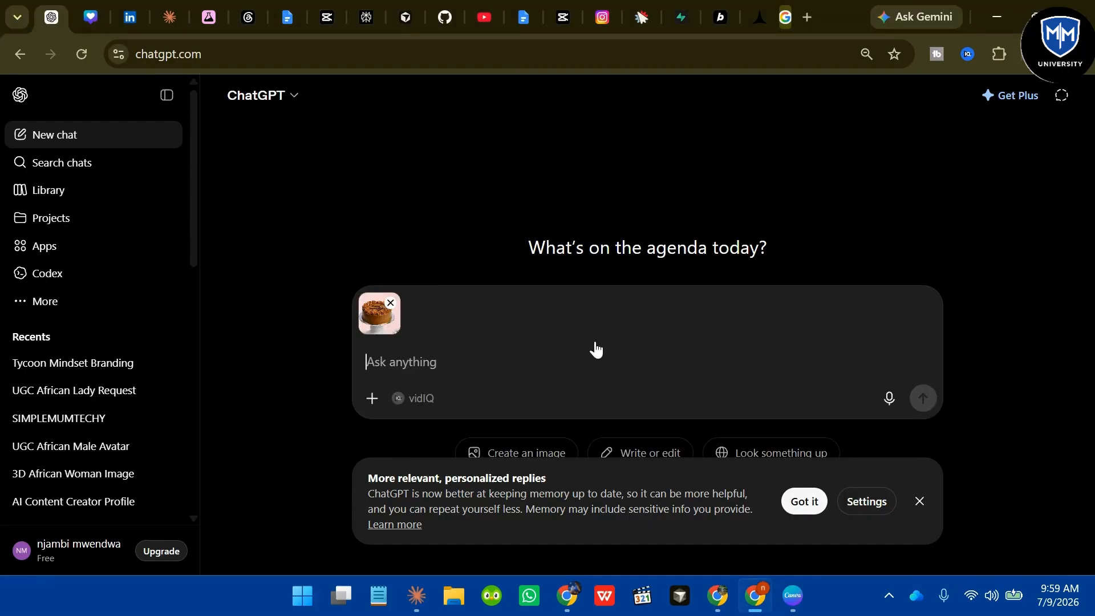
- Send the prompt "create for me a ugc african lady holding this cake .ratio 9:16" with the attached cake image
click(378, 371)
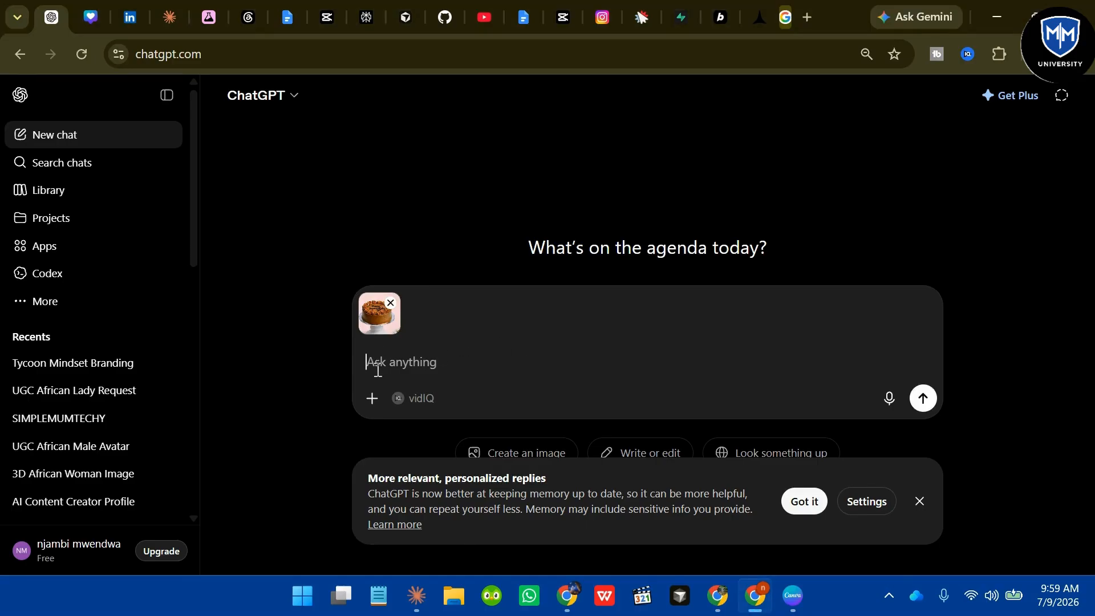
text(creae)
key(BackSpace)
key(BackSpace)
text(te for me a ugc )
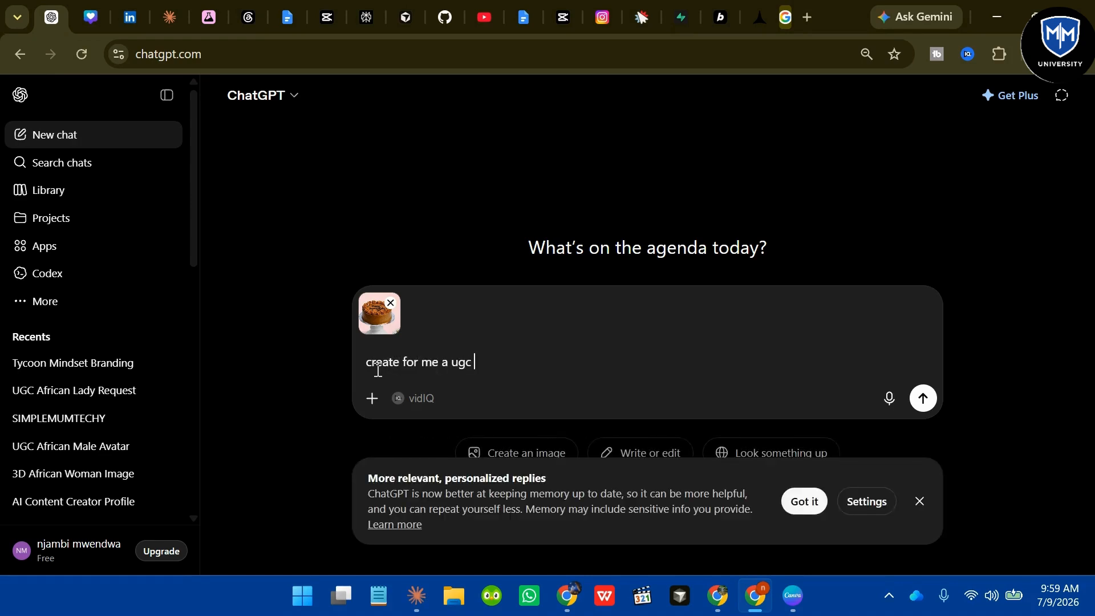
text(african lady holding)
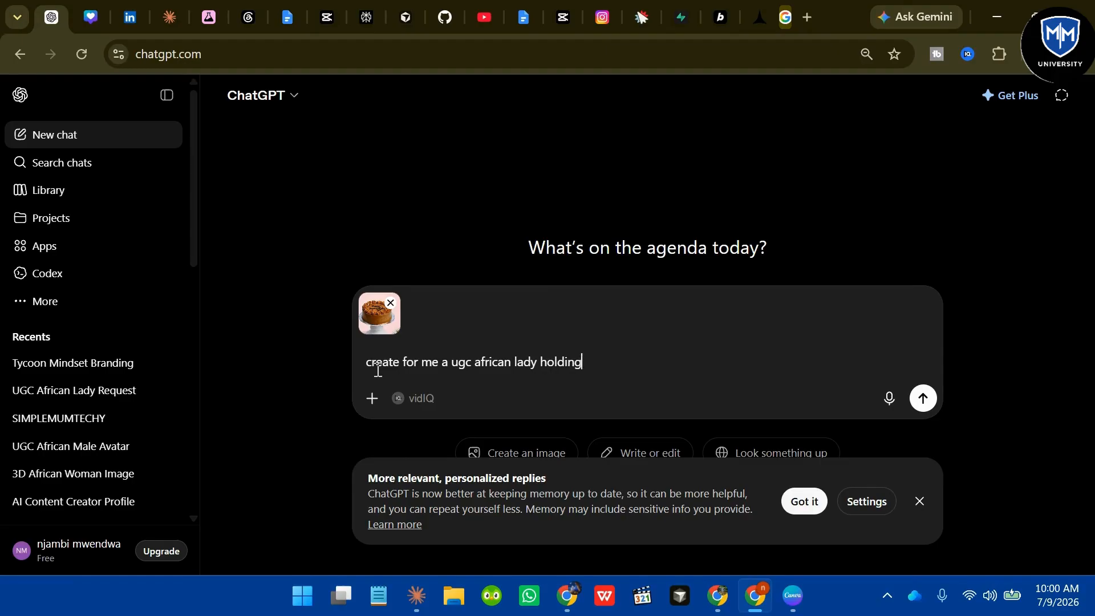
text( this cake .ratio 9:16)
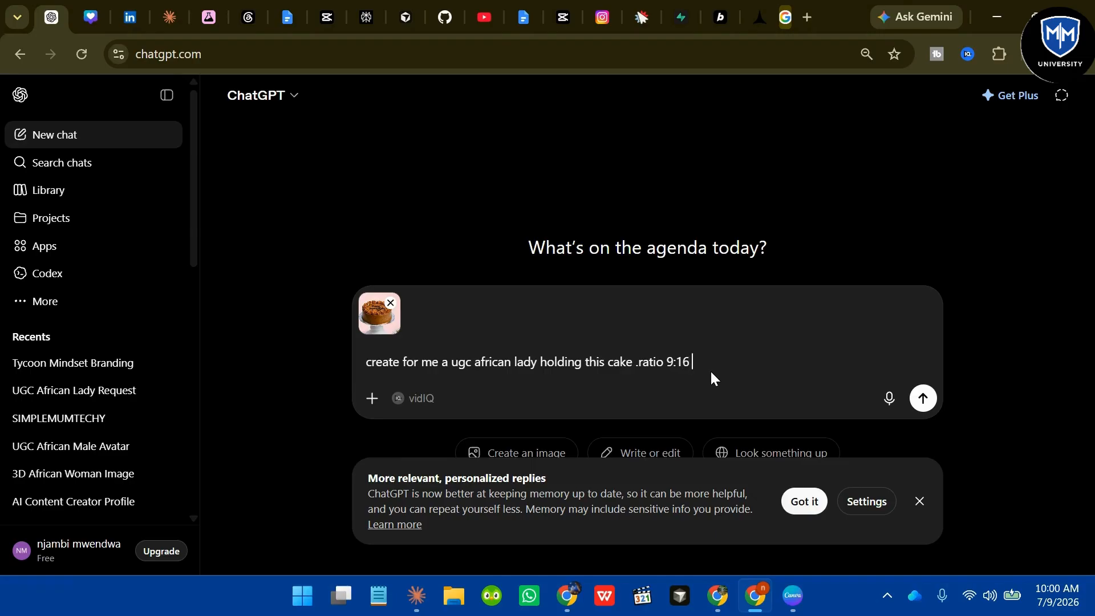
right_click(926, 413)
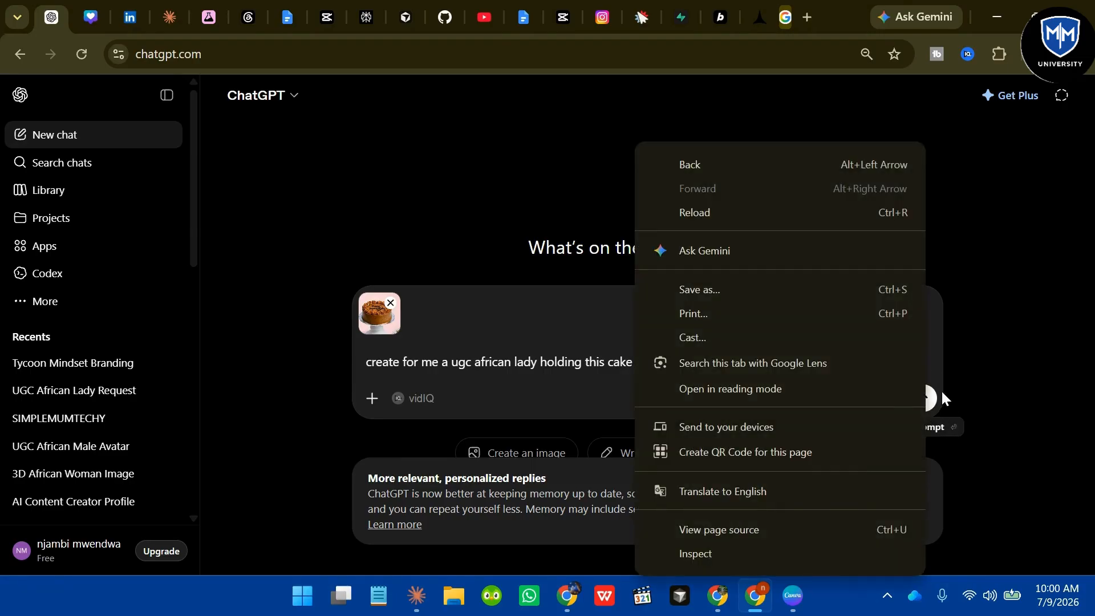
click(923, 395)
click(923, 396)
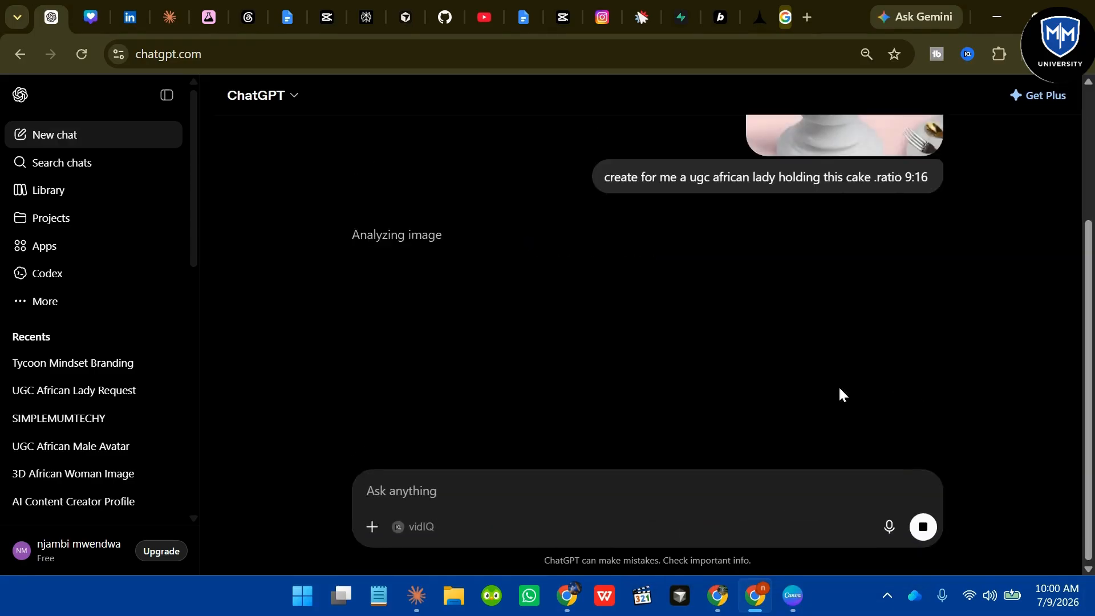
- View the generated image of the lady holding the cake enlarged, and return to the chat
scroll(774, 367, up, 1)
scroll(774, 367, down, 3)
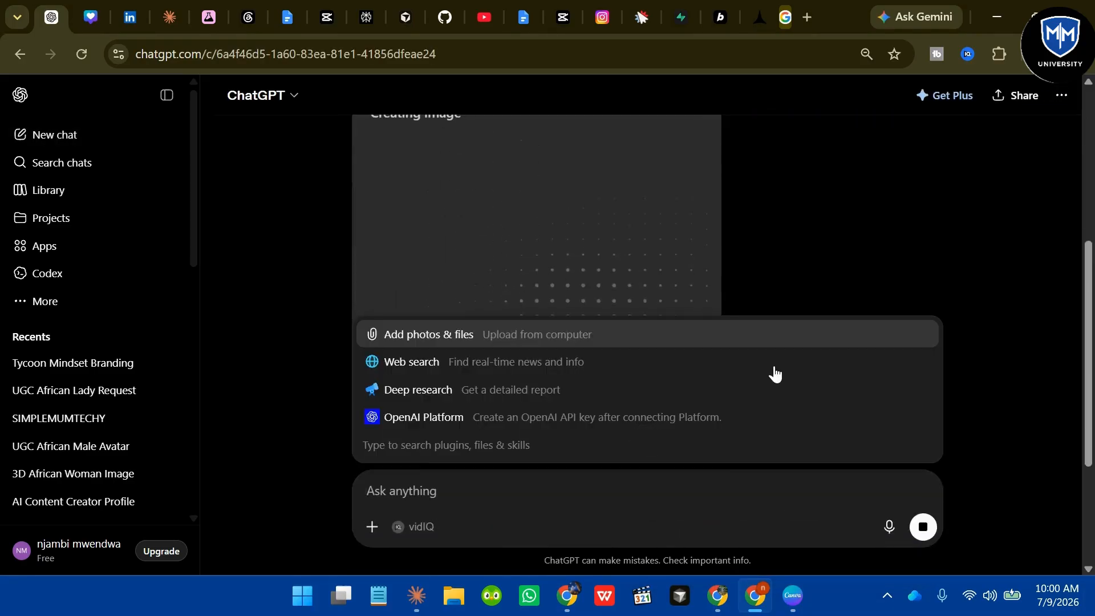
click(569, 345)
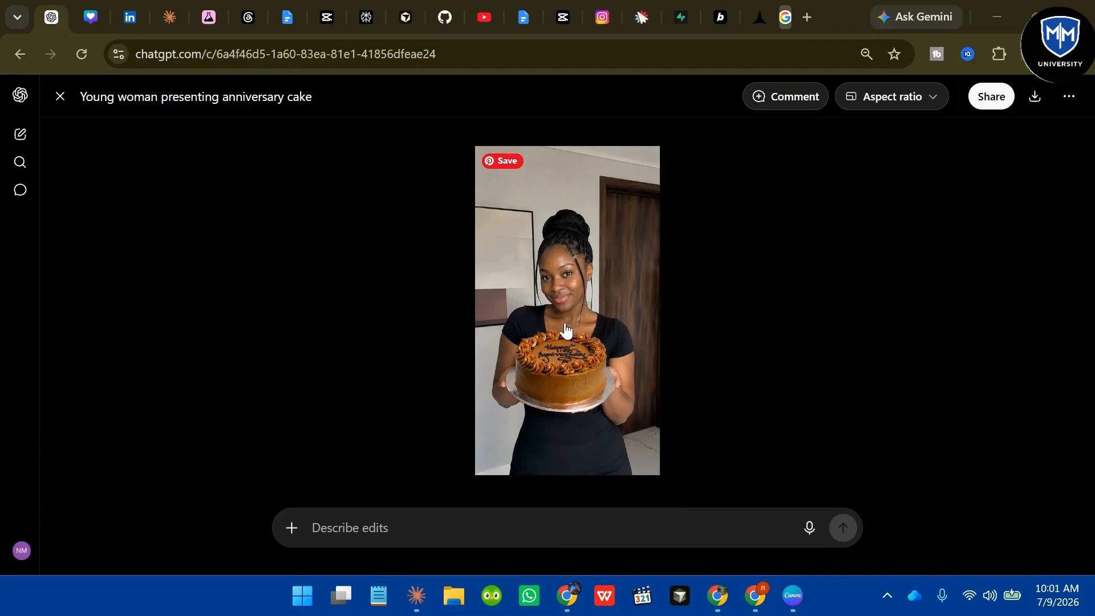
key(Escape)
- Attach one copy of the generated image and send the prompt "i want to see her place the cake on her kitchen table slicing the cake"
drag(587, 231, 413, 432)
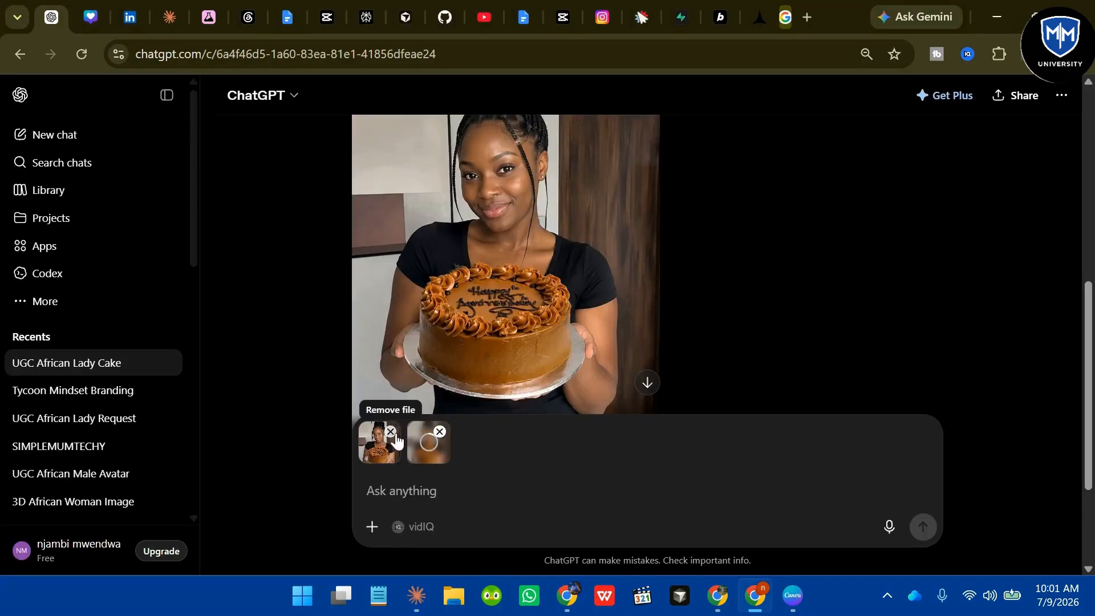
click(390, 432)
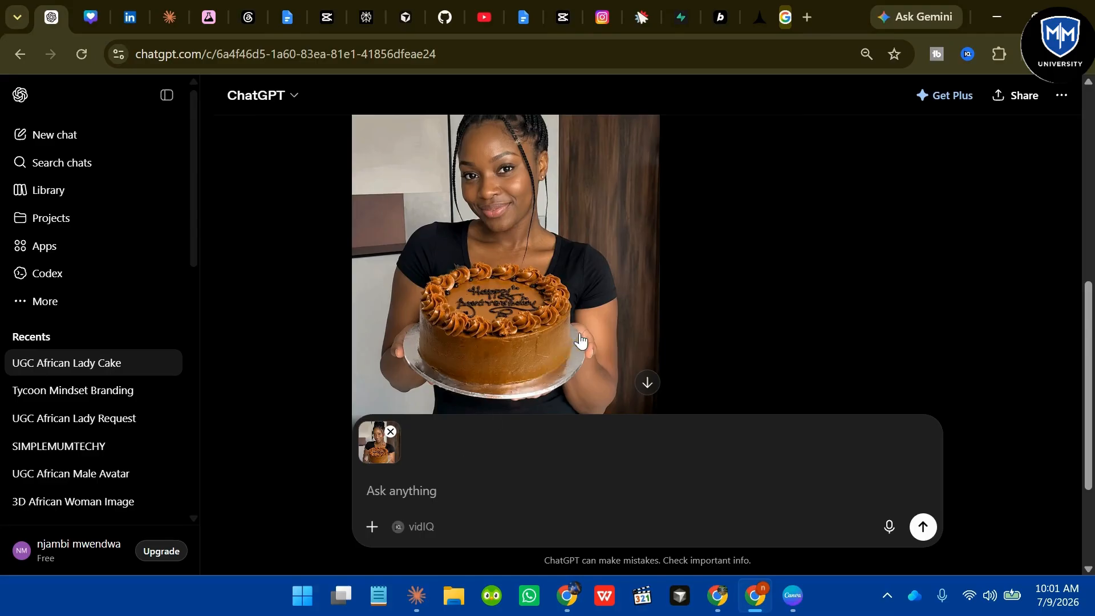
text(i want to see her place the cake on her kitchen table slicing the cake)
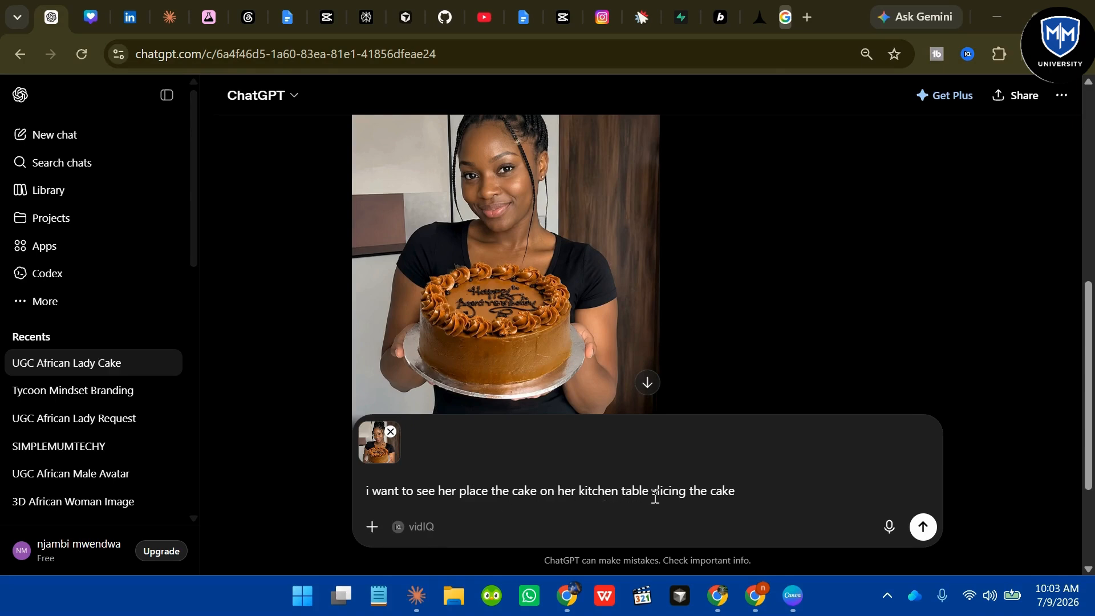
click(922, 530)
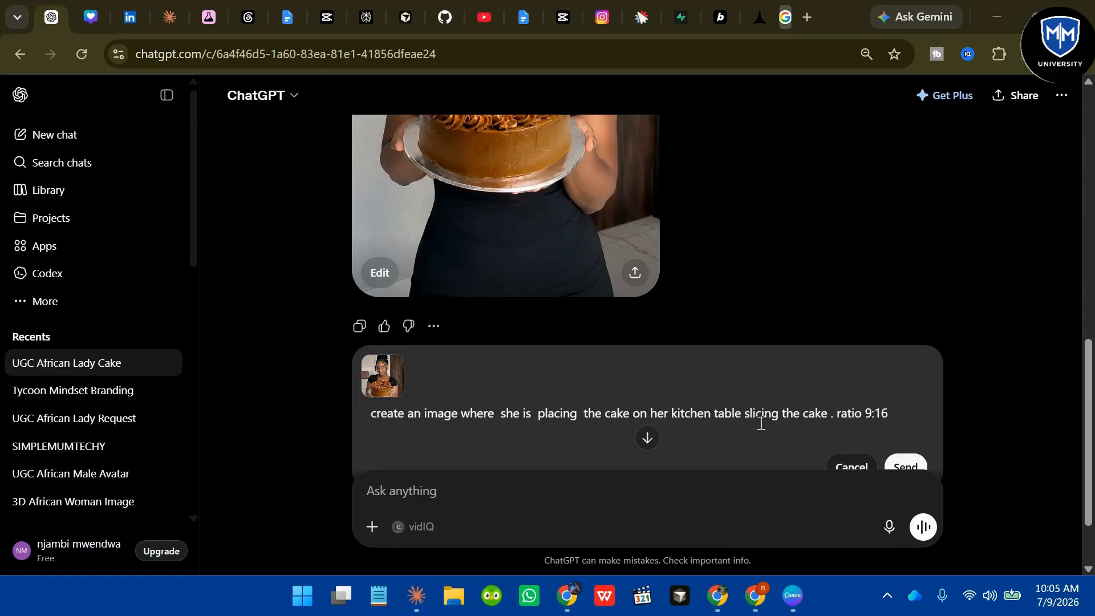
- Send the reworded prompt "create an image where she is placing the cake on her kitchen table slicing the cake . ratio 9:16" and compare the results
click(905, 465)
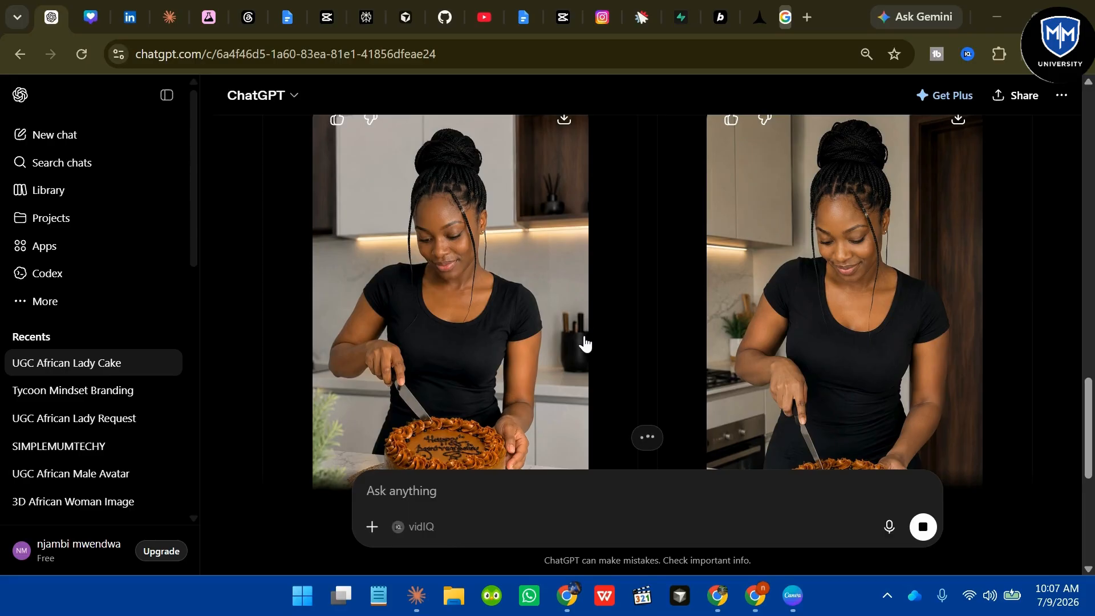
click(513, 205)
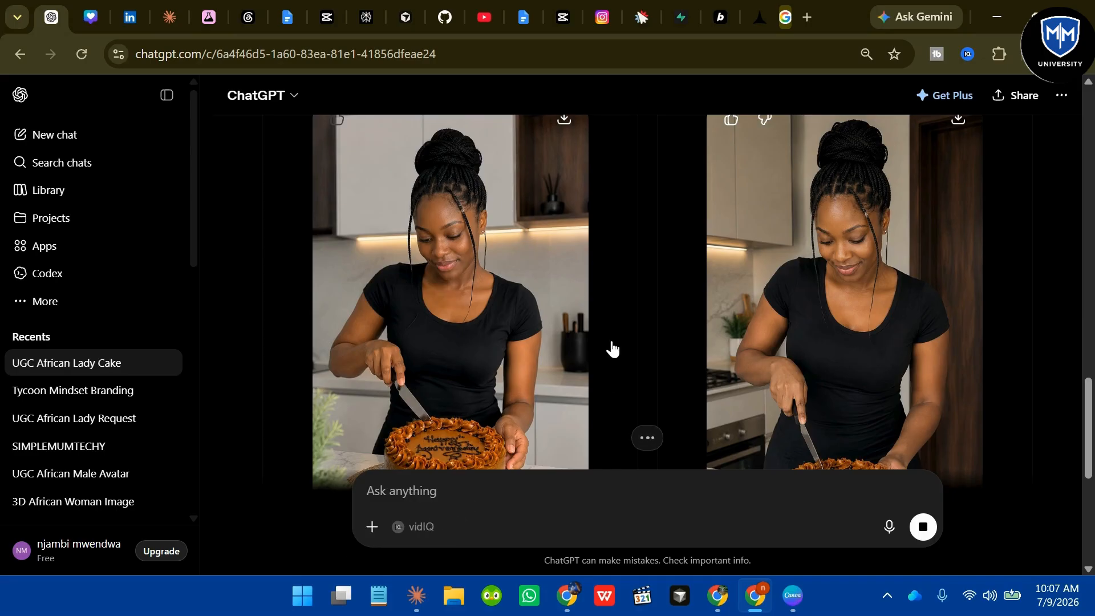
scroll(563, 348, down, 3)
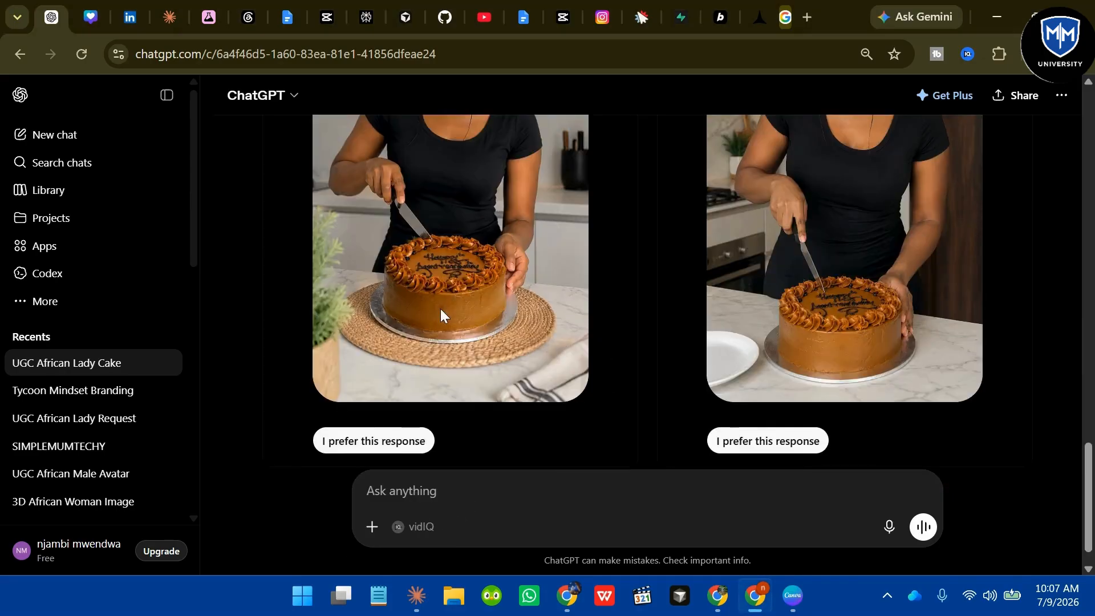
- Attach one copy of the cake-slicing image and enter "create for me the image of her aldready sliced the cake and she has a bite of it ."
scroll(436, 251, up, 2)
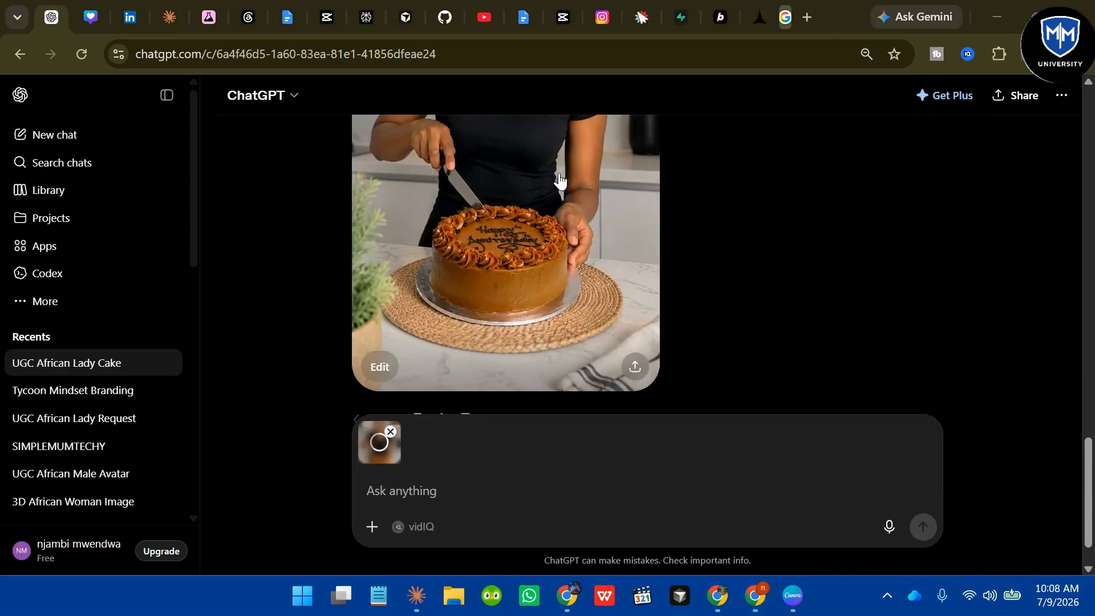
drag(537, 183, 478, 458)
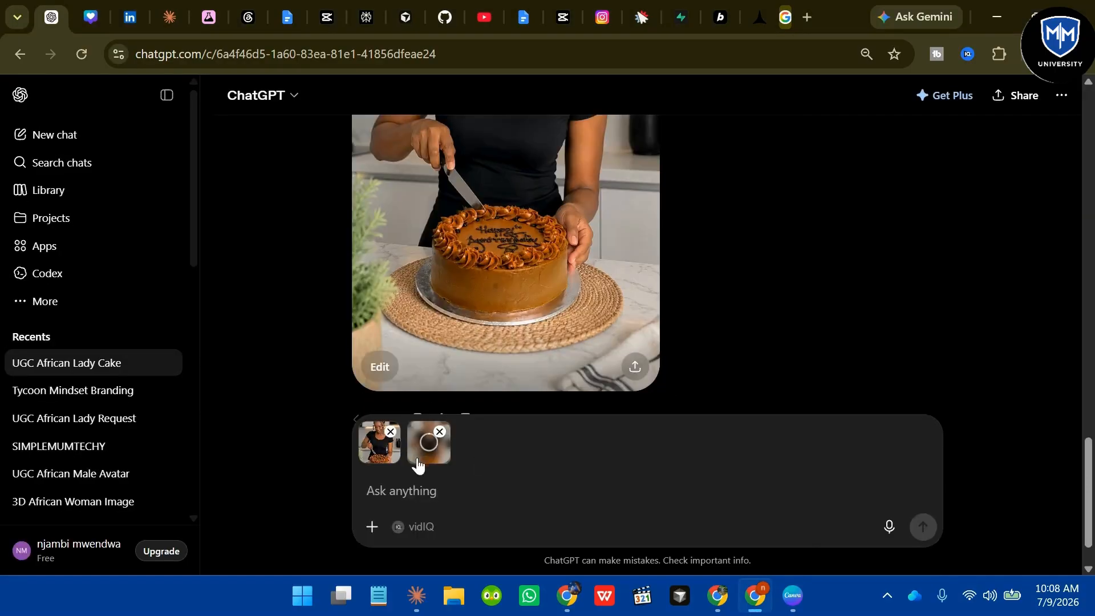
click(390, 431)
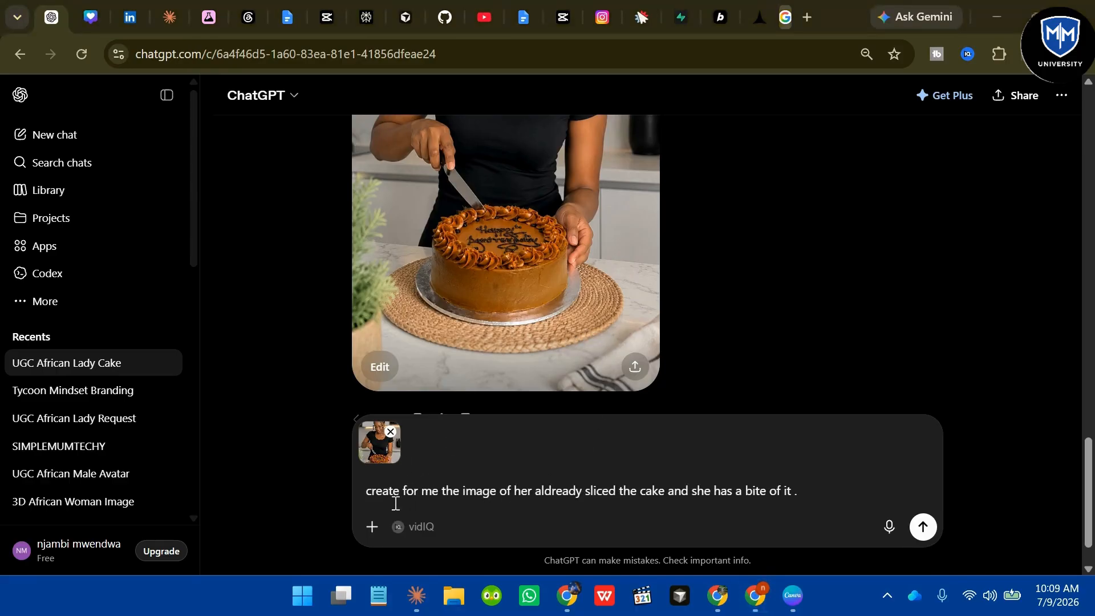
- Correct "aldready" to "already" in the prompt about her having a bite of the cake and send it
click(534, 493)
key(BackSpace)
click(549, 492)
right_click(548, 491)
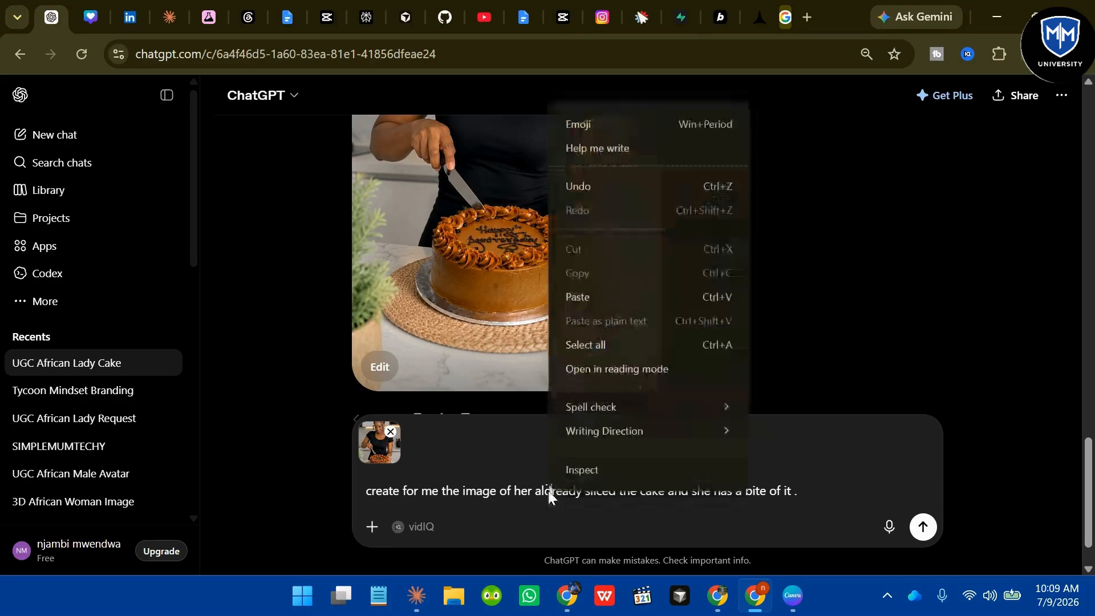
click(549, 492)
right_click(549, 491)
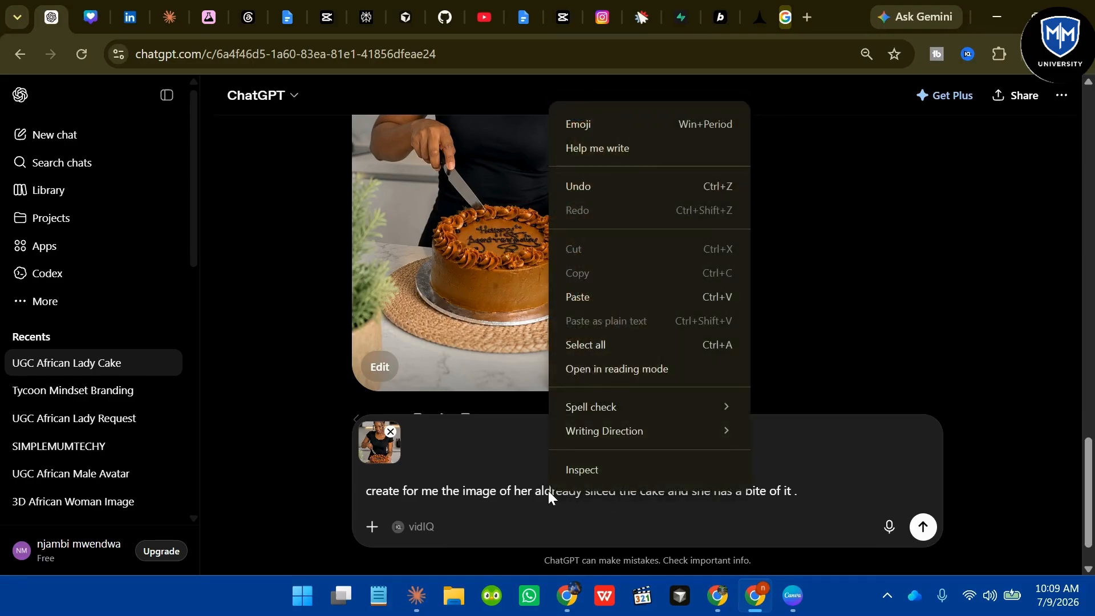
click(553, 495)
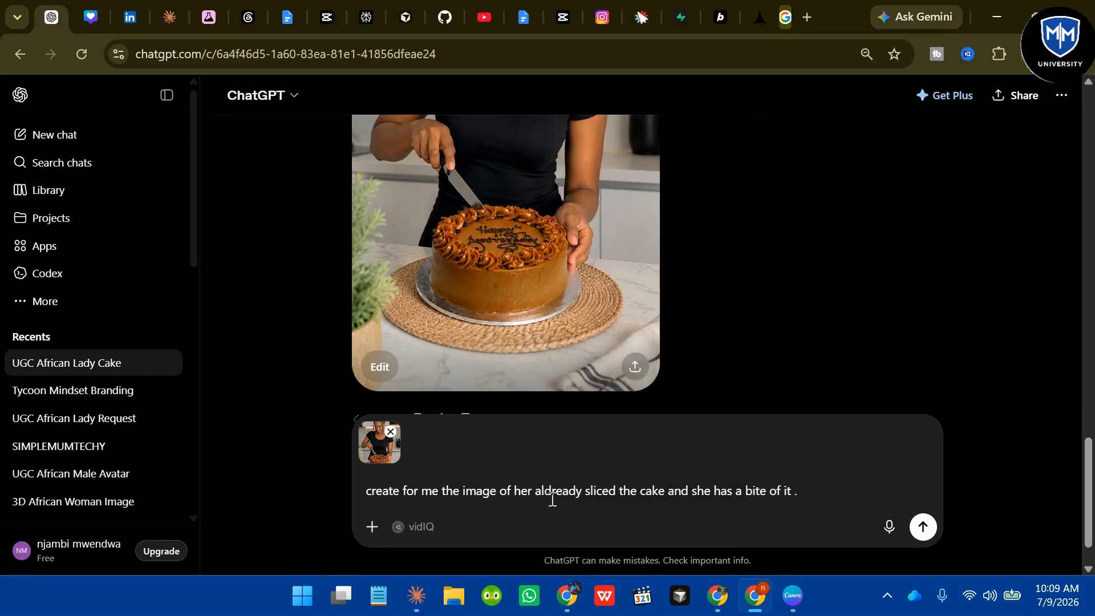
key(BackSpace)
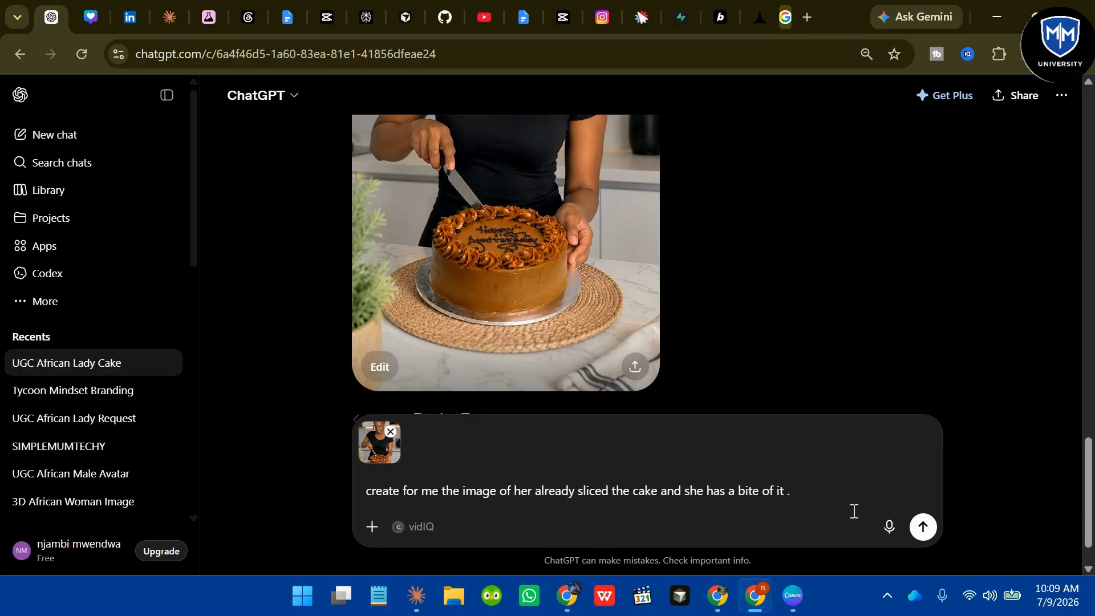
click(924, 526)
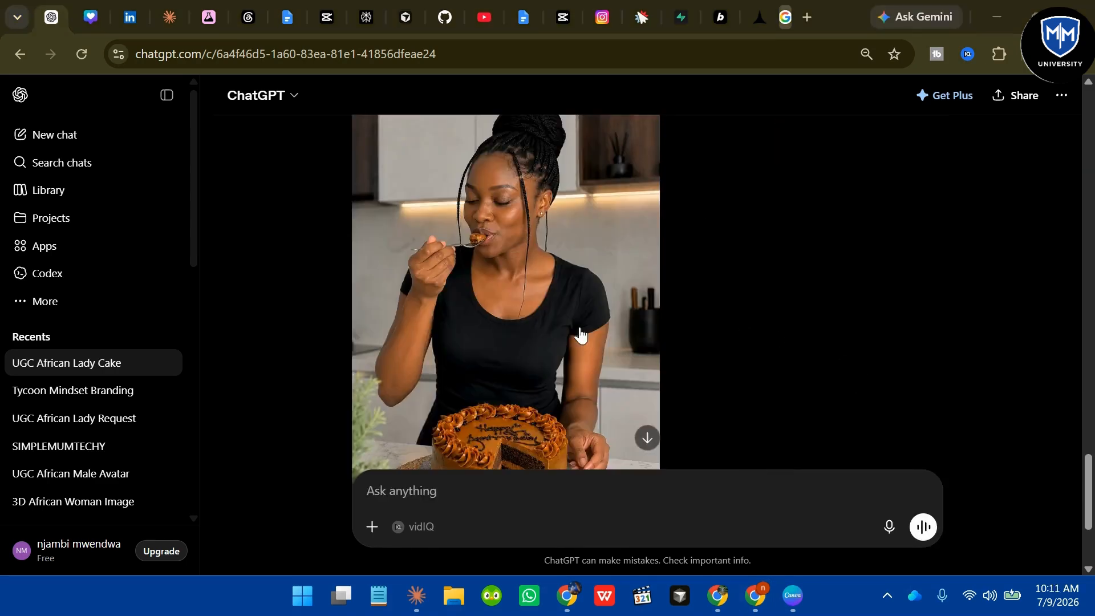
- Attach the image of her biting the cake and enter "create for me an image of her giving a thumbs up"
scroll(462, 200, up, 3)
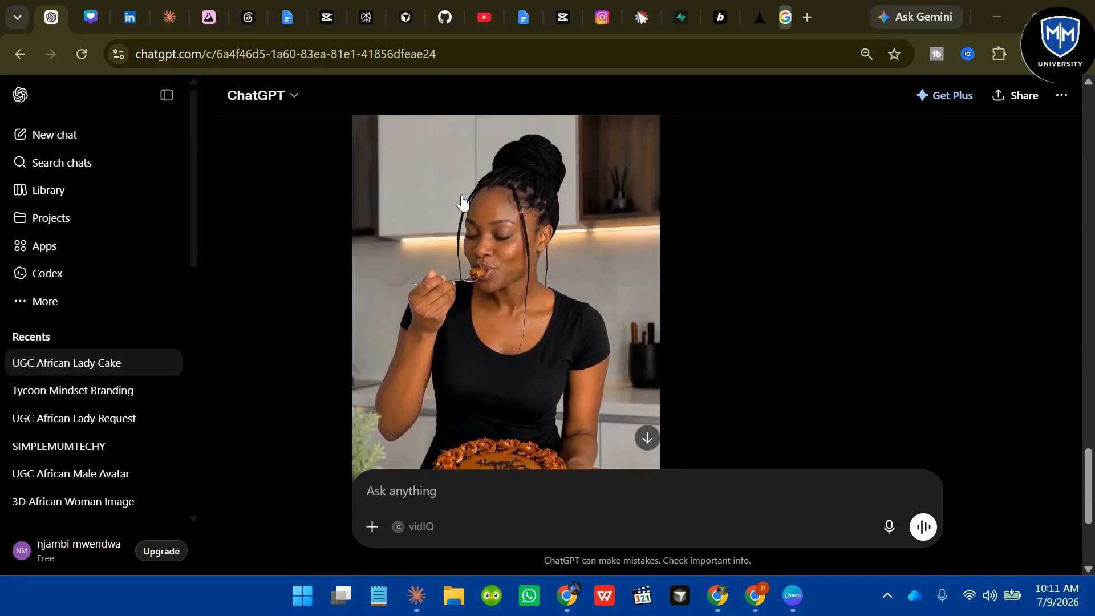
scroll(462, 201, down, 1)
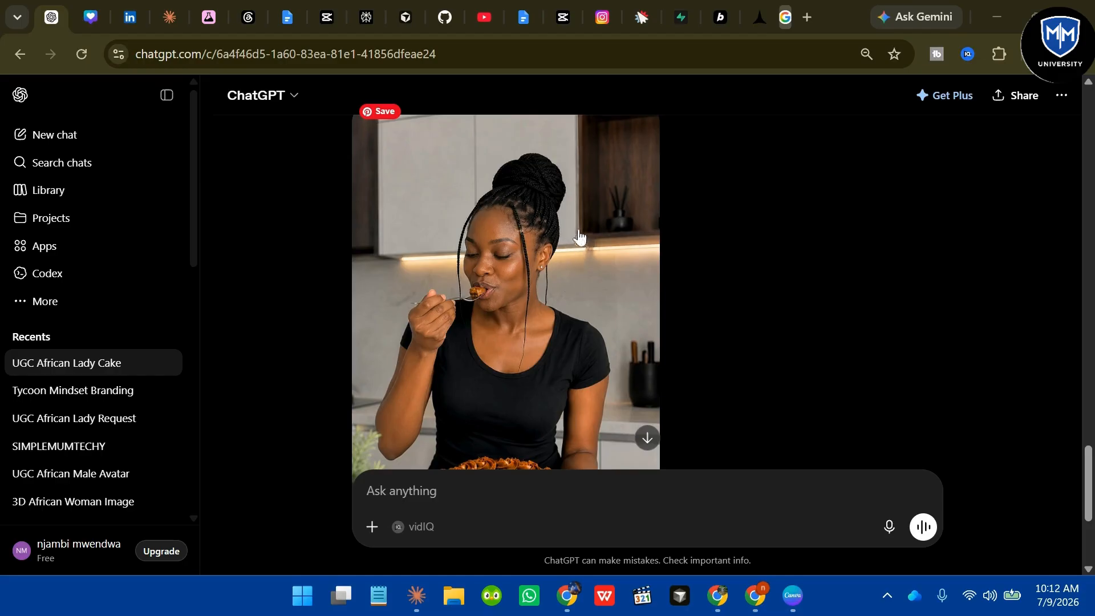
drag(574, 246, 445, 478)
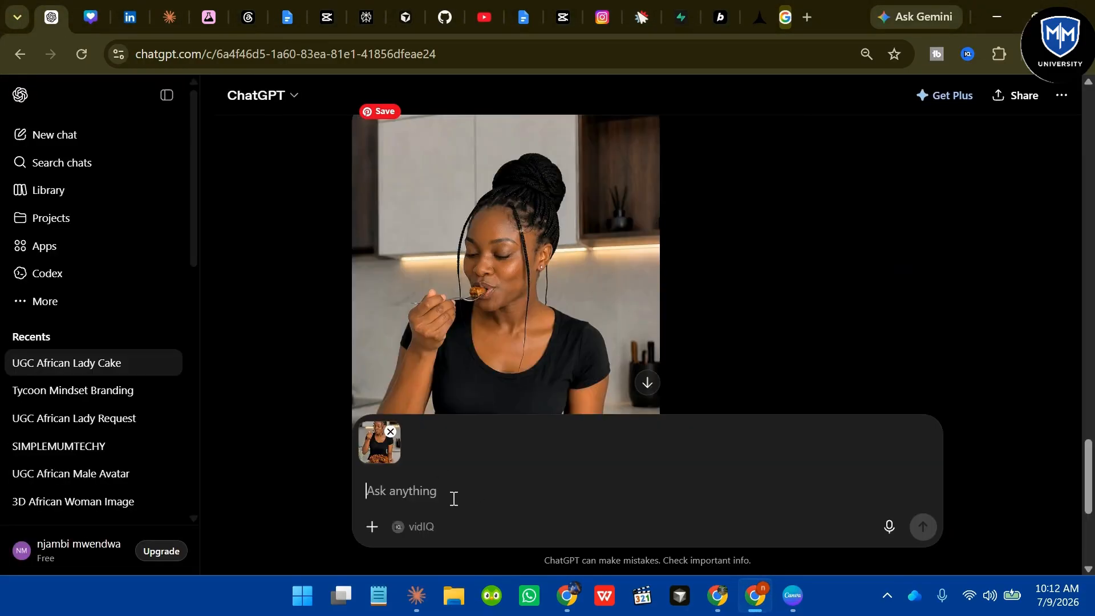
text(cr)
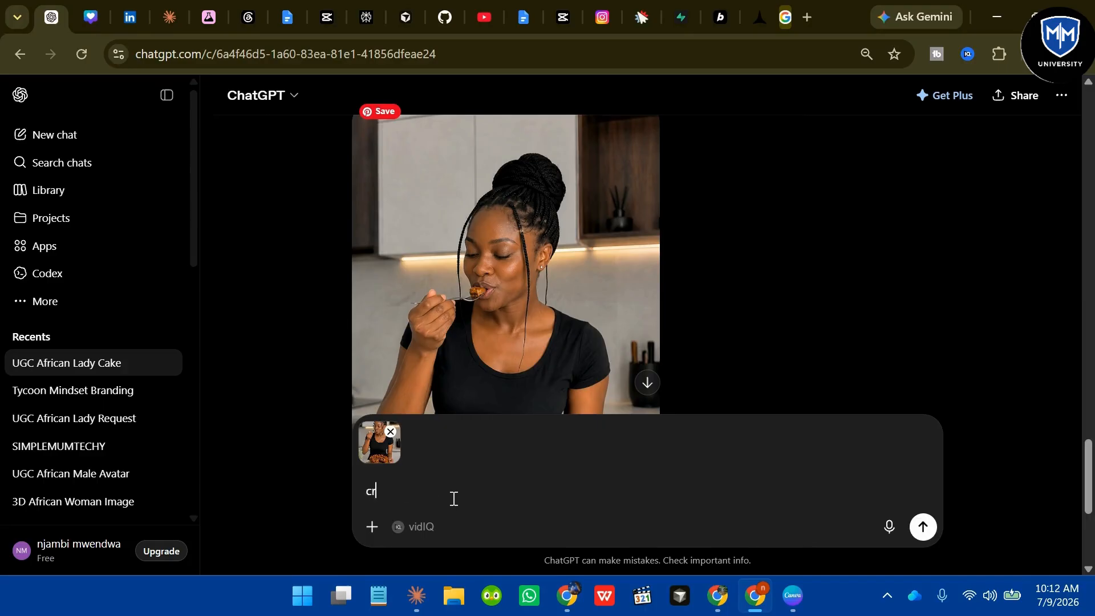
text(eate for me an image of her )
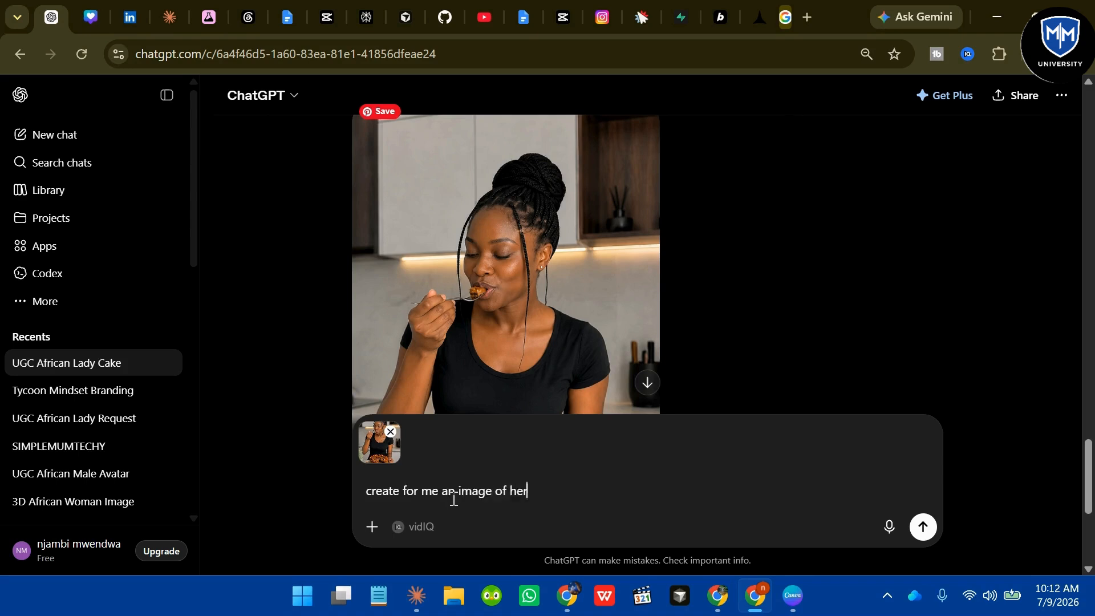
text(giving a thumbs up )
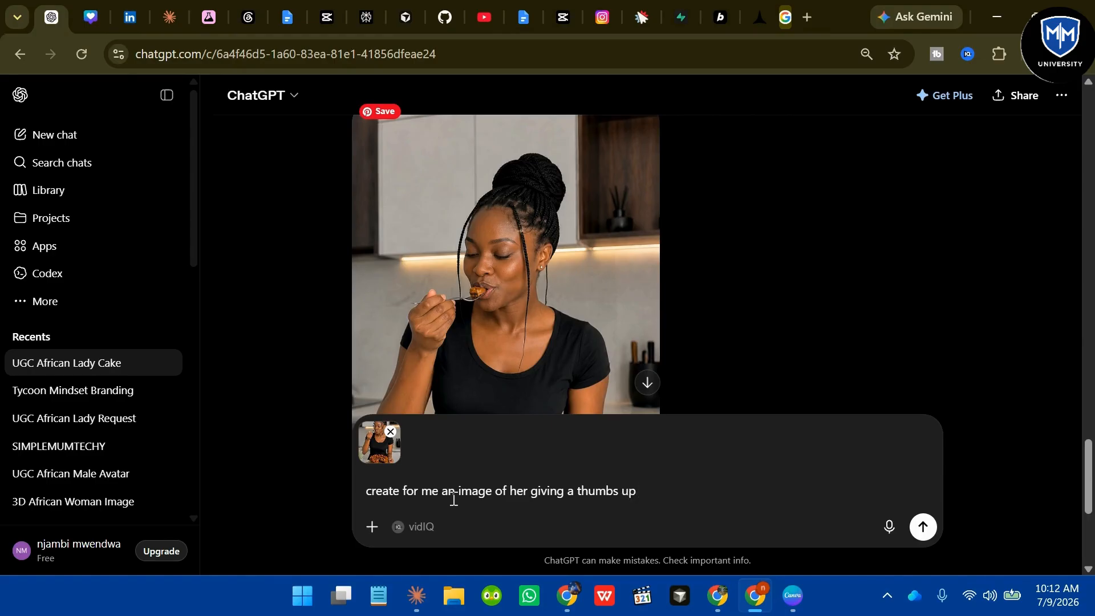
- Complete the prompt with "of how she felt while eating the cake as an indication the cake is good." and send it
text(of how)
text( she wa)
text(s)
key(BackSpace)
key(BackSpace)
text(felt while e)
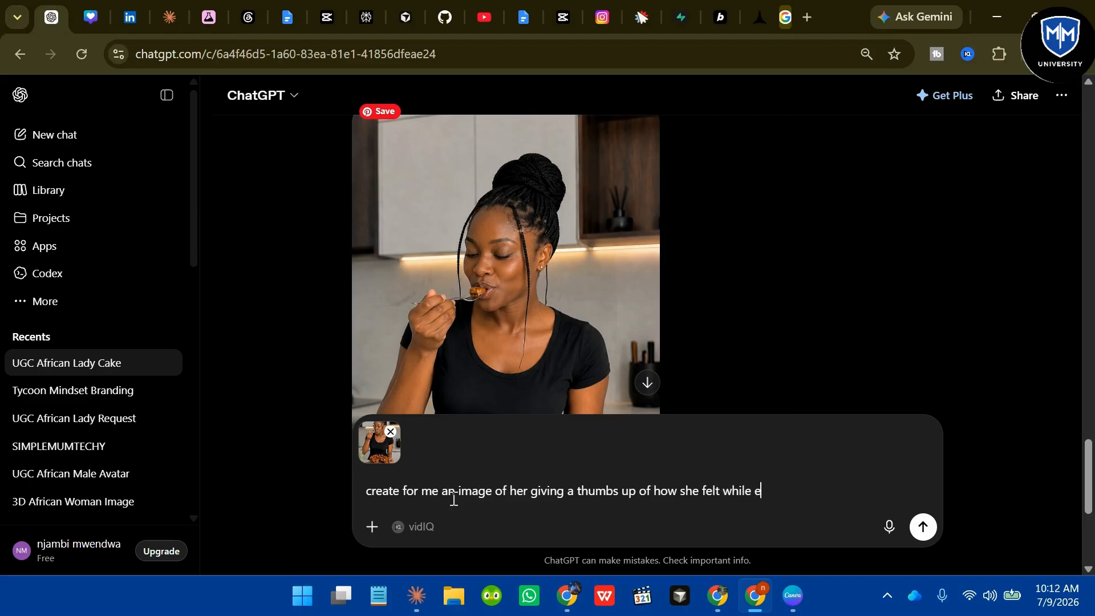
text(ating the ca)
text(ke)
text( for)
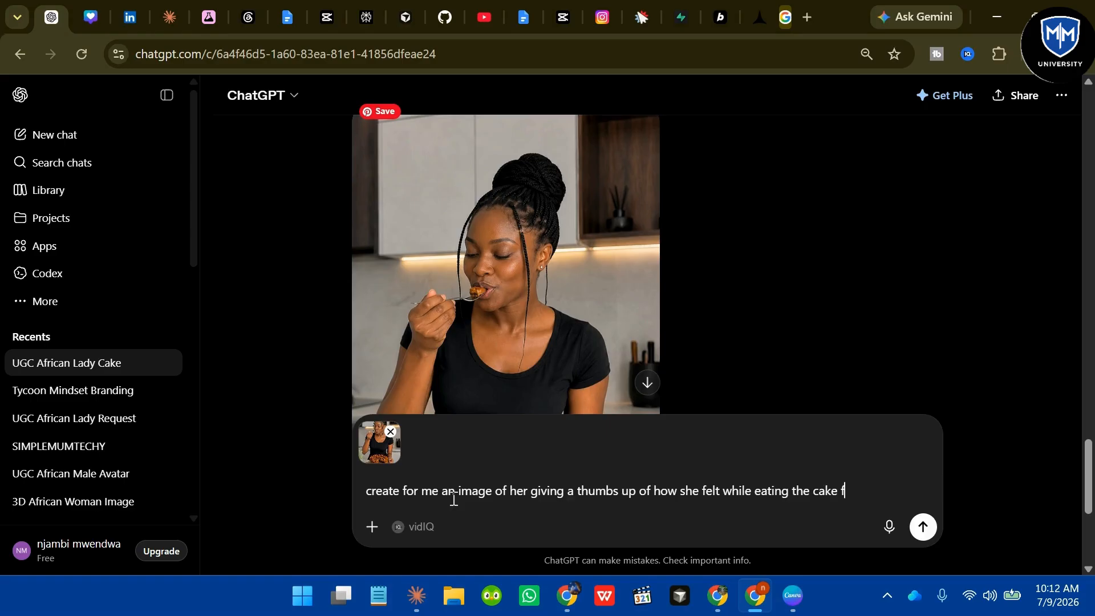
key(BackSpace)
key(BackSpace)
key(BackSpace)
text(as an indication the )
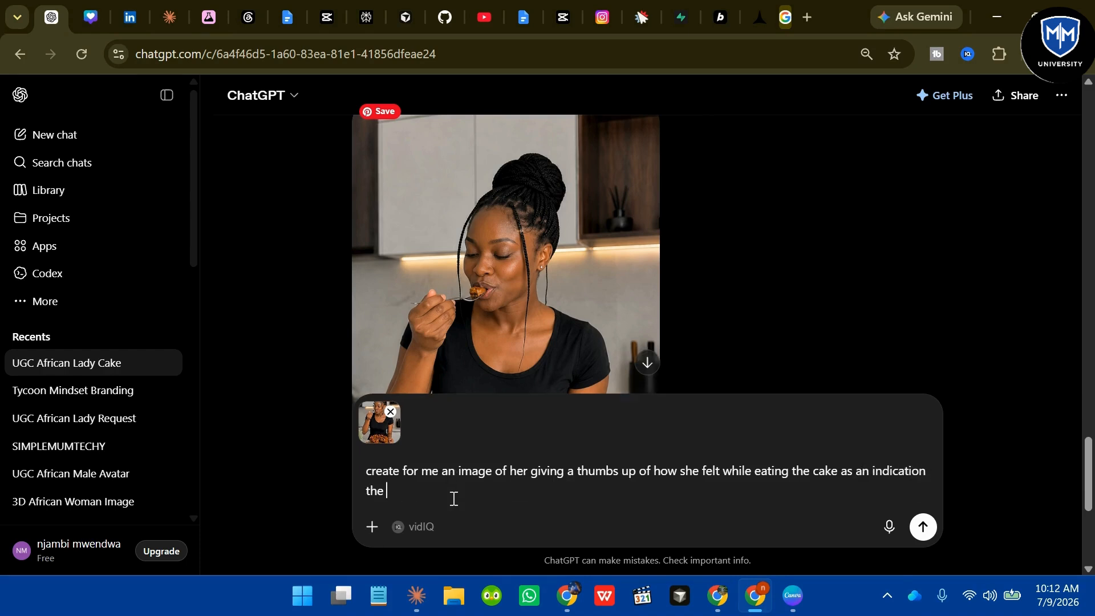
text(cake is good.)
click(917, 513)
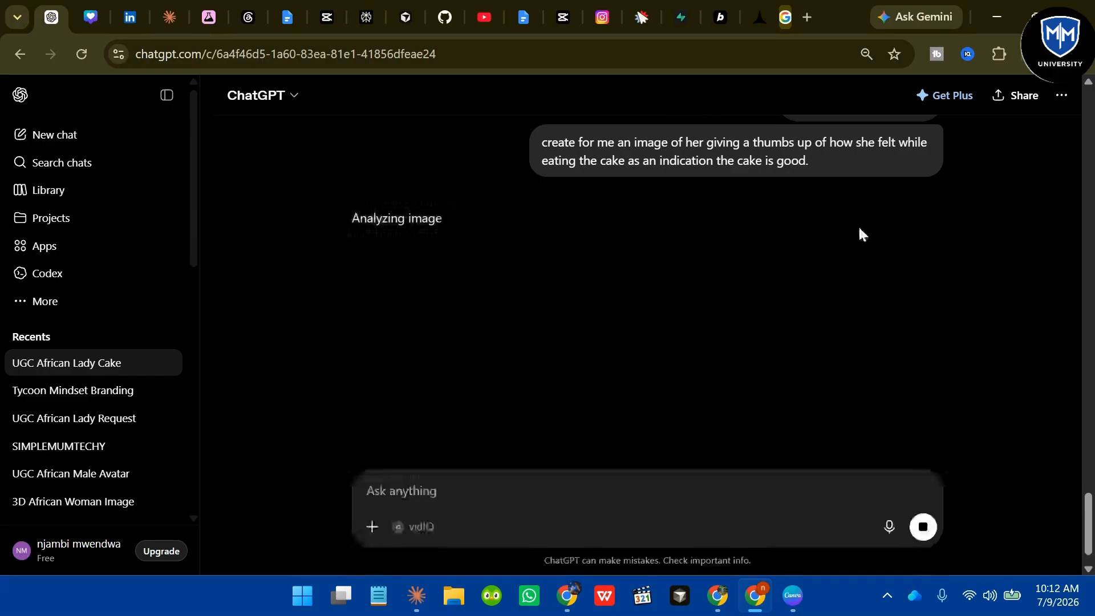
- Close the enlarged thumbs-up image and attach it to a new message alongside the image of her holding the cake
scroll(801, 307, up, 10)
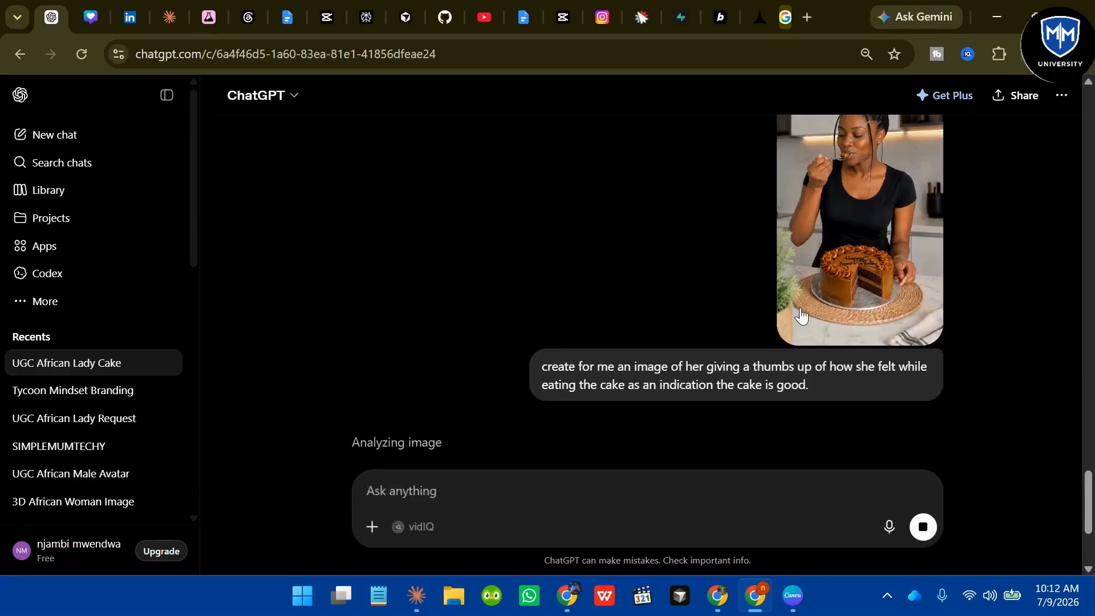
scroll(801, 315, up, 15)
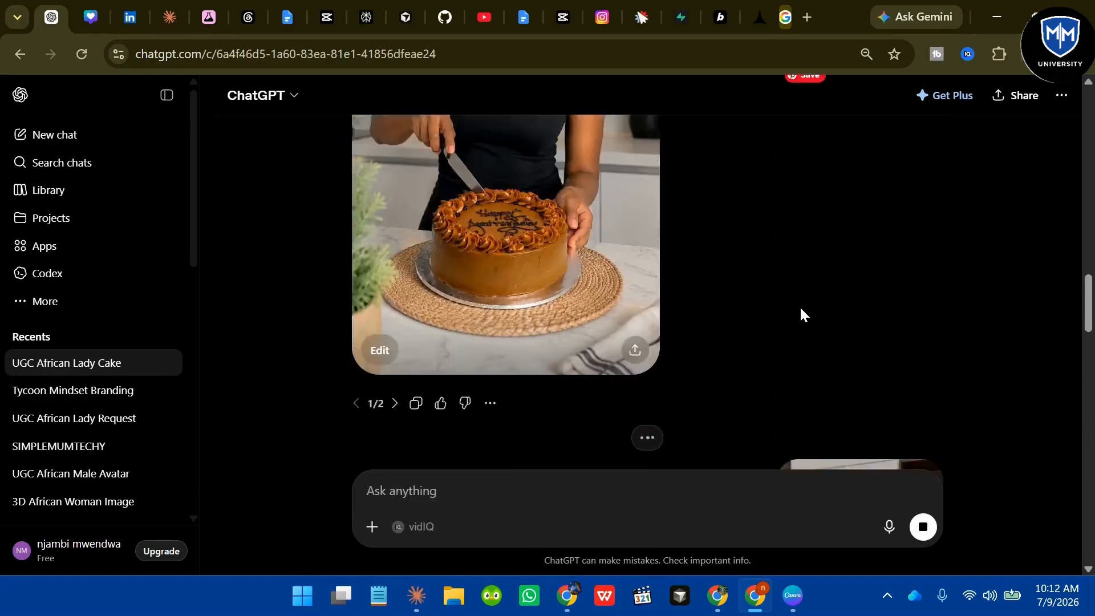
scroll(800, 308, up, 5)
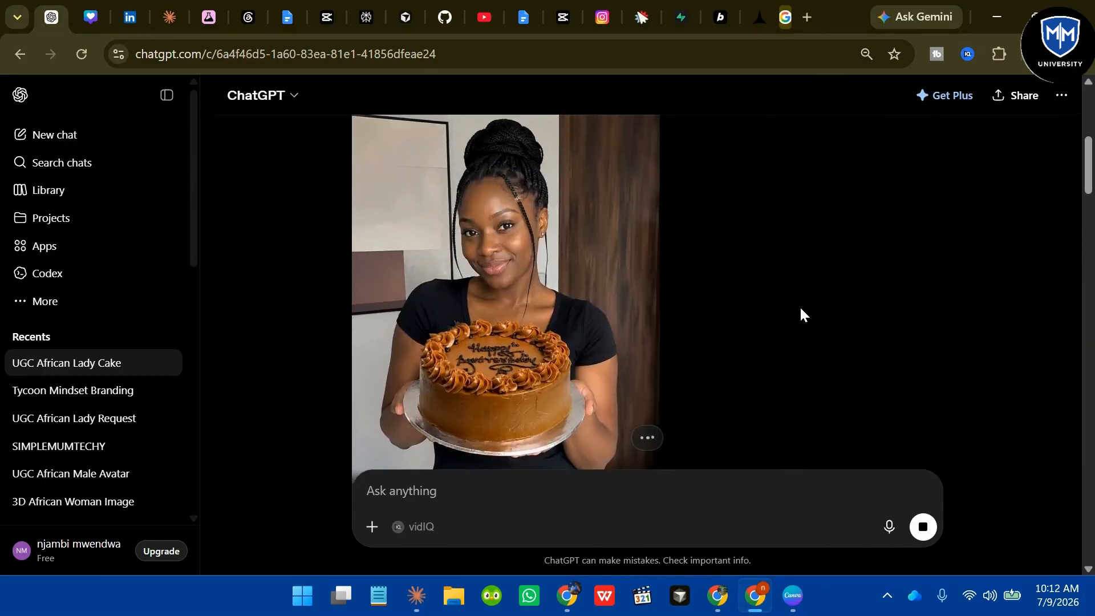
scroll(801, 315, down, 20)
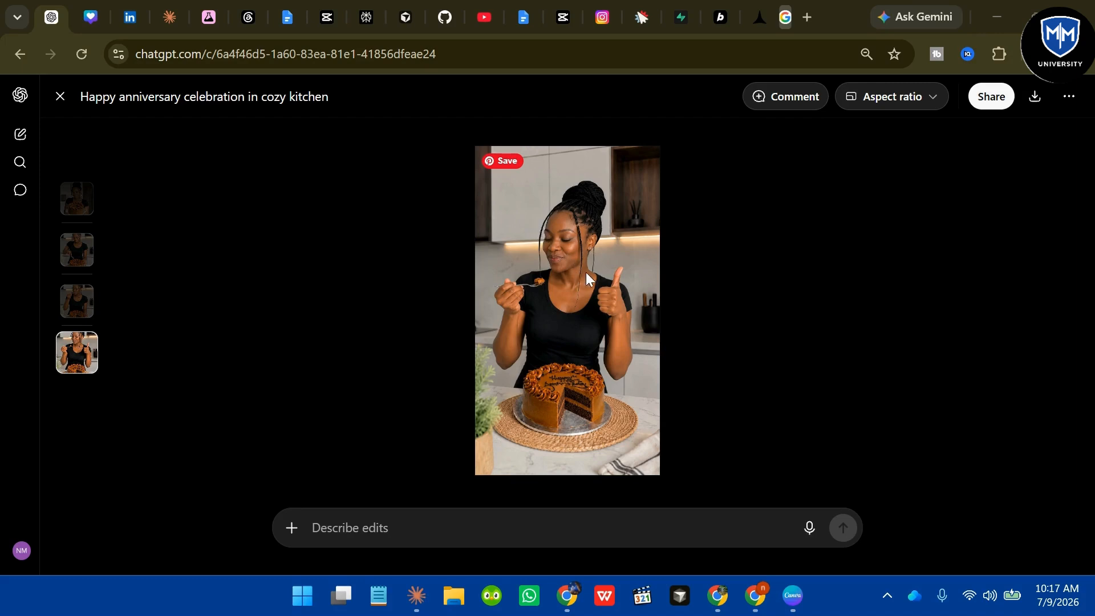
click(61, 97)
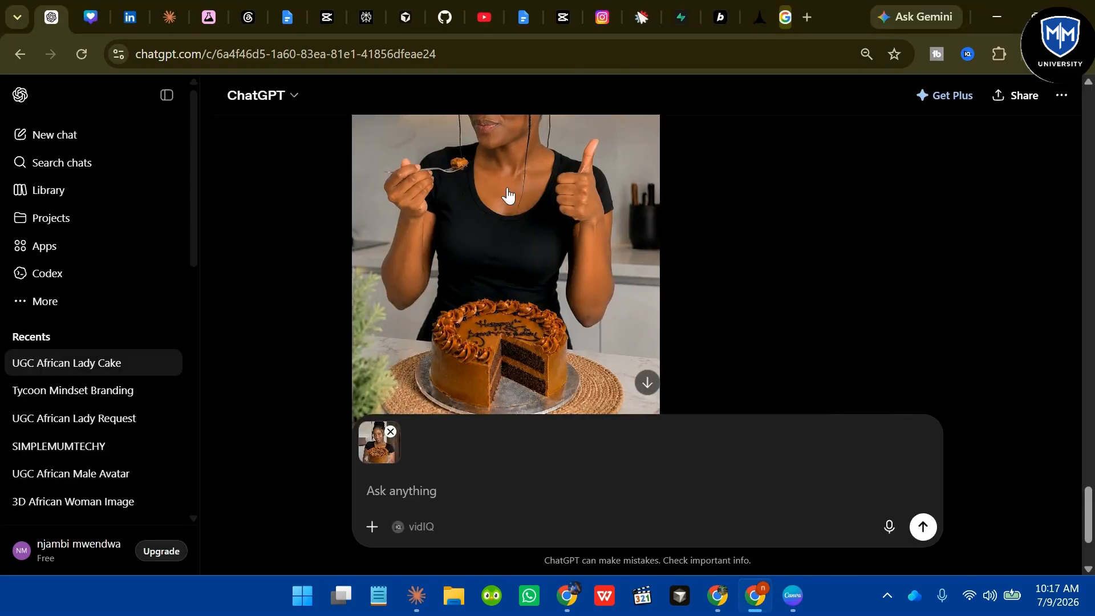
drag(508, 195, 454, 438)
drag(530, 221, 467, 491)
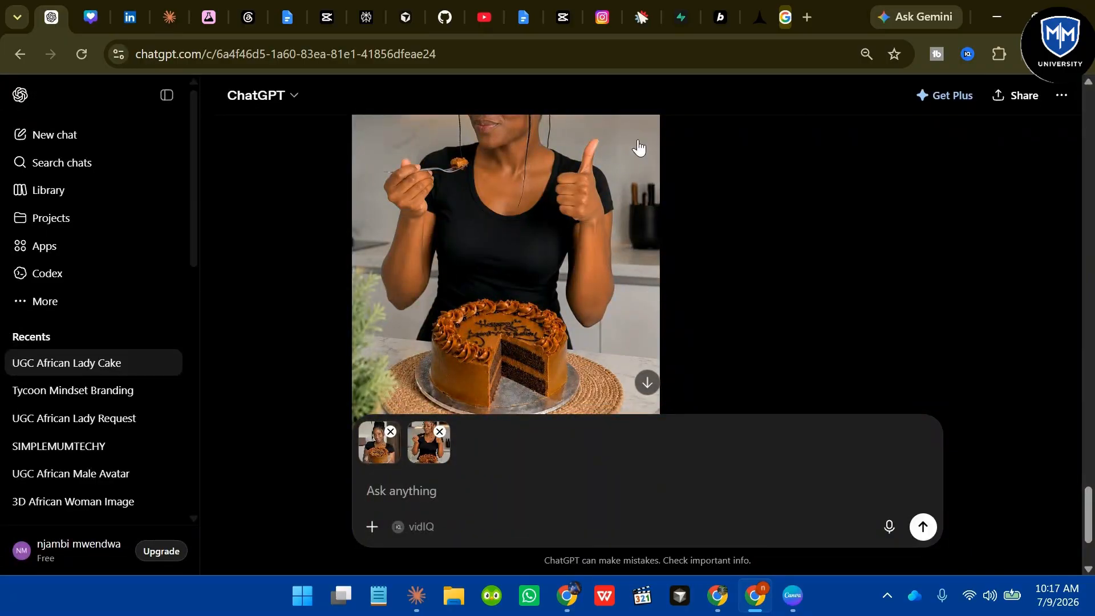
- Enter the prompt "create an image of her showing thumbs up using both her hands and her looking"
click(393, 491)
text(create an)
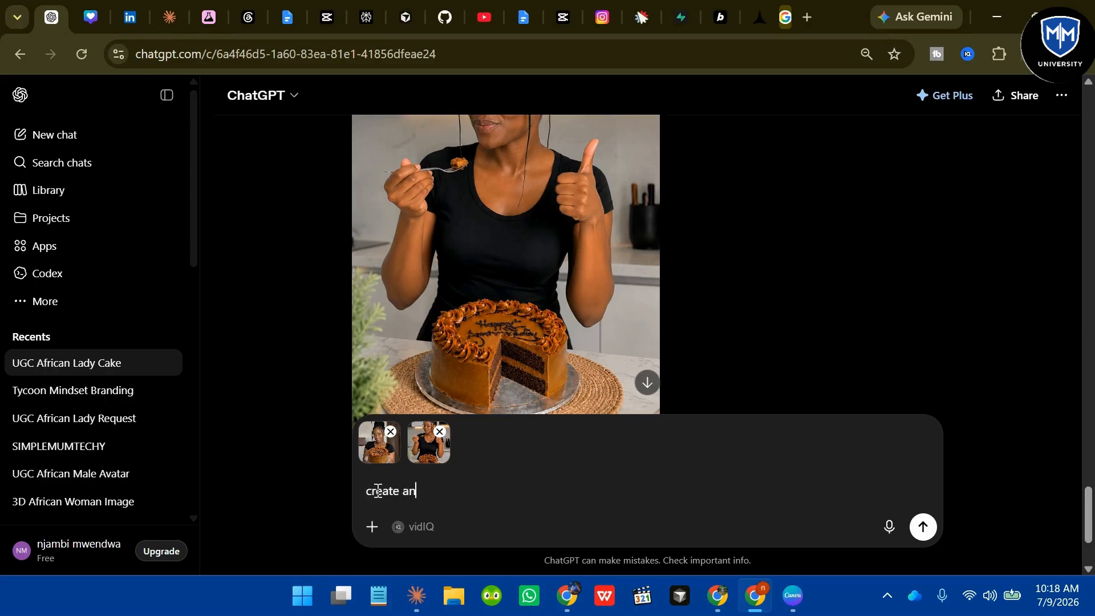
text( image of her showing)
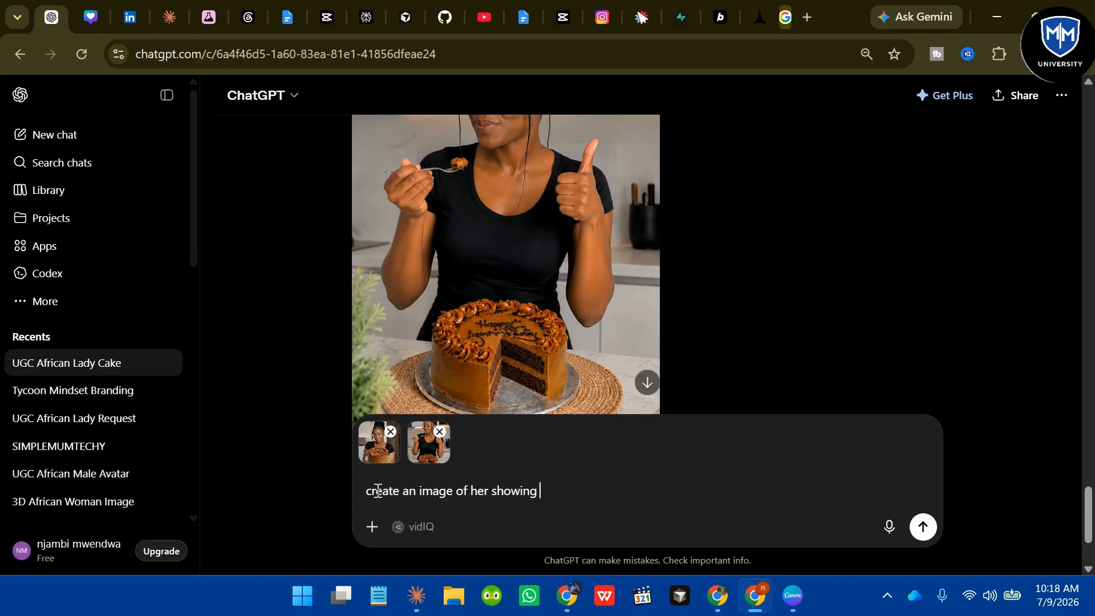
text( thumbs up using both )
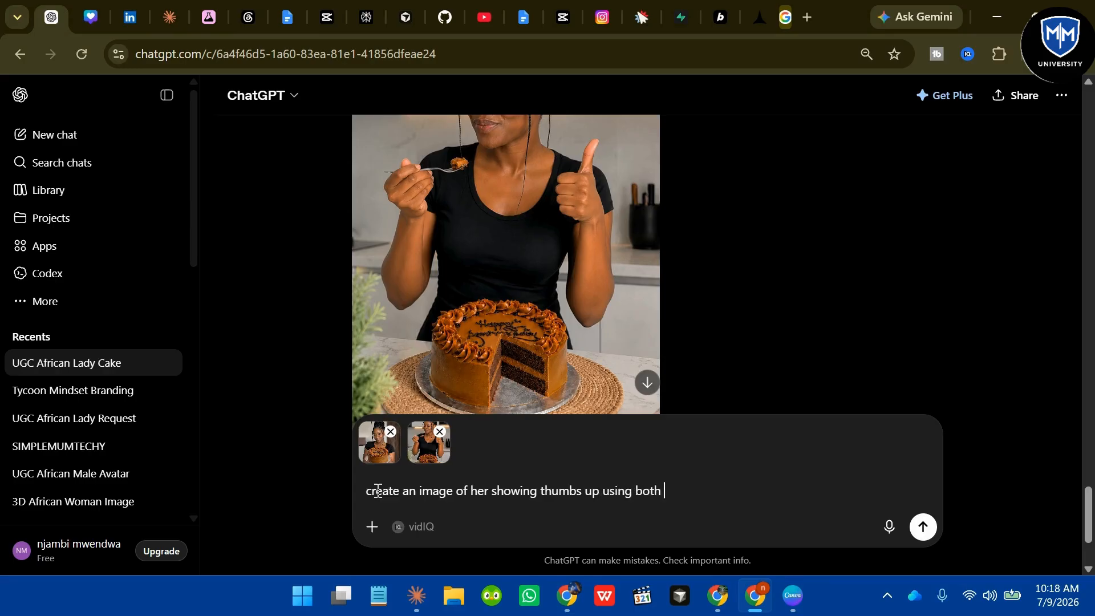
text(her hands and her looking a)
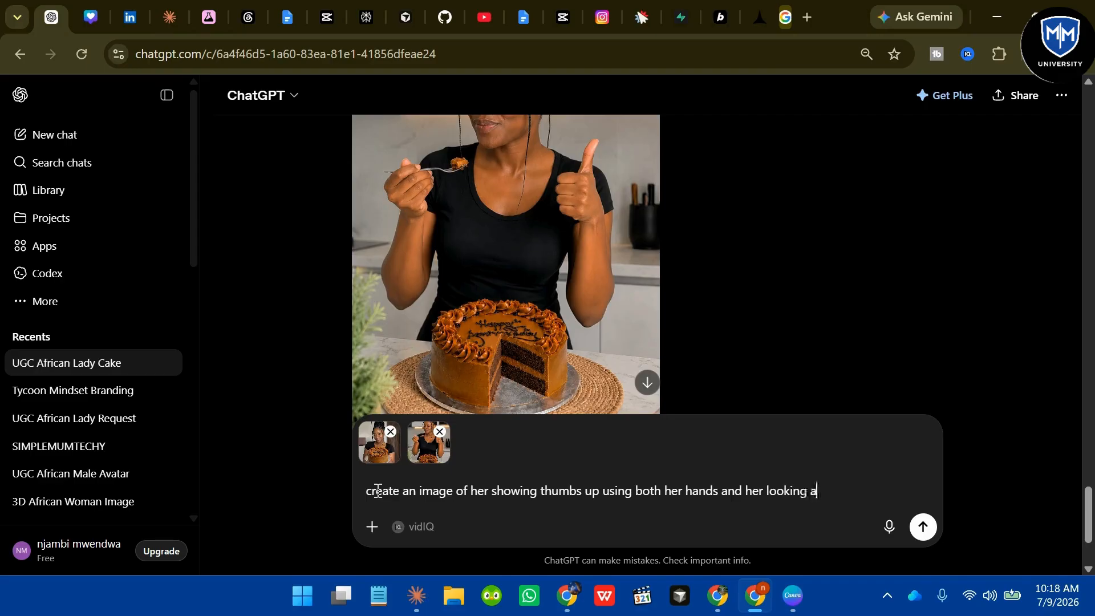
- Complete the prompt with "directly at me happy and satisfied that looks very appealing and natural.", send it and inspect the generated image
key(BackSpace)
text(directly at me happy an)
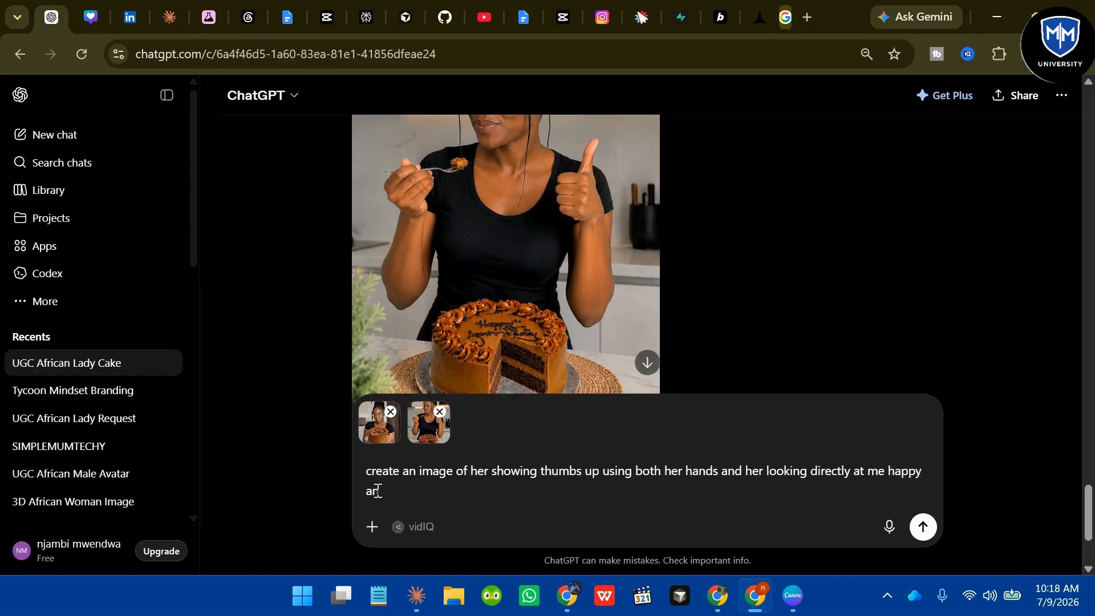
text(d satisfied)
text(that loo)
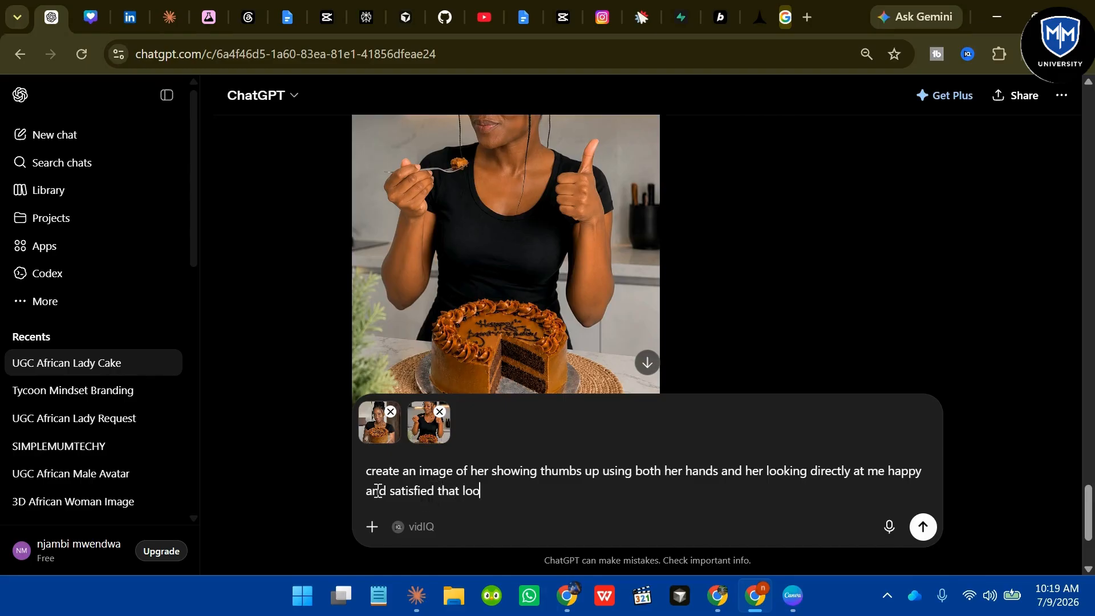
text(ks very appealing a)
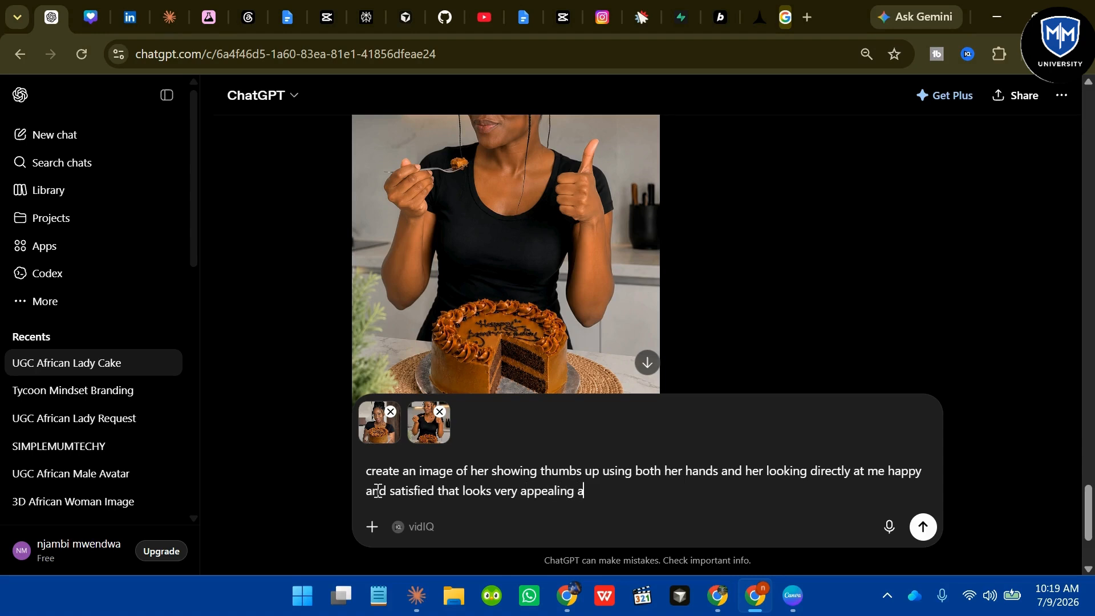
text(nd natural.)
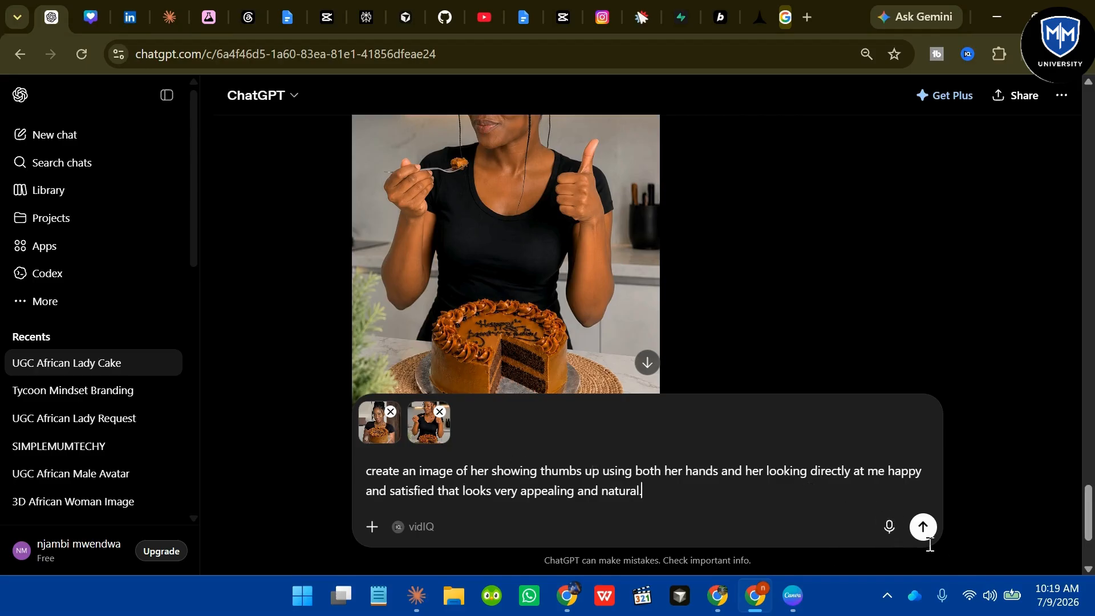
click(922, 527)
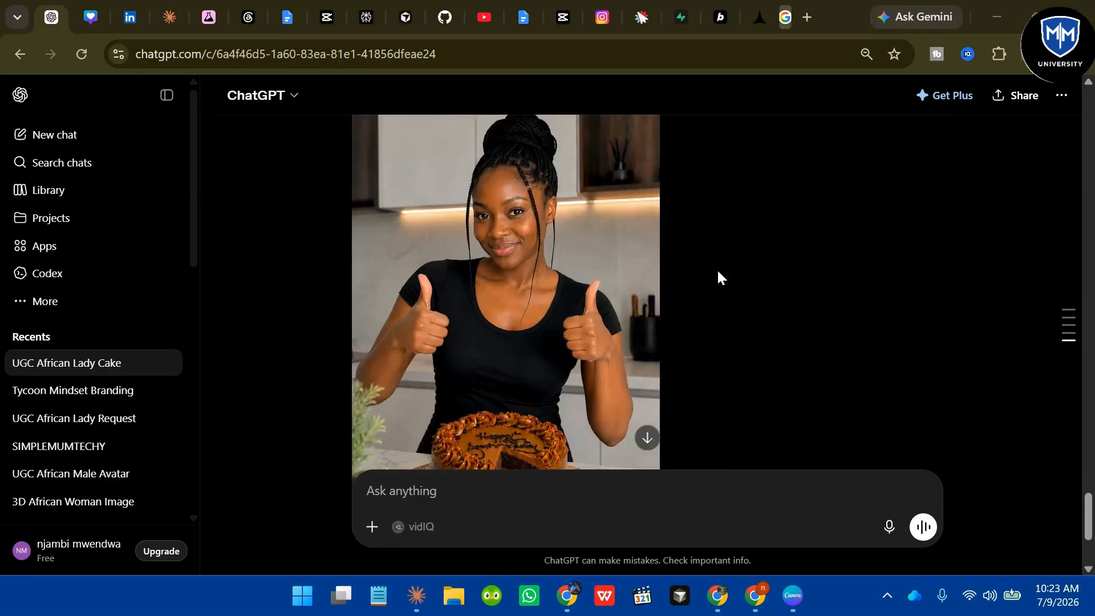
scroll(643, 300, up, 4)
scroll(643, 300, down, 3)
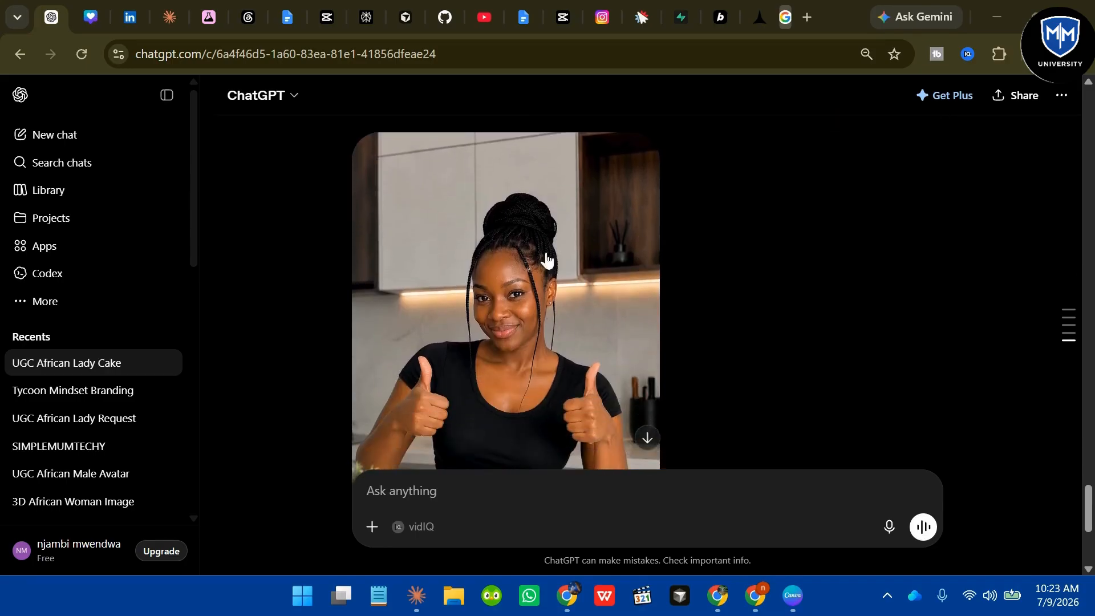
scroll(550, 341, down, 2)
scroll(551, 342, down, 1)
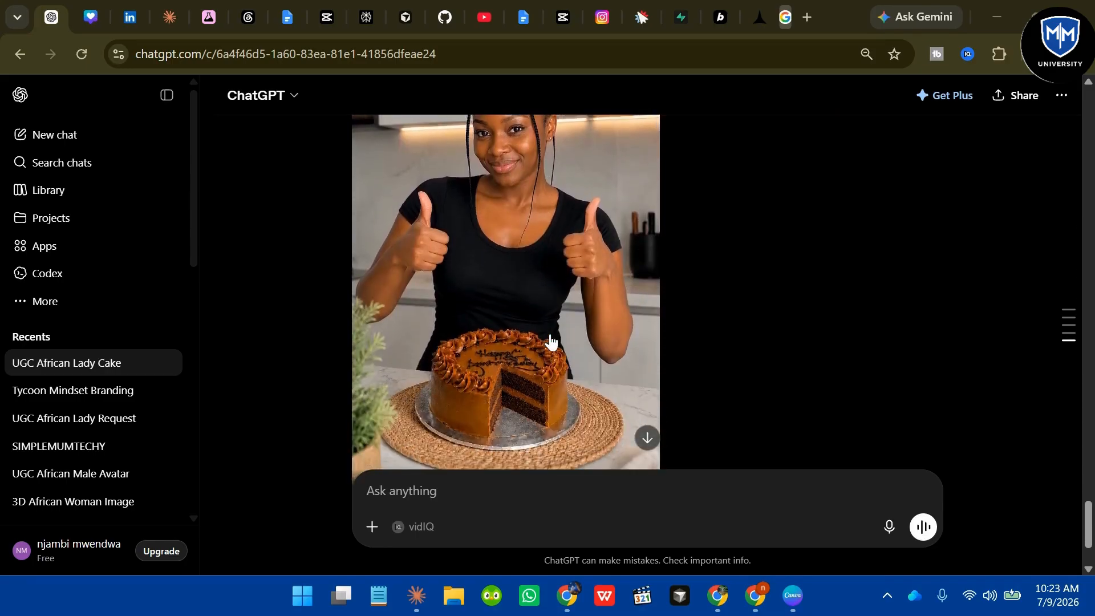
scroll(550, 342, up, 1)
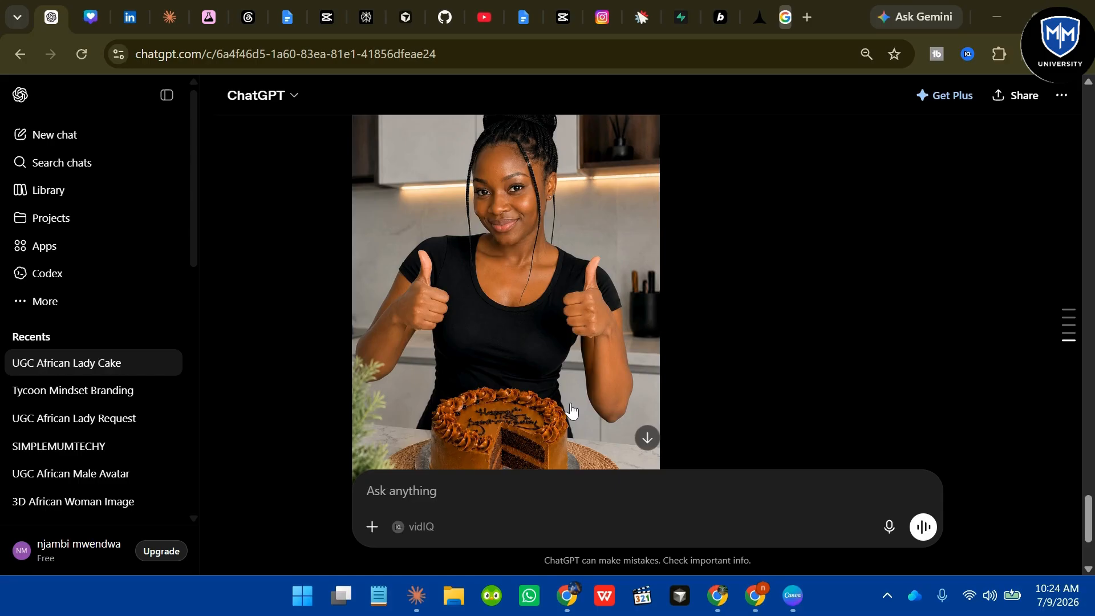
- Start a new prompt reading "create for me an image of a bakery shop in a busy"
click(413, 486)
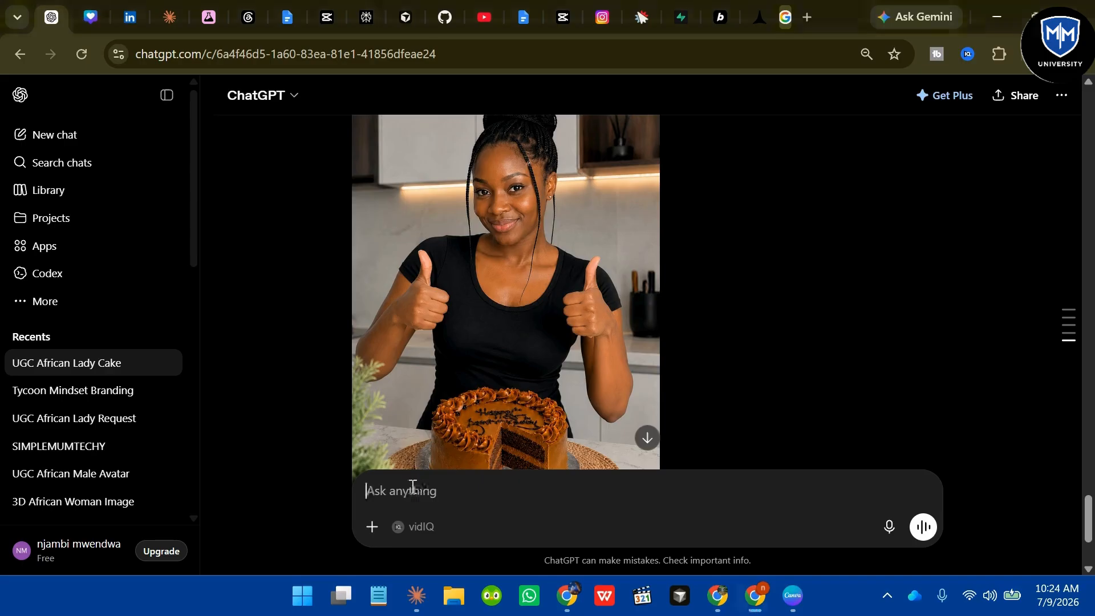
text(create for me an)
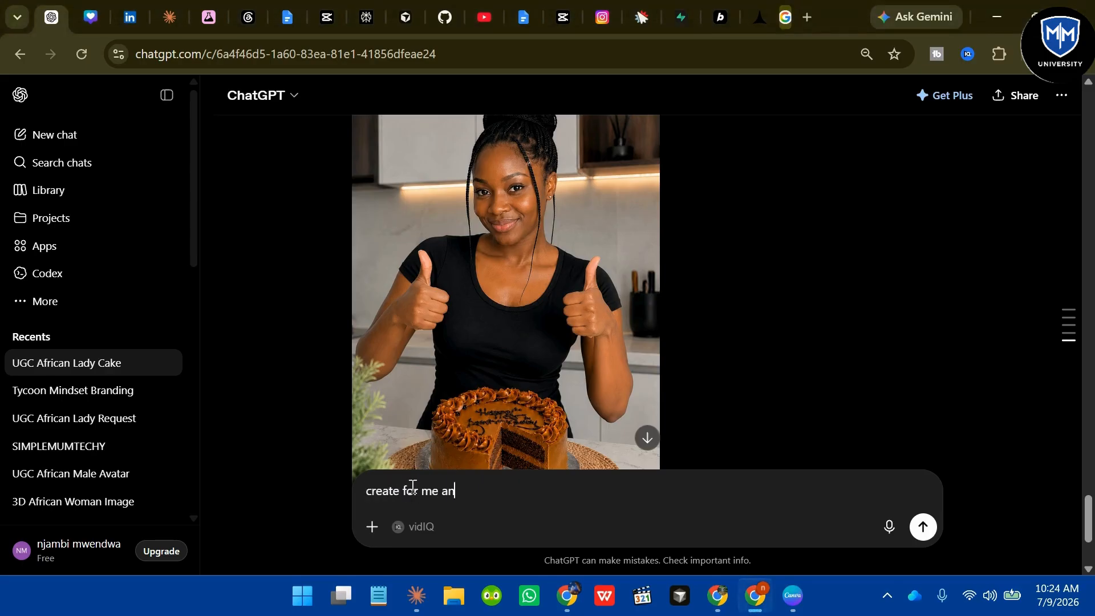
text( image of a baket)
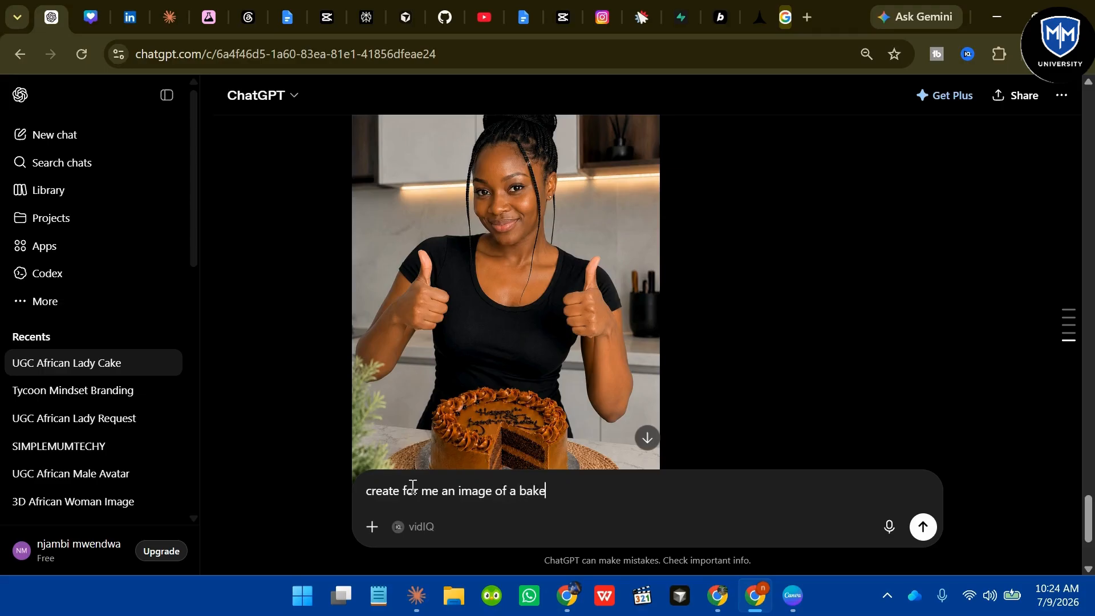
key(BackSpace)
text(ry sho)
text(p w)
key(BackSpace)
text(in a)
text( s)
key(BackSpace)
key(BackSpace)
key(BackSpace)
key(BackSpace)
text(a busy)
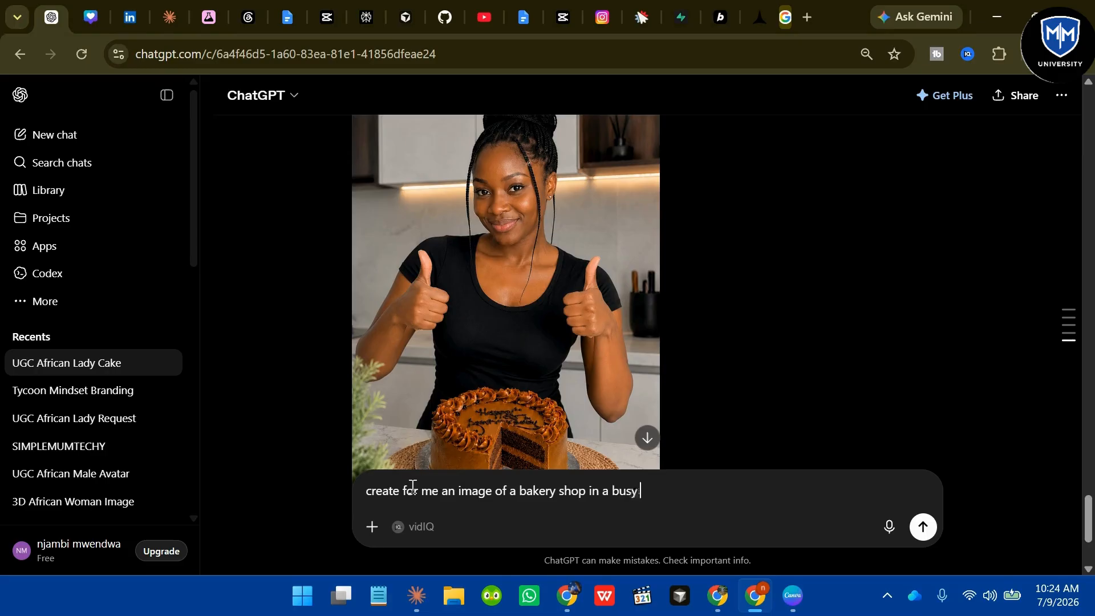
- Continue the bakery prompt with "town called MM BAKERIES where our lady tu,bled on and saw the cake she bought"
text( town called MM B)
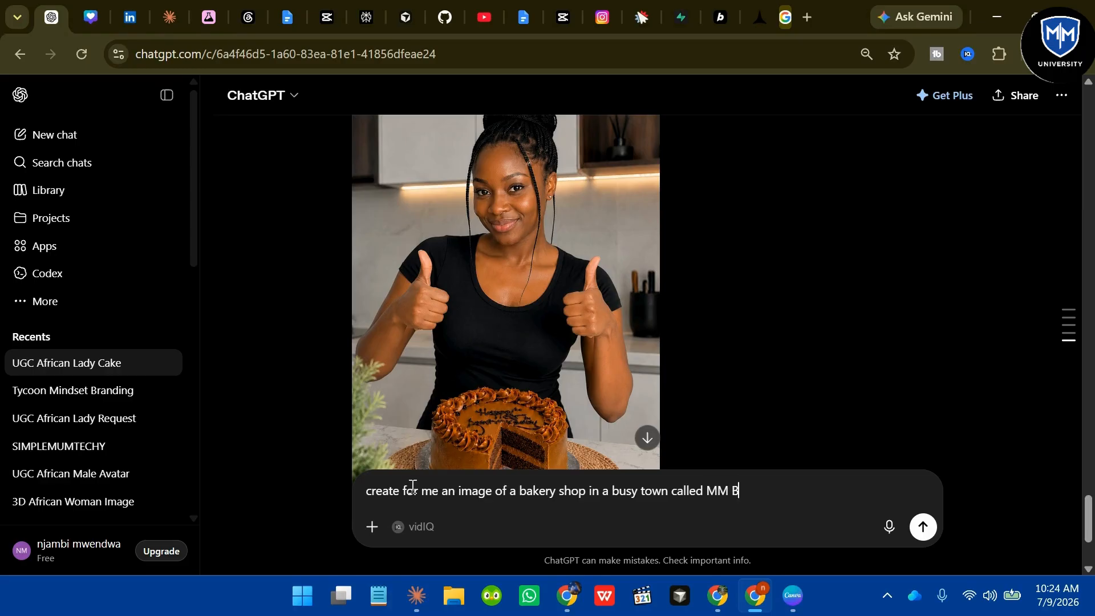
text(AKERIES where )
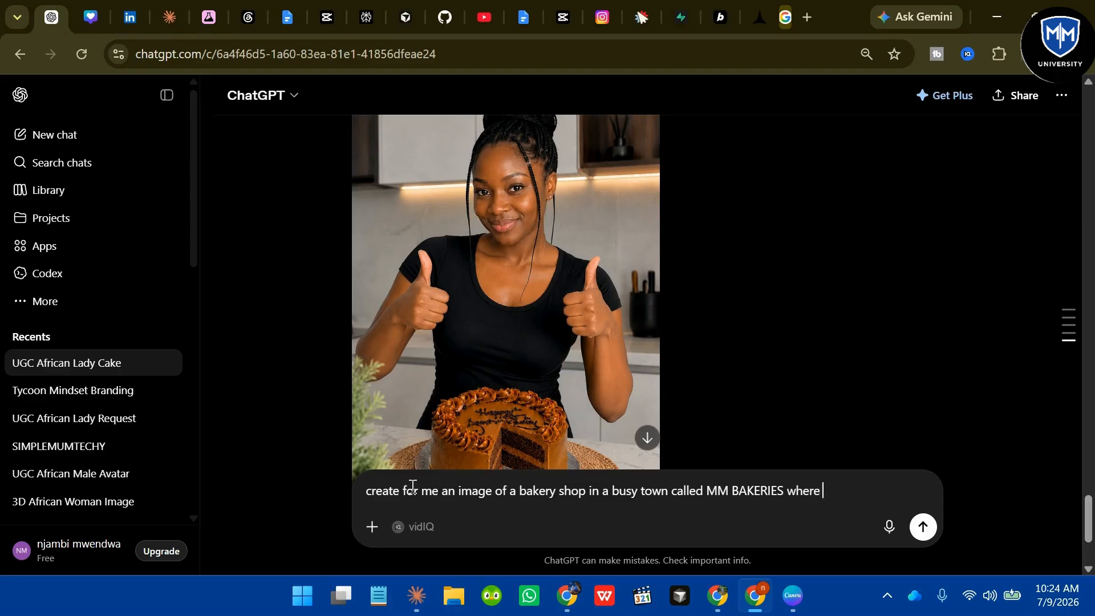
text(our lady tu,bled on)
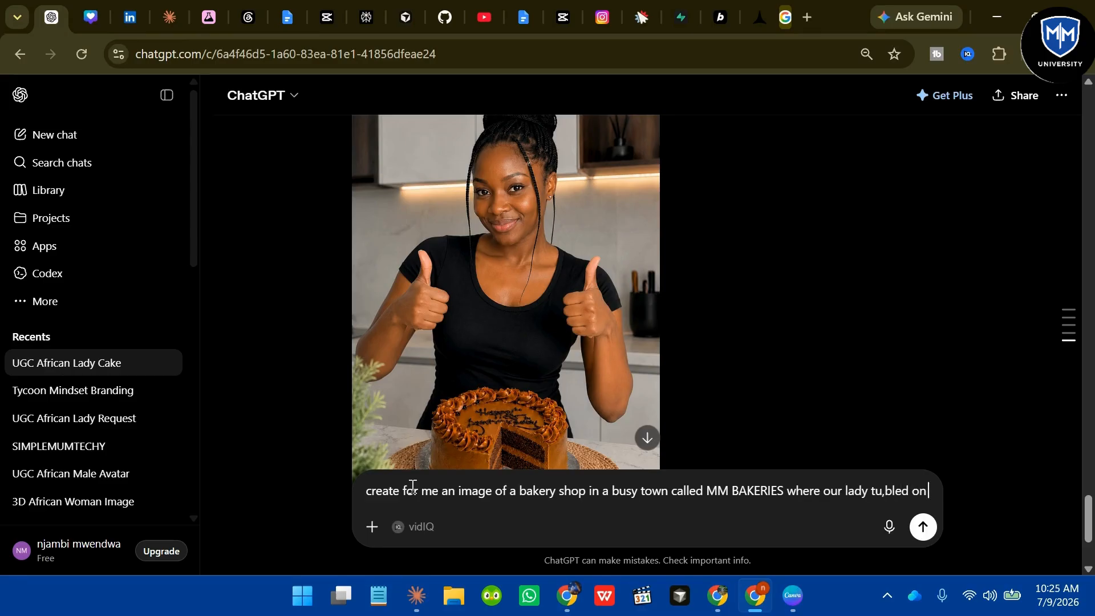
text( and saw the )
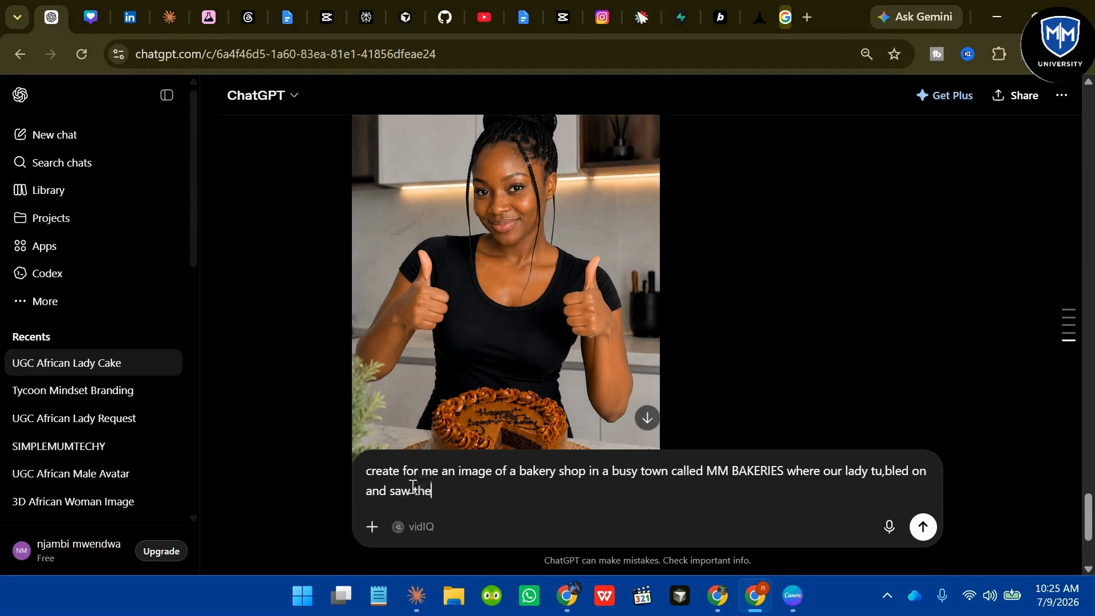
text(cake she bought)
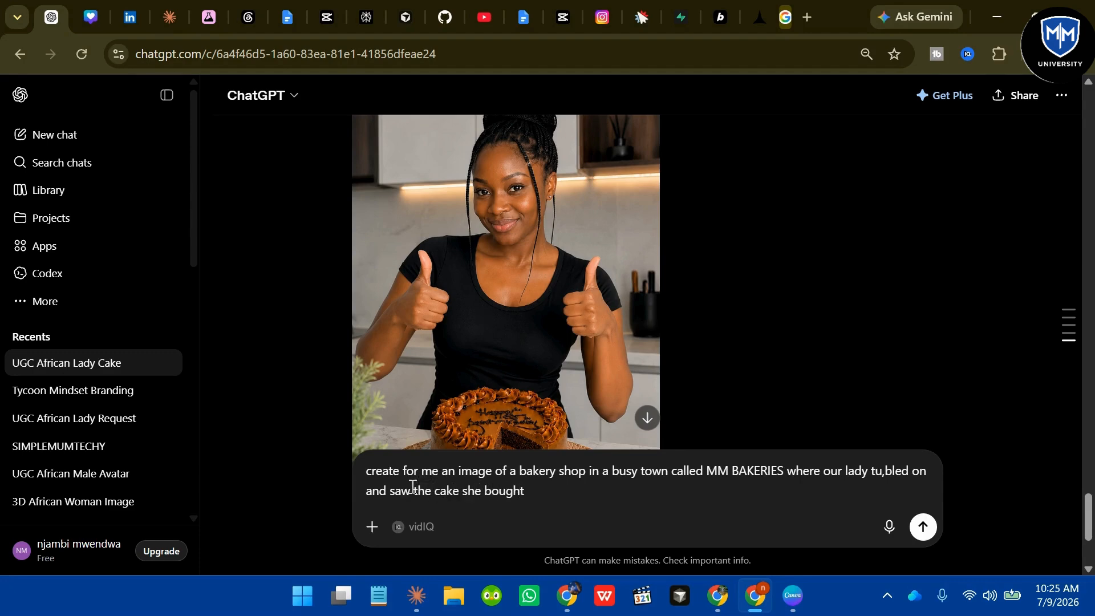
- Finish the bakery prompt with ". ratio 9:16", send it and inspect the generated shop image
text(,)
text( rat)
text(io 9:)
text(16)
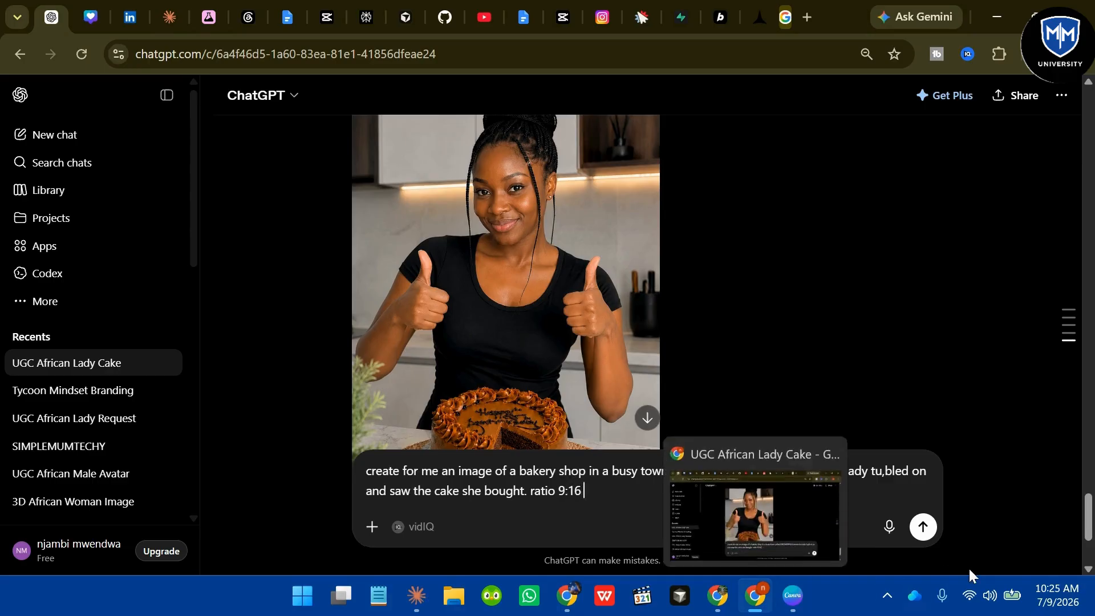
click(924, 525)
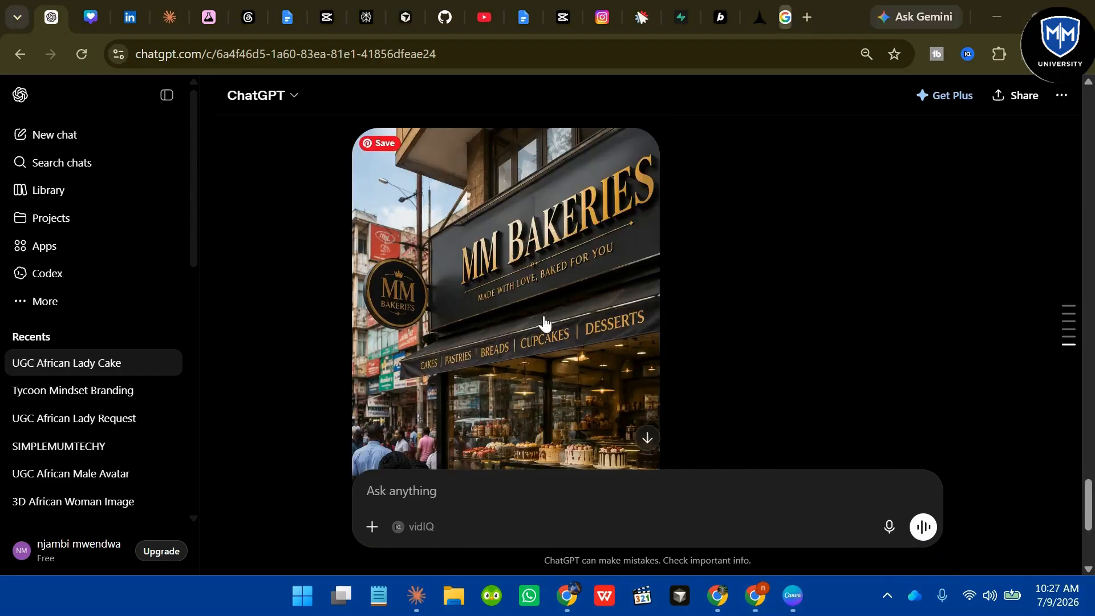
scroll(544, 327, down, 2)
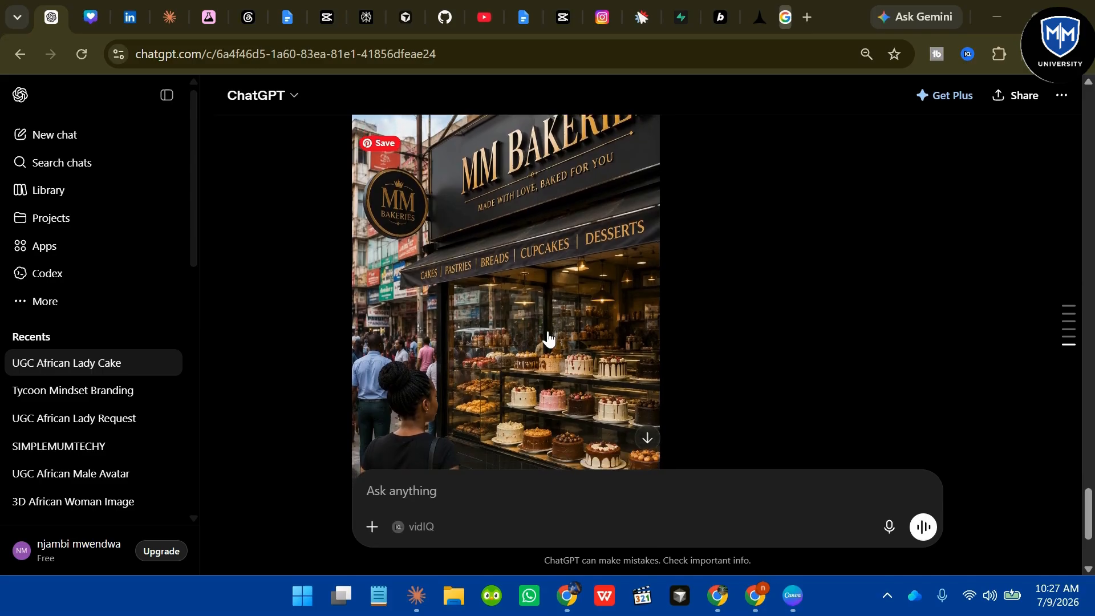
scroll(548, 338, down, 2)
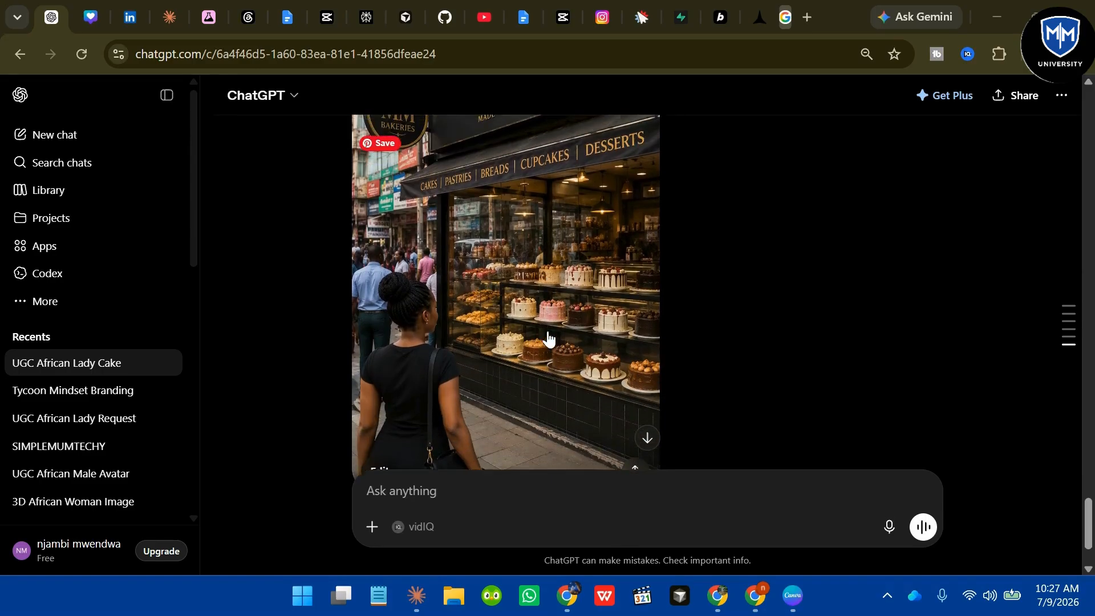
- Keep only one thumbs-up image attached to the new message and start its prompt with "create an image of her in a conforatble"
scroll(548, 338, up, 3)
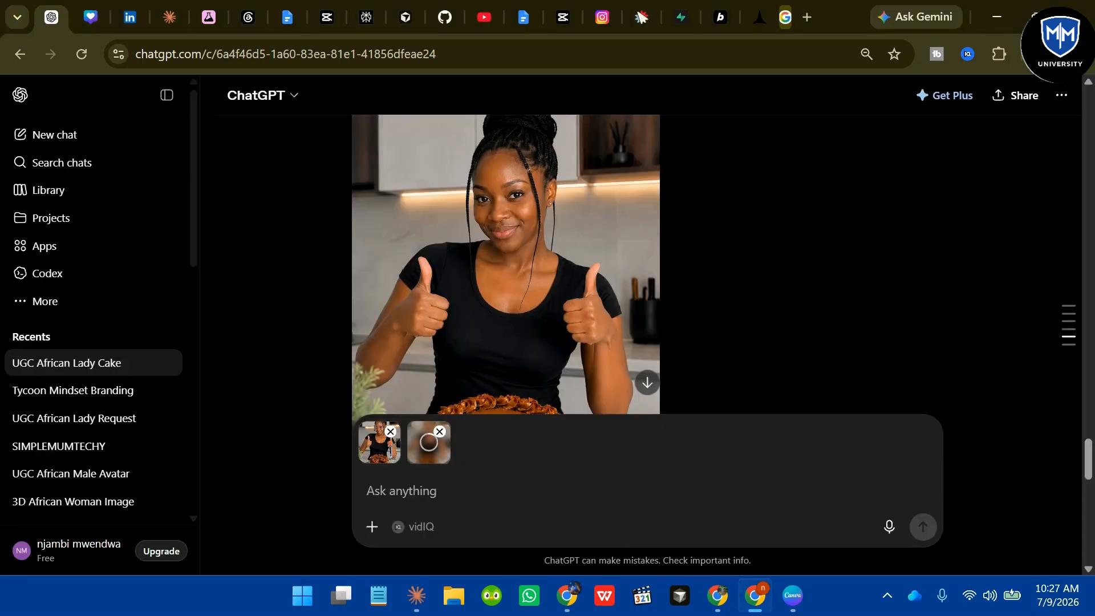
click(390, 434)
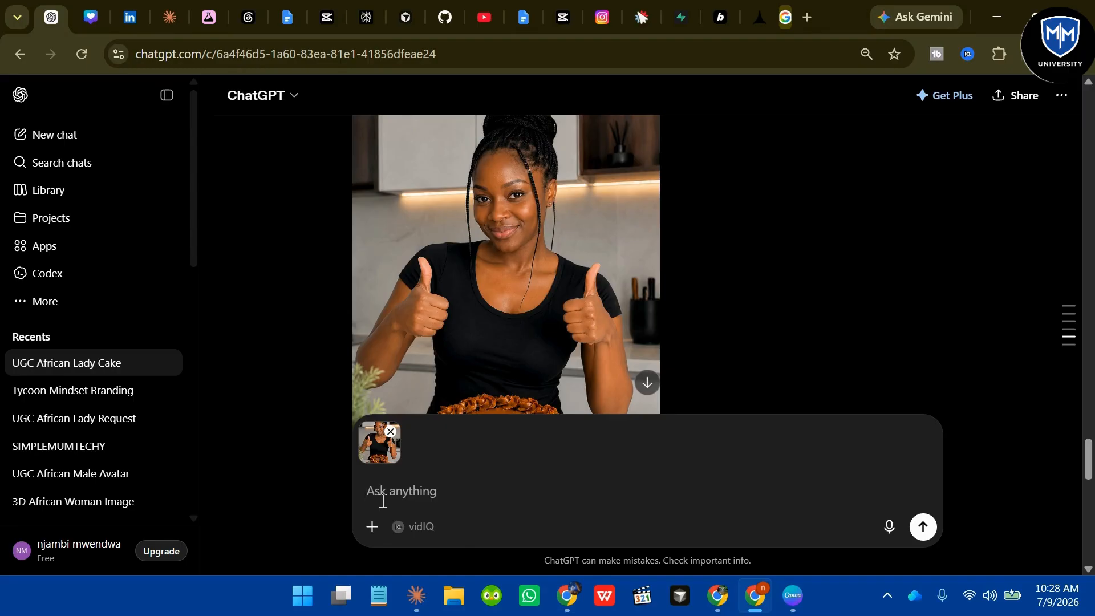
text(create an image of her)
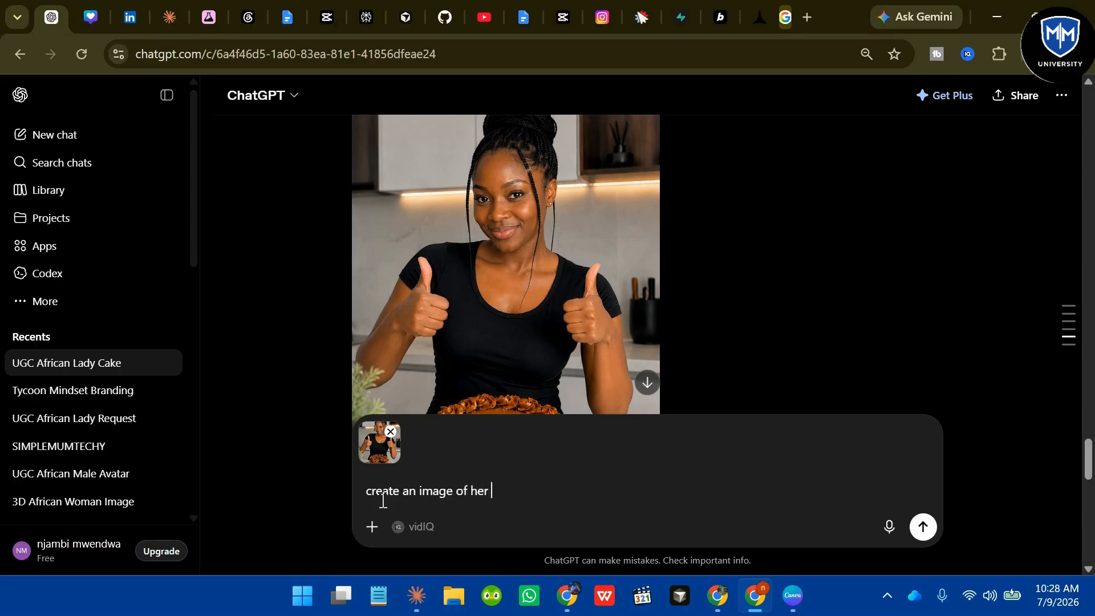
text( now giving u)
key(BackSpace)
key(BackSpace)
key(BackSpace)
key(BackSpace)
key(BackSpace)
key(BackSpace)
key(BackSpace)
key(BackSpace)
text(in a conforatble )
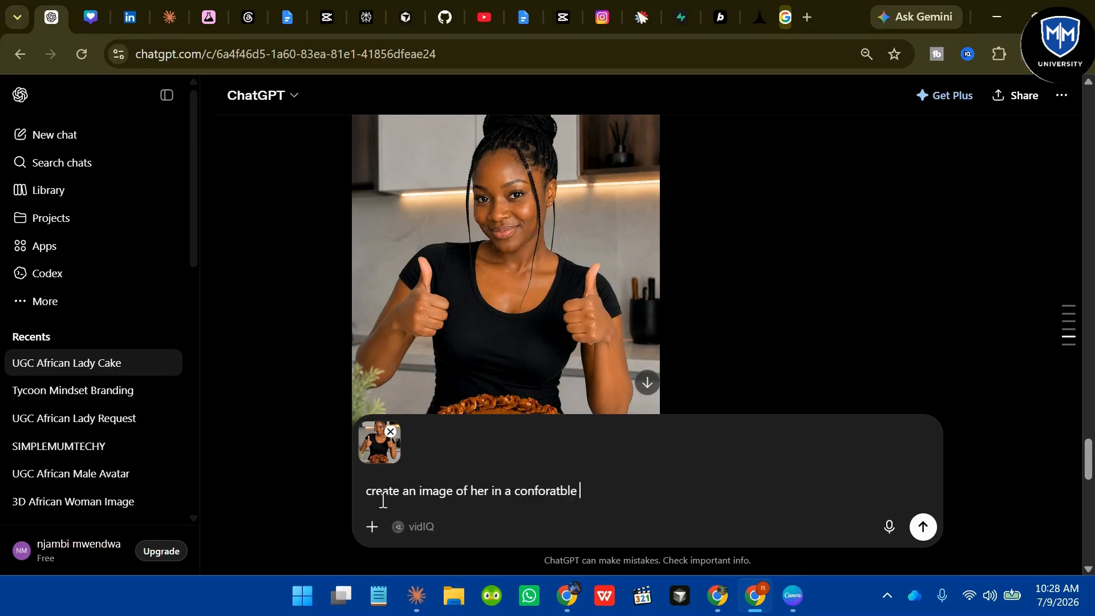
- Complete the prompt with "pose giving us a review while the cake is off the kitchen table. make it look more natural" and send it
text(pose giving us a re)
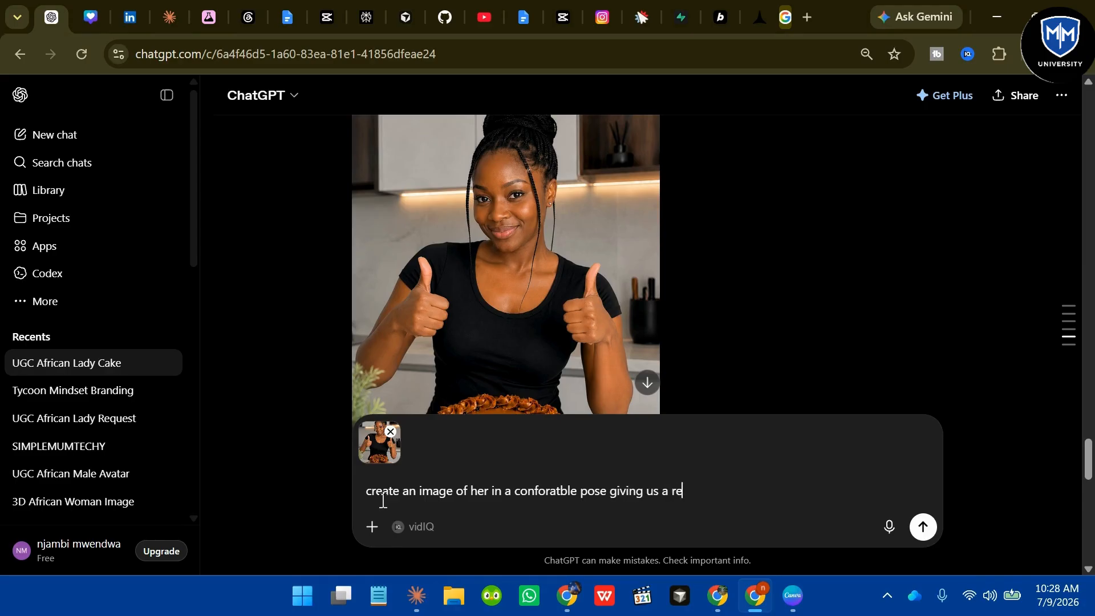
text(viwew while the cake )
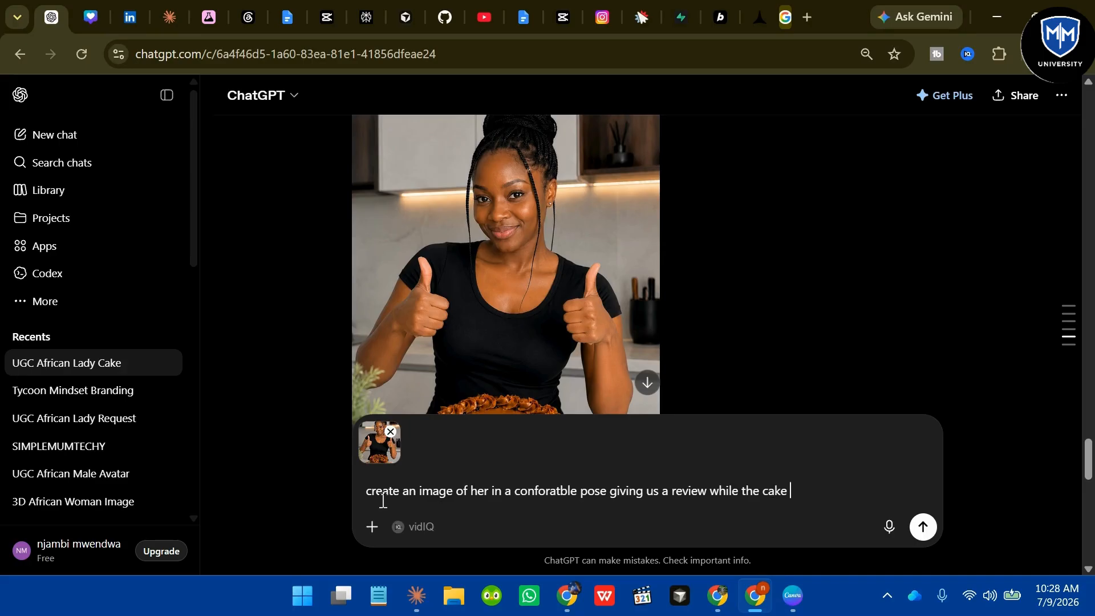
text(is off the kitchen table)
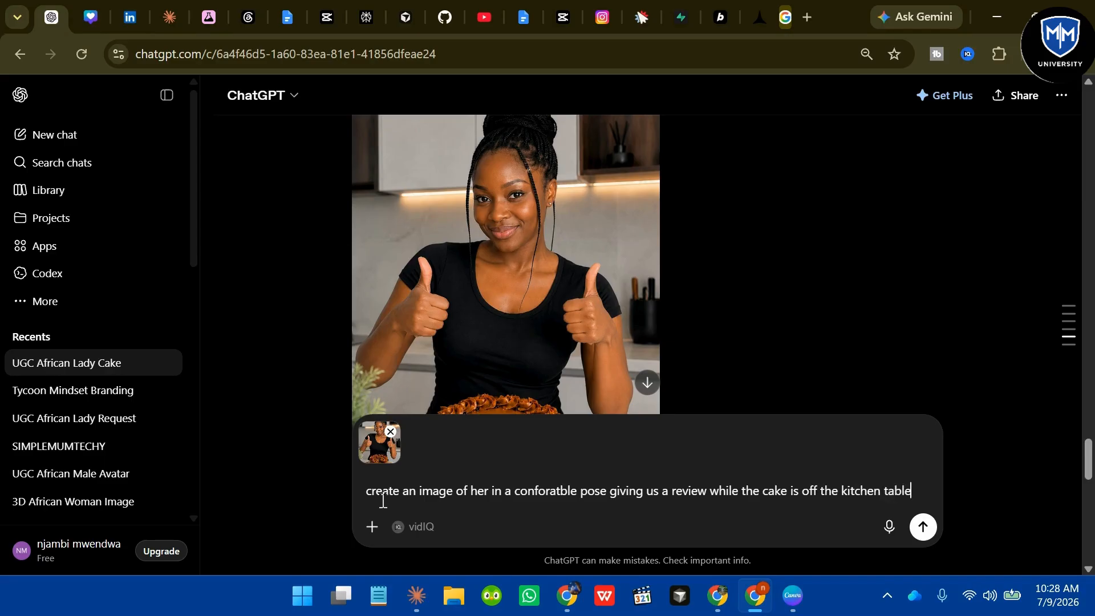
text(. make )
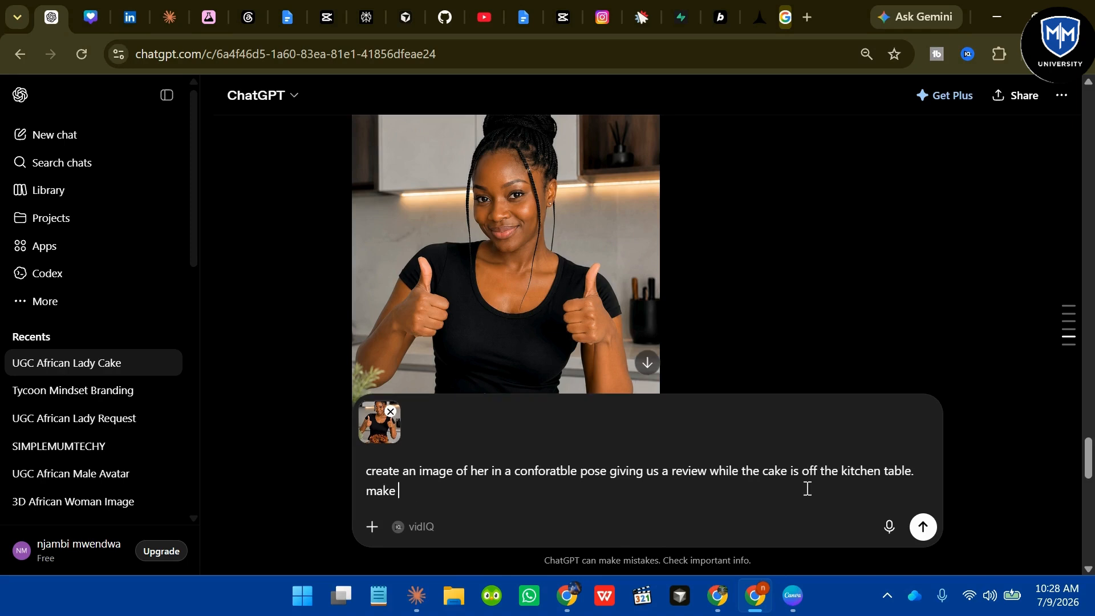
text(it look more natural)
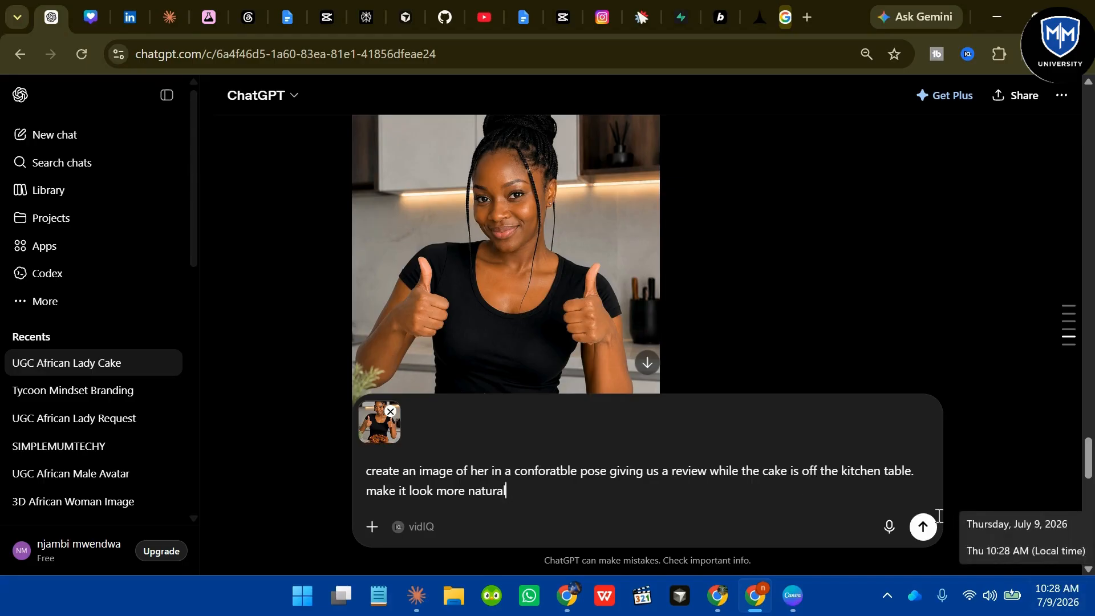
click(924, 527)
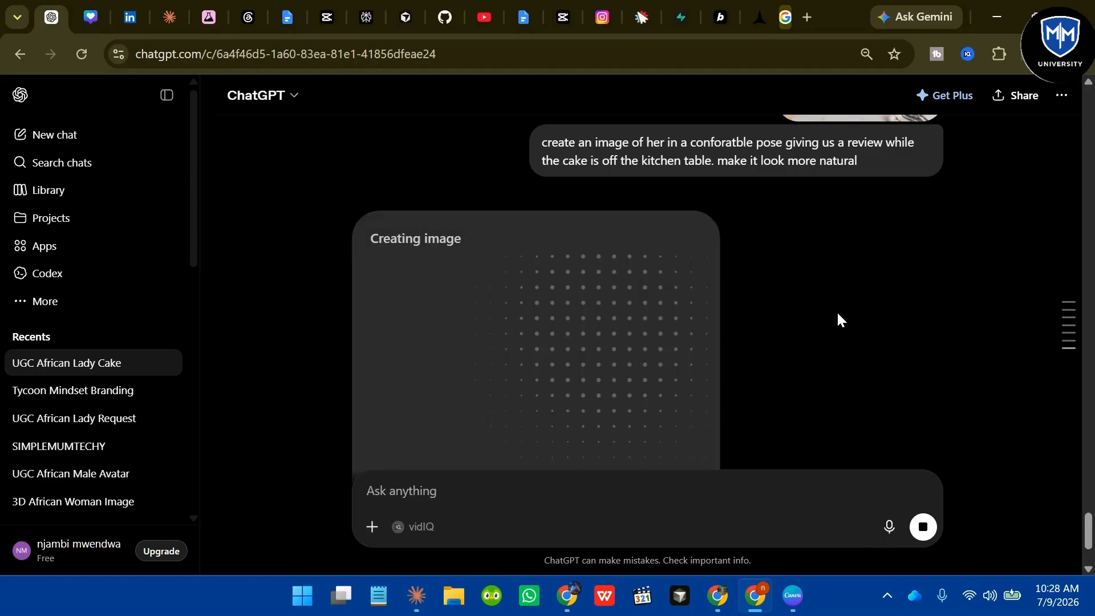
- Review the earlier prompts and images in the conversation, and inspect the newly generated image of her giving a review
scroll(837, 314, up, 5)
scroll(837, 314, up, 15)
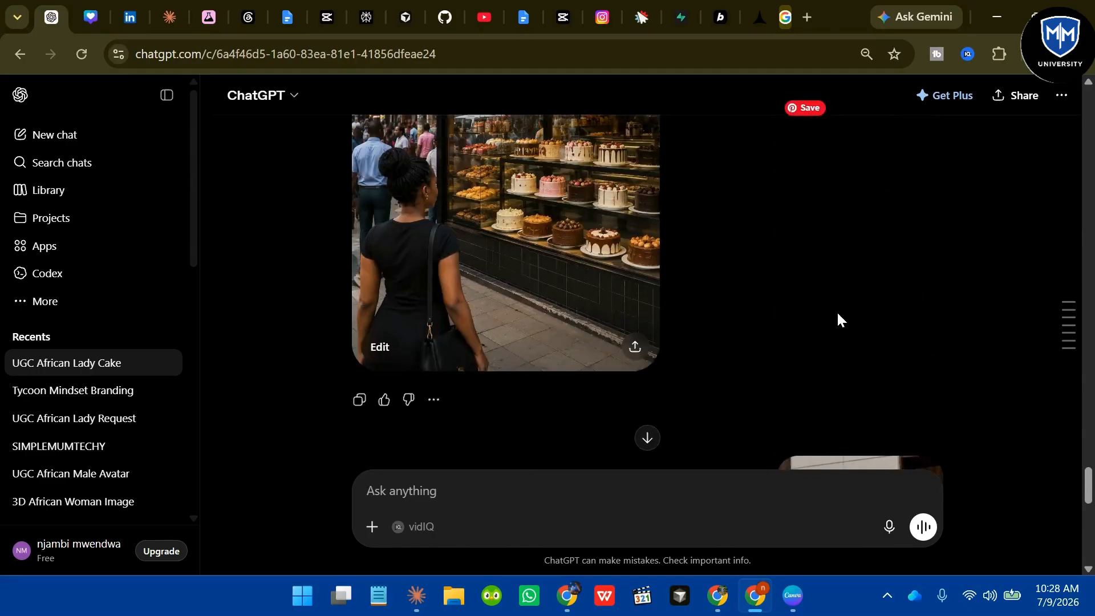
scroll(836, 310, up, 15)
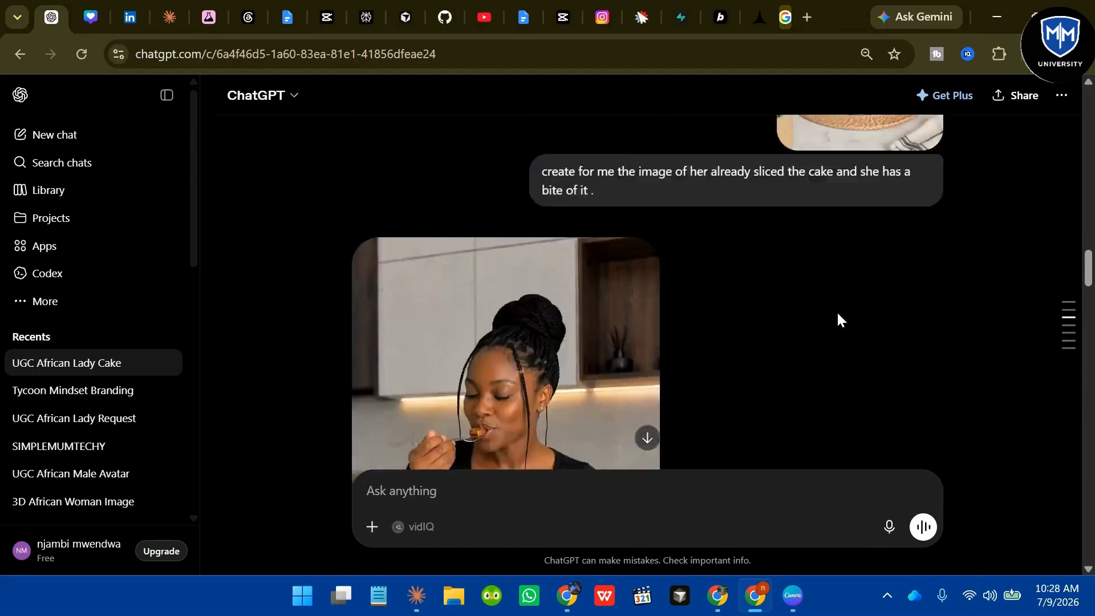
scroll(836, 310, up, 10)
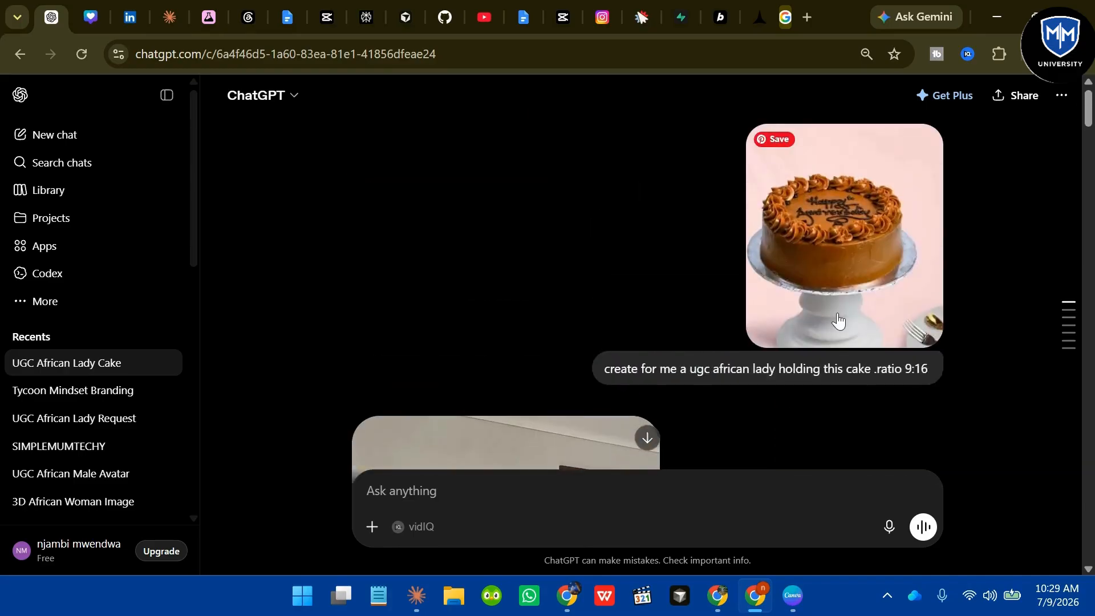
scroll(836, 310, down, 4)
scroll(461, 341, down, 10)
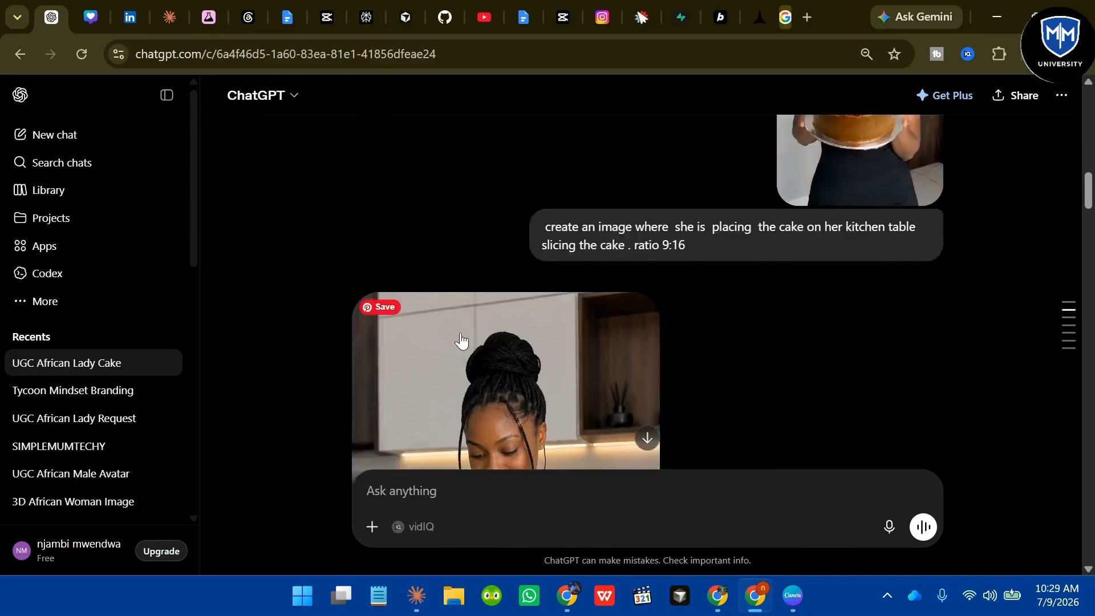
scroll(461, 341, down, 20)
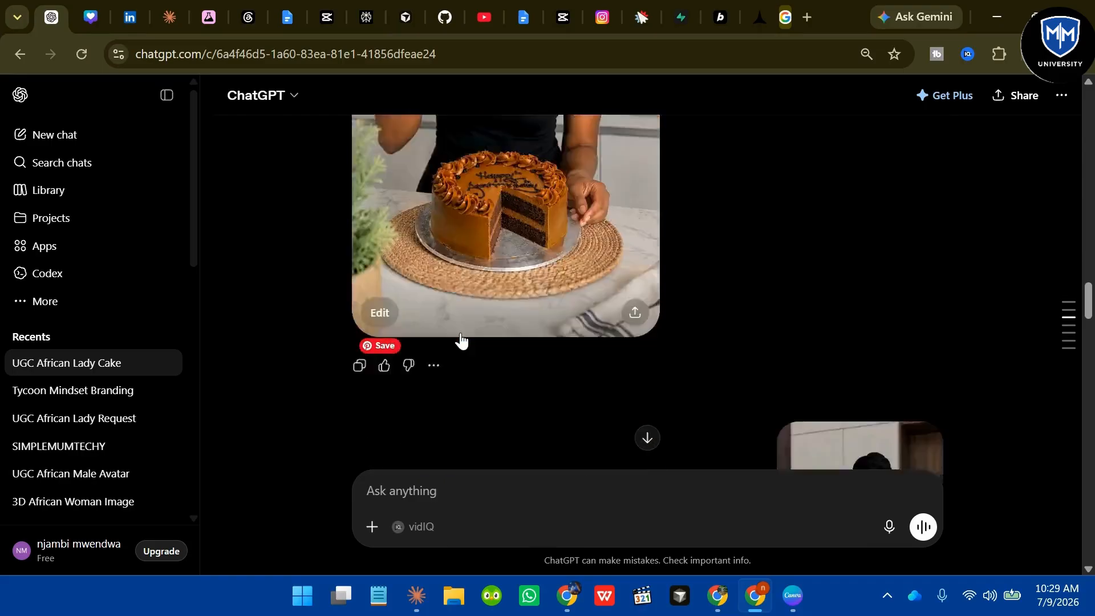
scroll(461, 341, down, 20)
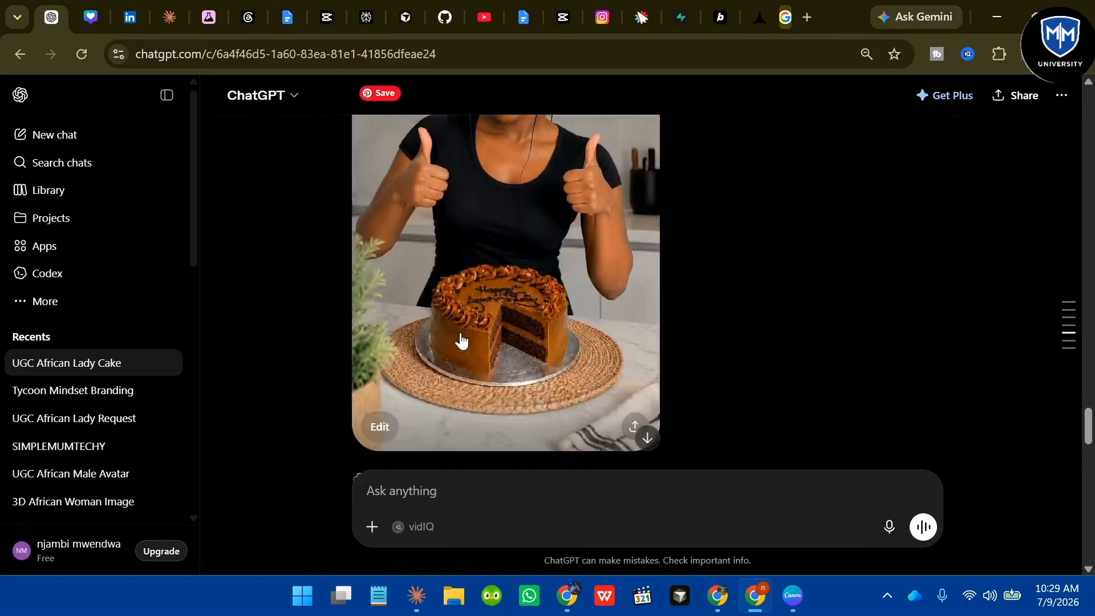
key(super+Tab)
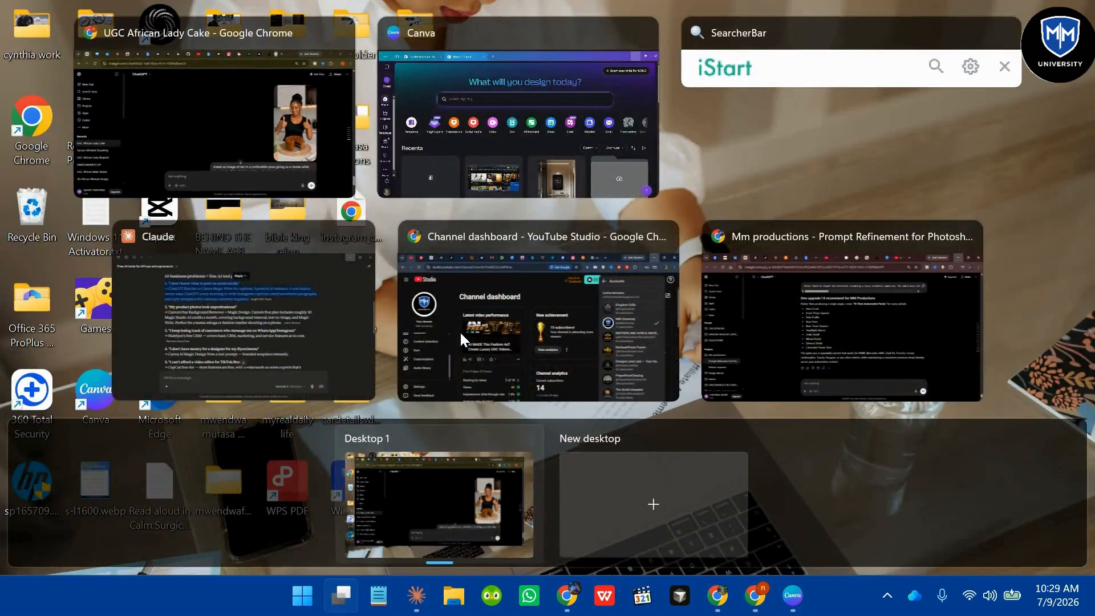
click(252, 141)
scroll(599, 322, down, 8)
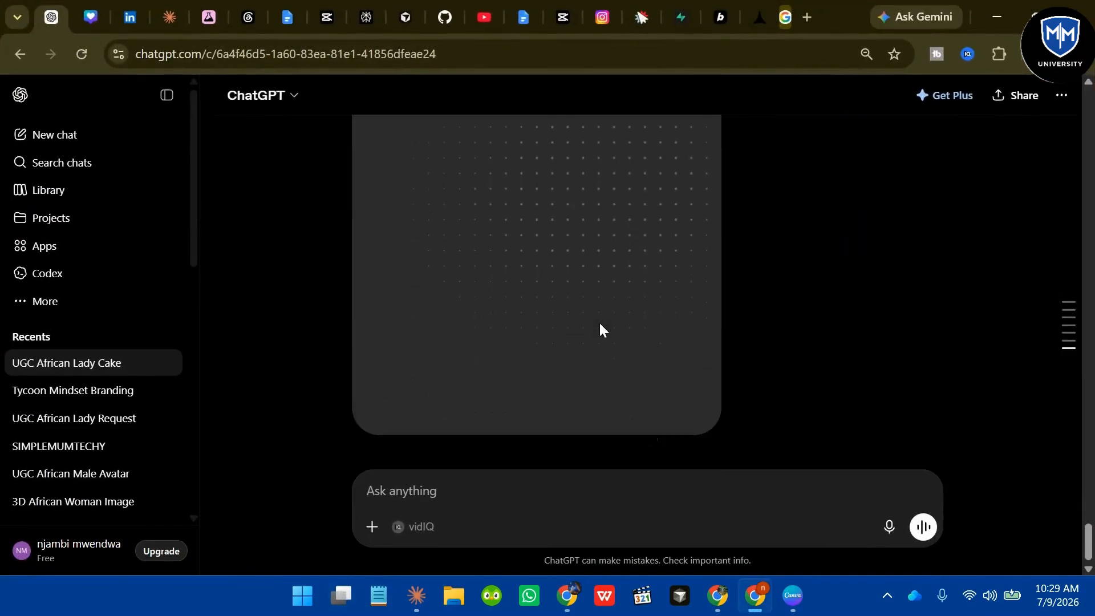
scroll(600, 325, up, 5)
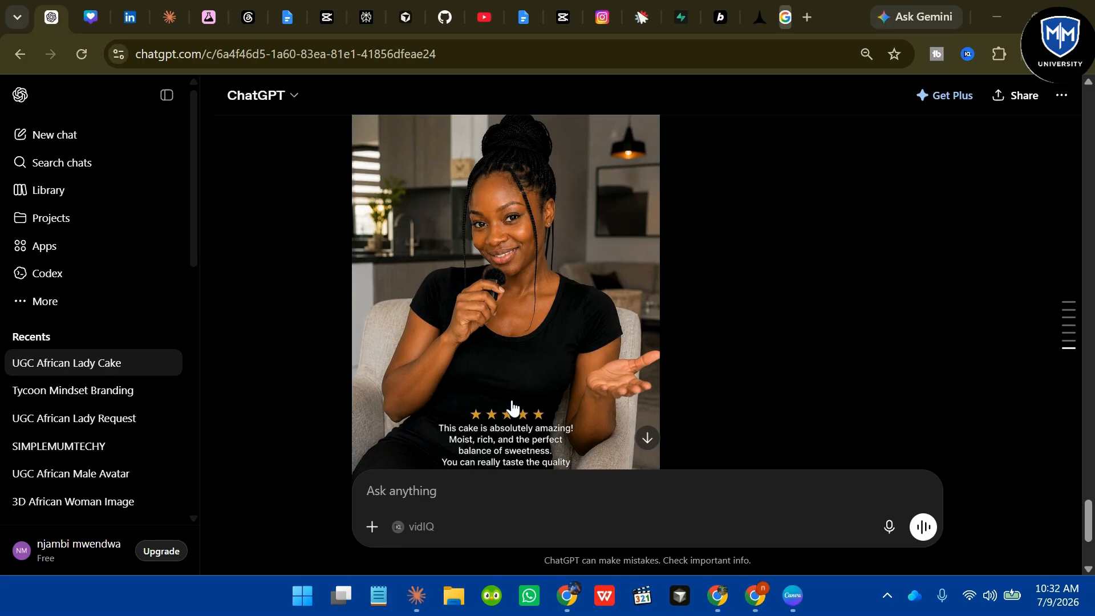
- Download the first generated image, showing her holding the anniversary cake, and close its enlarged view
scroll(796, 211, up, 20)
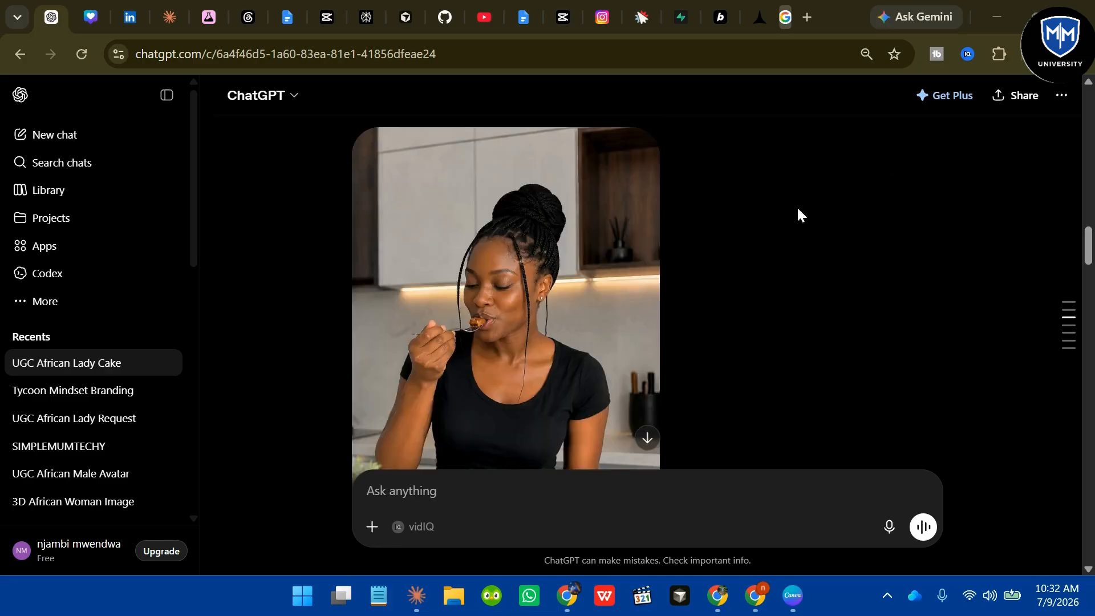
scroll(631, 299, up, 15)
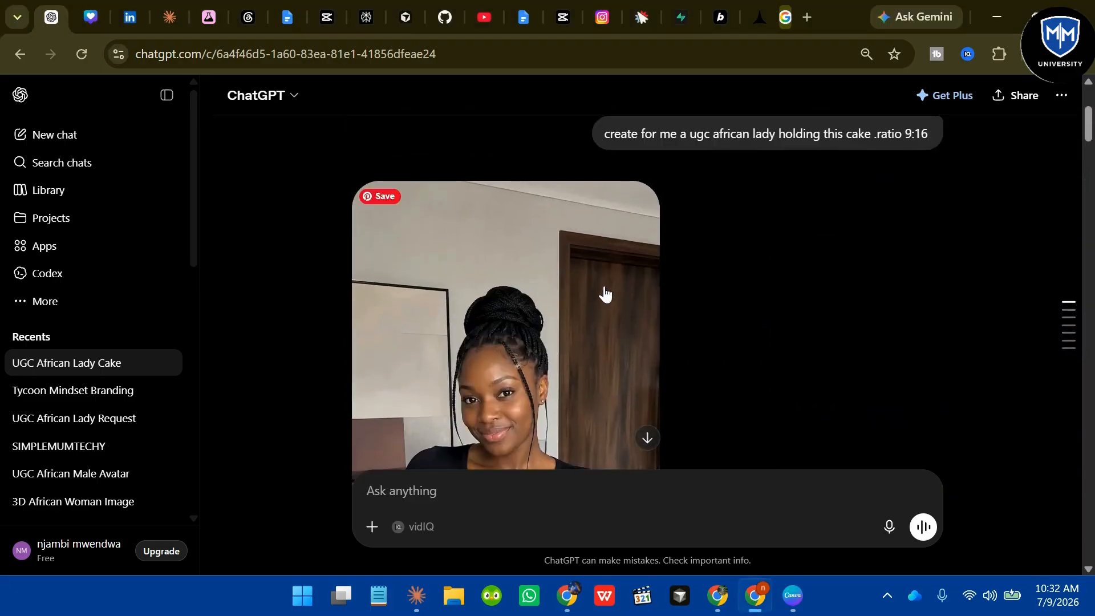
click(596, 279)
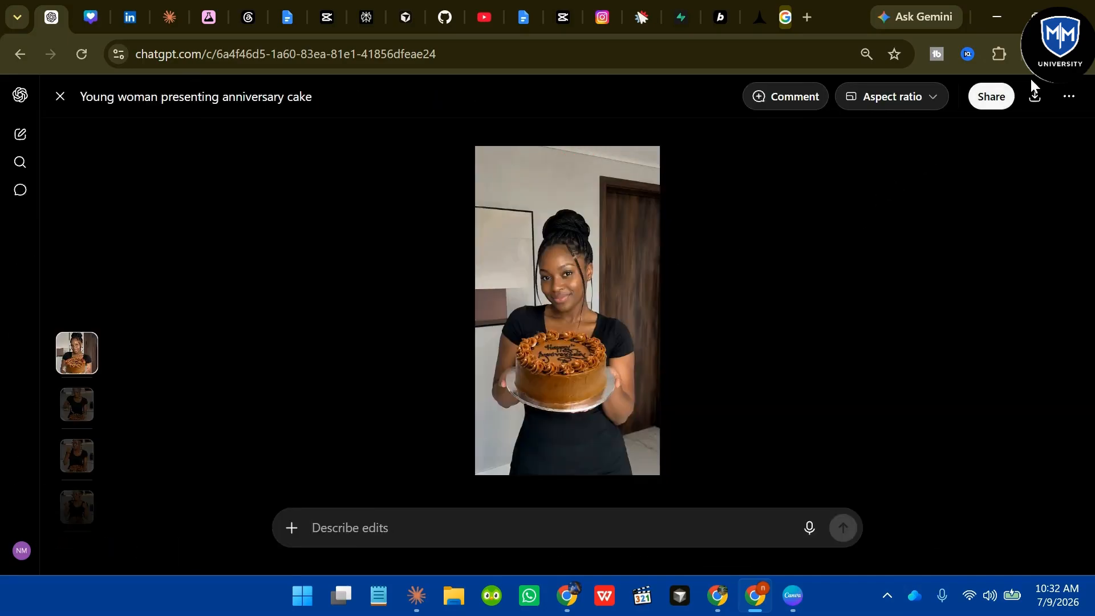
click(1036, 97)
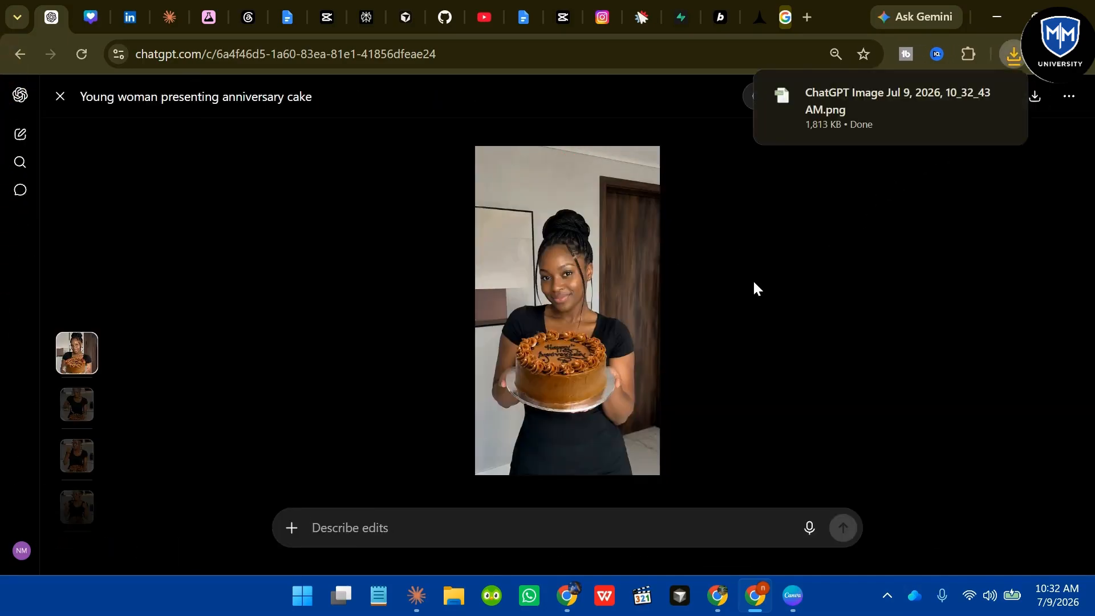
key(Escape)
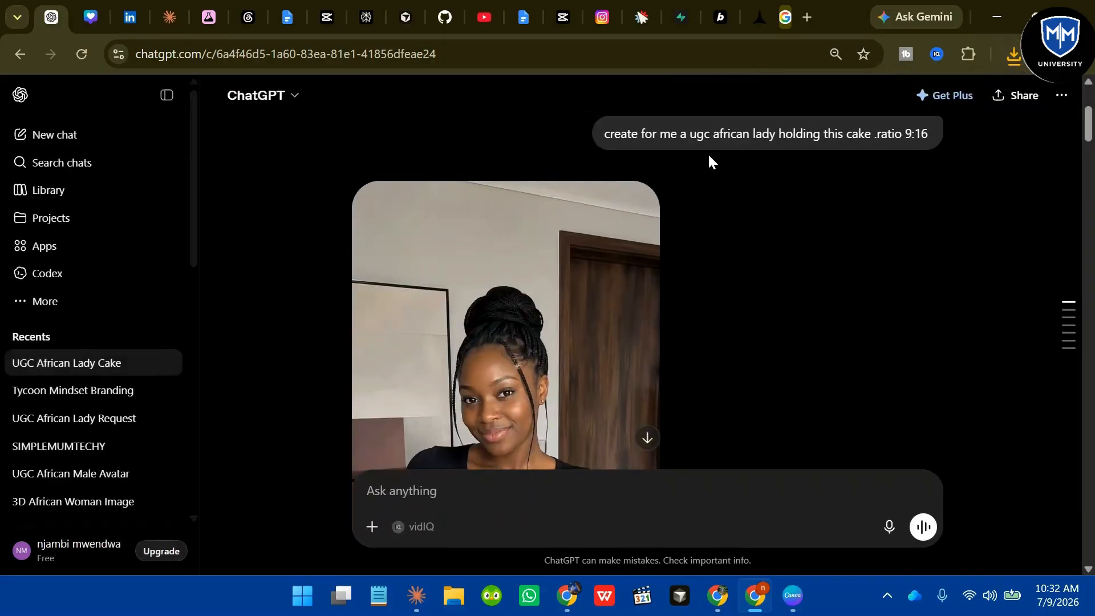
- Download the image of her cutting the anniversary cake and allow chatgpt.com to download multiple files
scroll(564, 301, down, 1)
scroll(564, 301, down, 10)
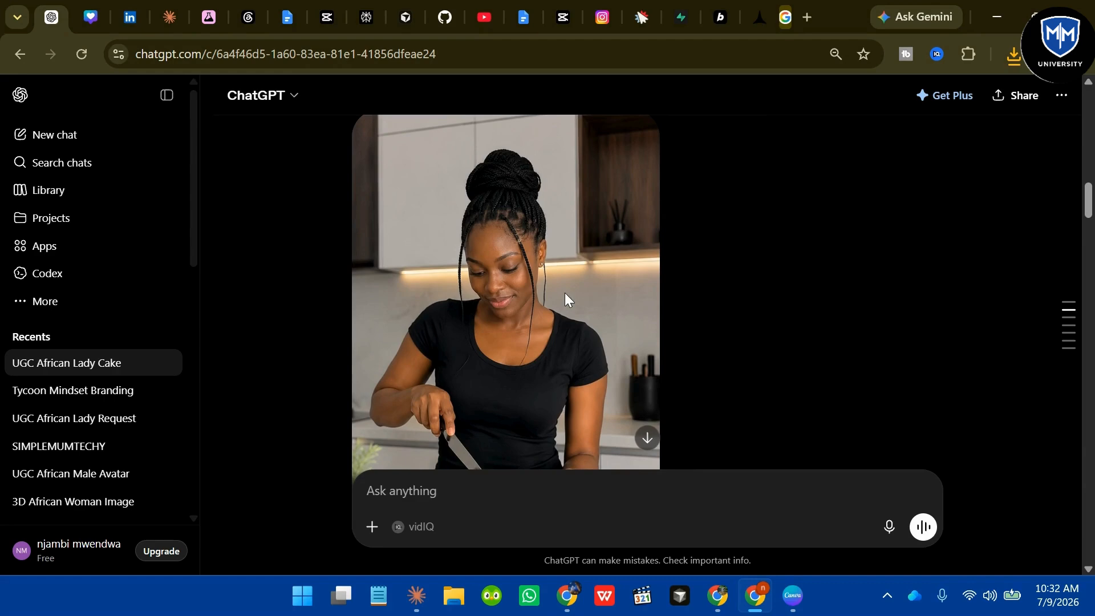
click(564, 293)
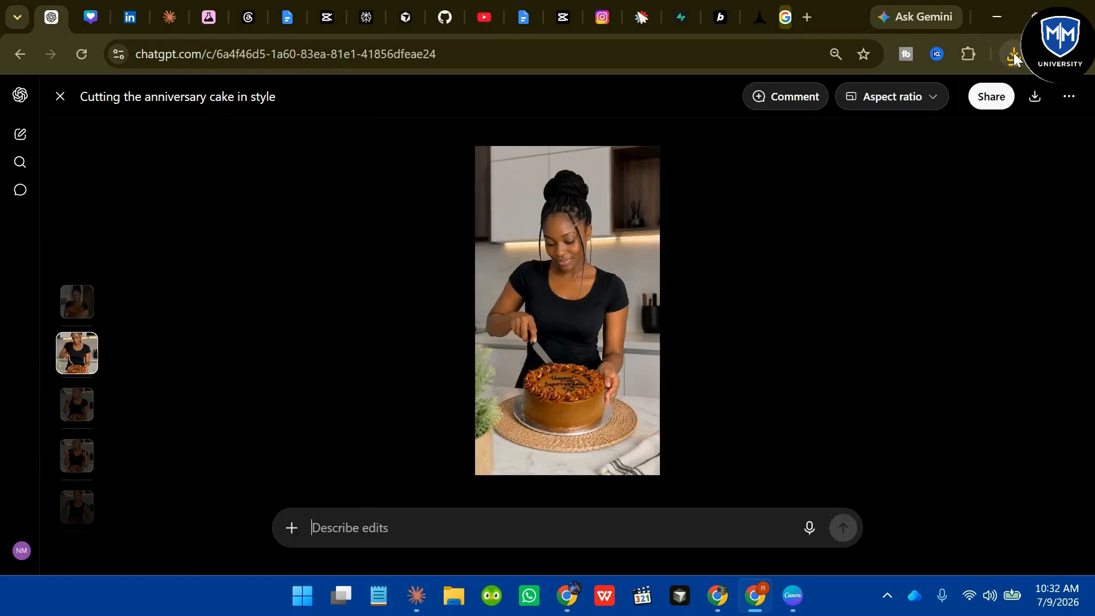
click(1035, 96)
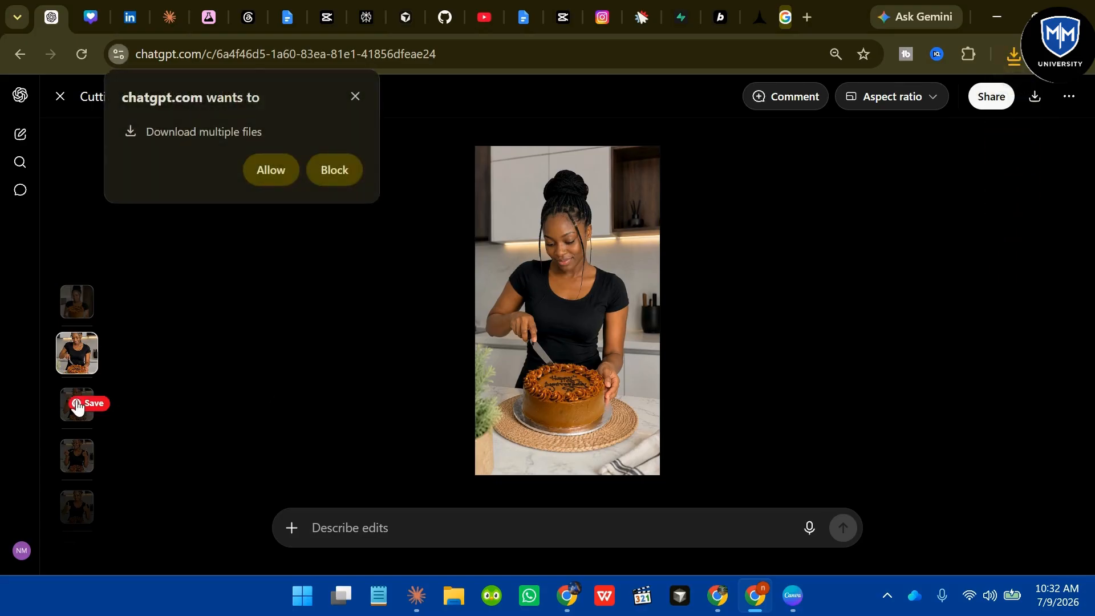
click(70, 419)
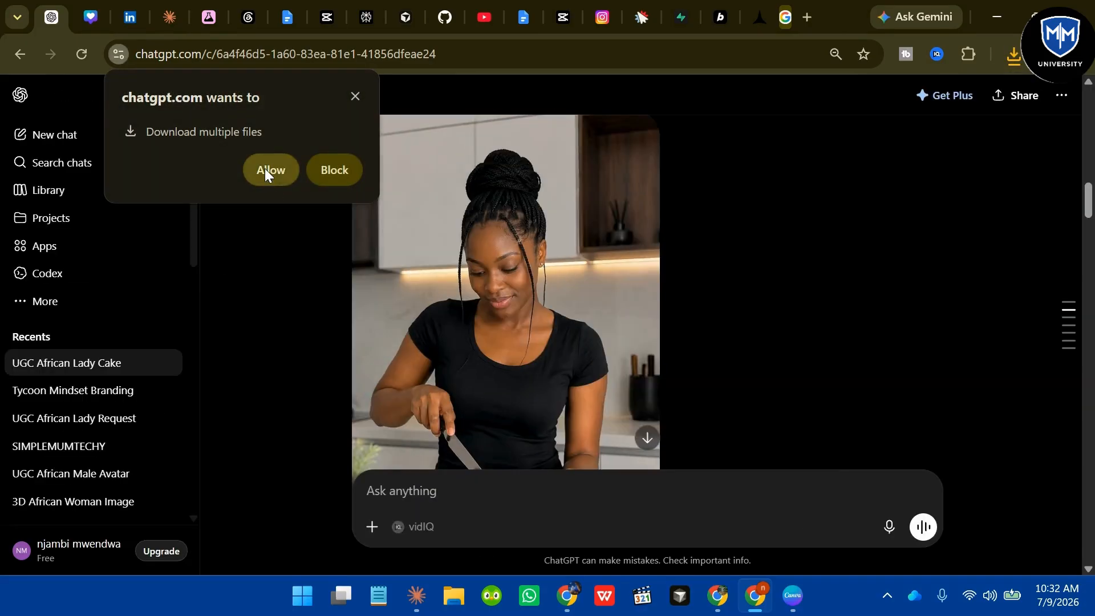
click(268, 170)
- Download the image of her eating a bite of the sliced cake and close its enlarged view
scroll(593, 289, down, 5)
scroll(593, 285, down, 5)
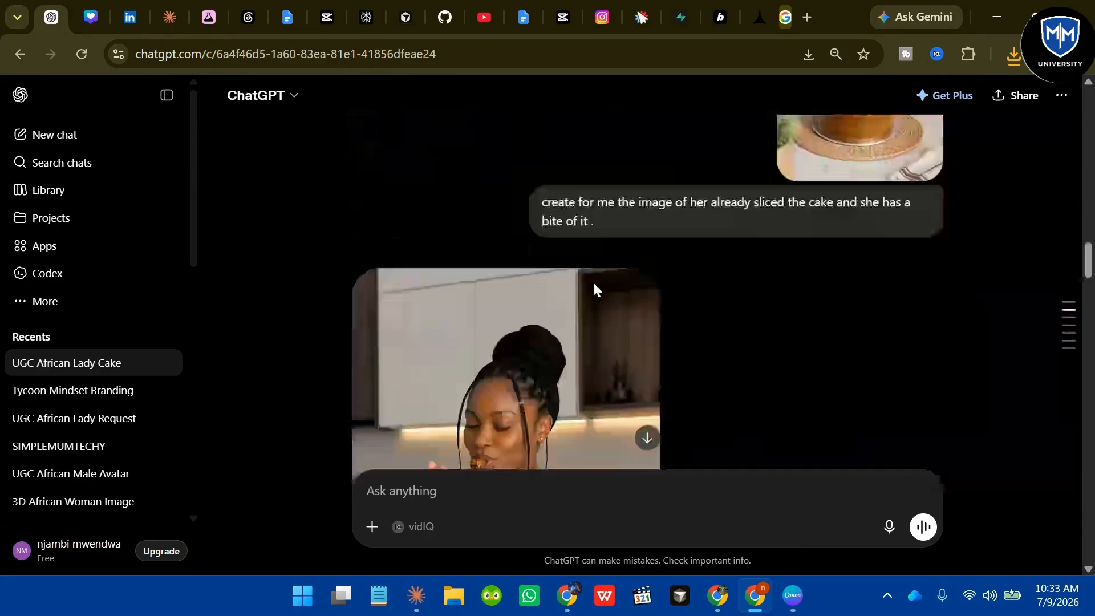
click(593, 282)
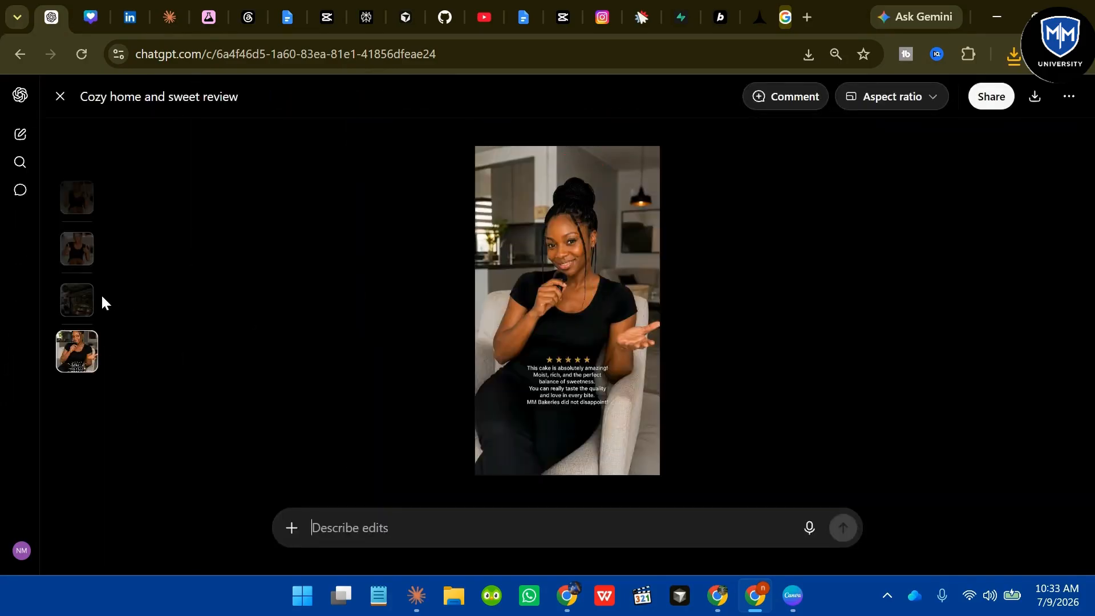
scroll(69, 245, up, 1)
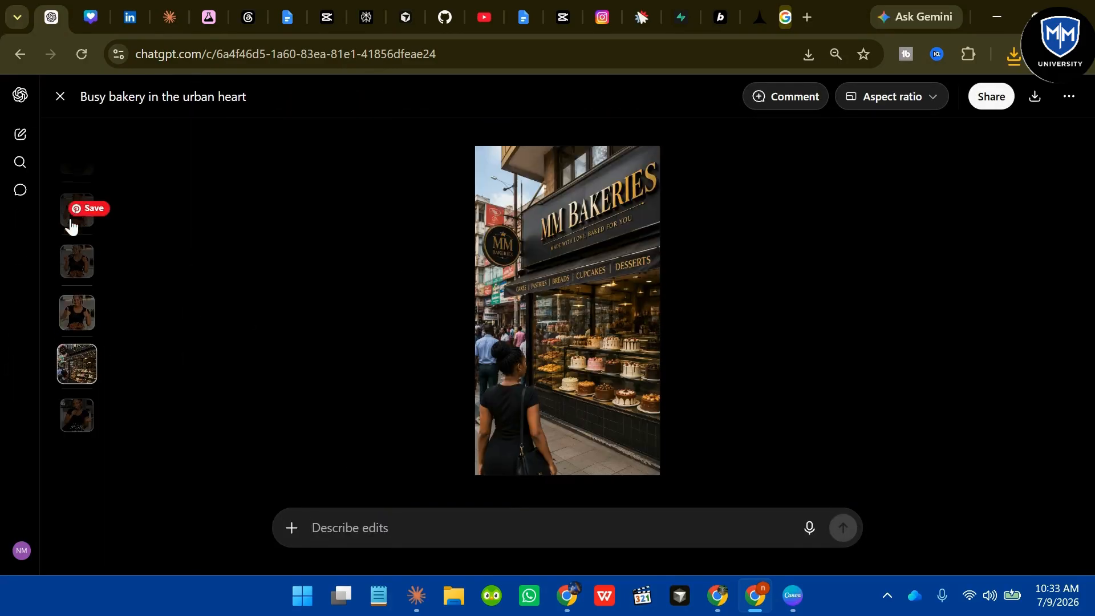
scroll(75, 276, up, 2)
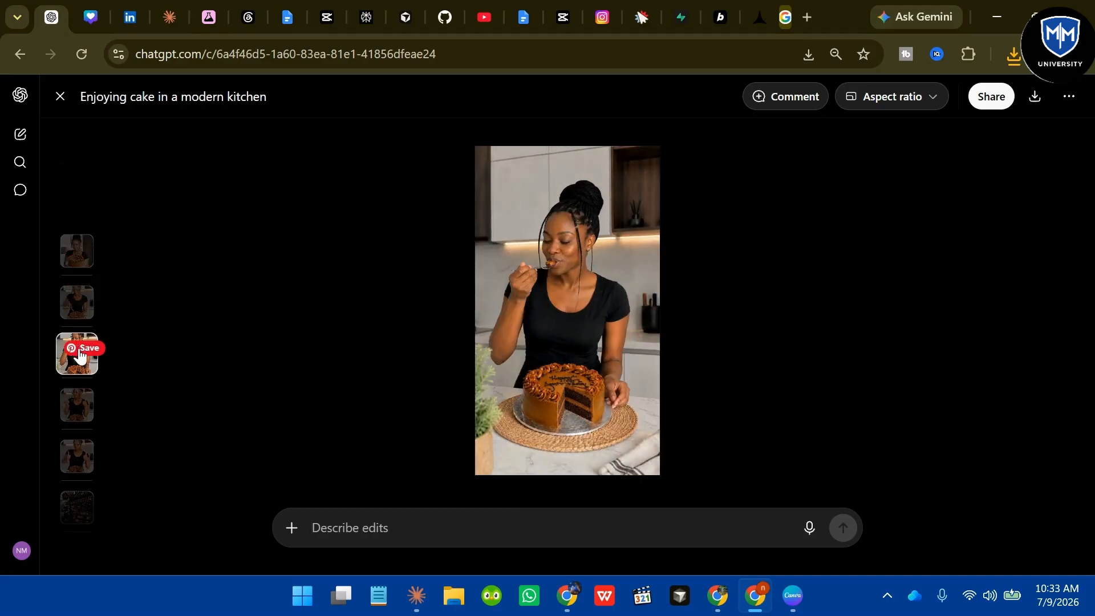
click(1035, 94)
key(Escape)
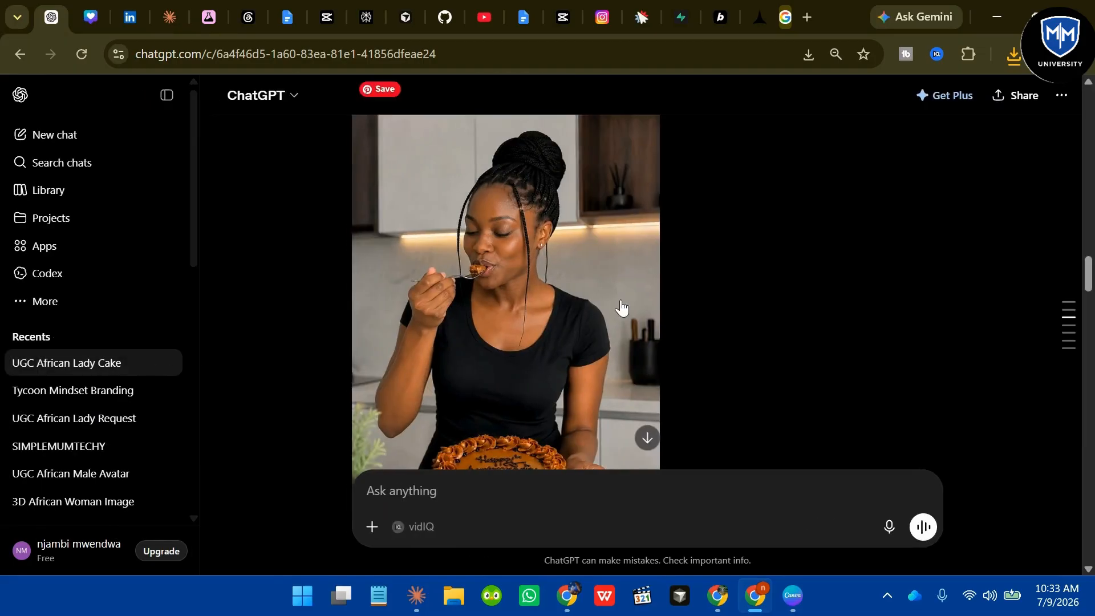
- Download the image of her holding a forkful of cake and giving one thumb up
scroll(618, 305, down, 5)
scroll(620, 305, down, 6)
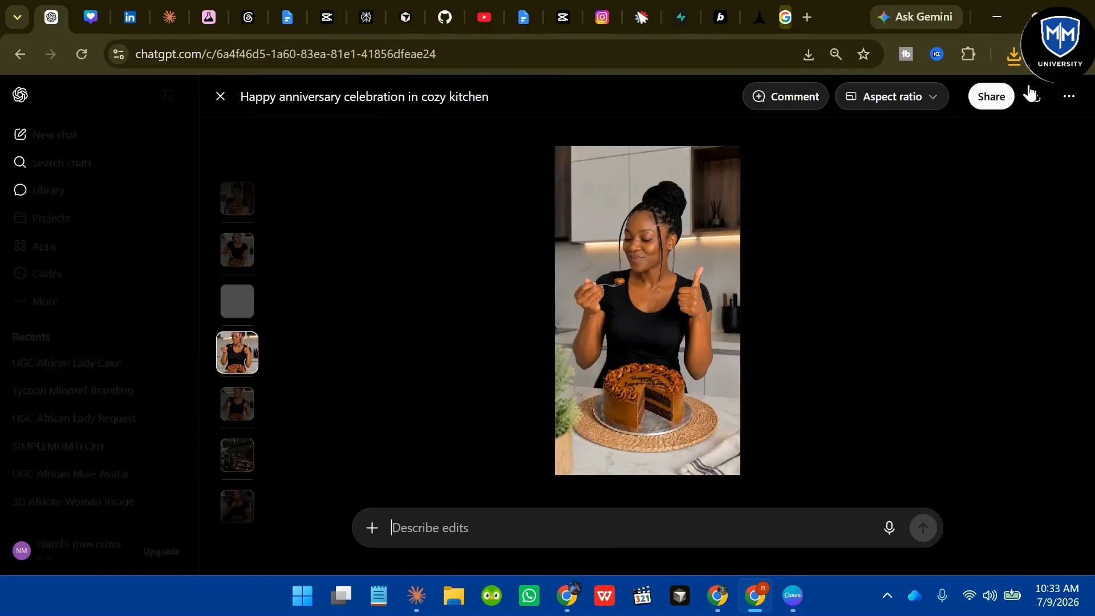
click(1037, 94)
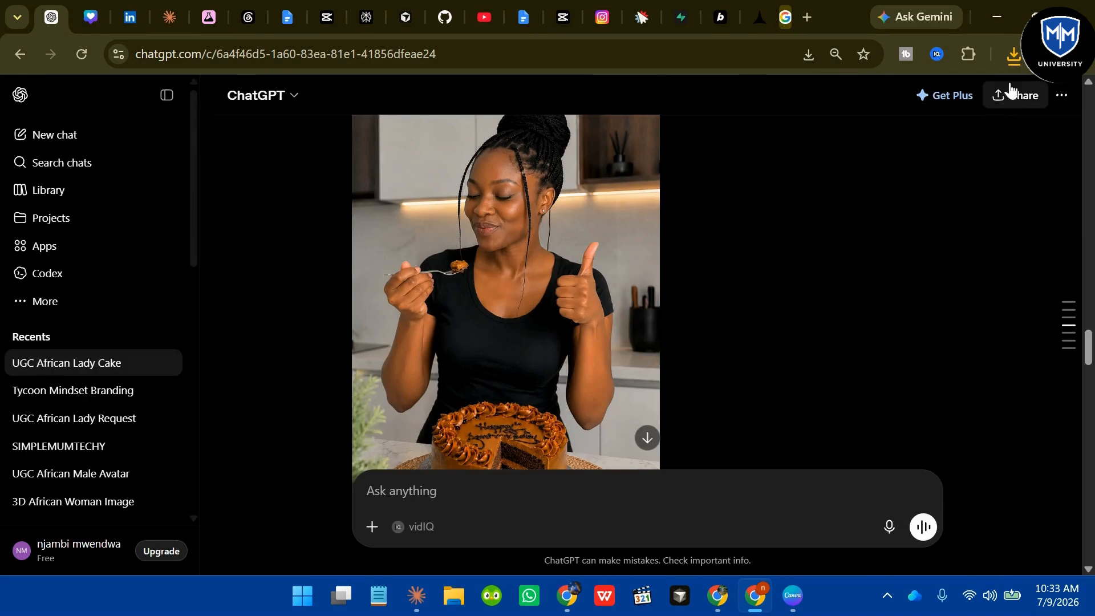
- Download the image of her giving two thumbs up behind the cake and close its enlarged view
scroll(591, 245, down, 10)
scroll(592, 251, down, 1)
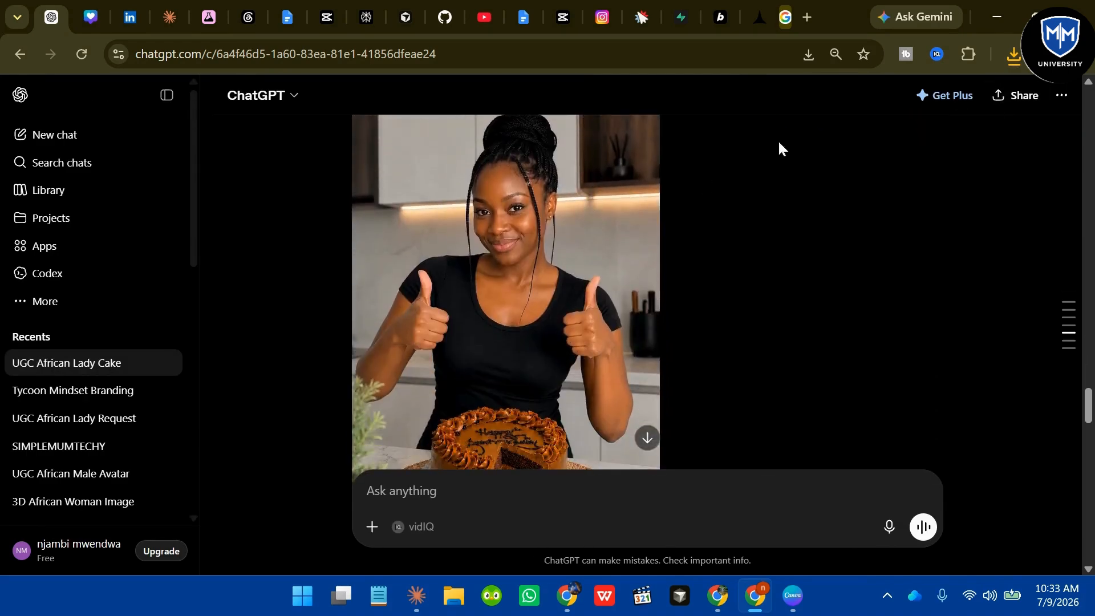
click(560, 247)
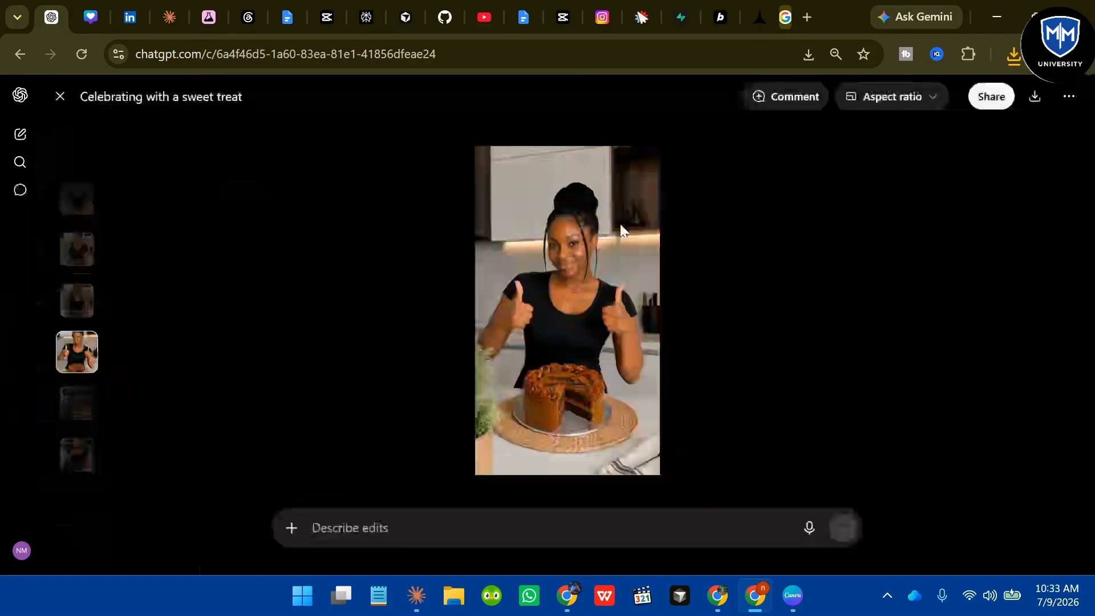
click(1037, 94)
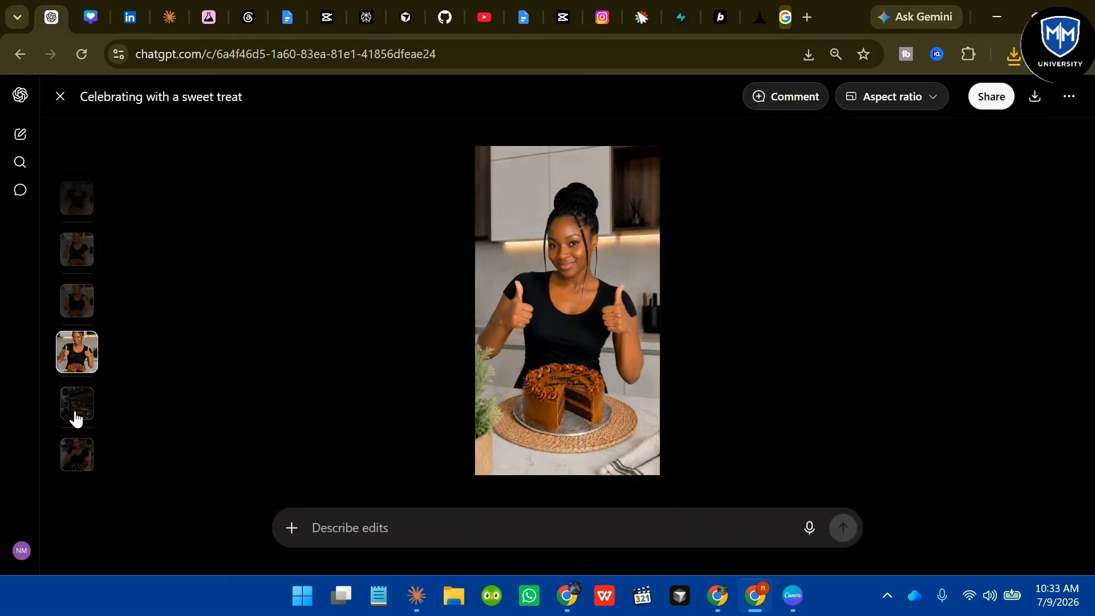
key(Escape)
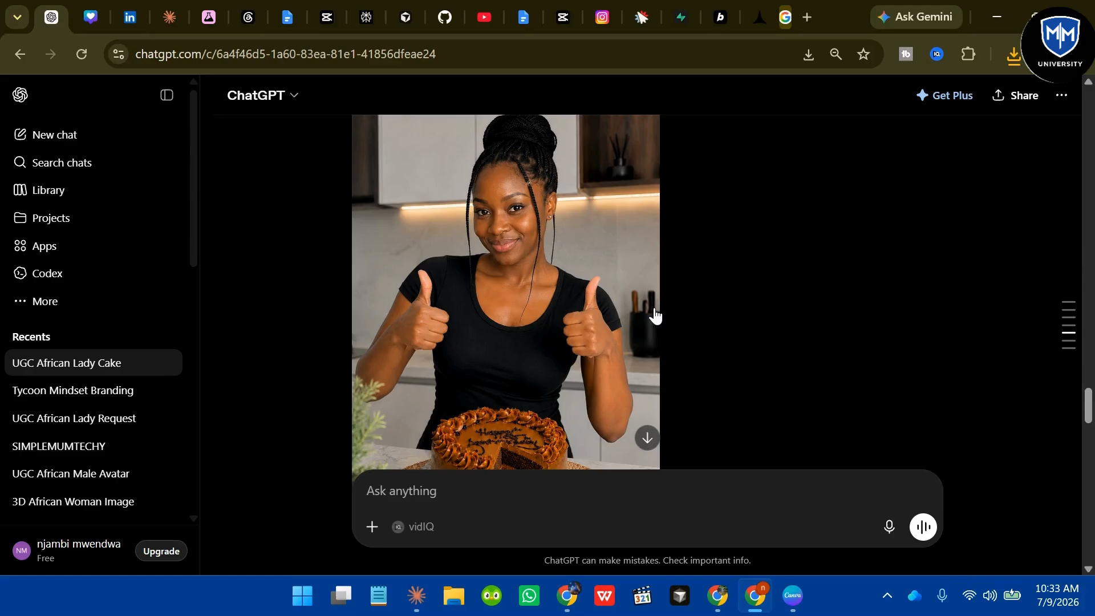
- Download the image of her outside the MM BAKERIES shop and close its enlarged view
scroll(654, 313, down, 10)
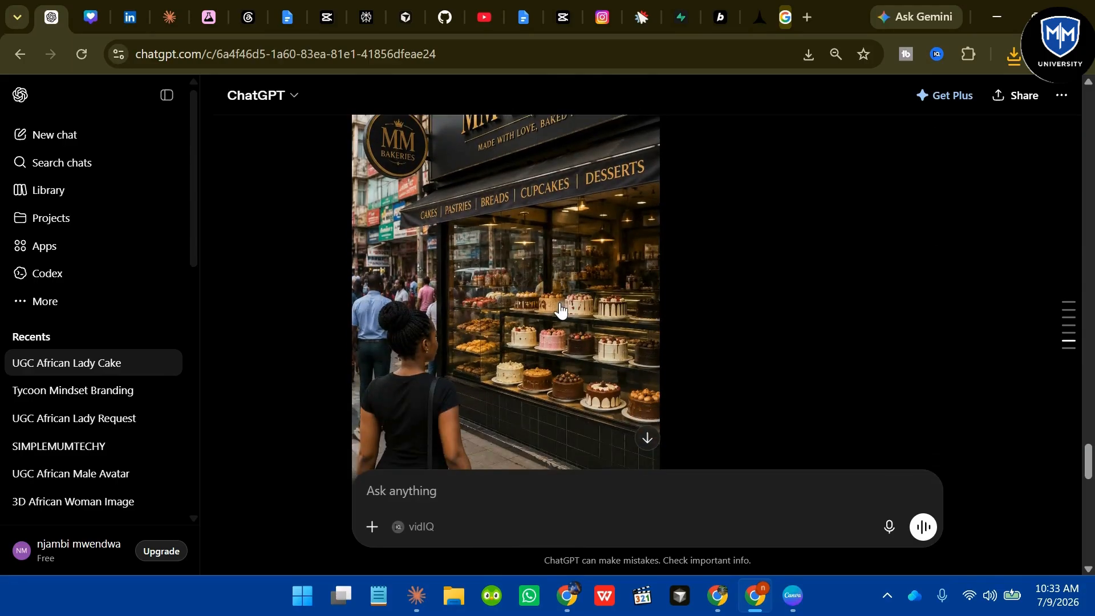
click(561, 308)
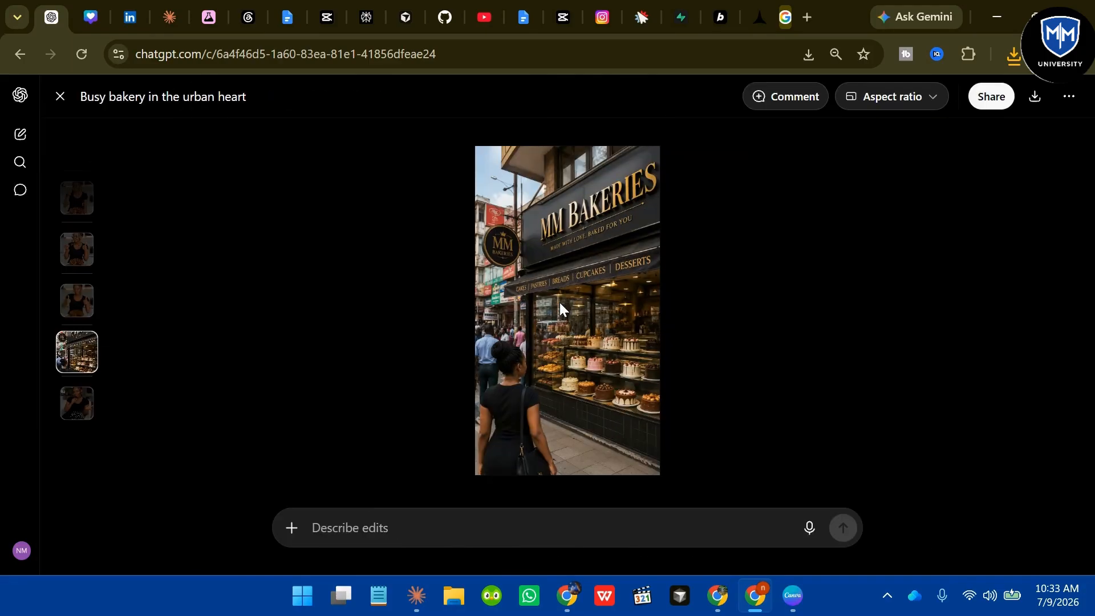
click(1037, 97)
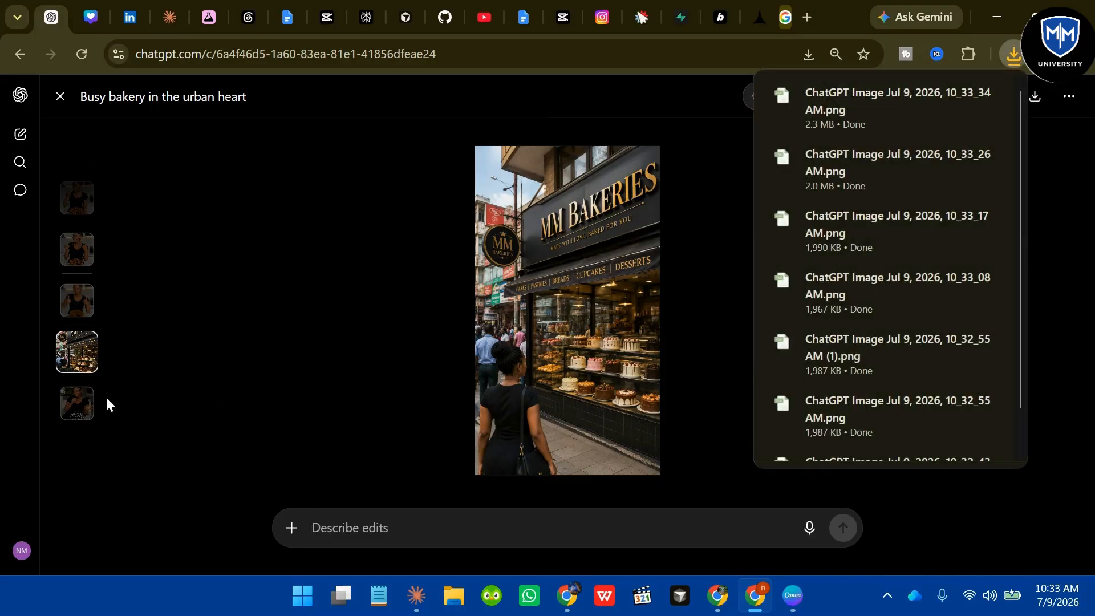
click(75, 419)
- Download the last image, showing her seated in an armchair reviewing the cake with a microphone
scroll(557, 368, down, 12)
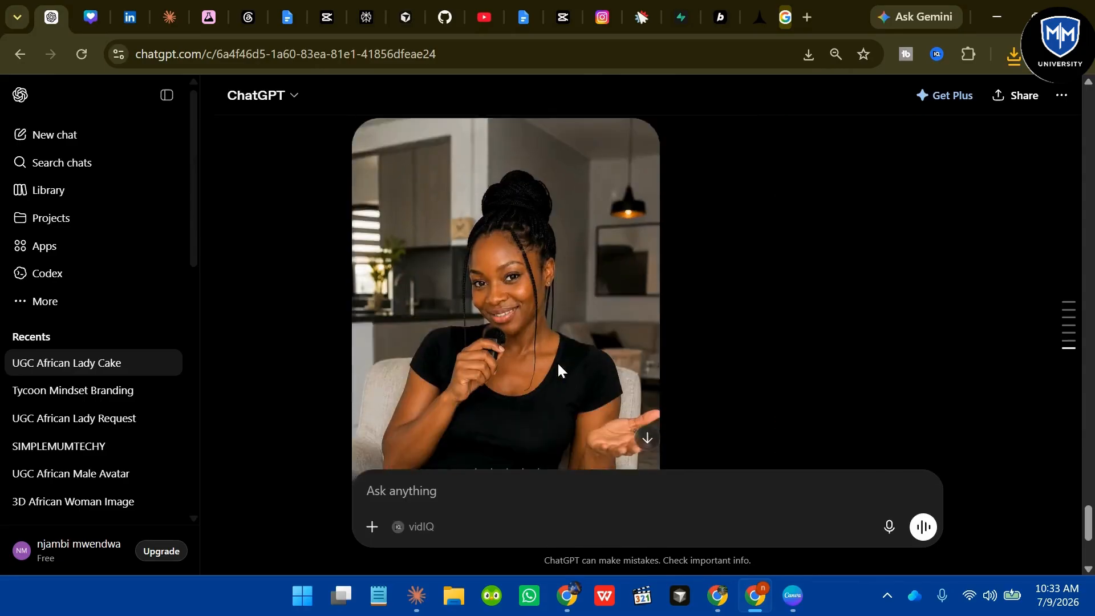
scroll(558, 368, down, 4)
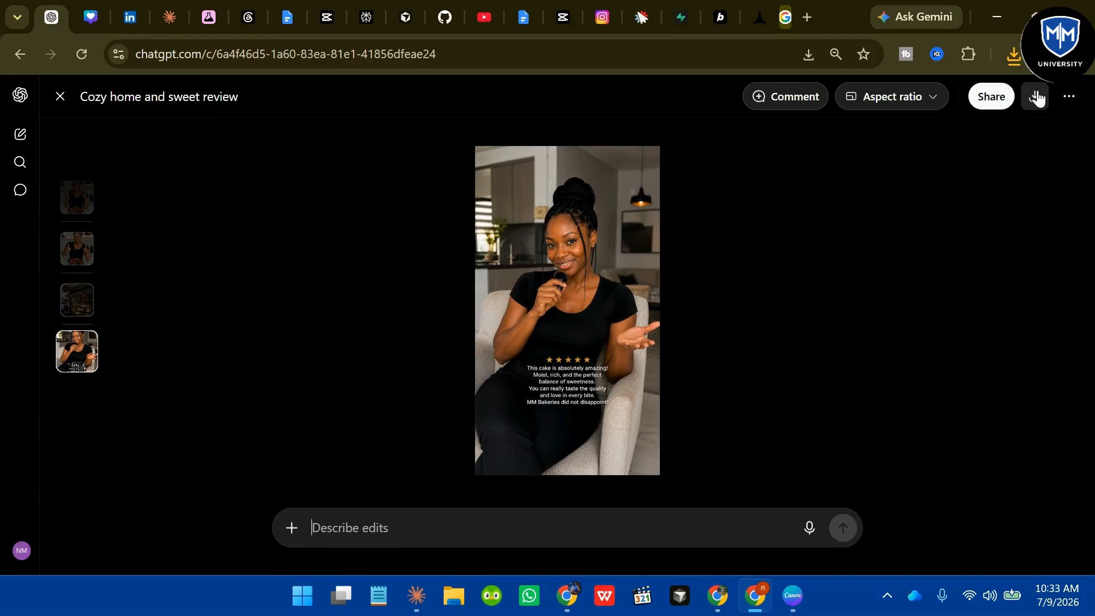
click(1037, 98)
- Switch to CapCut, create a new project and import today's eight ChatGPT images from the Downloads folder
key(super+d)
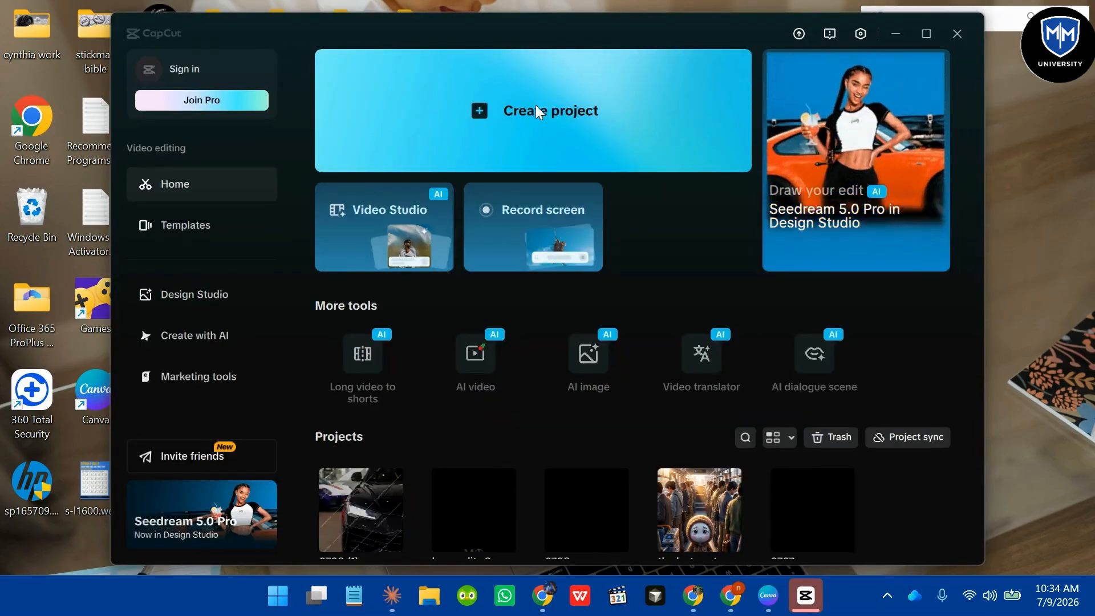
click(536, 104)
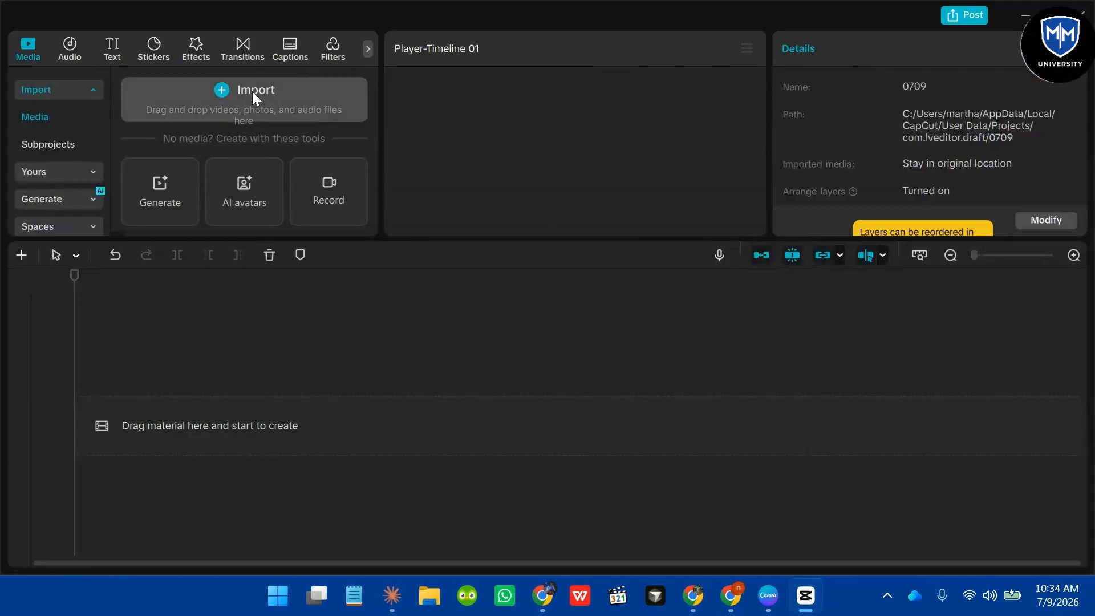
click(252, 91)
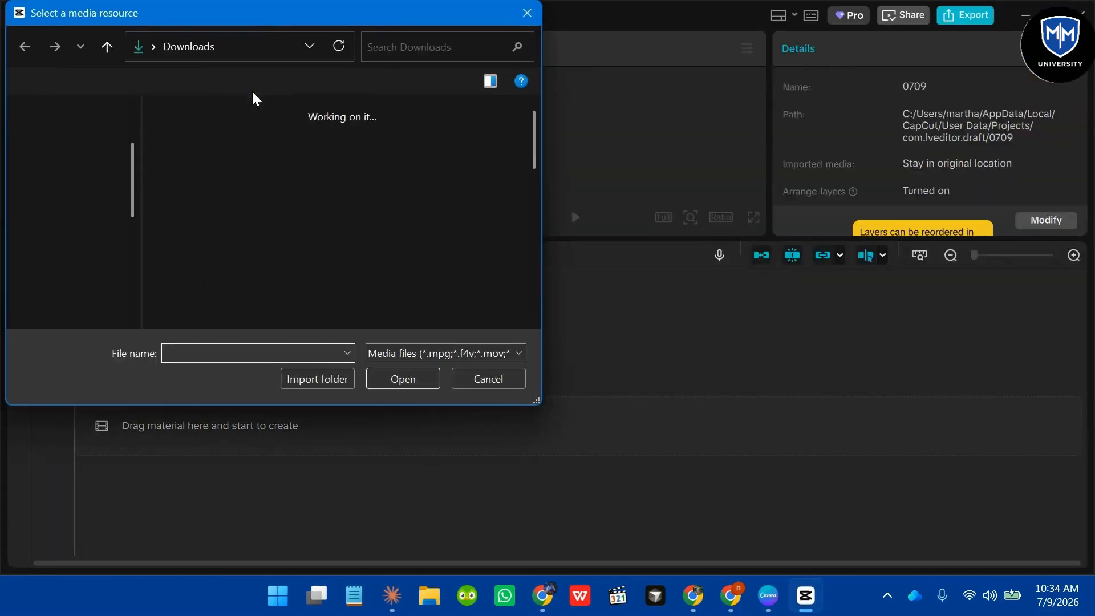
drag(386, 246, 143, 129)
click(408, 264)
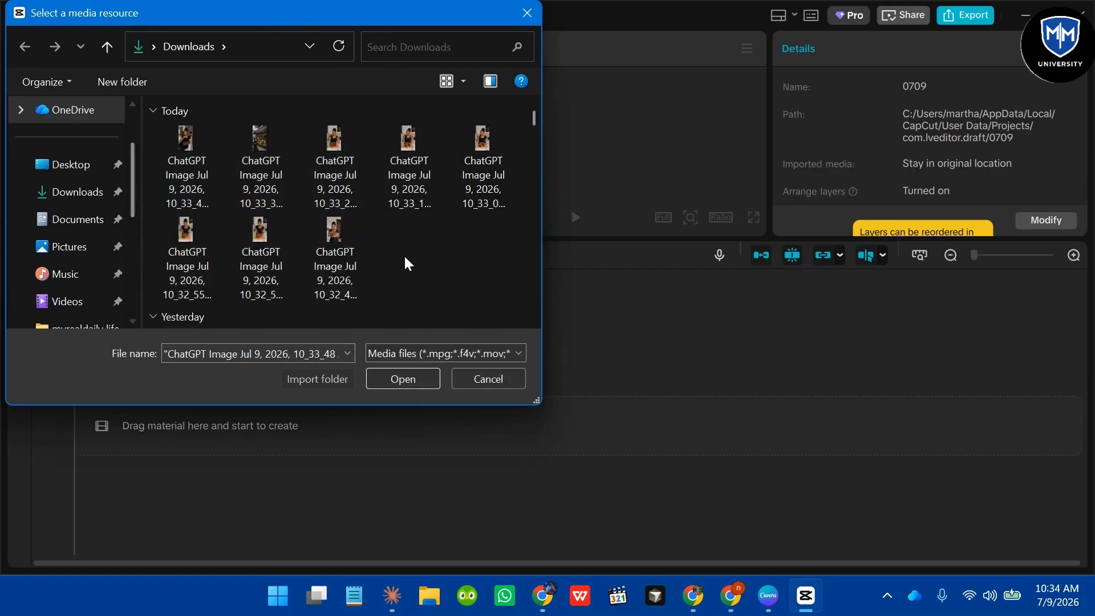
drag(507, 270, 159, 156)
click(396, 376)
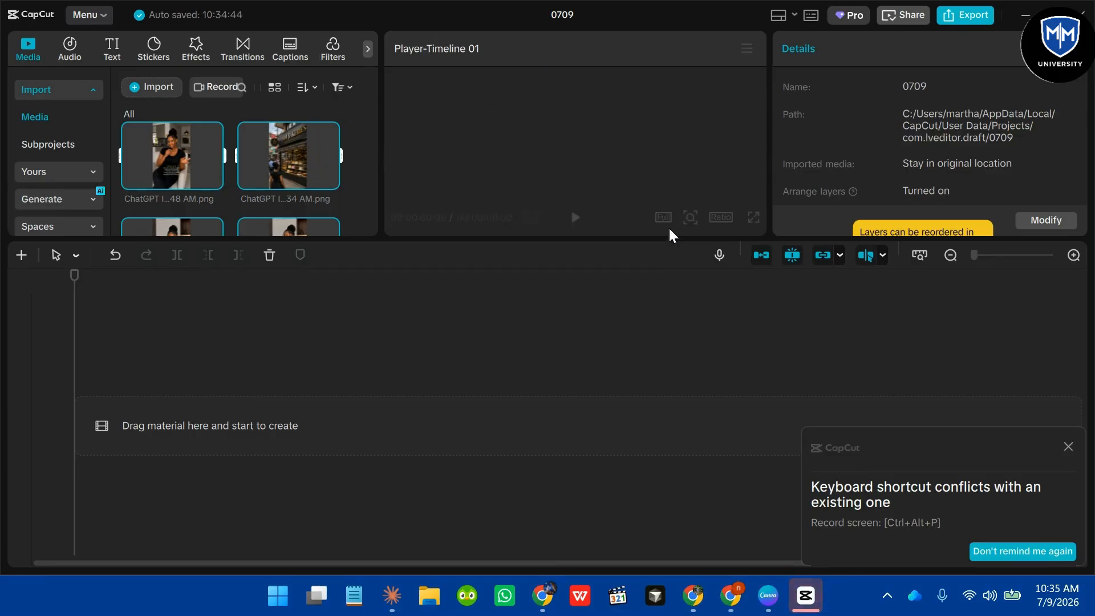
- Place all the imported images on the timeline and set the project's aspect ratio to 9:16, dismissing the shortcut-conflict notice
drag(290, 151, 166, 415)
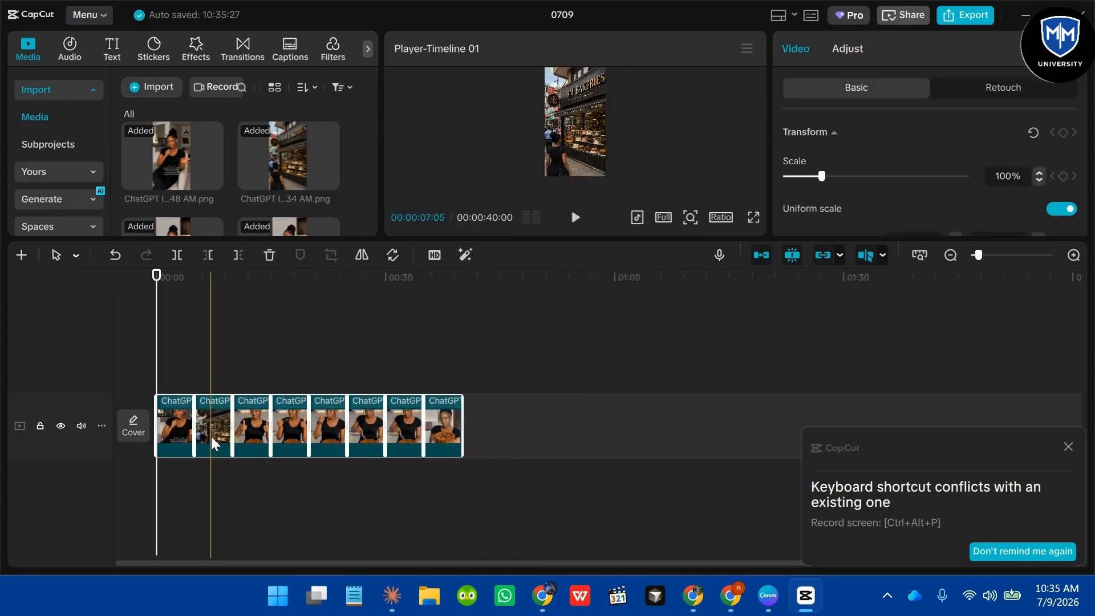
mouse_move(213, 437)
mouse_down()
mouse_move(166, 438)
mouse_move(293, 438)
mouse_move(220, 437)
mouse_up()
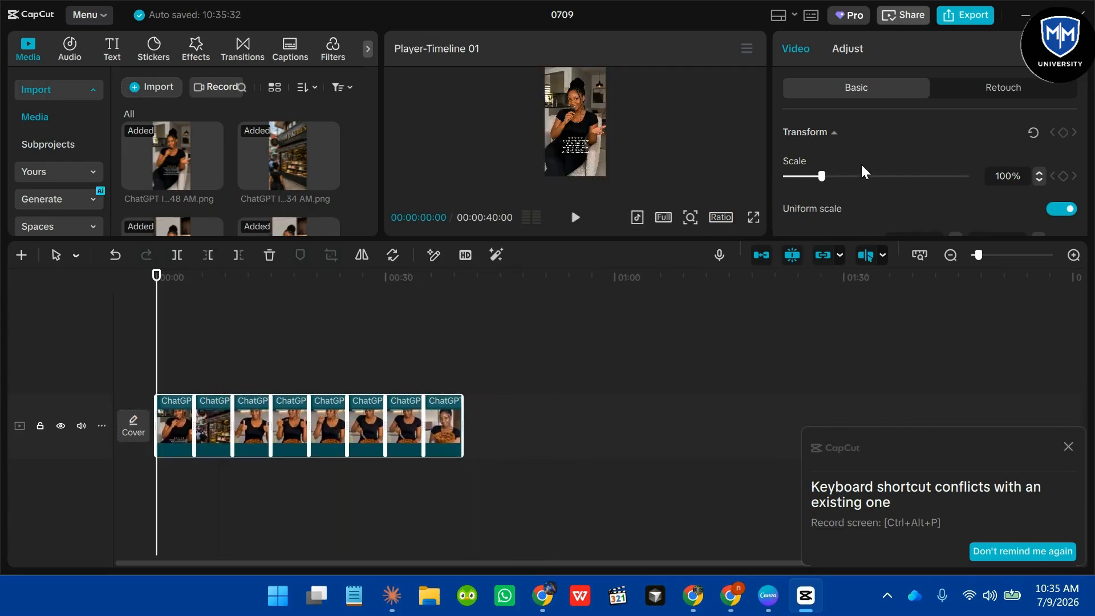
click(720, 218)
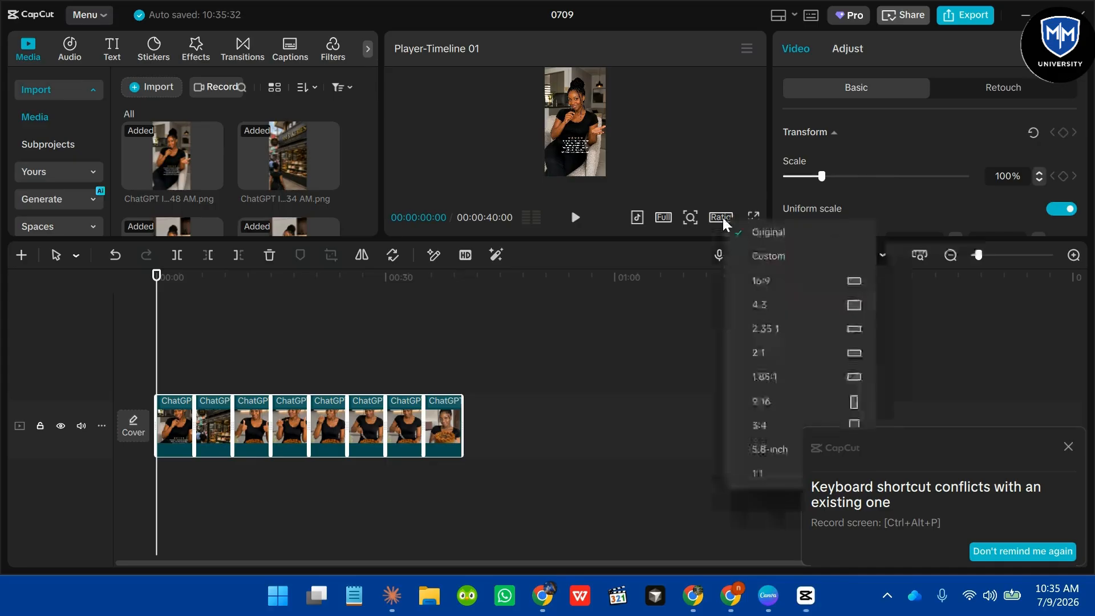
click(764, 402)
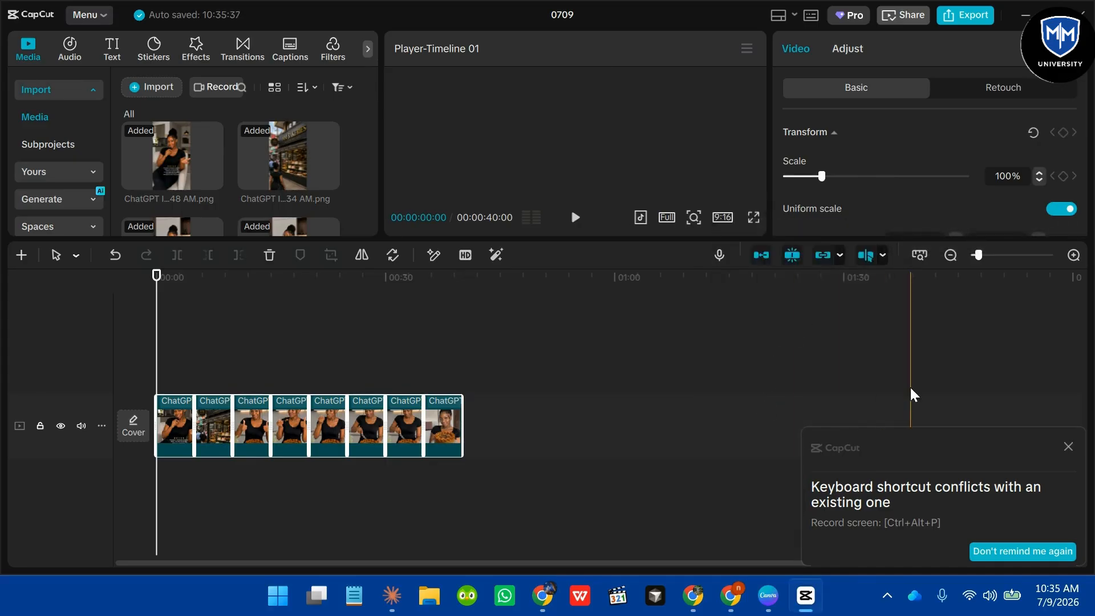
click(1067, 447)
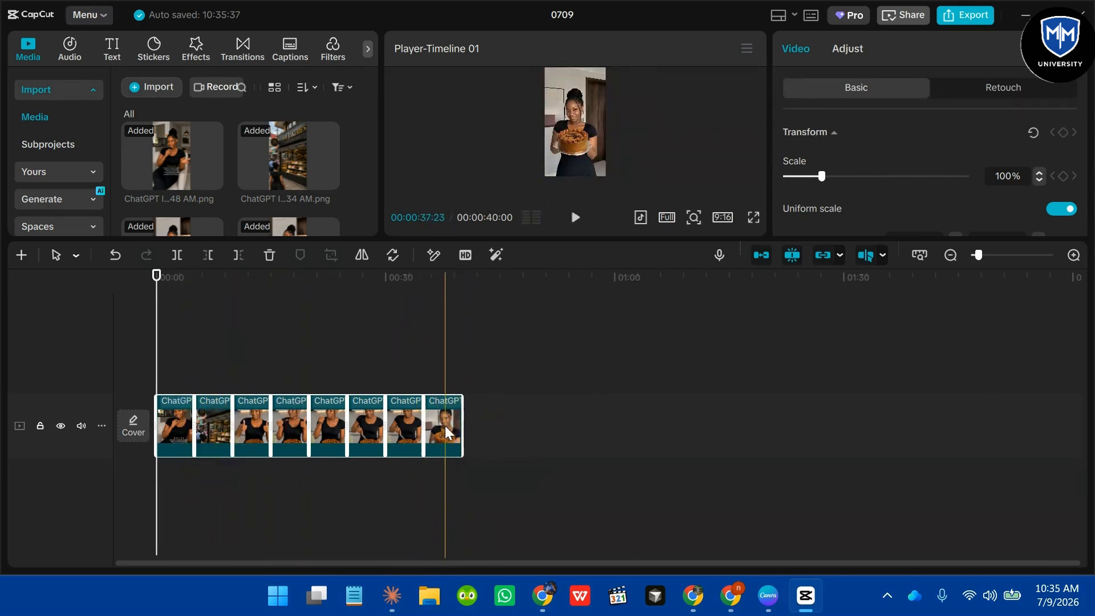
- Deselect the clips and reorder them so the bakery shop image comes first, followed by the image of her holding the cake
drag(446, 416, 525, 422)
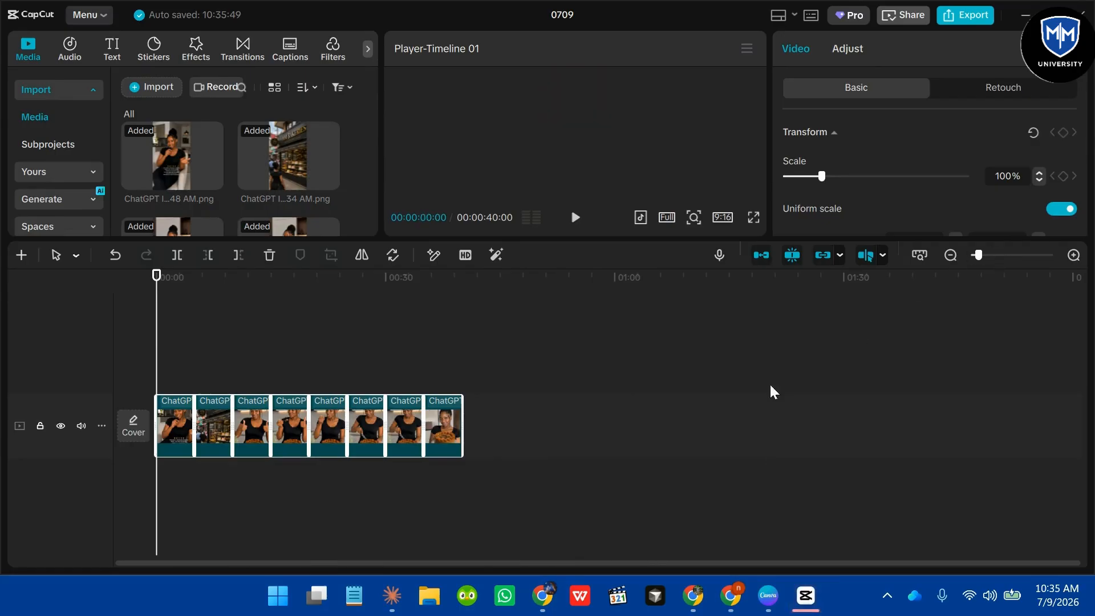
click(696, 420)
drag(437, 456, 171, 450)
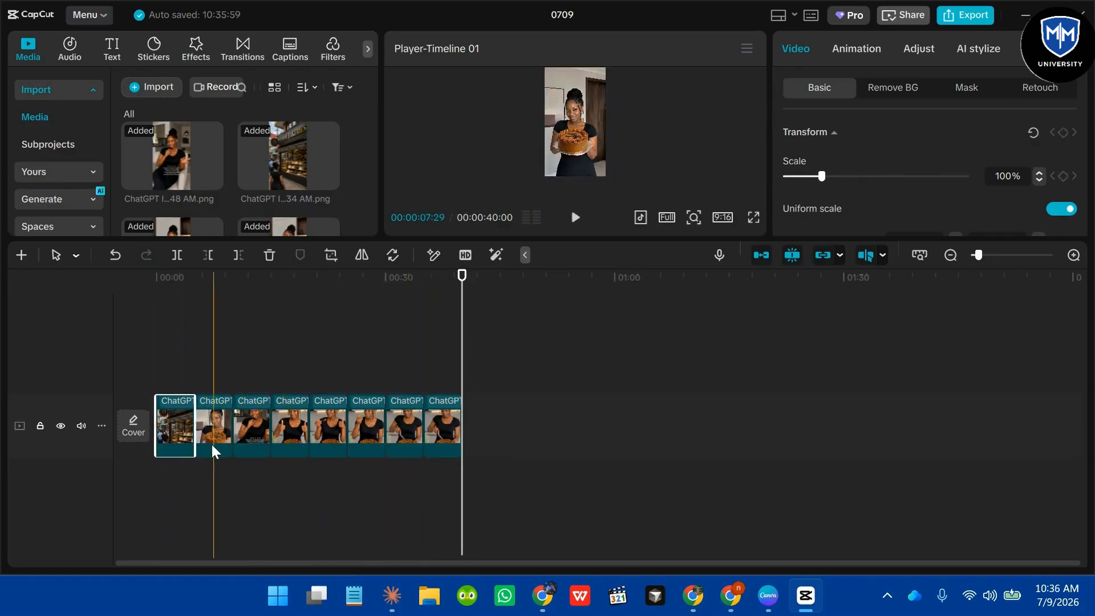
- Rearrange the remaining cake-tasting and reaction clips on the timeline so the armchair microphone review plays last
drag(254, 444, 293, 442)
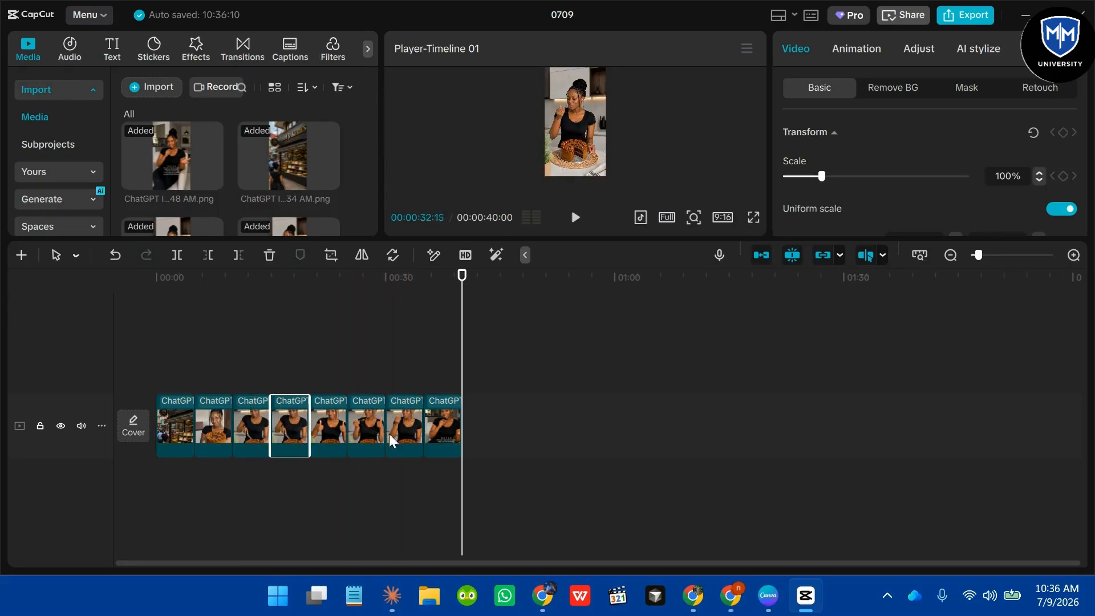
drag(381, 440, 336, 444)
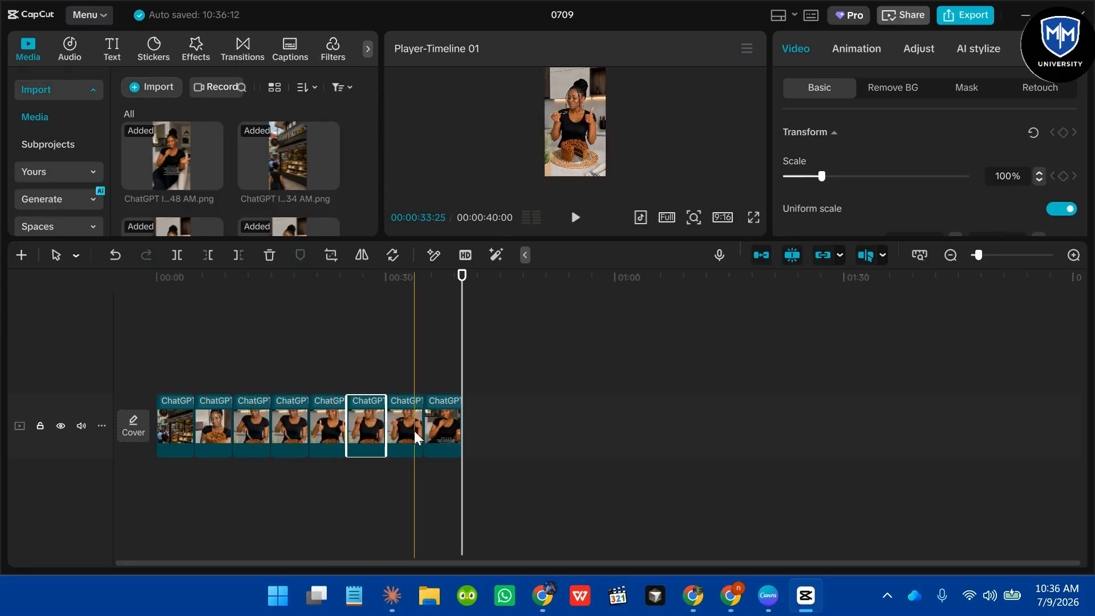
drag(414, 443, 367, 442)
drag(452, 440, 359, 439)
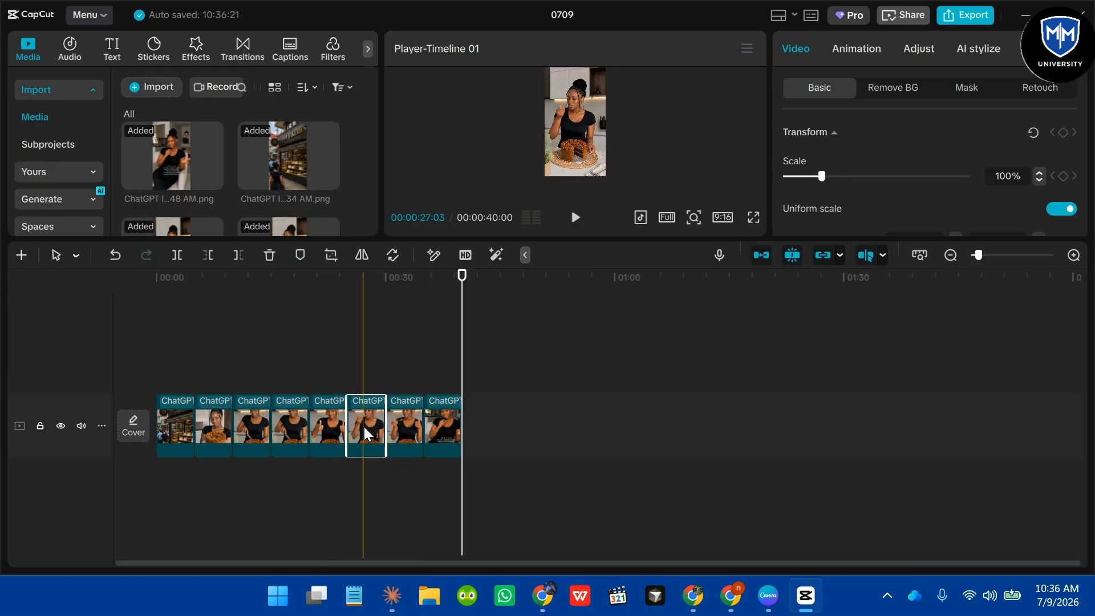
drag(365, 435, 321, 432)
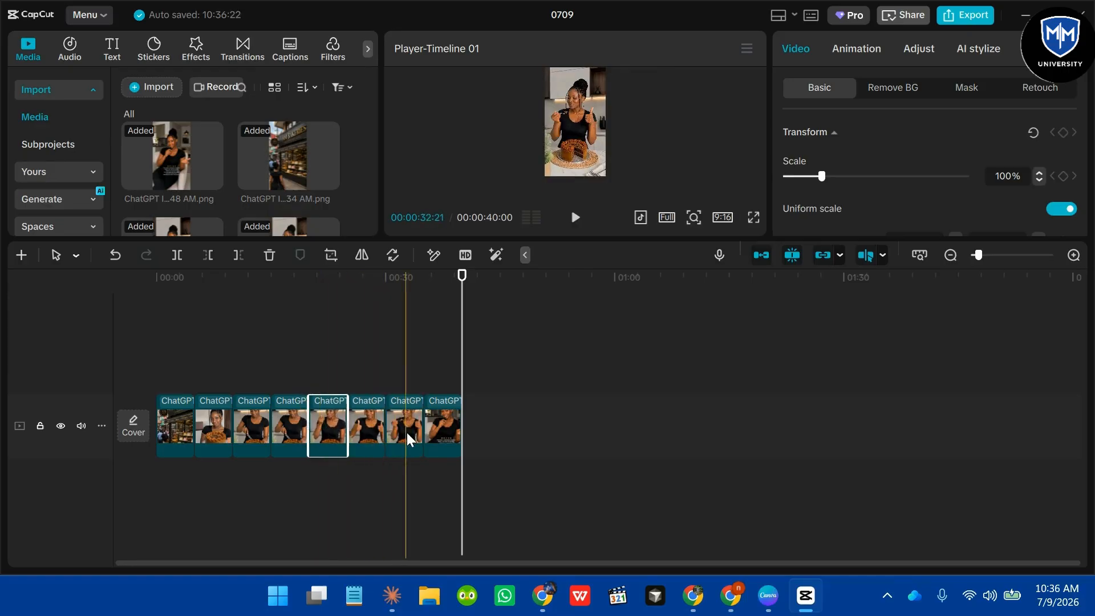
drag(406, 435, 361, 434)
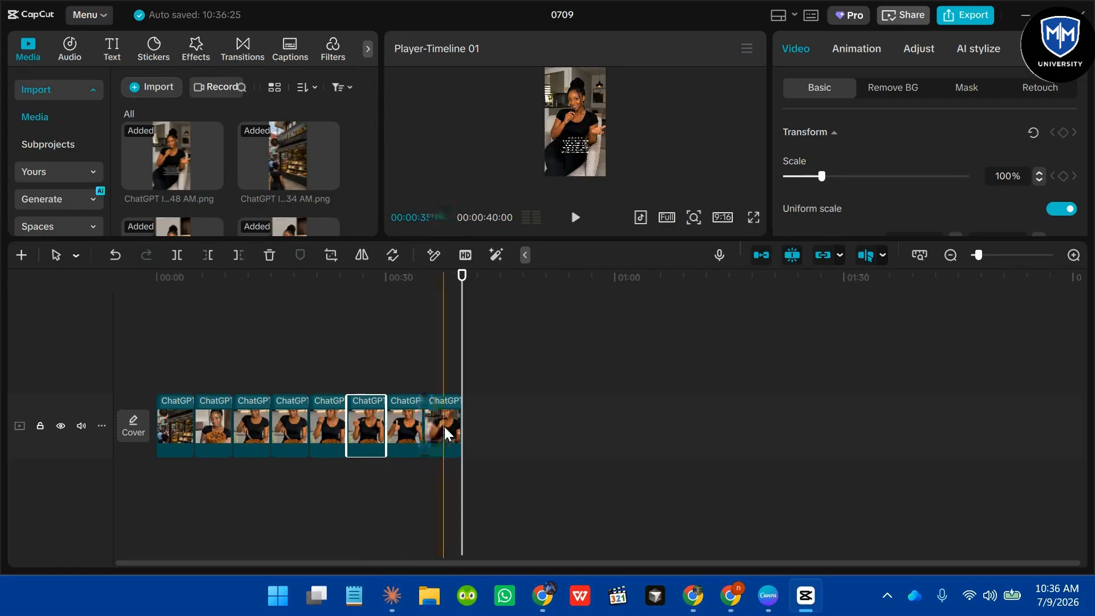
- Play the slideshow from the beginning in full screen to check the image order, and stop it near the end
click(154, 345)
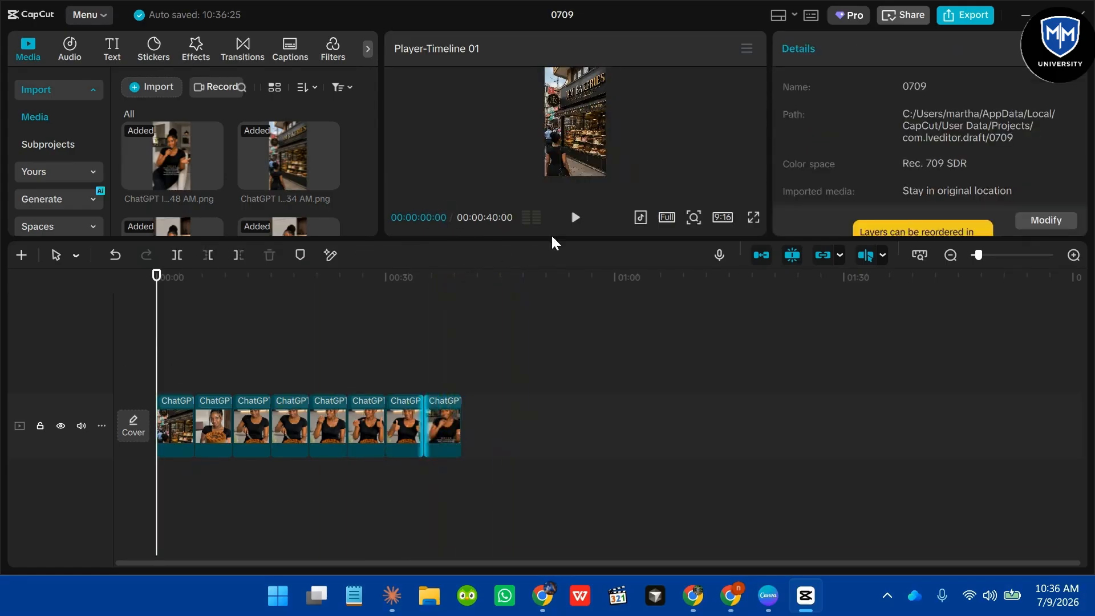
click(575, 219)
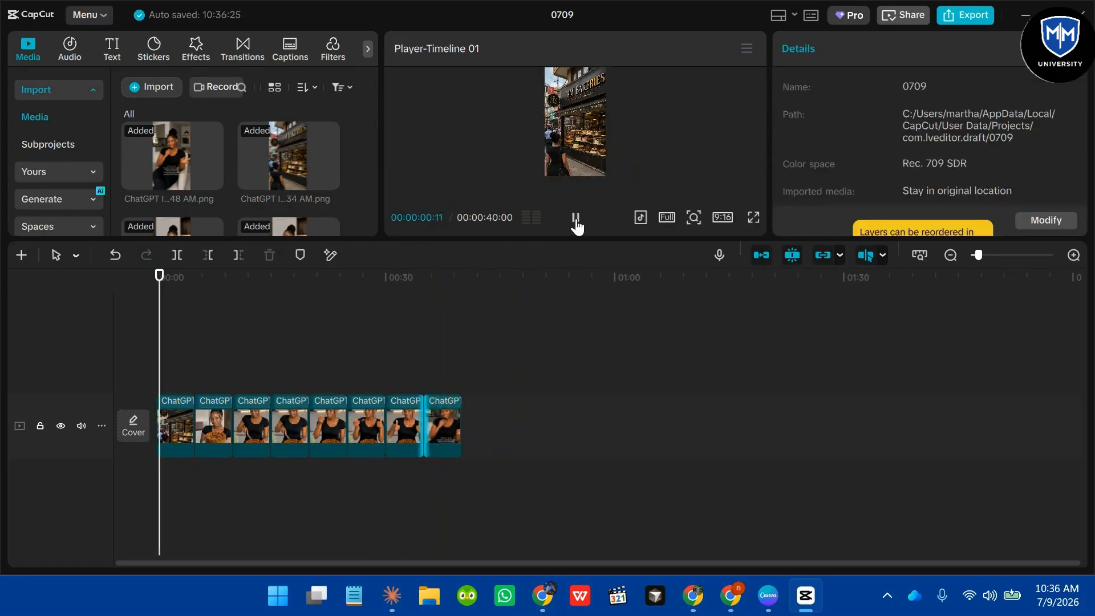
click(753, 217)
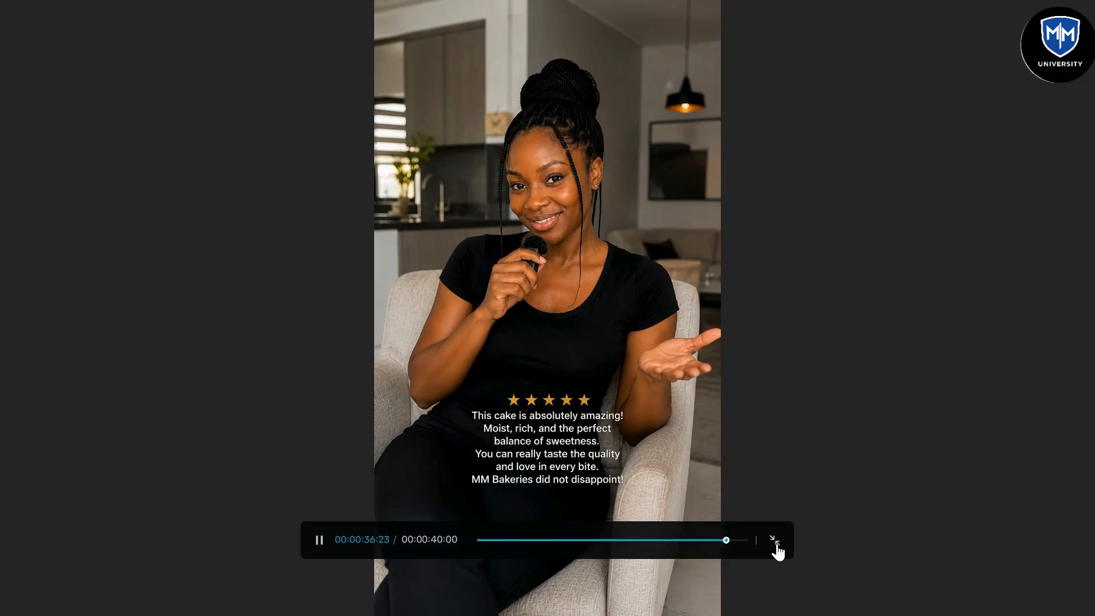
click(775, 547)
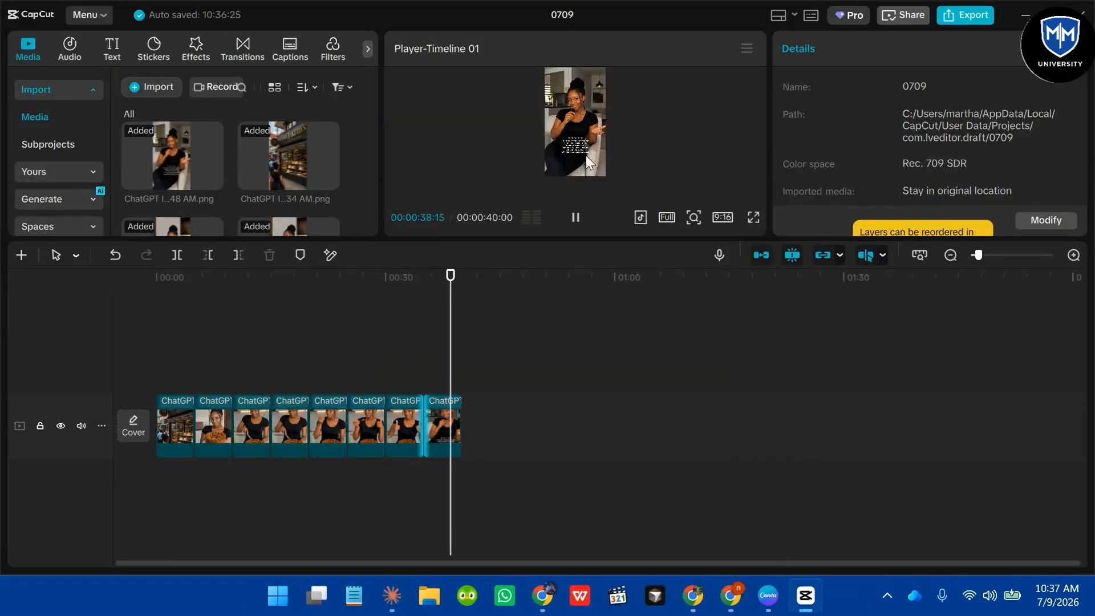
click(575, 217)
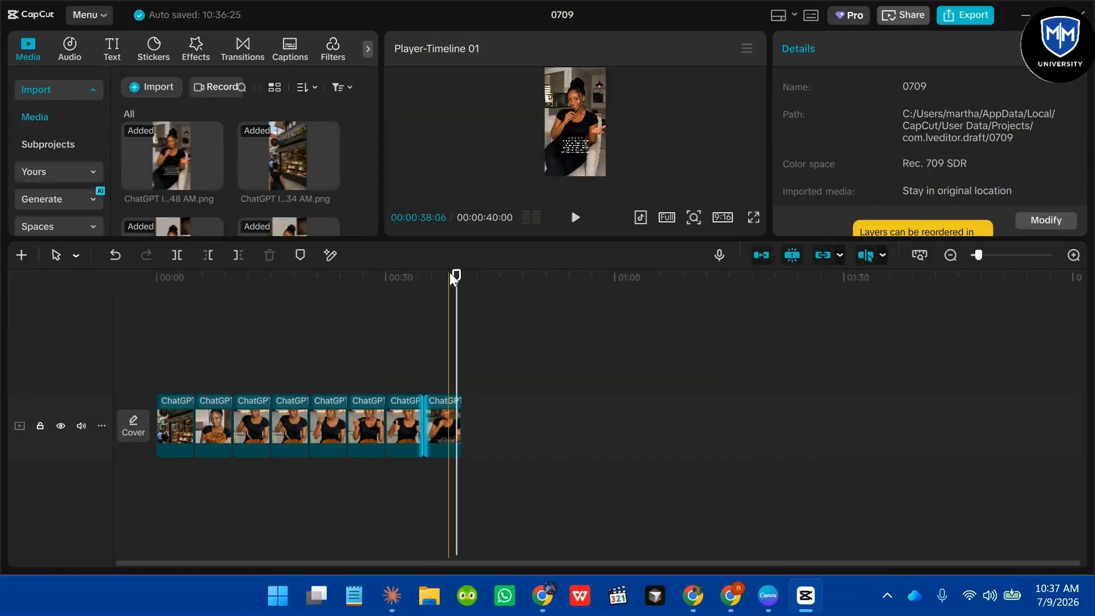
- Add a default text at the start of the timeline, enlarge the preview area and place the text just below the bakery's shop sign
click(153, 357)
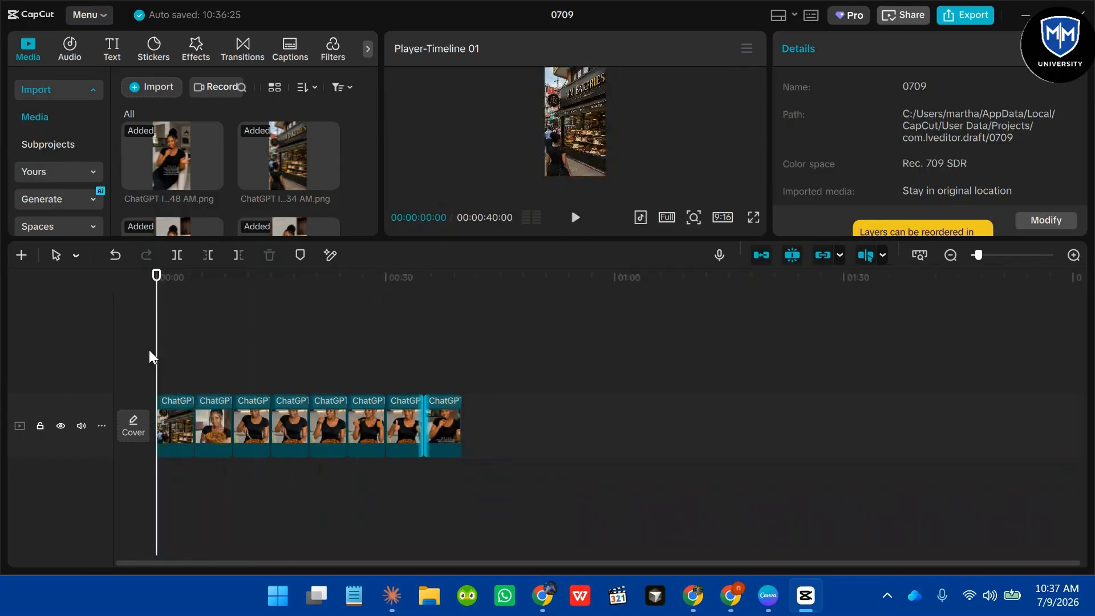
click(117, 59)
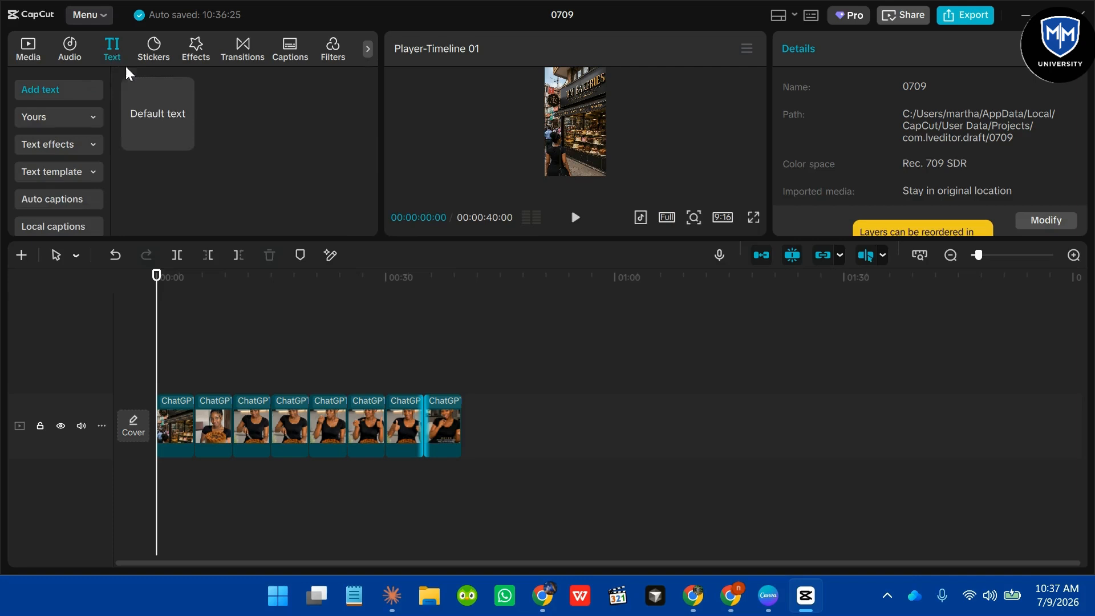
drag(166, 118, 172, 376)
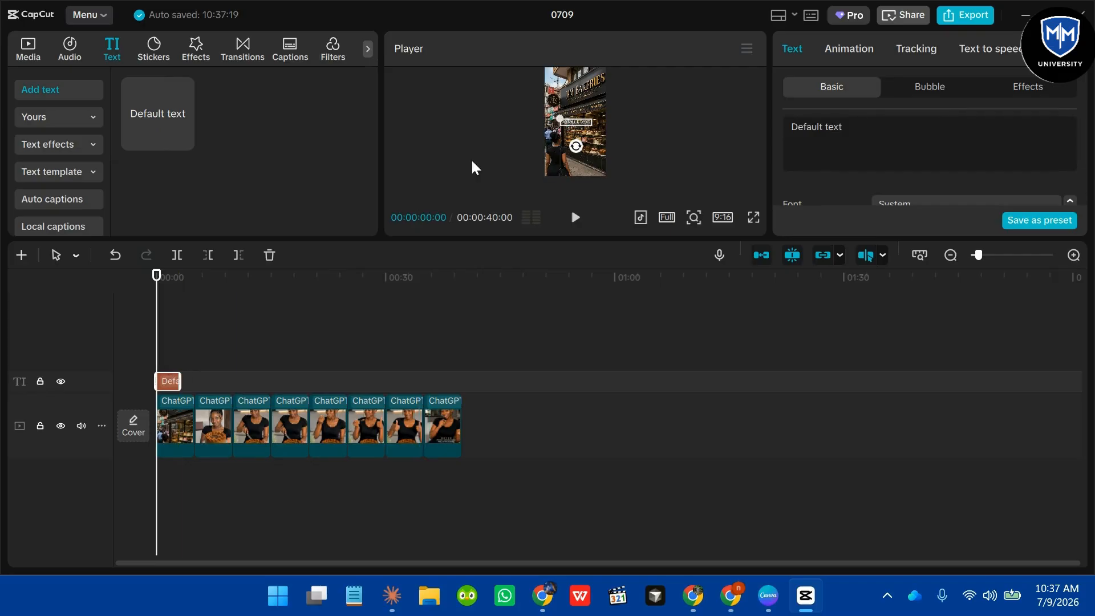
drag(572, 128, 576, 90)
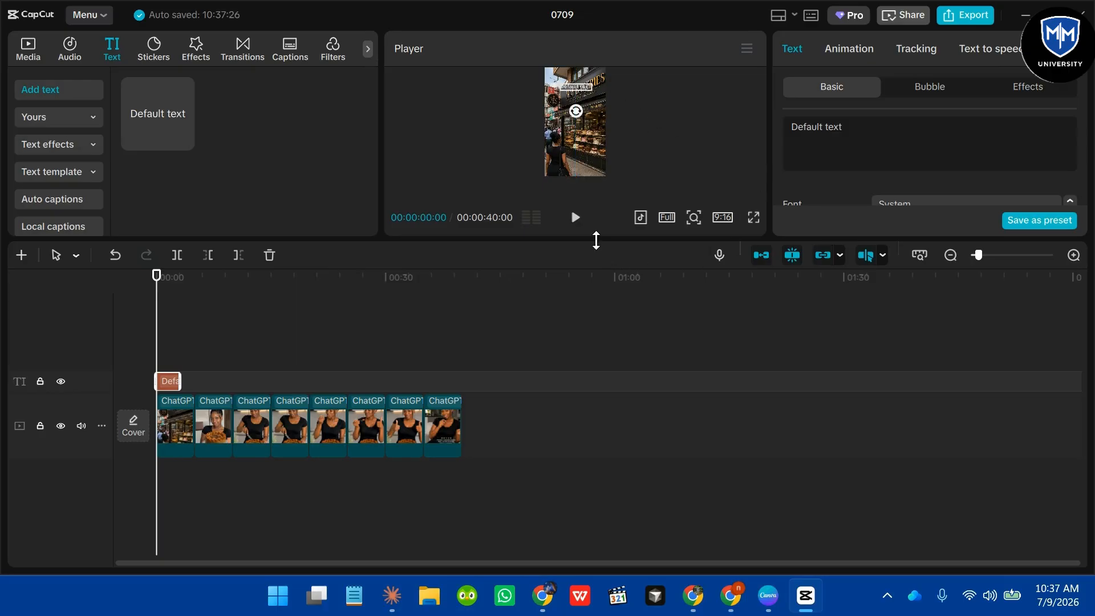
drag(592, 240, 573, 342)
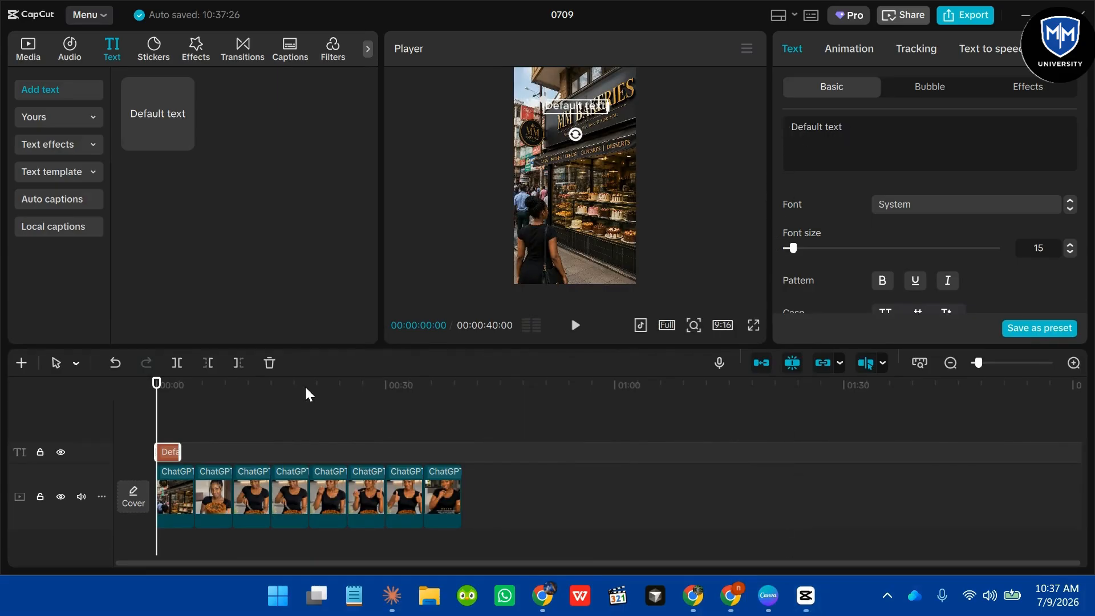
drag(583, 106, 588, 171)
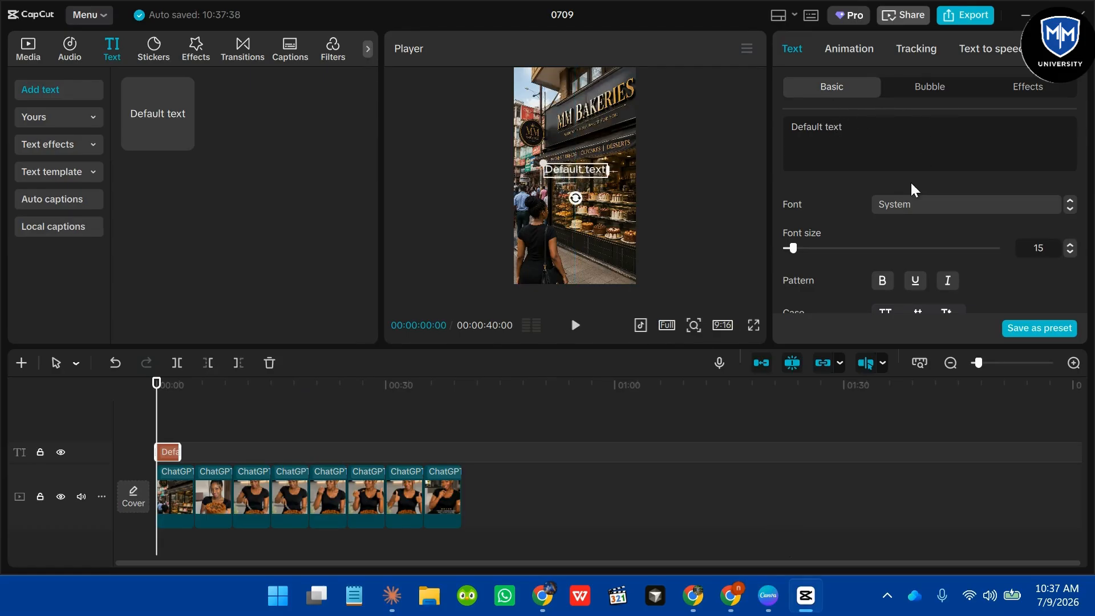
- Try black as the text colour and switch back to white
scroll(911, 183, down, 2)
scroll(911, 184, down, 4)
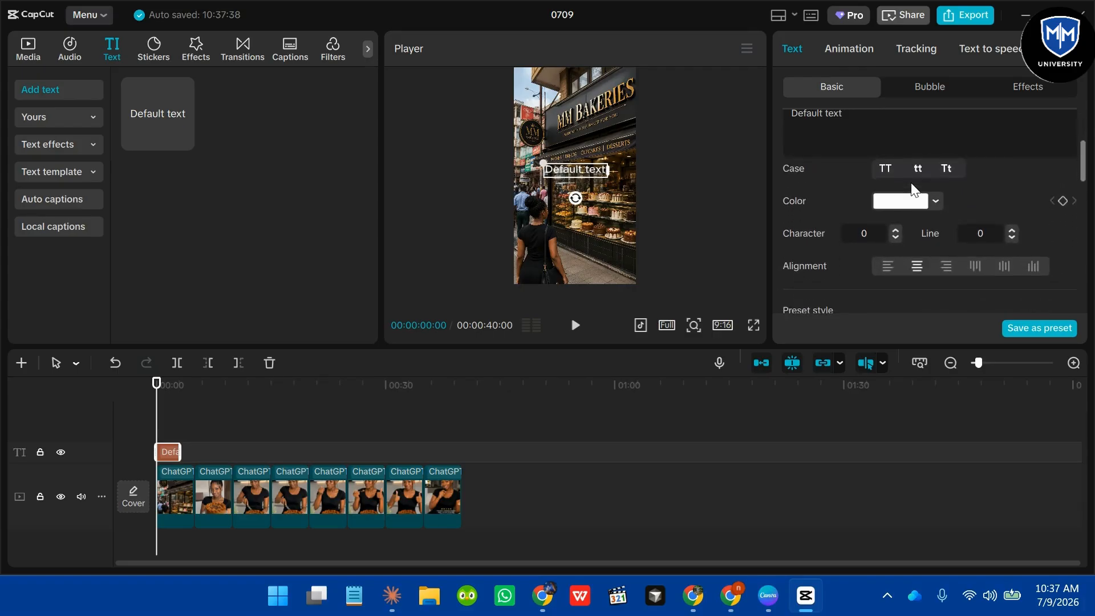
click(911, 200)
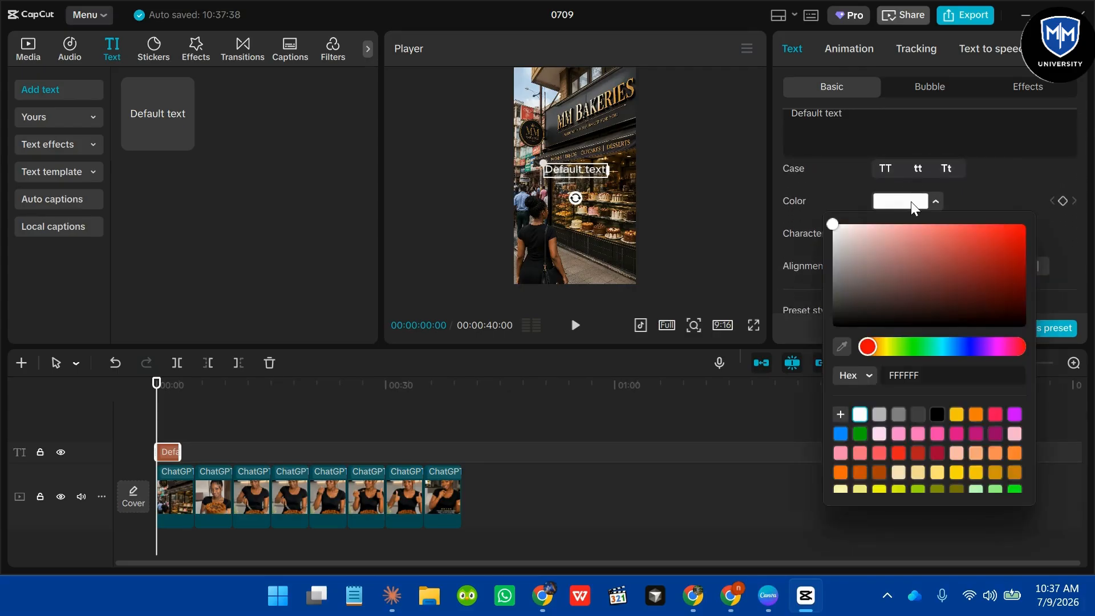
click(937, 414)
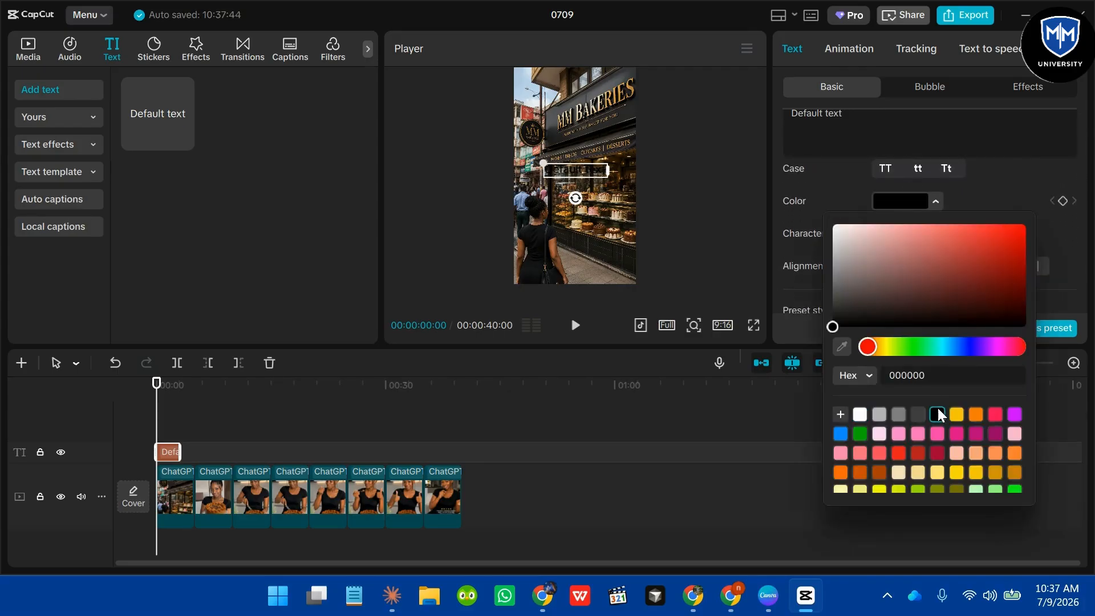
click(860, 414)
click(816, 179)
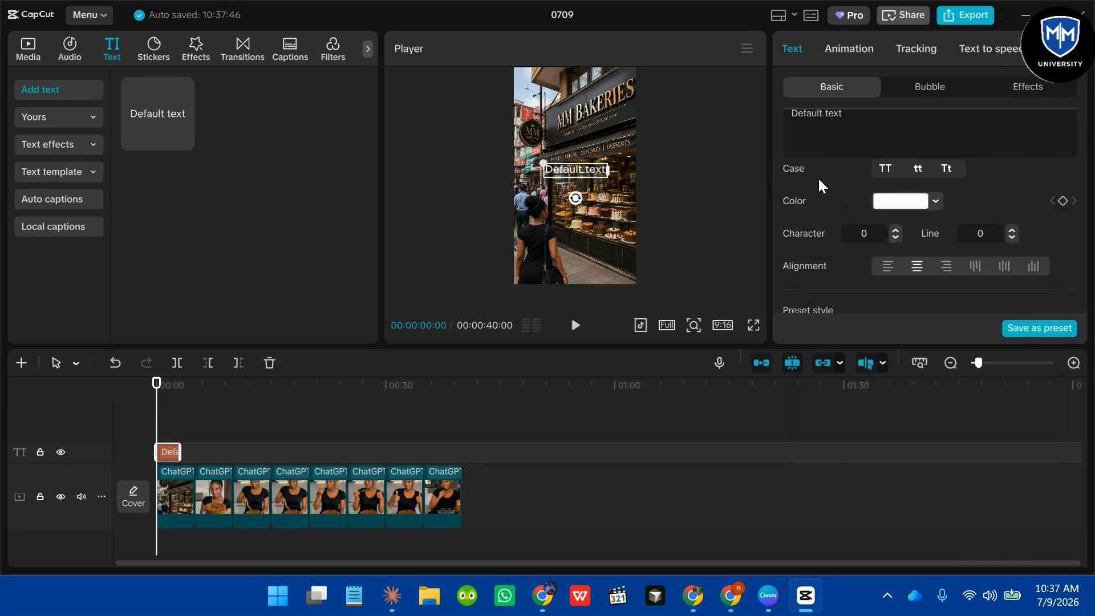
- Apply the preset style with white lettering on a black background to the text
scroll(818, 176, down, 3)
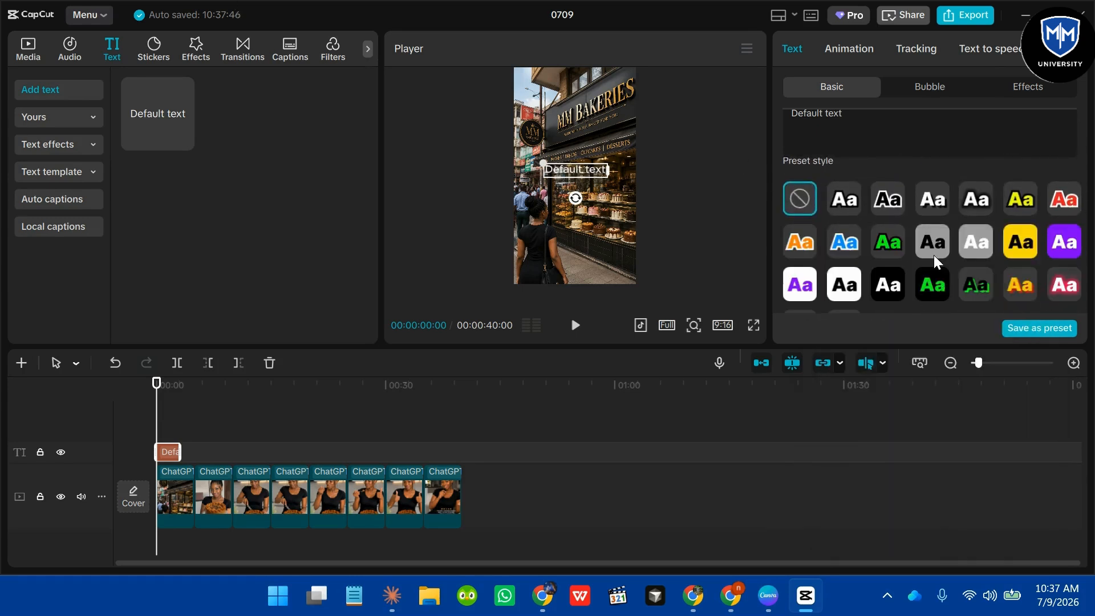
click(898, 284)
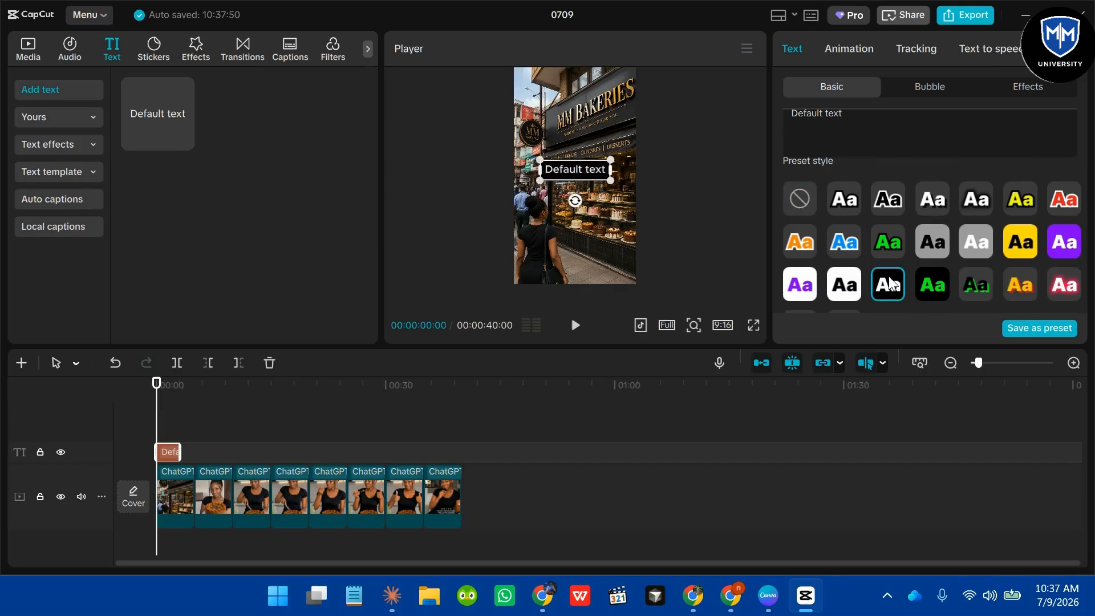
- Replace the default text with "On A Busy day, Came Across MM Bakeries", breaking the line after the comma
right_click(879, 121)
click(854, 115)
double_click(854, 114)
key(ctrl+a)
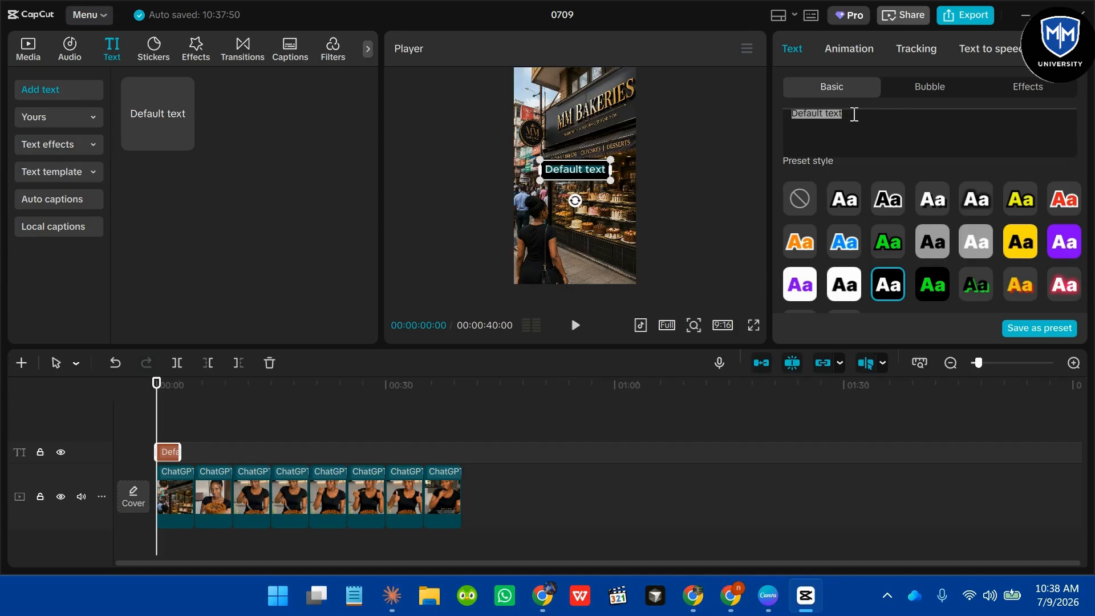
text(On)
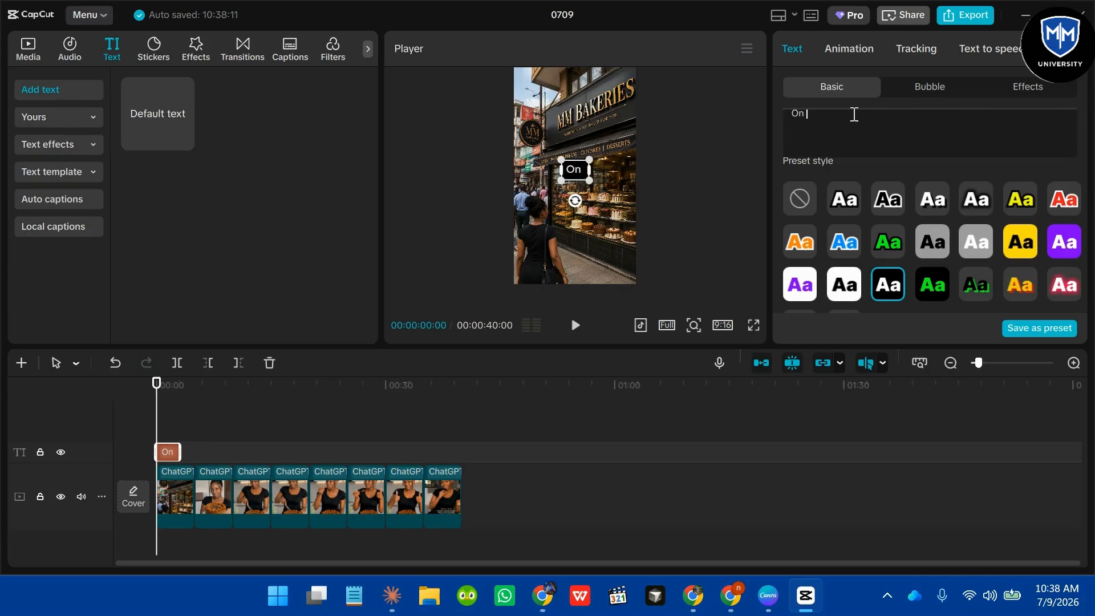
text( A Bus)
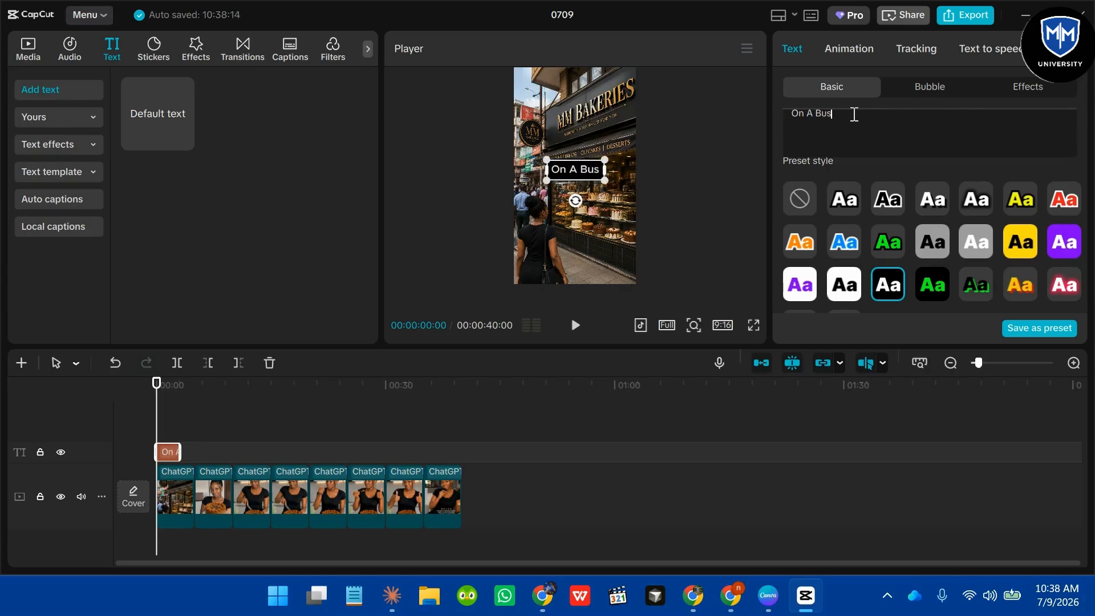
text(y day)
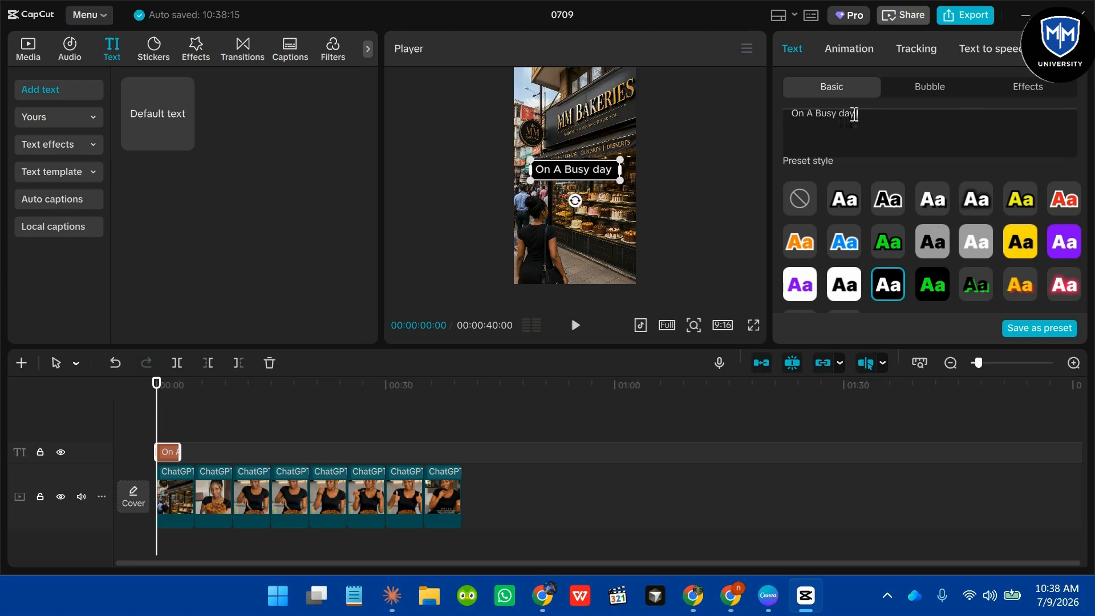
text(,)
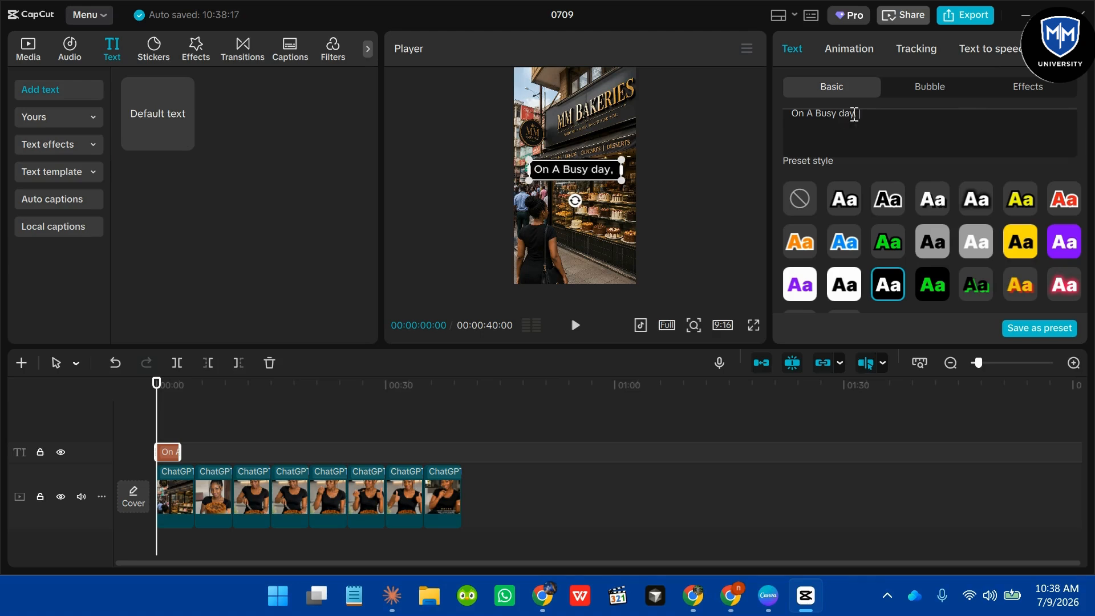
text( Came A)
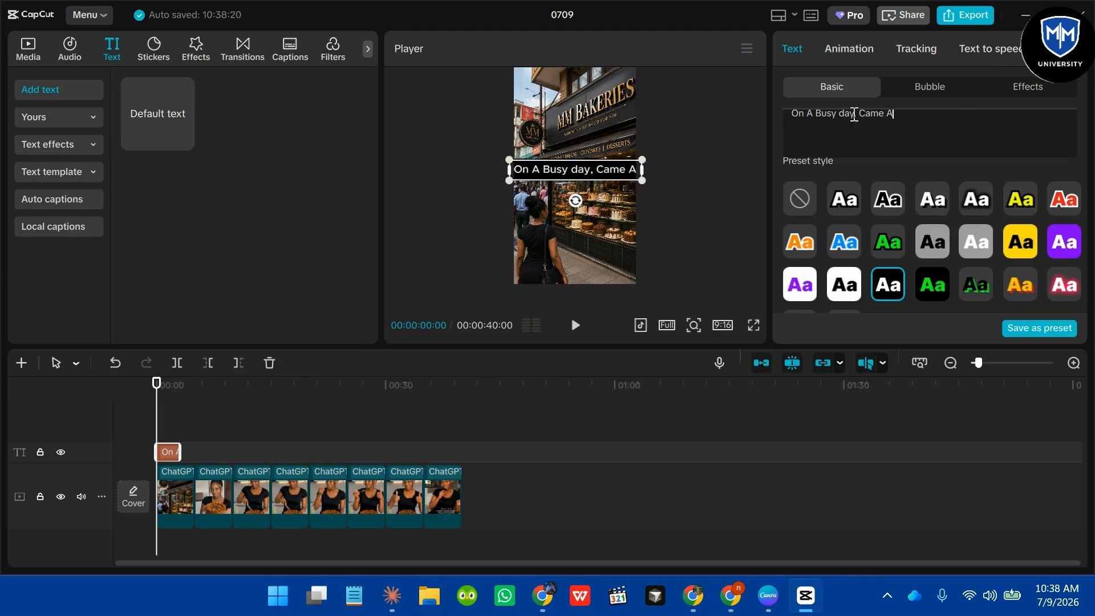
text(cross)
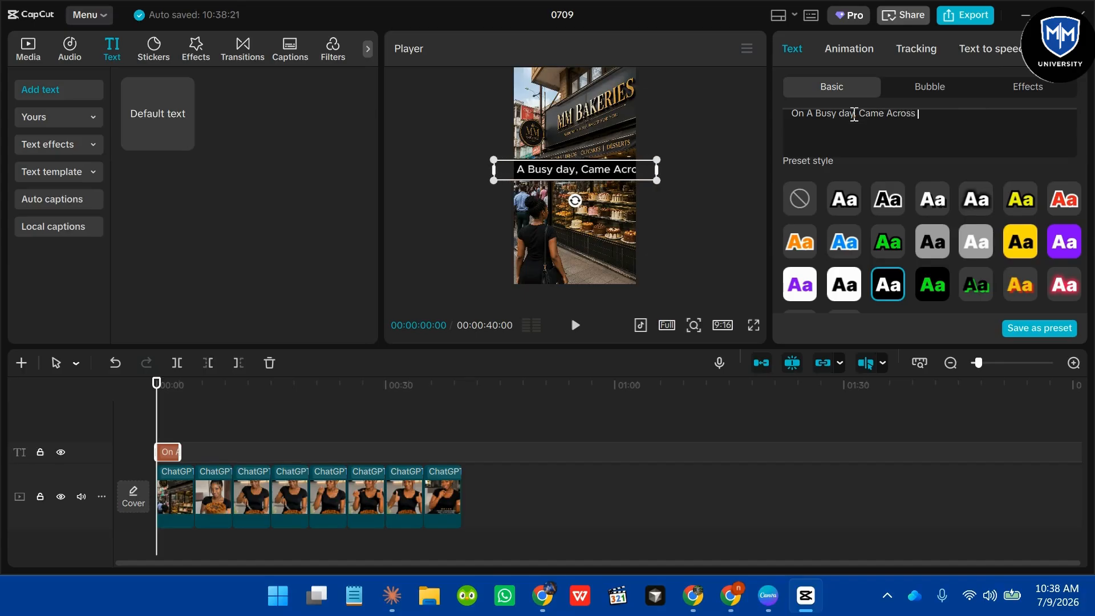
text( MM)
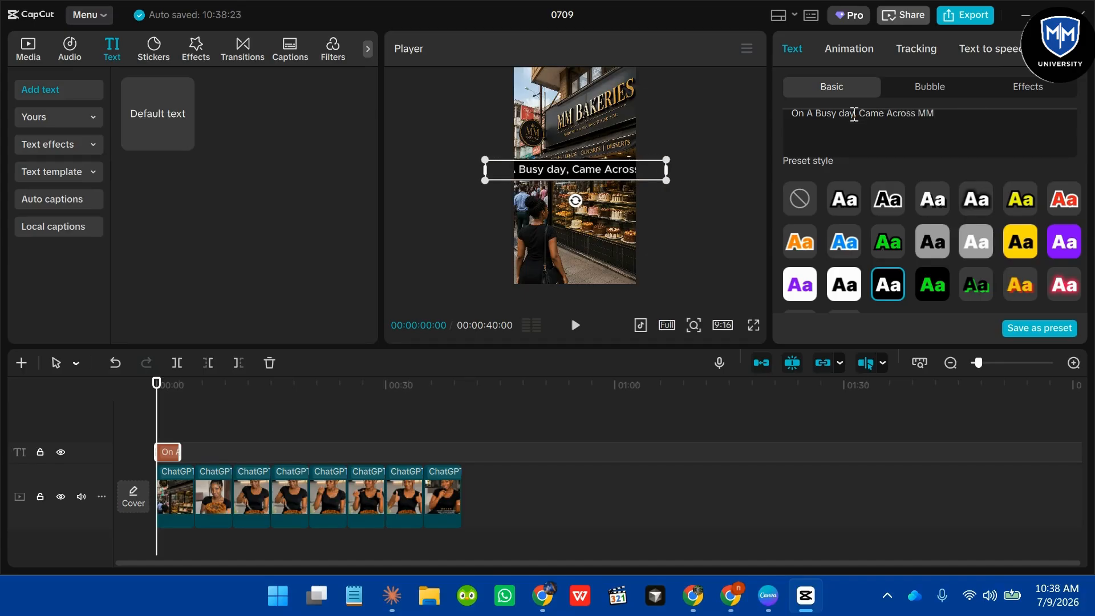
text( Ba)
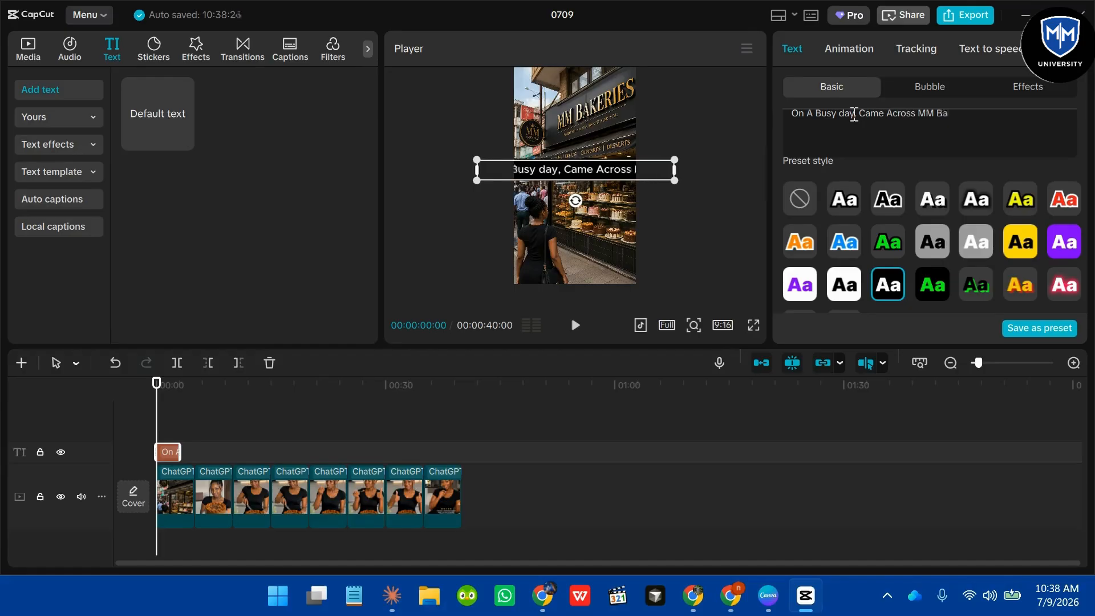
text(keries)
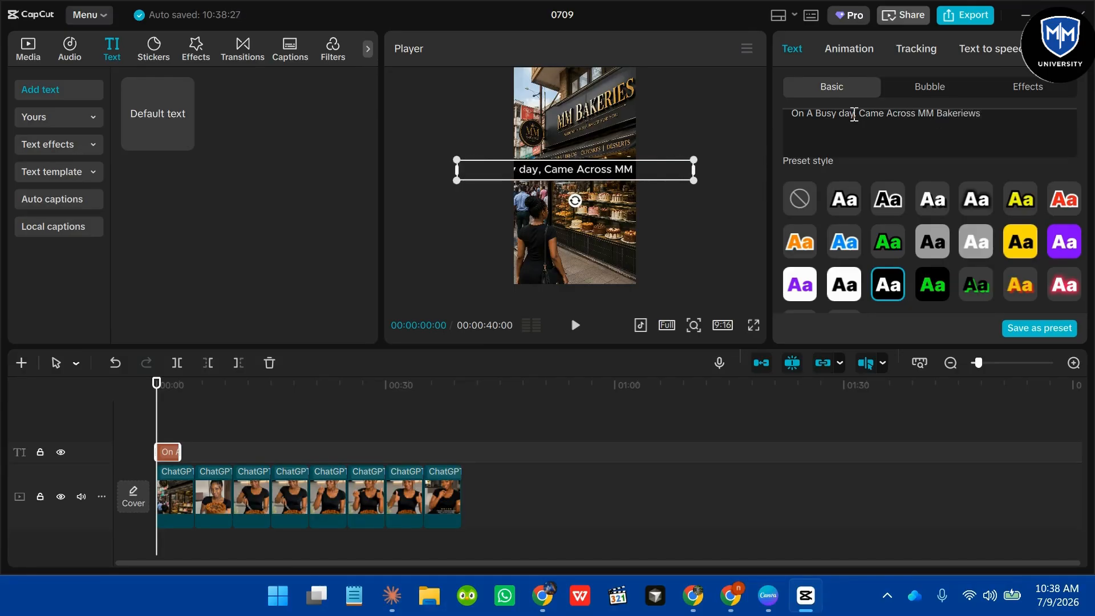
key(BackSpace)
key(BackSpace)
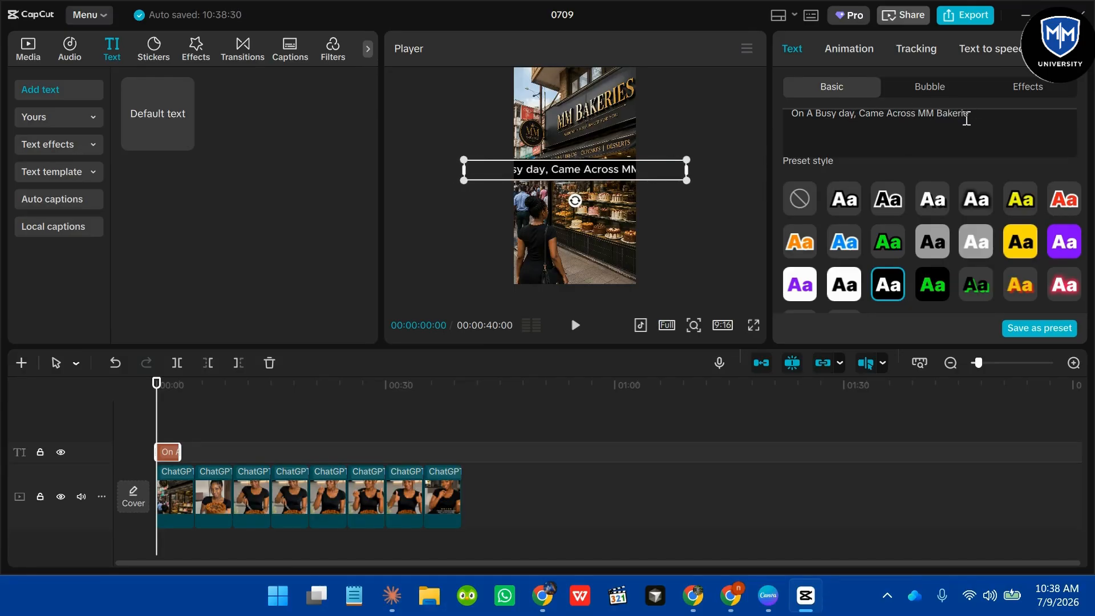
text(s)
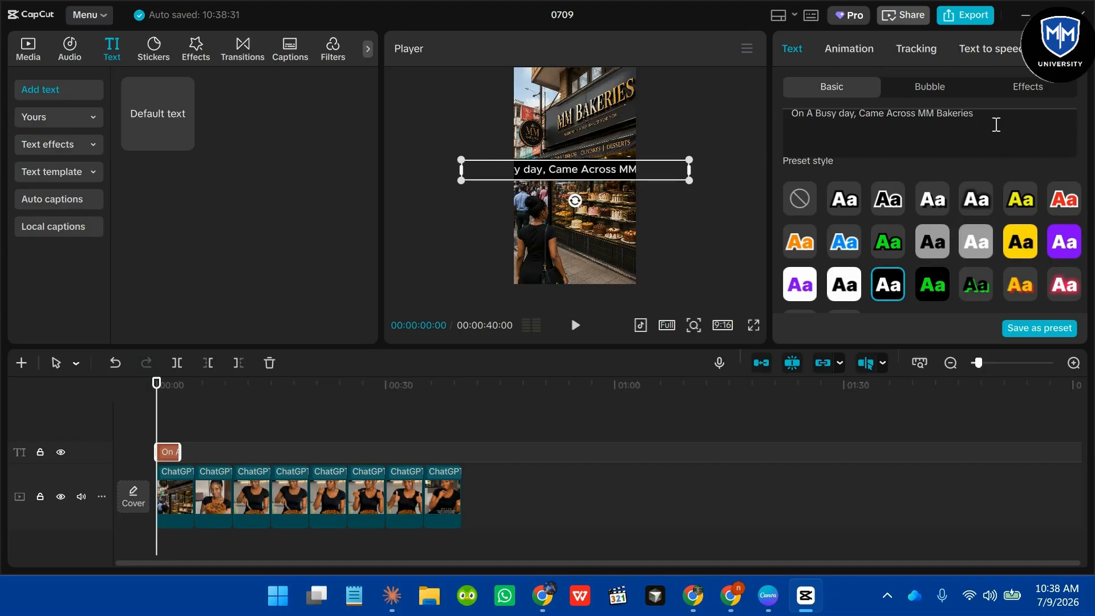
click(857, 114)
key(Return)
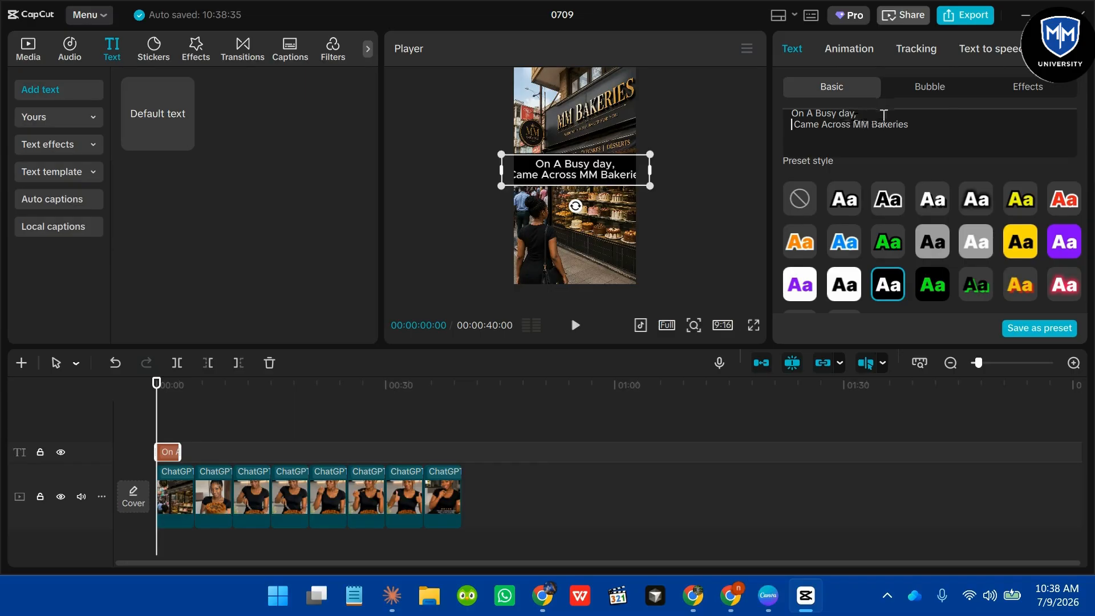
- Add a third line reading "located in waiyaki way" below the bakery line of the caption
click(916, 129)
key(Return)
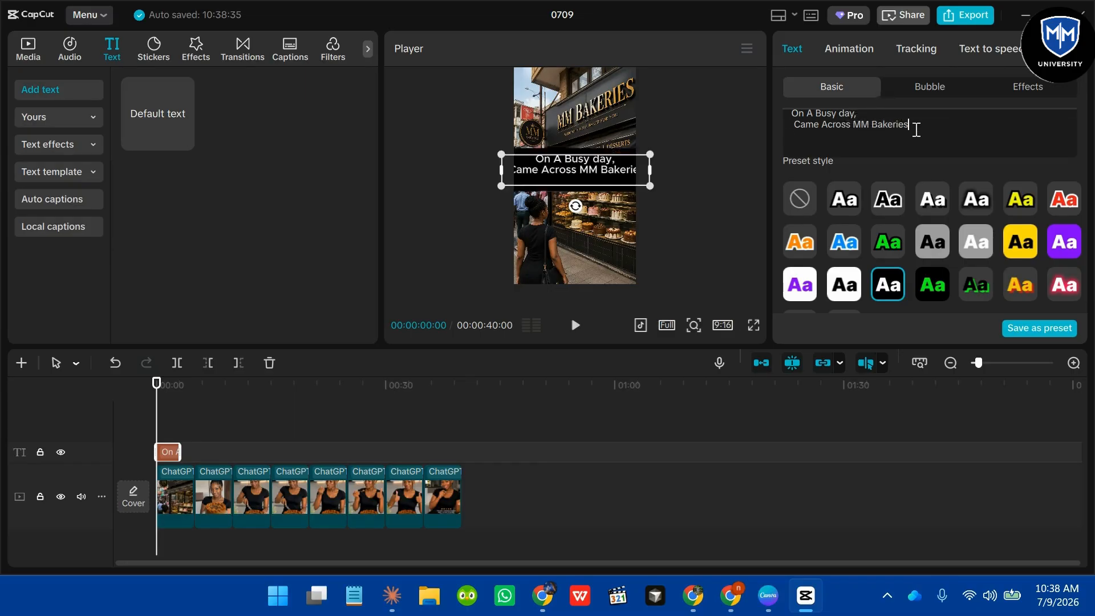
text(locat)
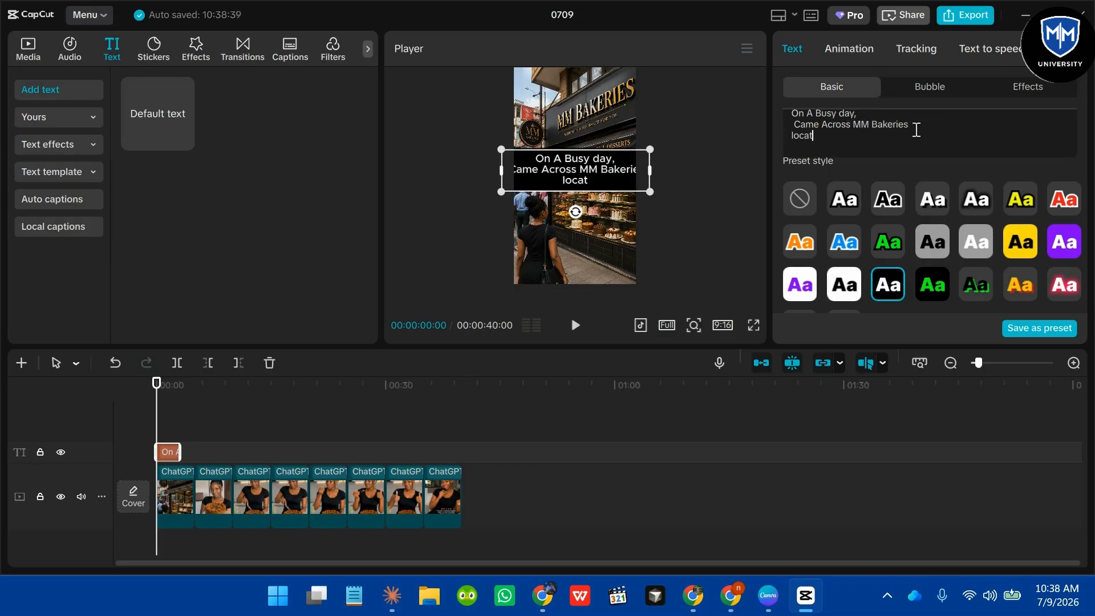
text(ed in waiyaki)
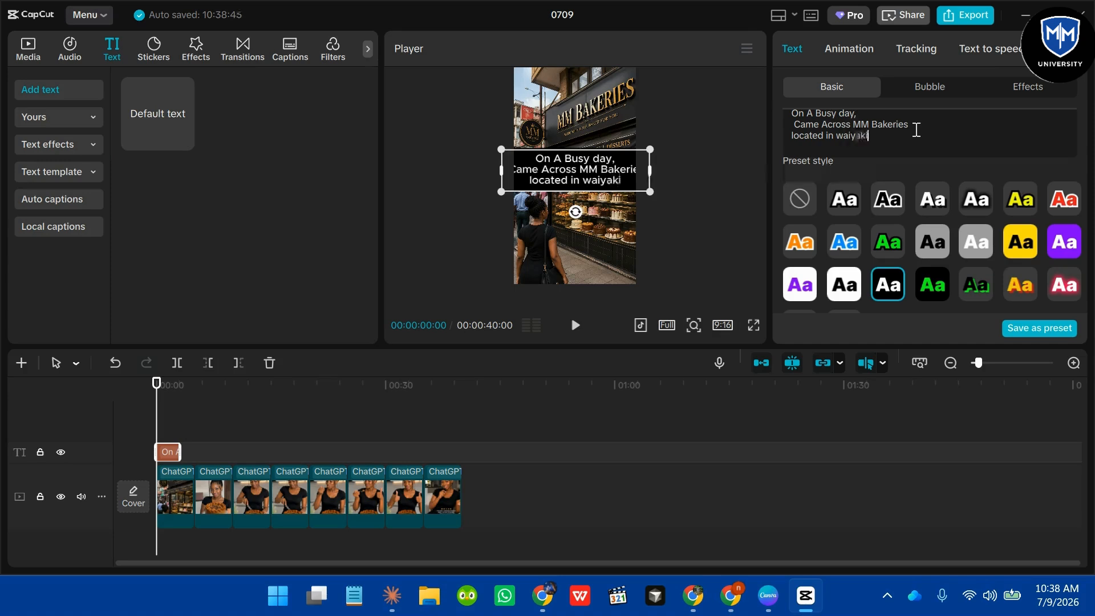
text( way)
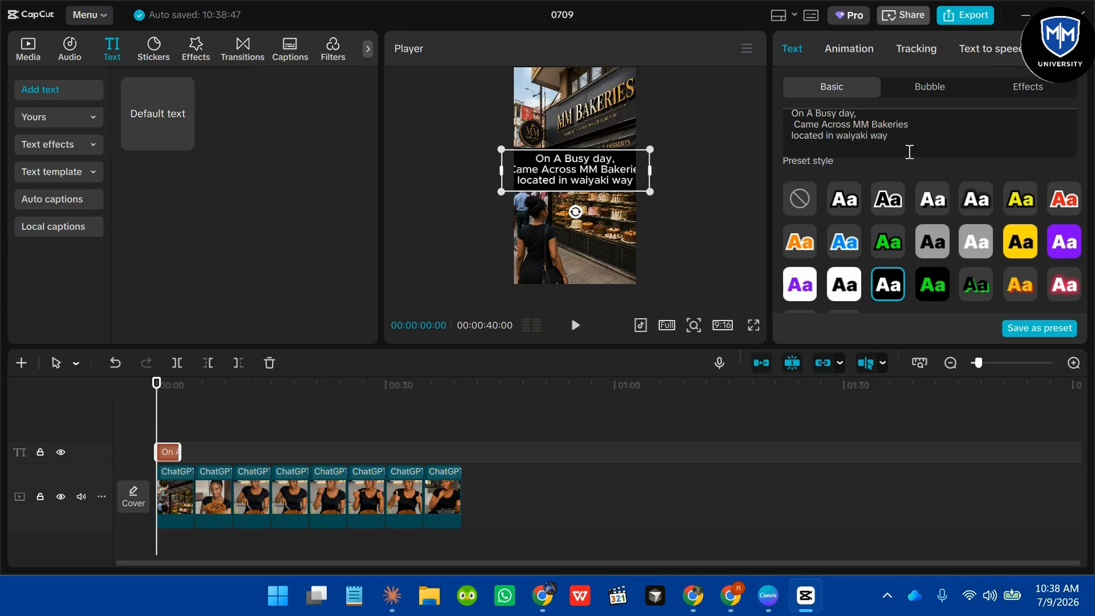
- Shrink the caption on the preview to fit within the frame and set its font to Playfair Display-Regular
click(706, 176)
click(616, 181)
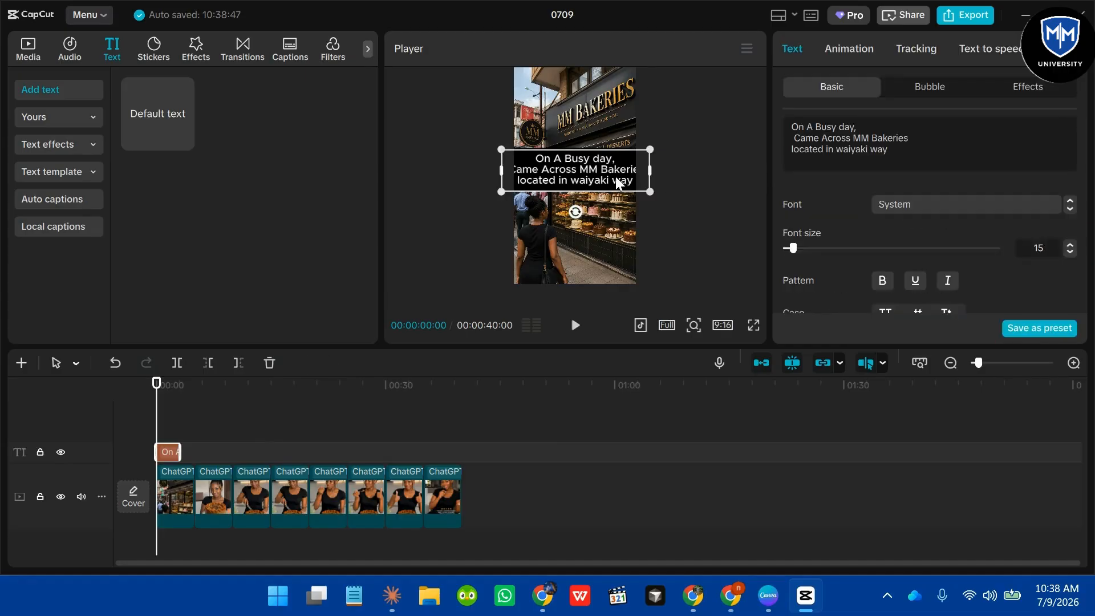
drag(650, 191, 586, 173)
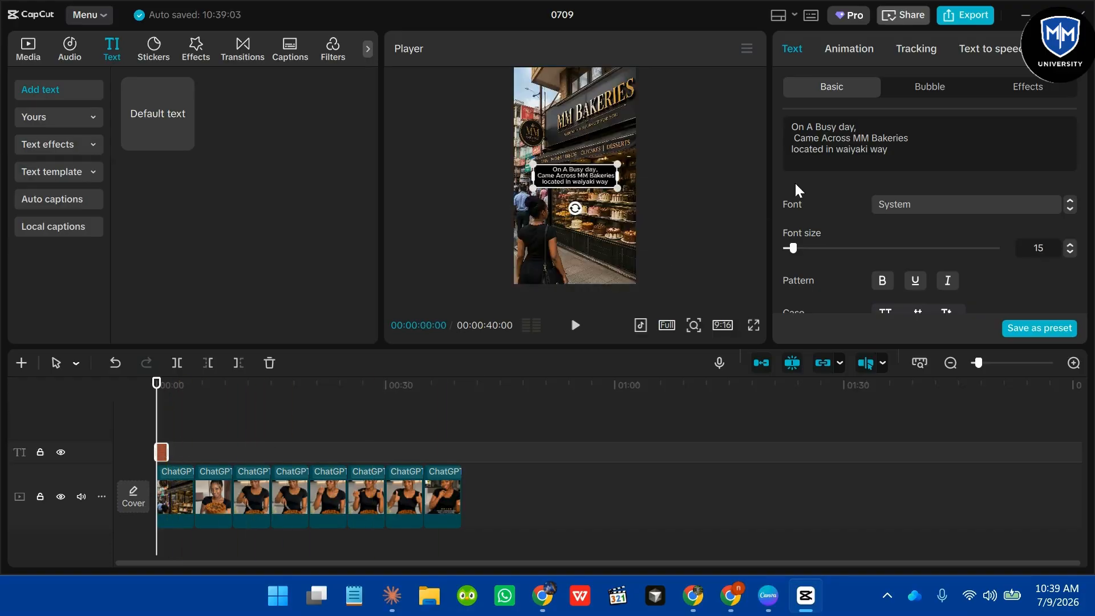
click(826, 127)
click(1010, 202)
click(976, 203)
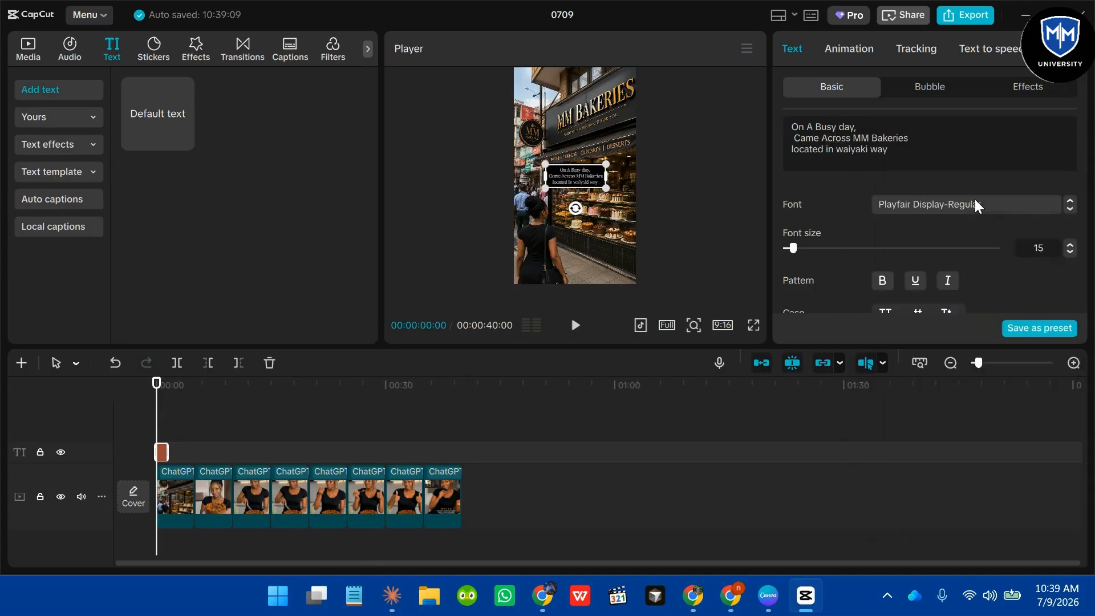
scroll(835, 268, down, 3)
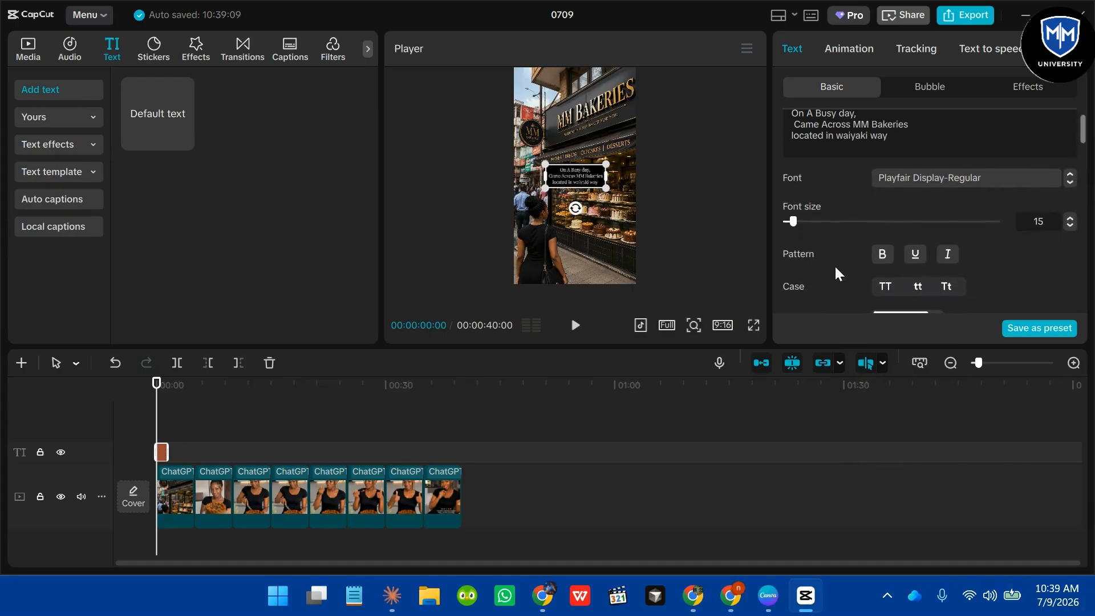
- Search the entrance animations for TYPE, apply the glowing type-in animation to the caption and set its duration to 0.7 s
click(840, 50)
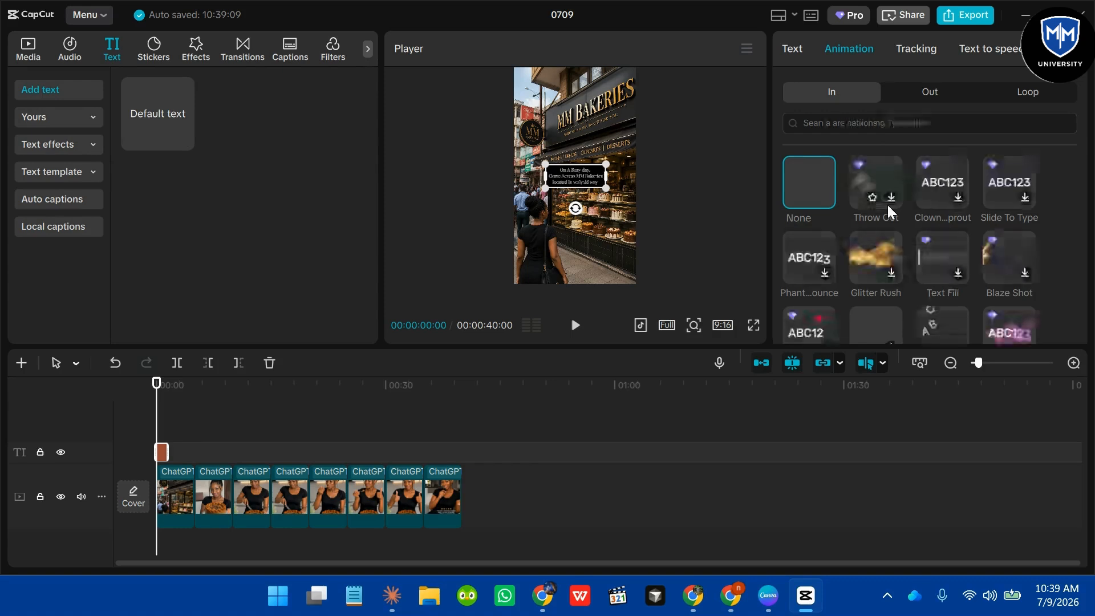
click(870, 124)
click(812, 168)
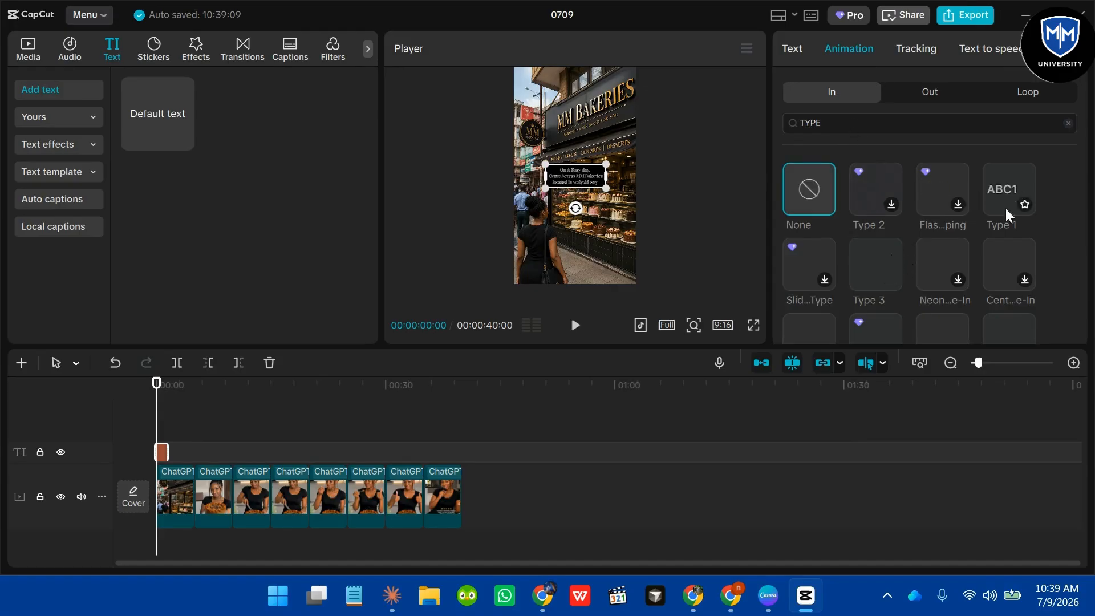
scroll(958, 248, down, 5)
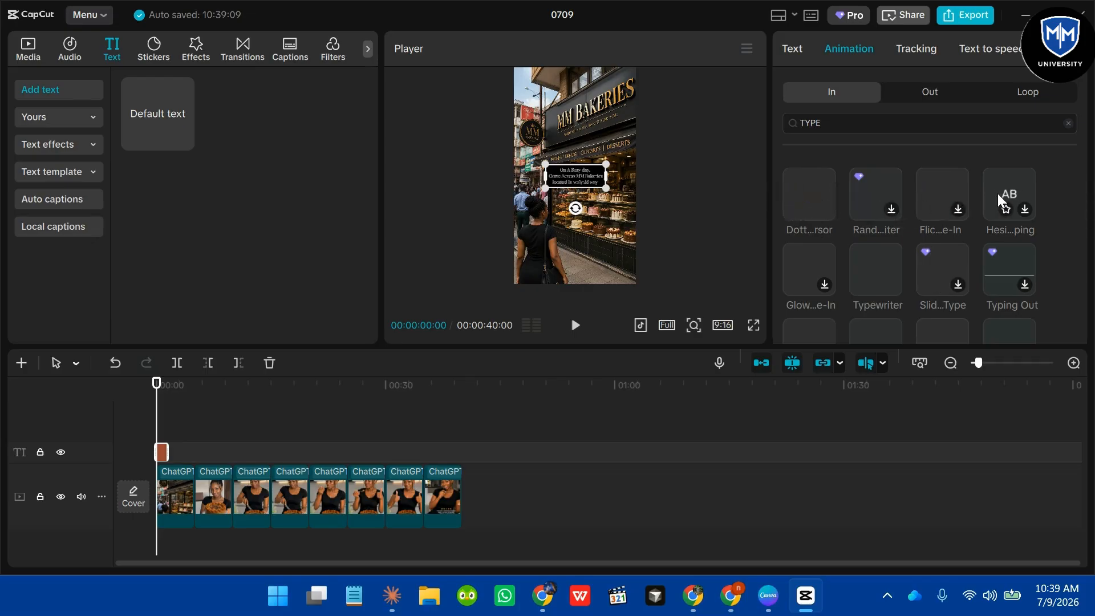
click(816, 260)
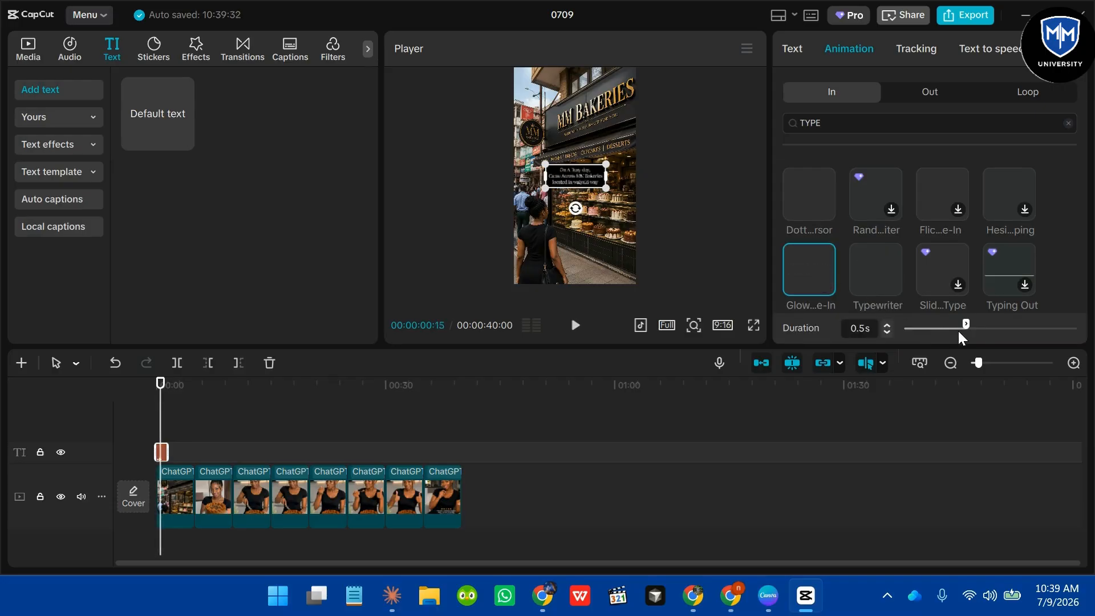
drag(967, 323, 986, 326)
- Play the video from the start in full screen to check the caption's animation, and return to the editor
drag(160, 401, 148, 393)
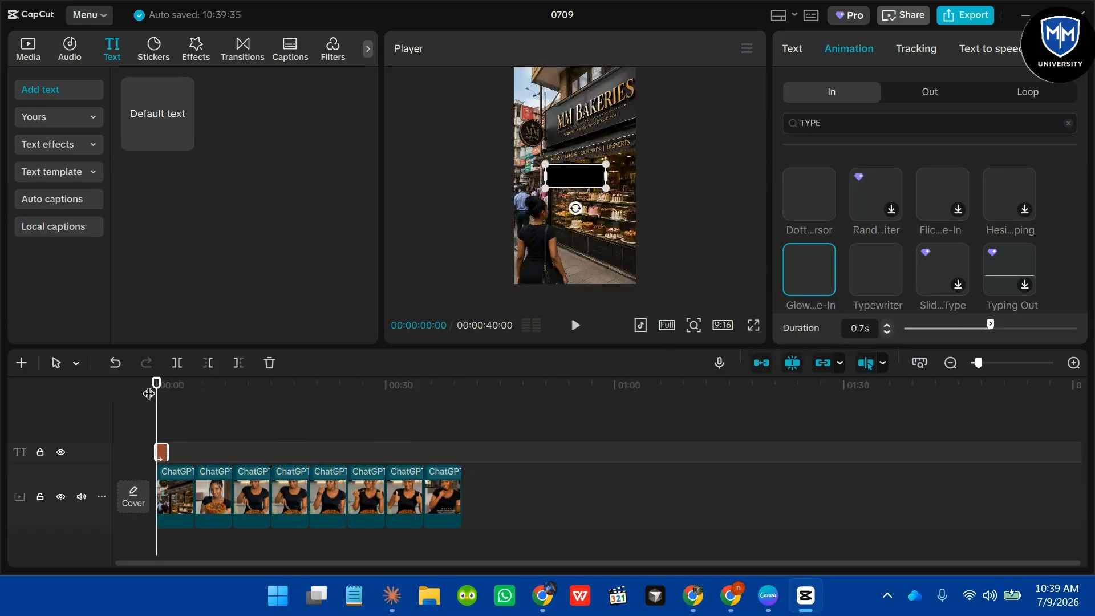
click(727, 324)
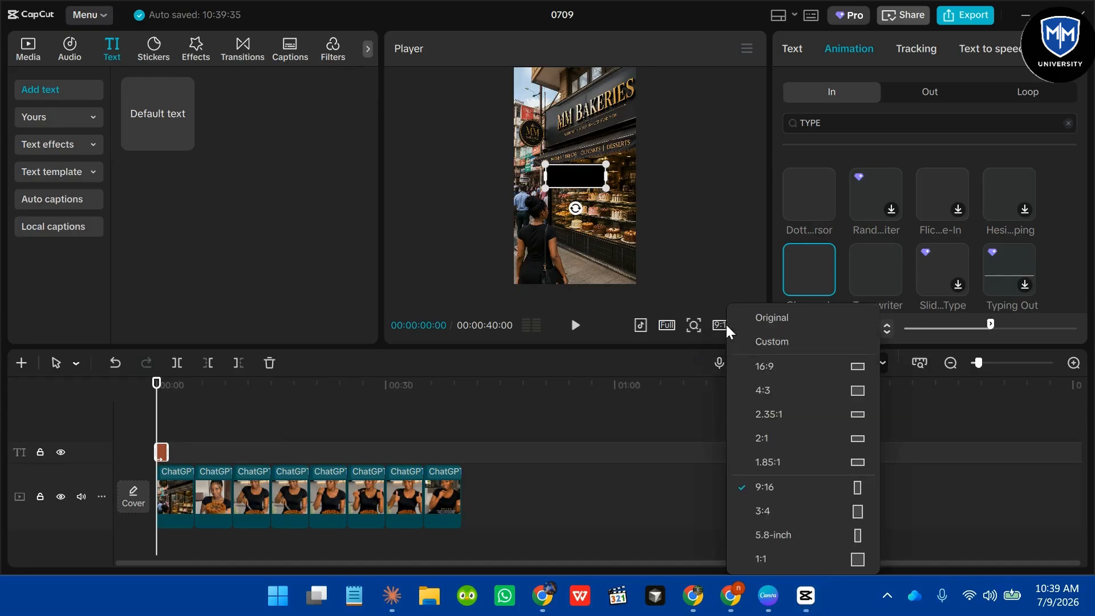
click(699, 281)
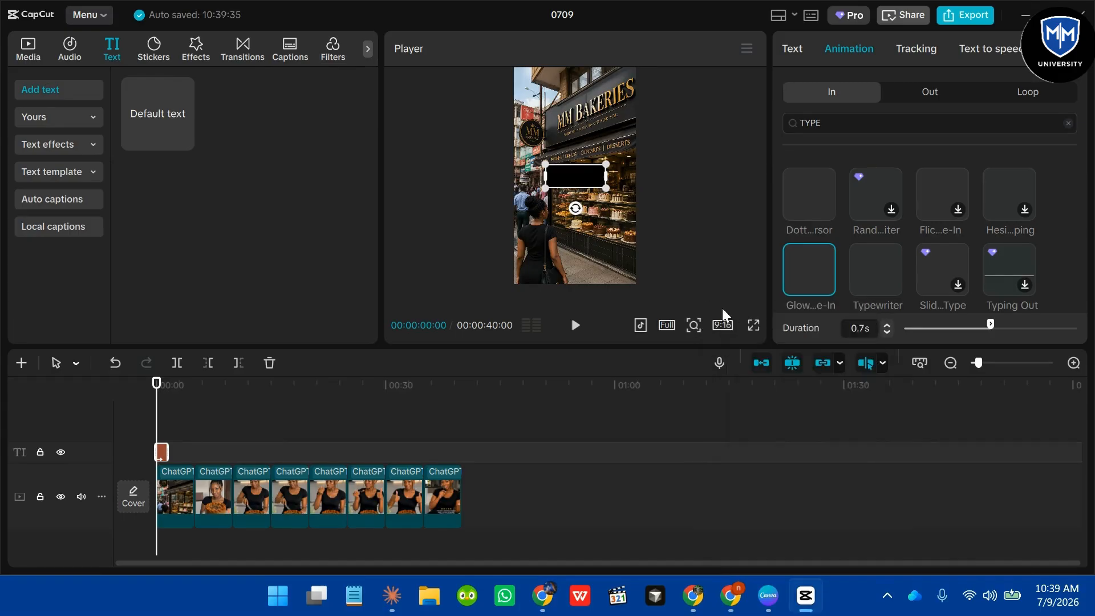
click(749, 324)
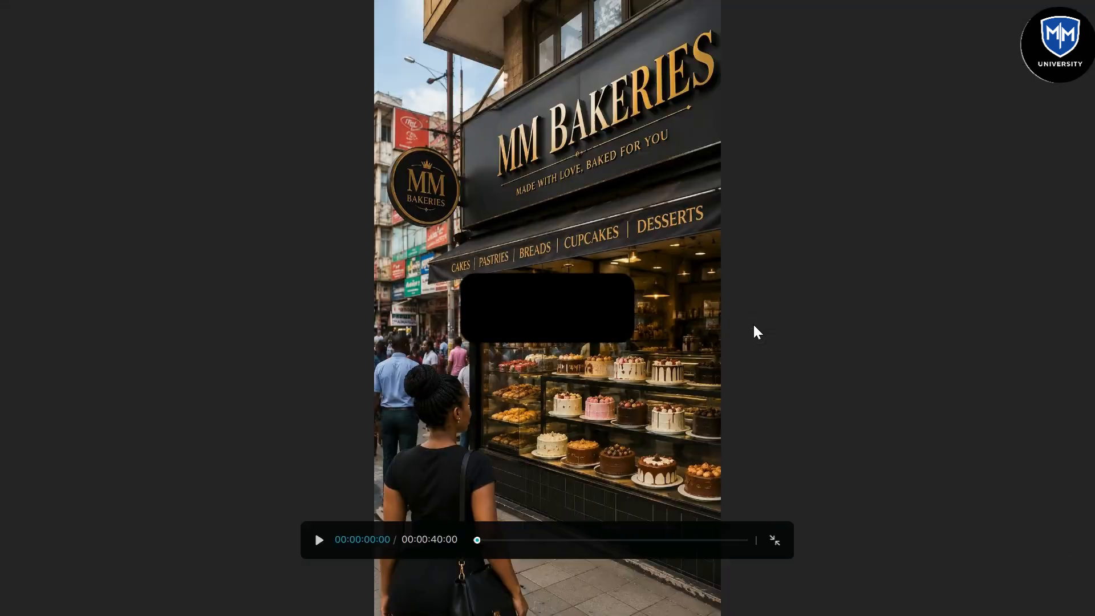
click(320, 540)
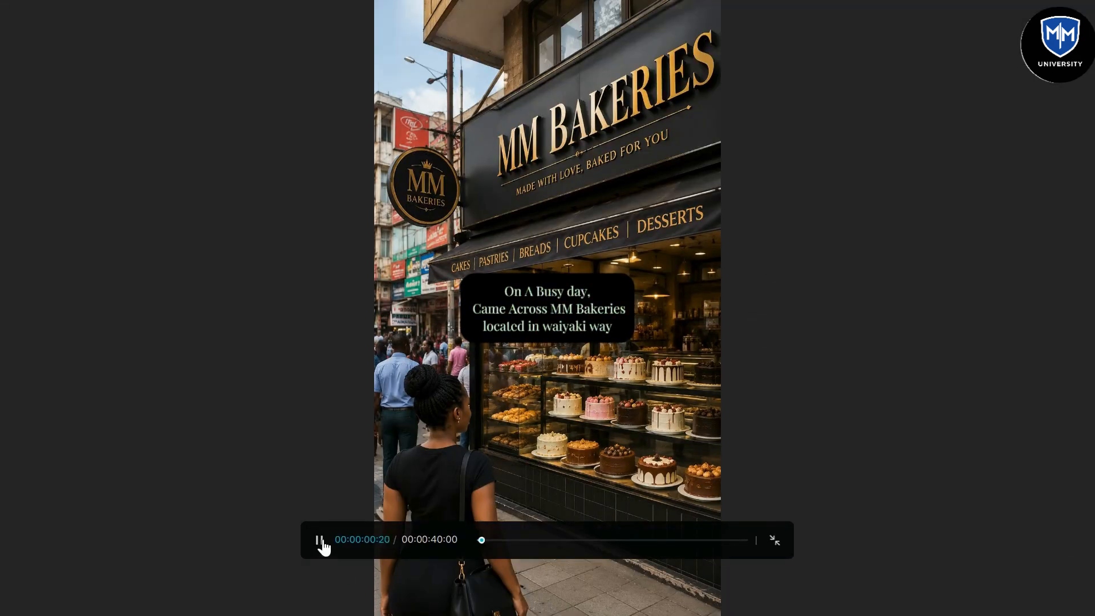
click(774, 540)
click(576, 326)
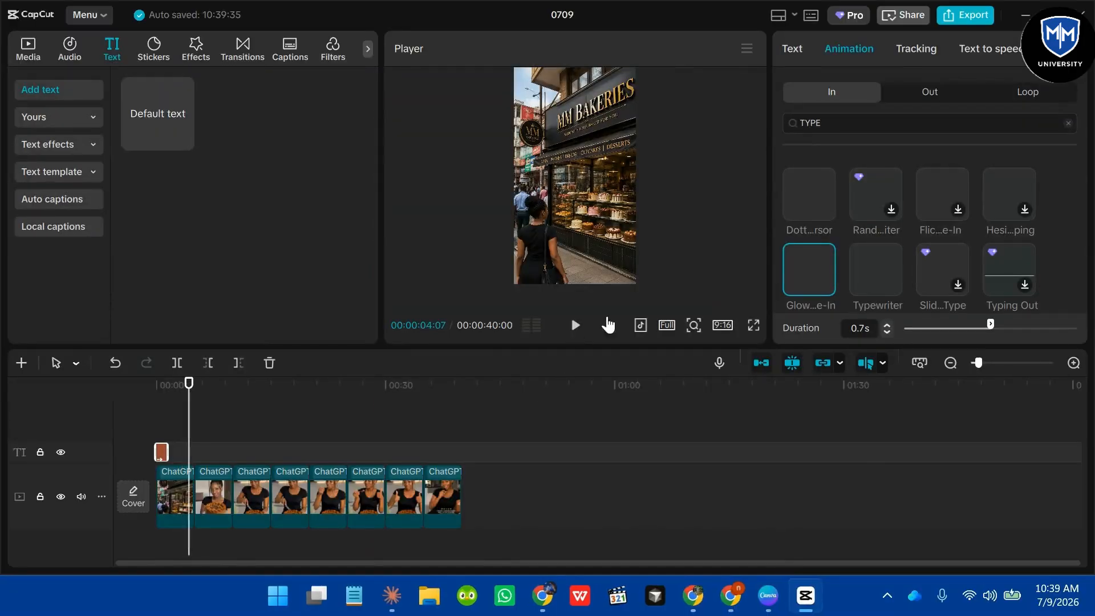
- Switch the caption's entrance animation to Typewriter and extend its clip to a little over two seconds
click(881, 262)
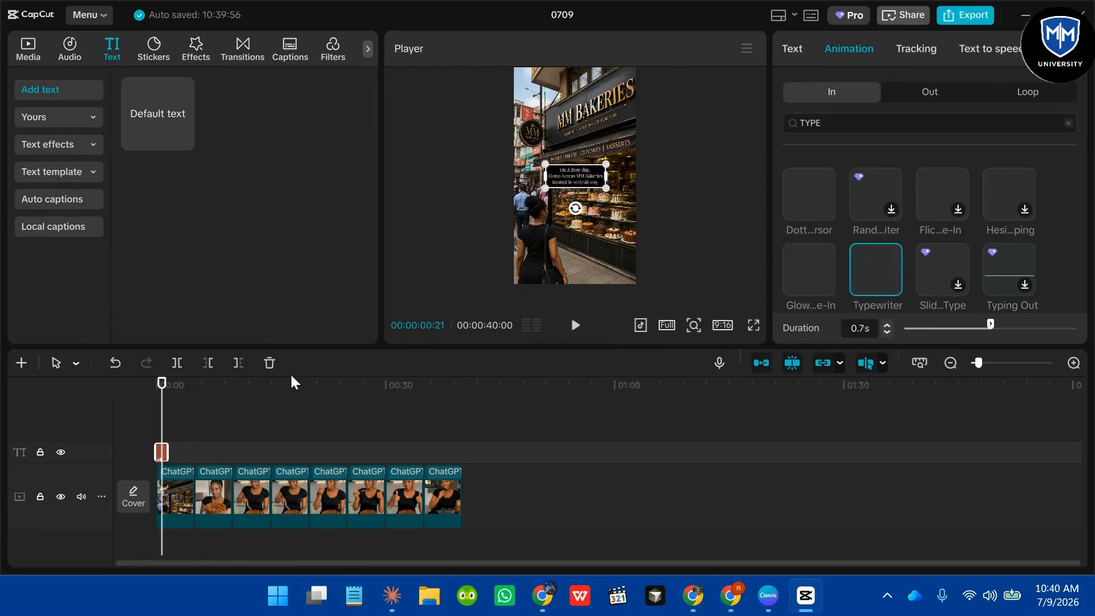
drag(165, 448, 172, 447)
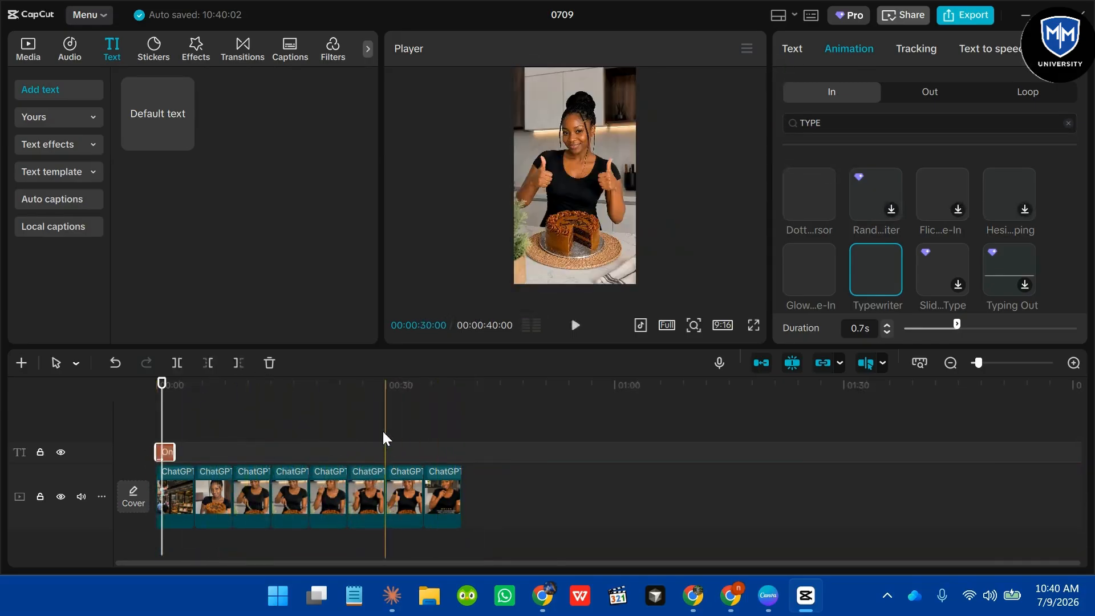
- Duplicate the caption clip and place the copy directly after the first one at 00:00:02:09
click(162, 454)
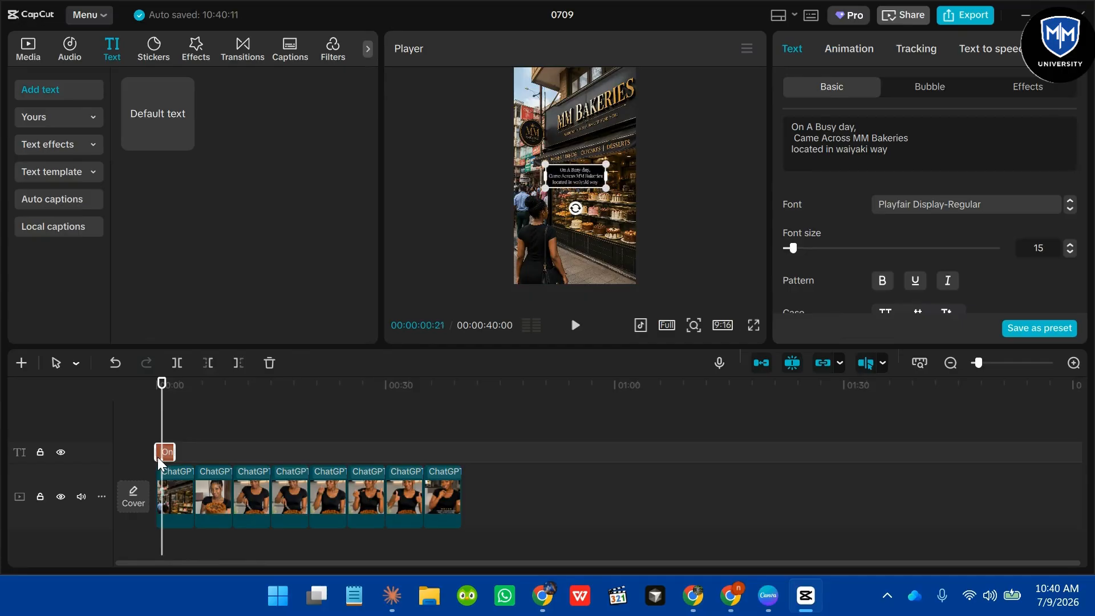
click(174, 436)
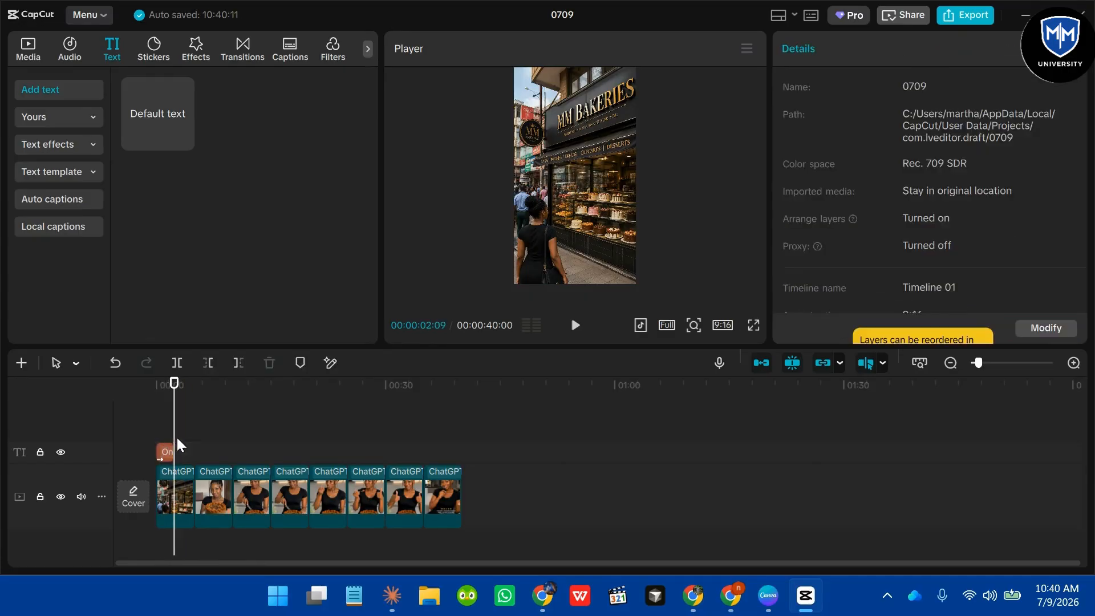
key(ctrl+v)
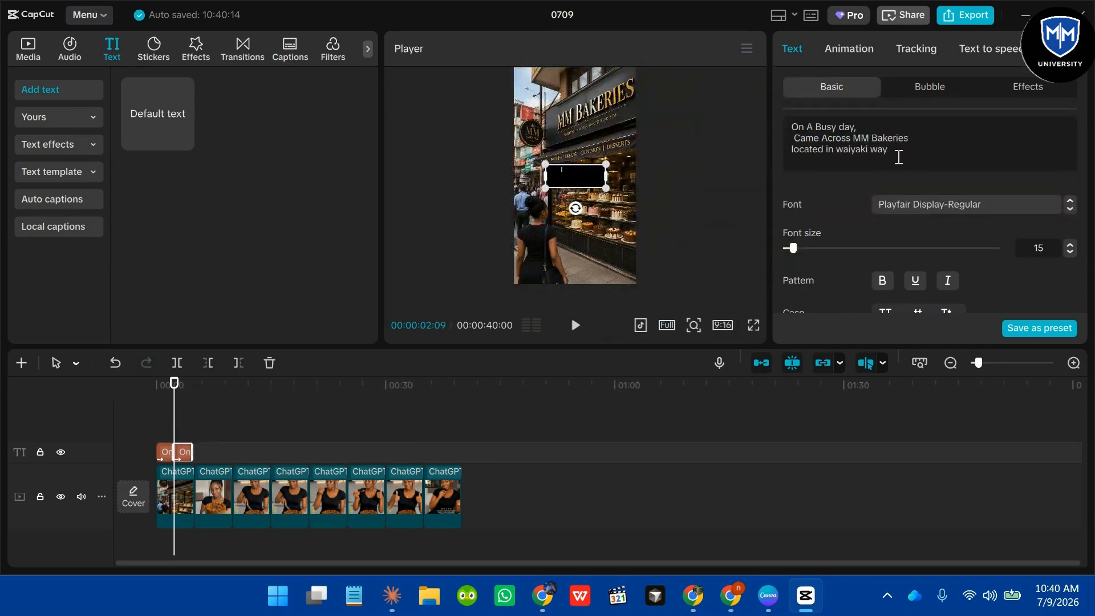
- Replace the copied caption's text with "I spotted an interesting cake and so i bought it.", breaking the line after "cake"
drag(894, 154, 788, 117)
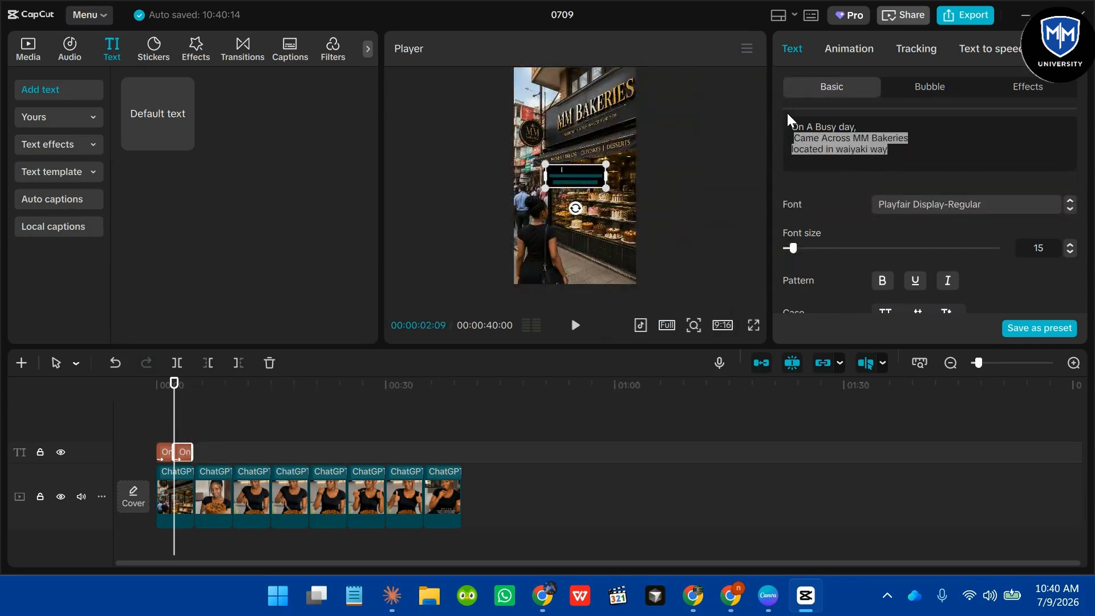
drag(894, 151, 779, 123)
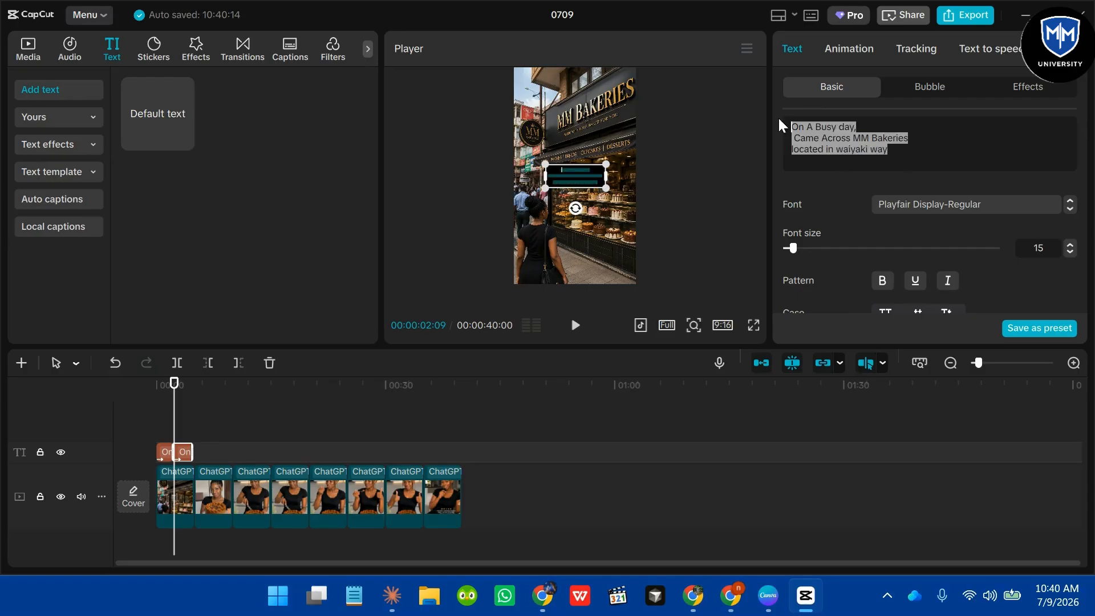
text(i)
key(BackSpace)
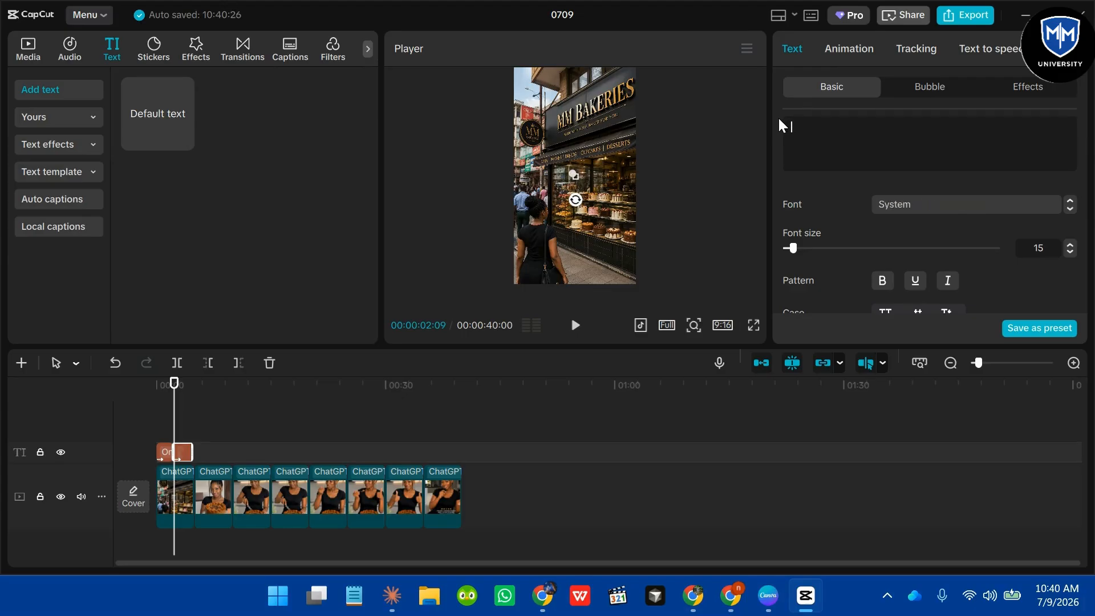
text(I)
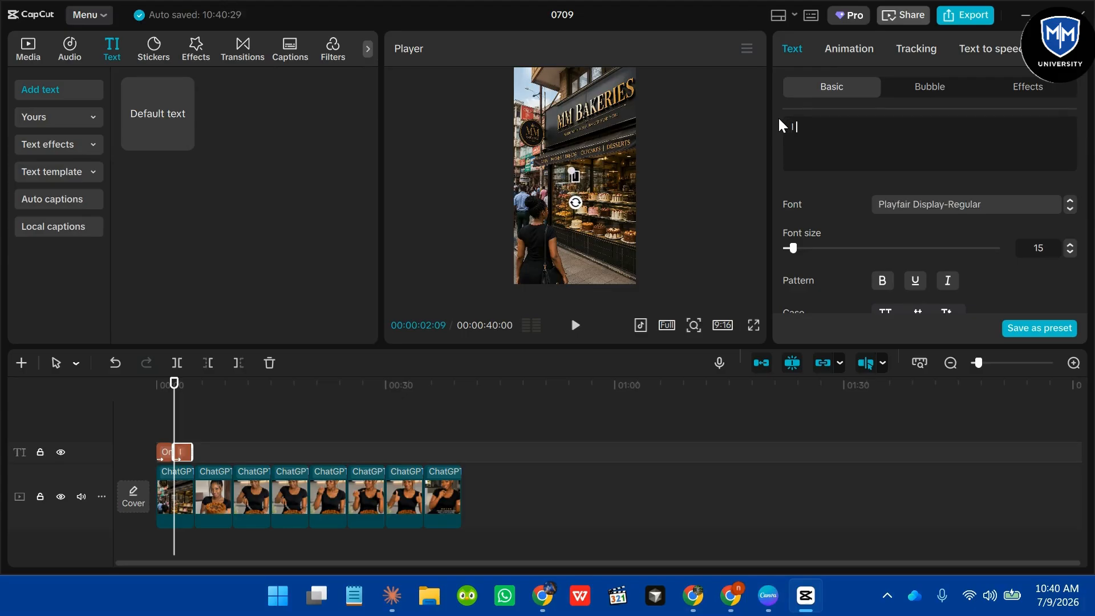
text( spotted an)
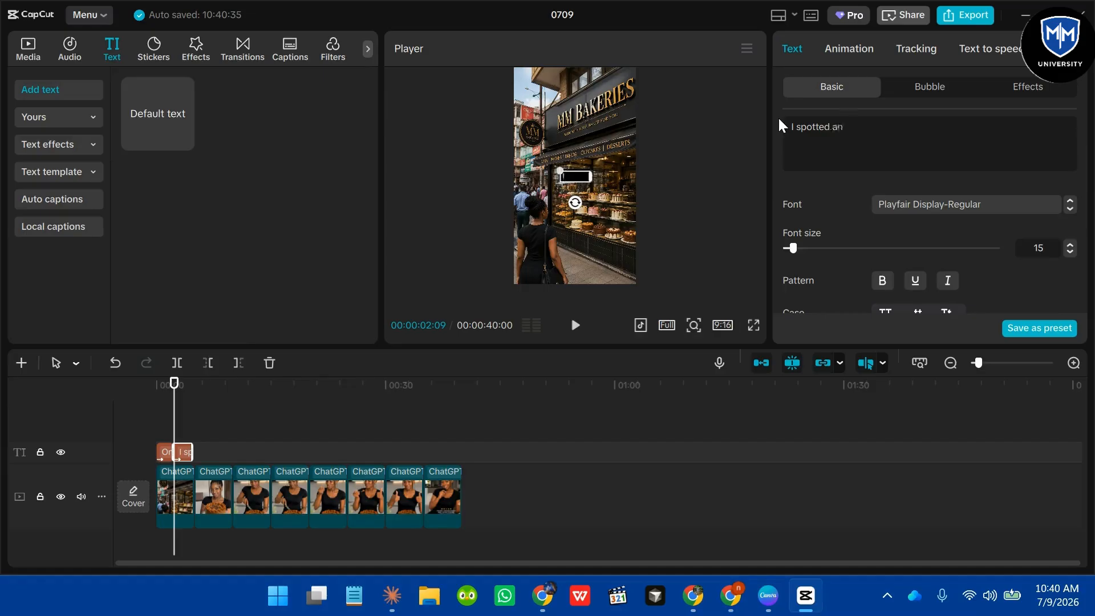
text( intere)
key(BackSpace)
text(esting)
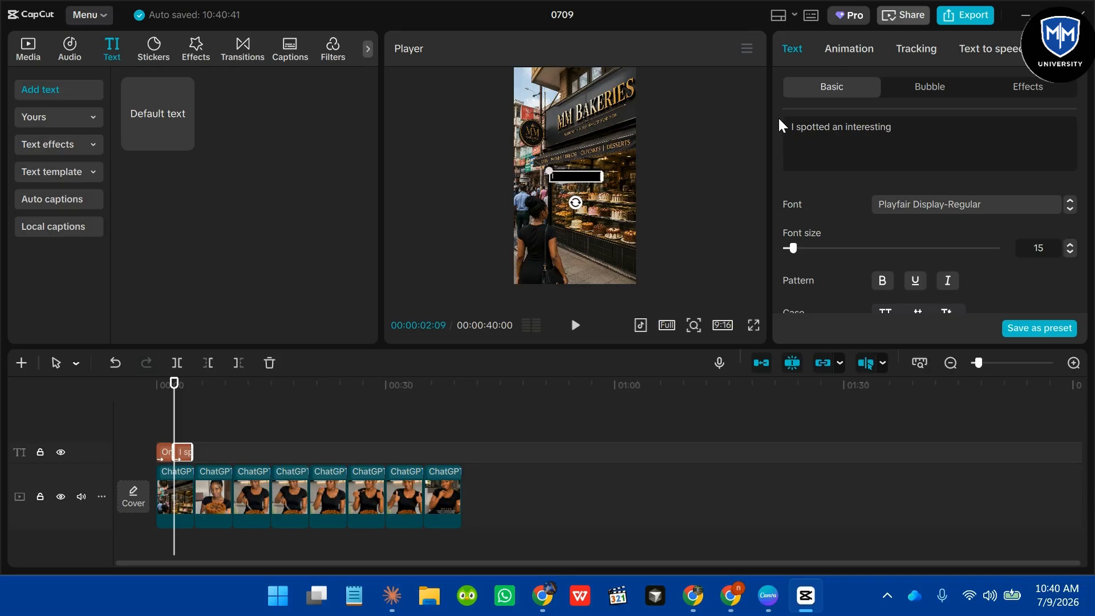
text( cake )
text(and)
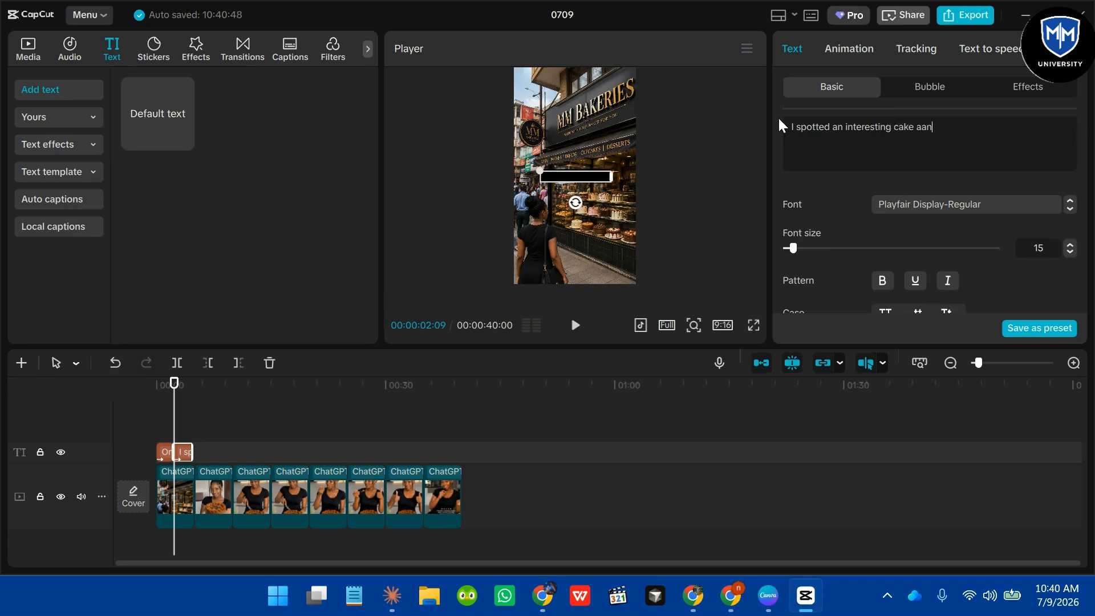
key(BackSpace)
key(BackSpace)
key(BackSpace)
key(Return)
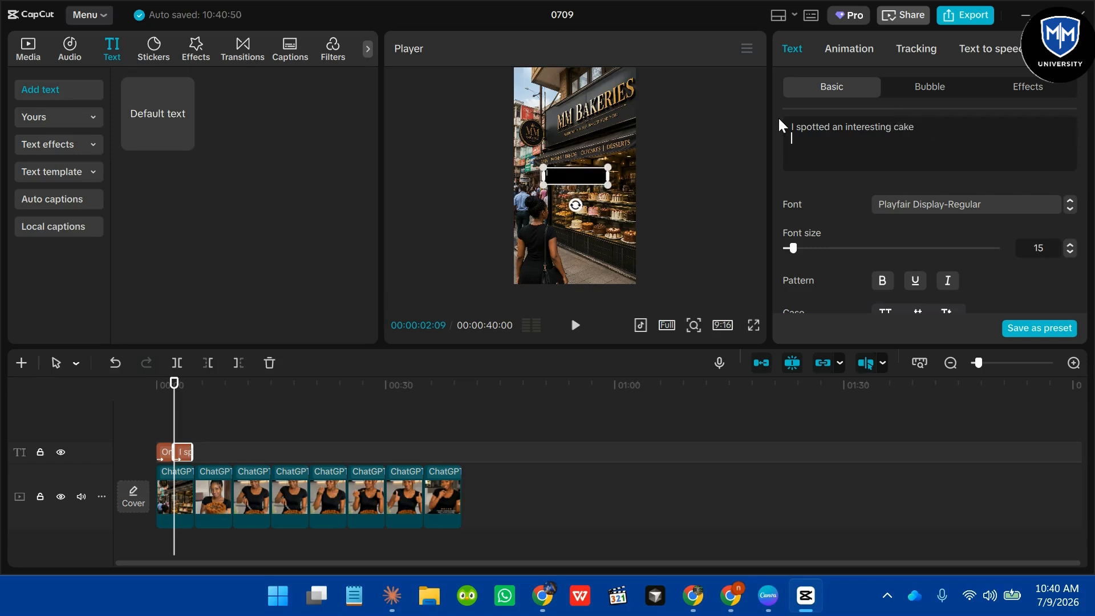
text(and so i bought)
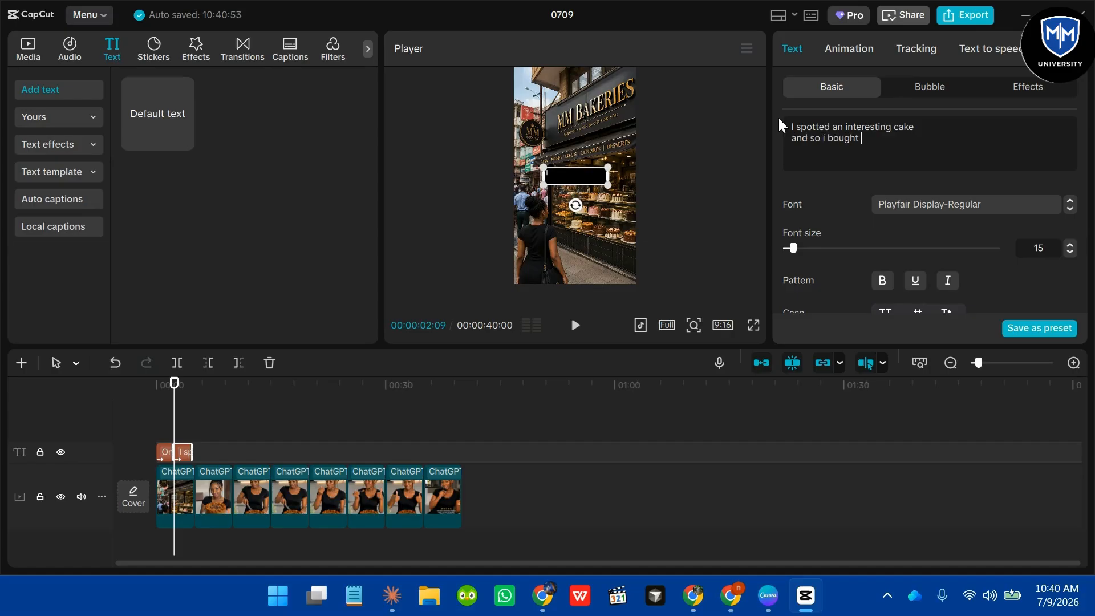
text( it.)
- Play the captions from the start up to the second one's end and paste a copy of the second caption there
drag(173, 383, 157, 393)
click(574, 326)
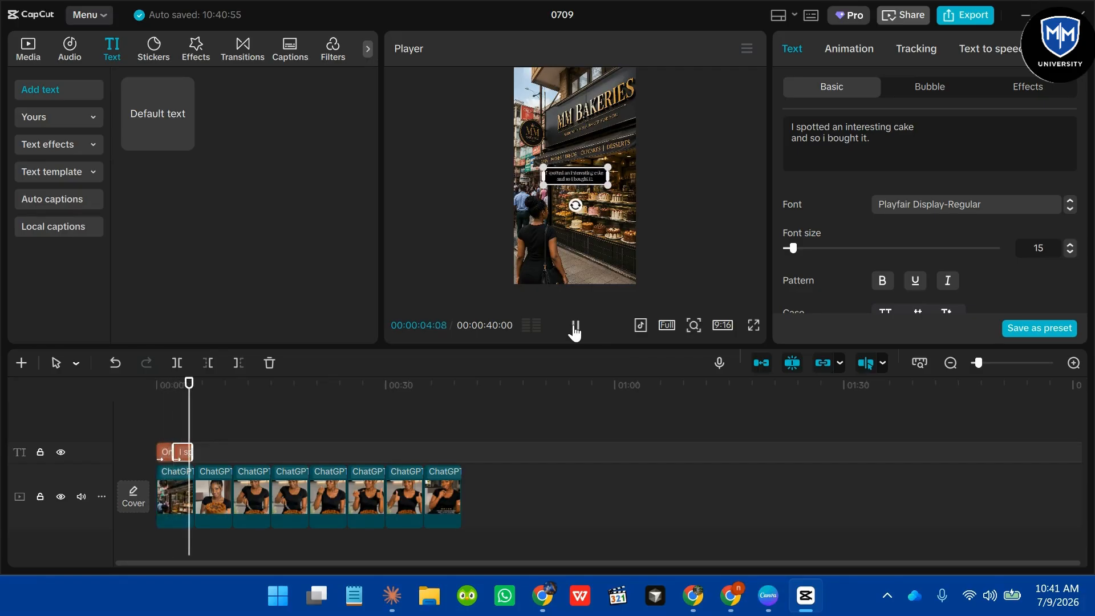
click(574, 326)
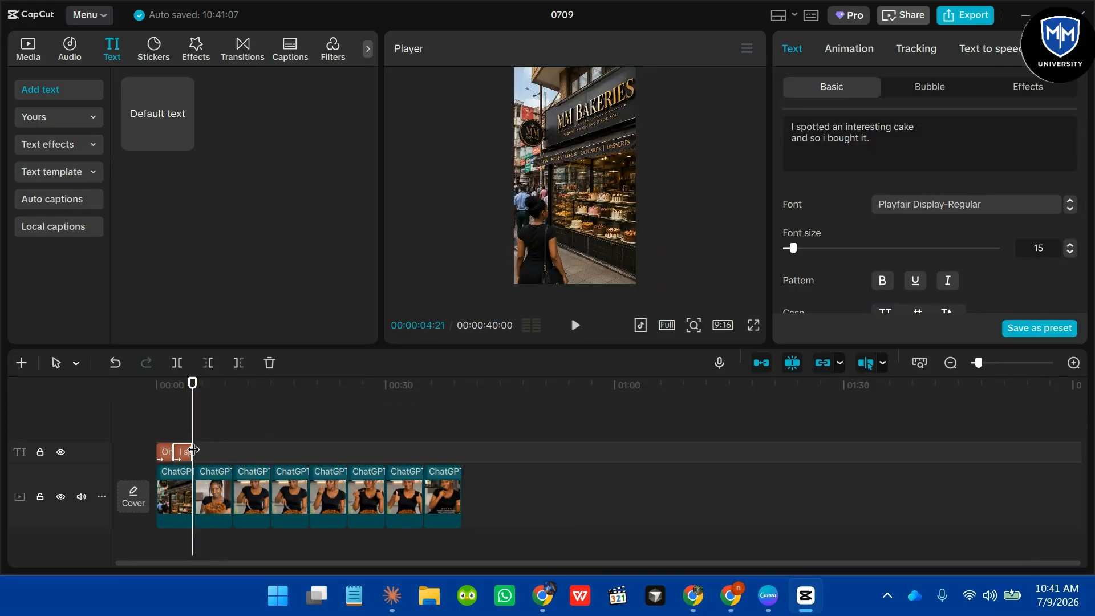
key(ctrl+c)
key(ctrl+v)
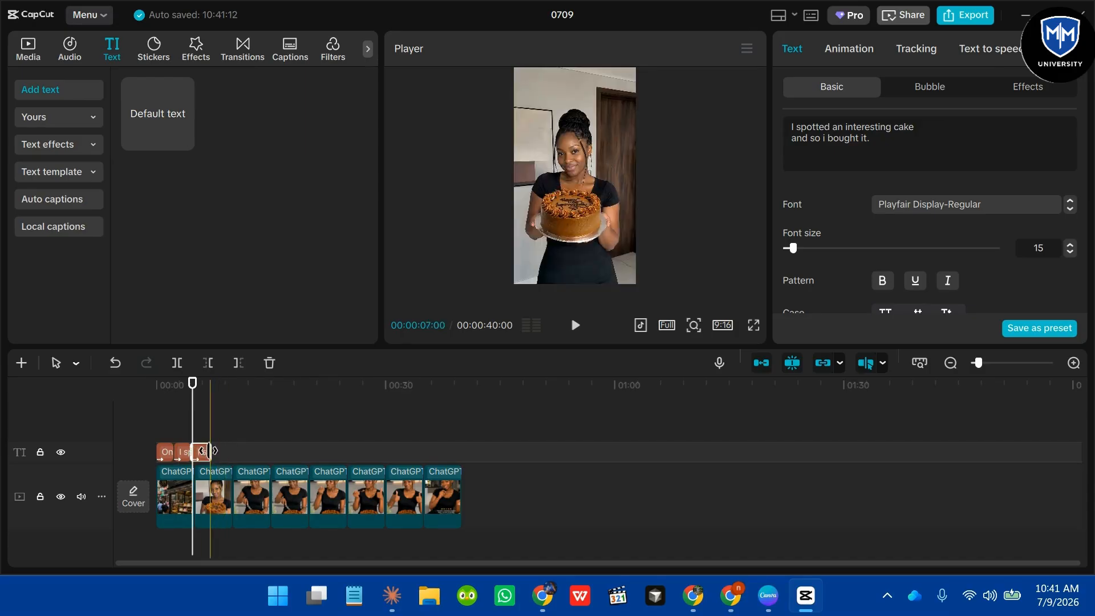
- Extend the third caption to the second image's end and replace its text with "This is how the cake looks like." and, below, "Isn't it not Yummy ?"
drag(209, 451, 234, 449)
drag(878, 147, 780, 134)
text(Th)
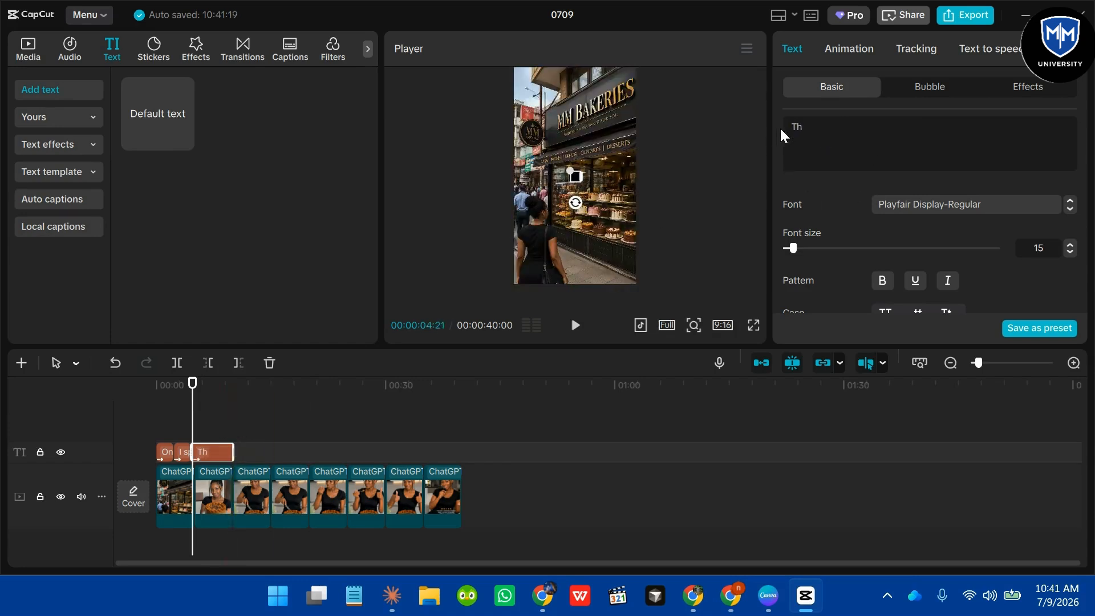
text(is is how)
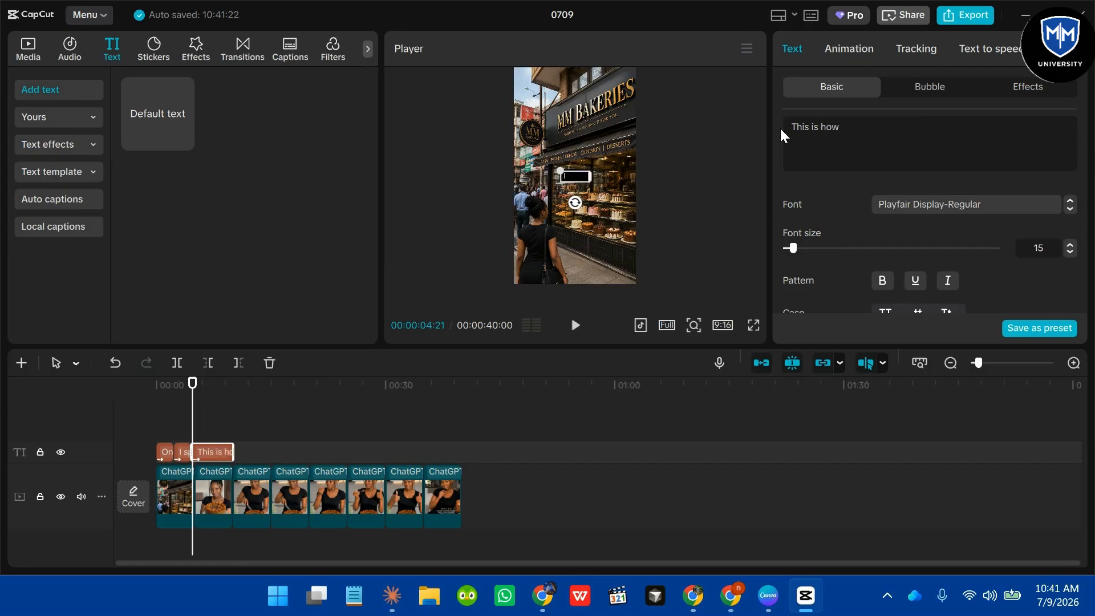
text( the cake l)
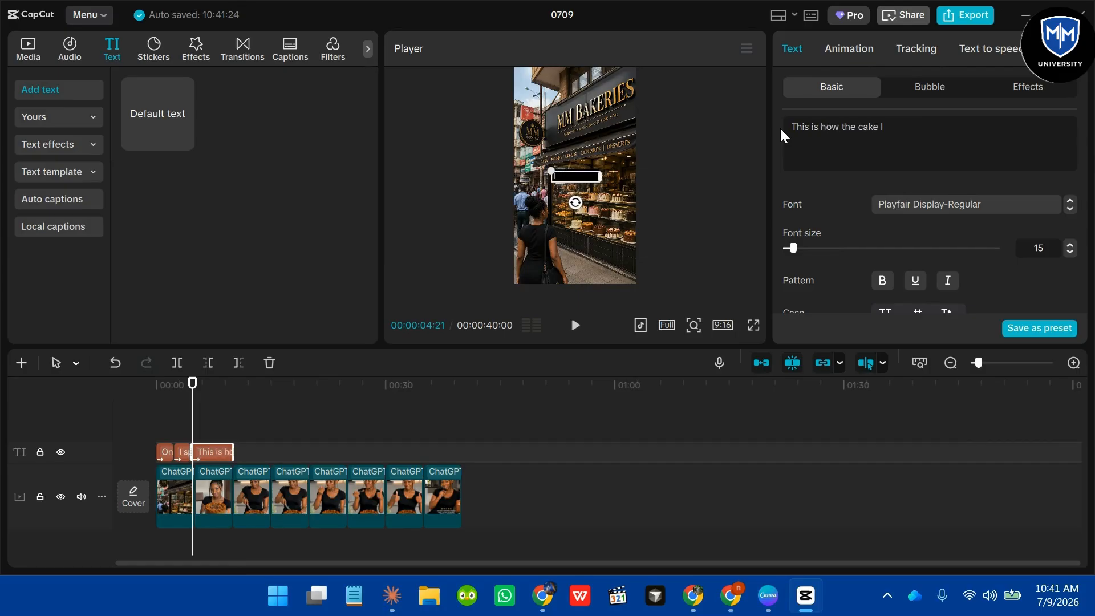
text(ooks like.)
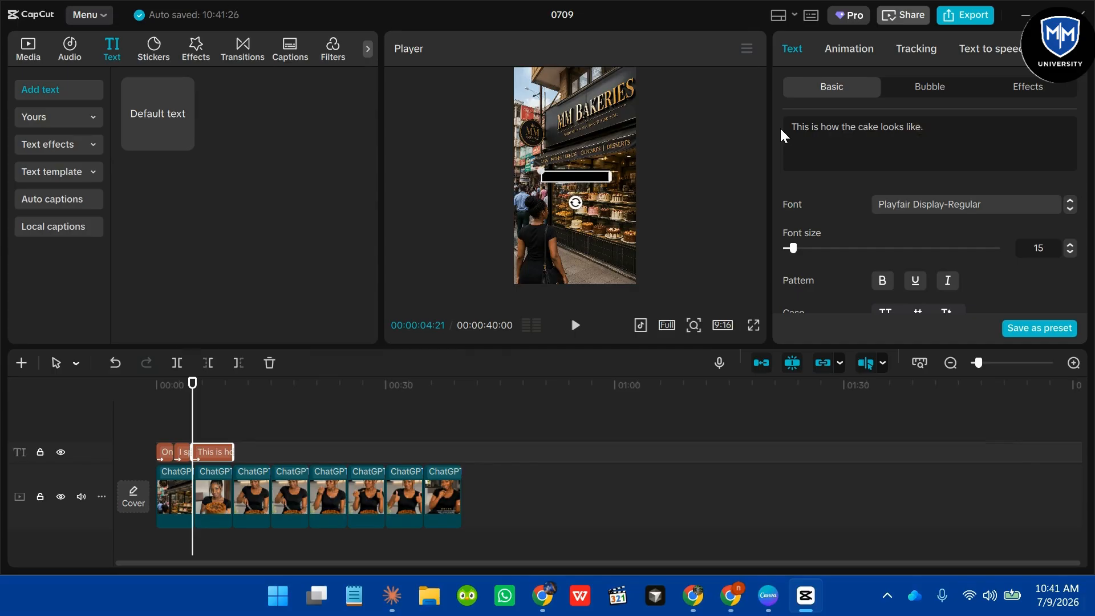
key(Return)
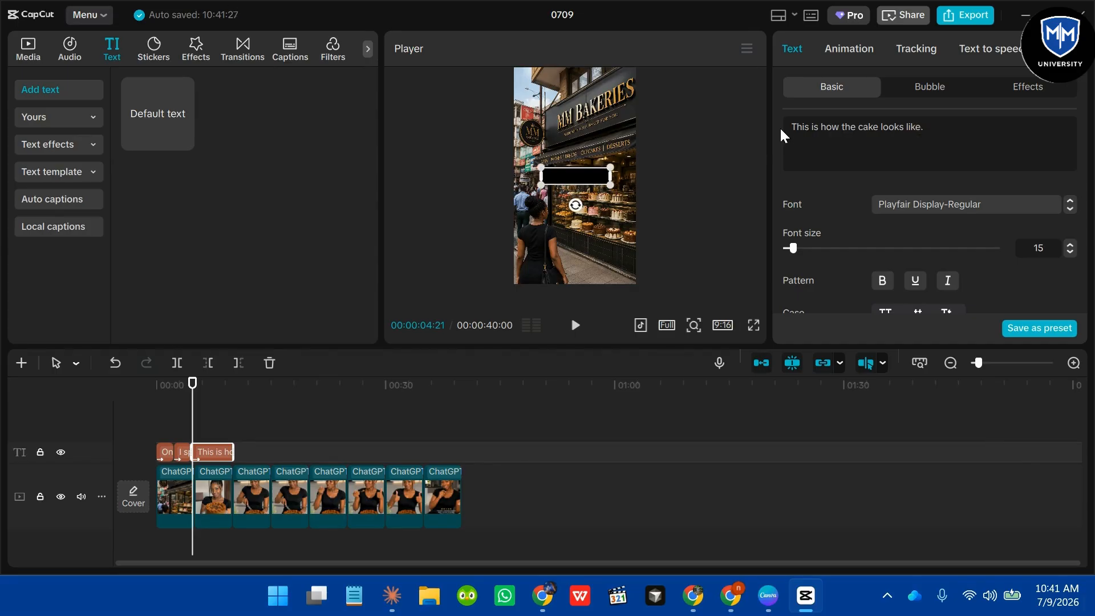
text(Isn't it not Yummy)
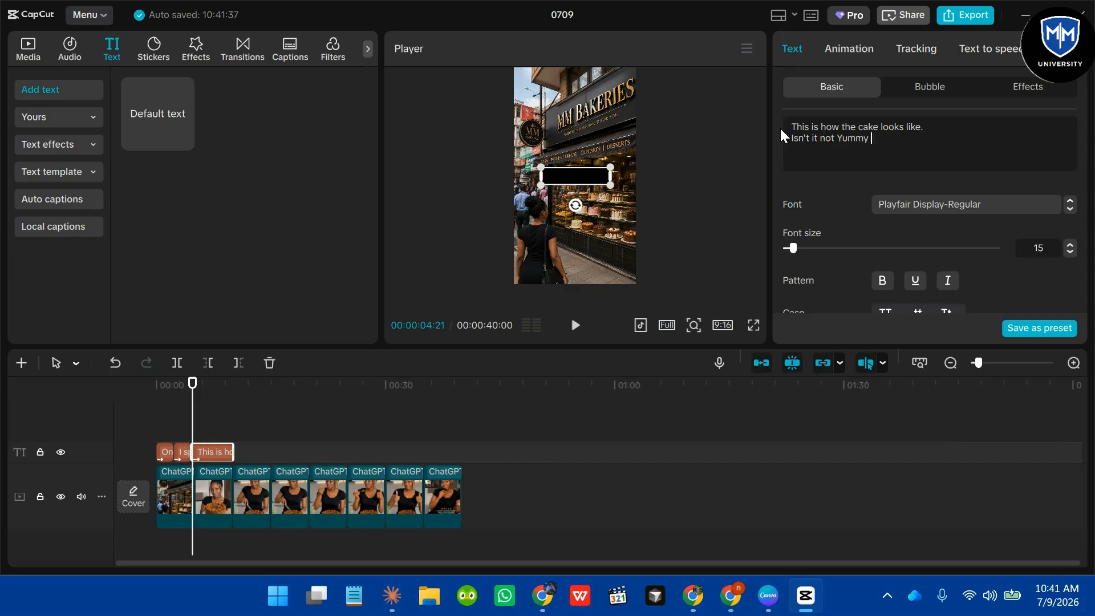
text( ?)
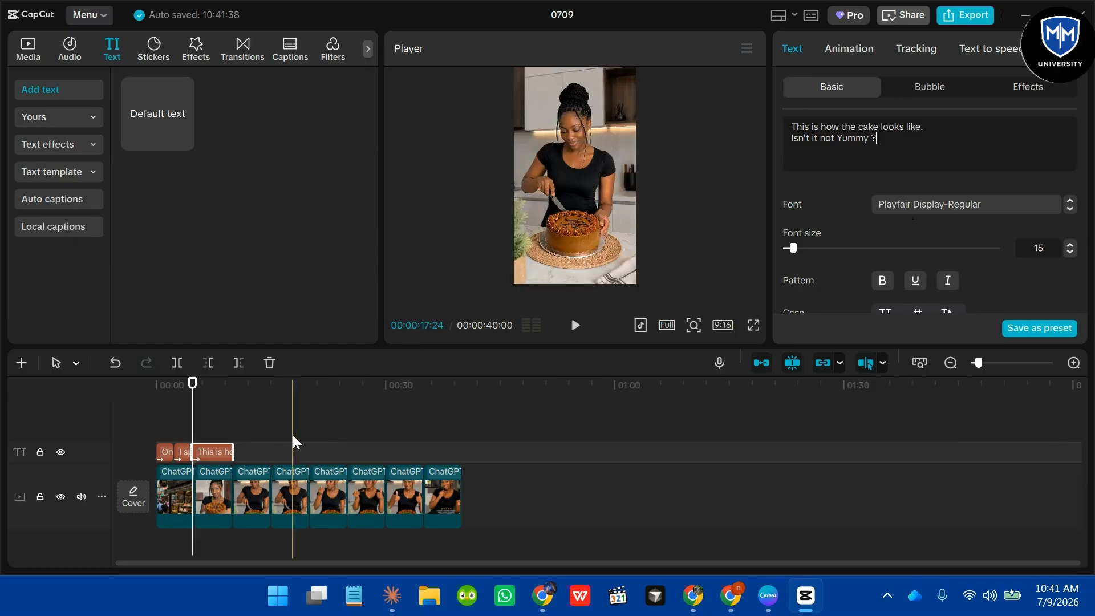
- Set the third caption's Typewriter entrance animation to 2.2 s and play the captions from the start
click(861, 47)
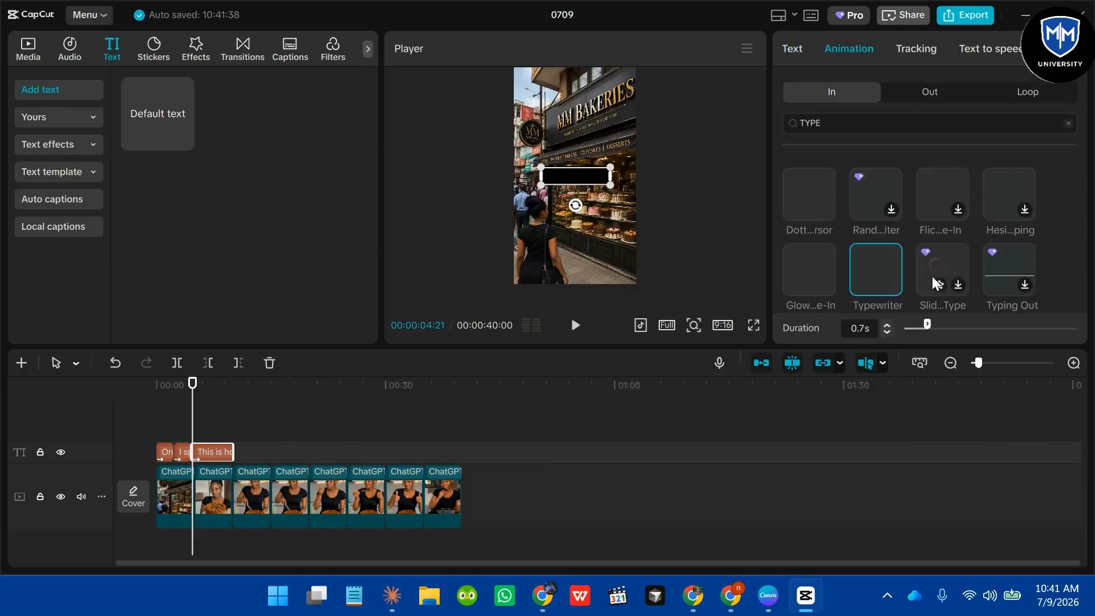
drag(926, 326, 973, 324)
drag(192, 385, 138, 379)
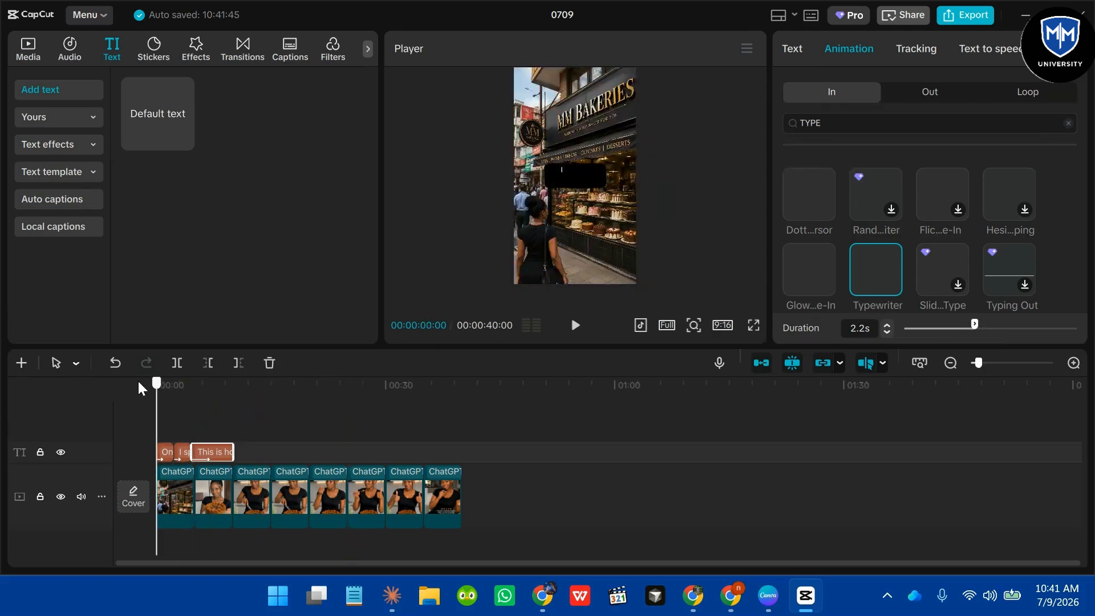
click(575, 325)
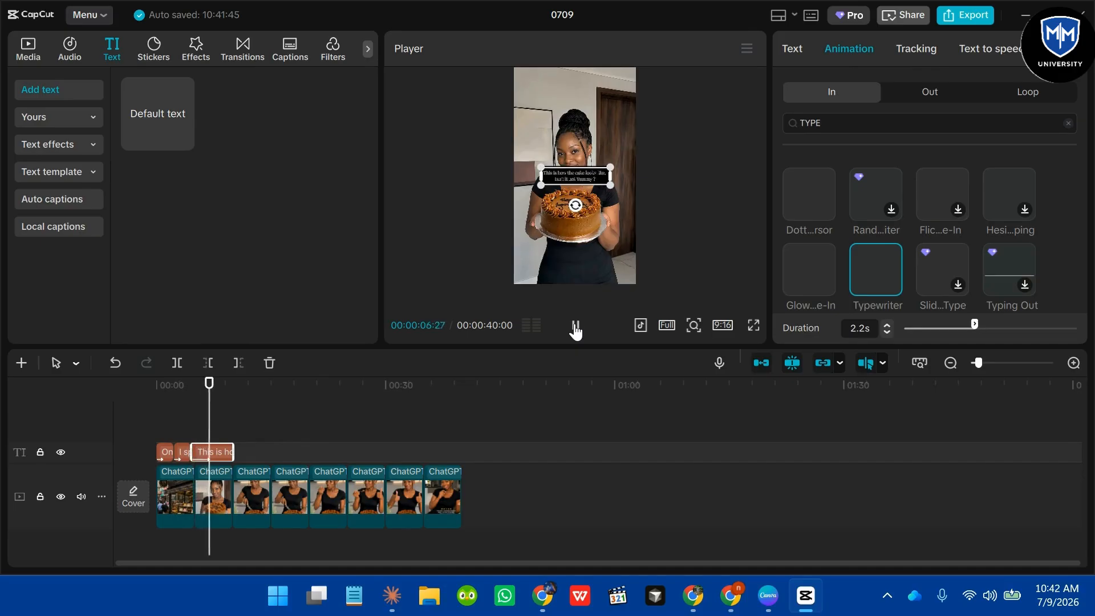
click(576, 327)
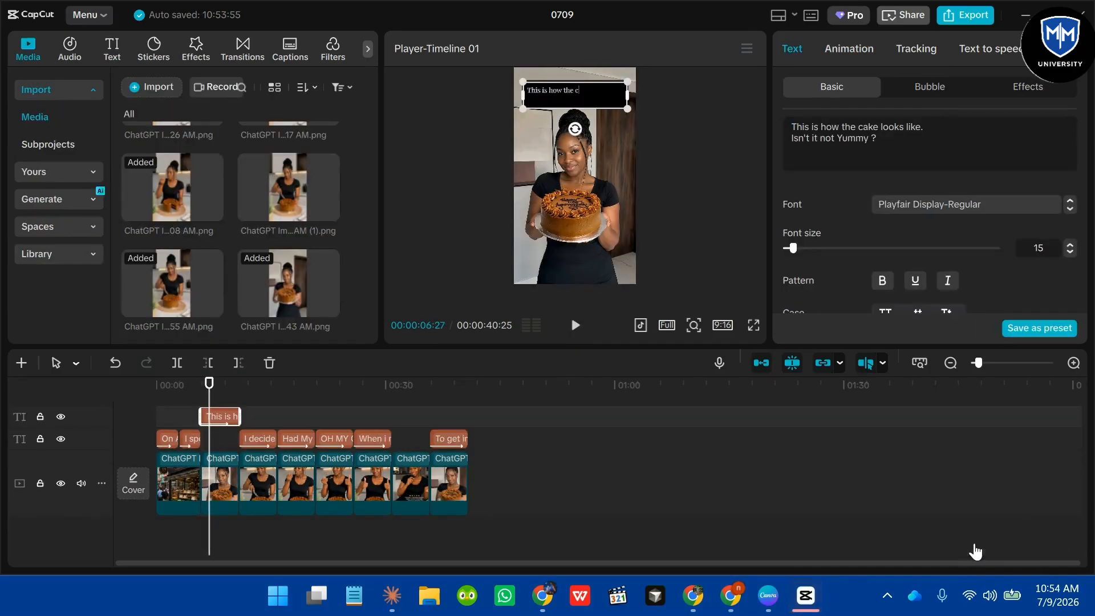
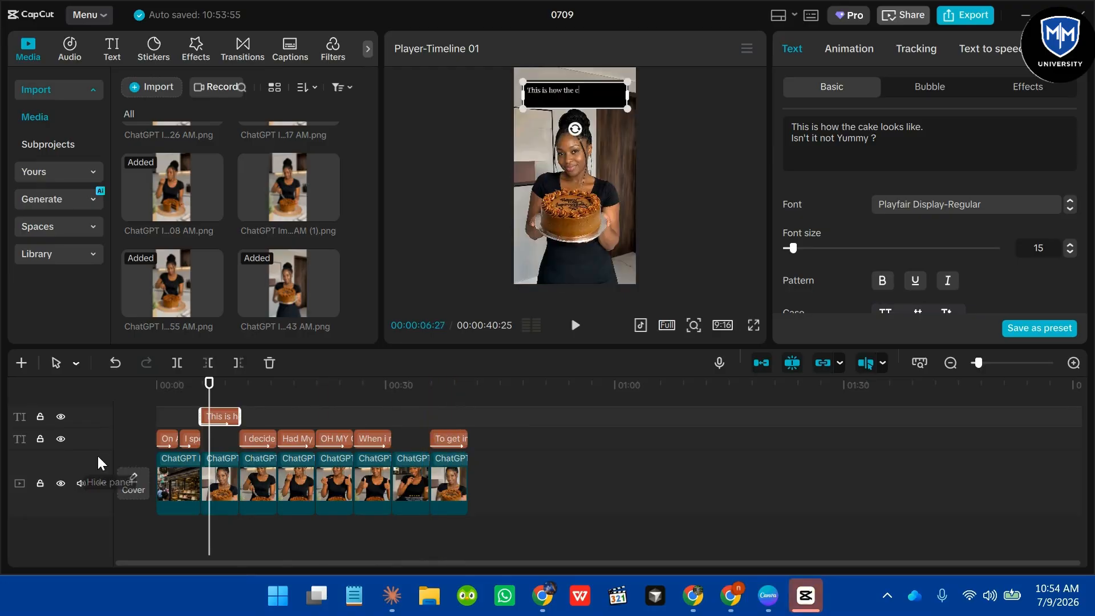
- Select the cut between the first and second image clips and look through the Trending transitions for a suitable one
click(200, 479)
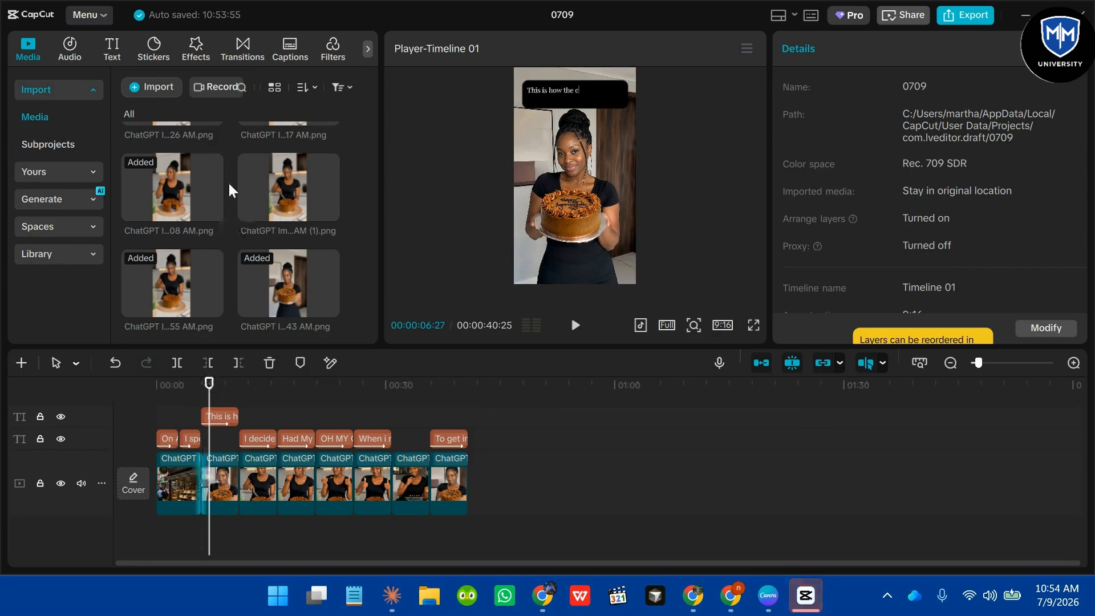
click(242, 52)
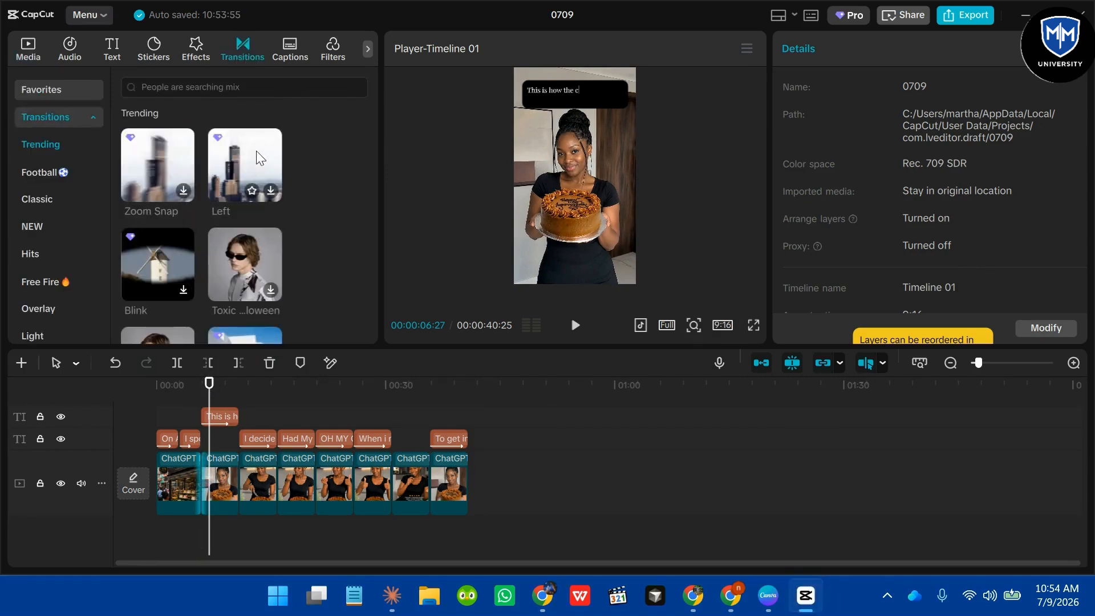
scroll(255, 252, down, 3)
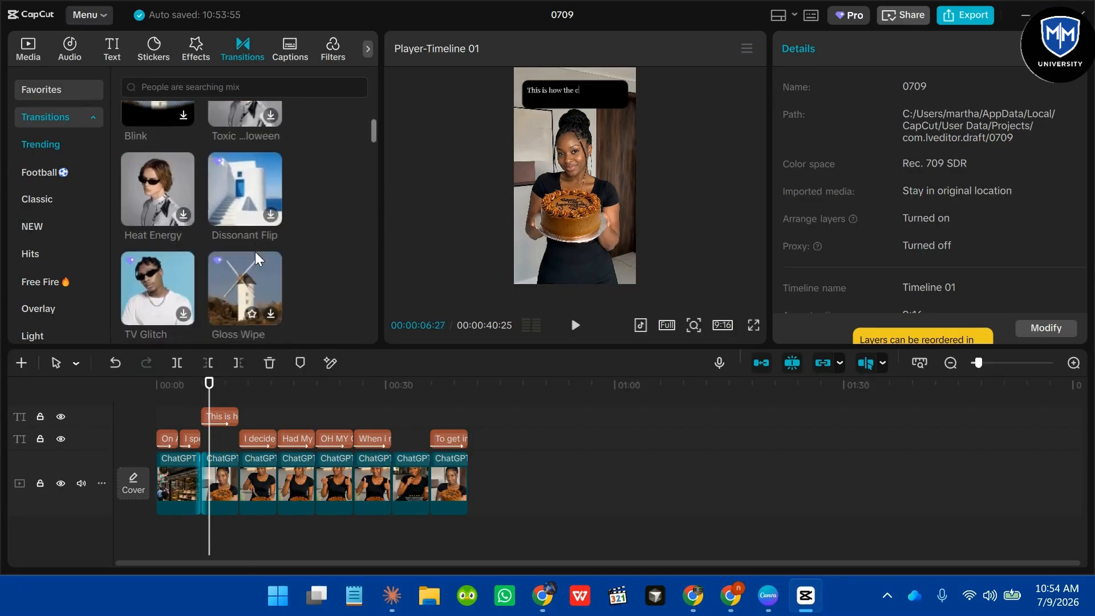
scroll(255, 252, down, 5)
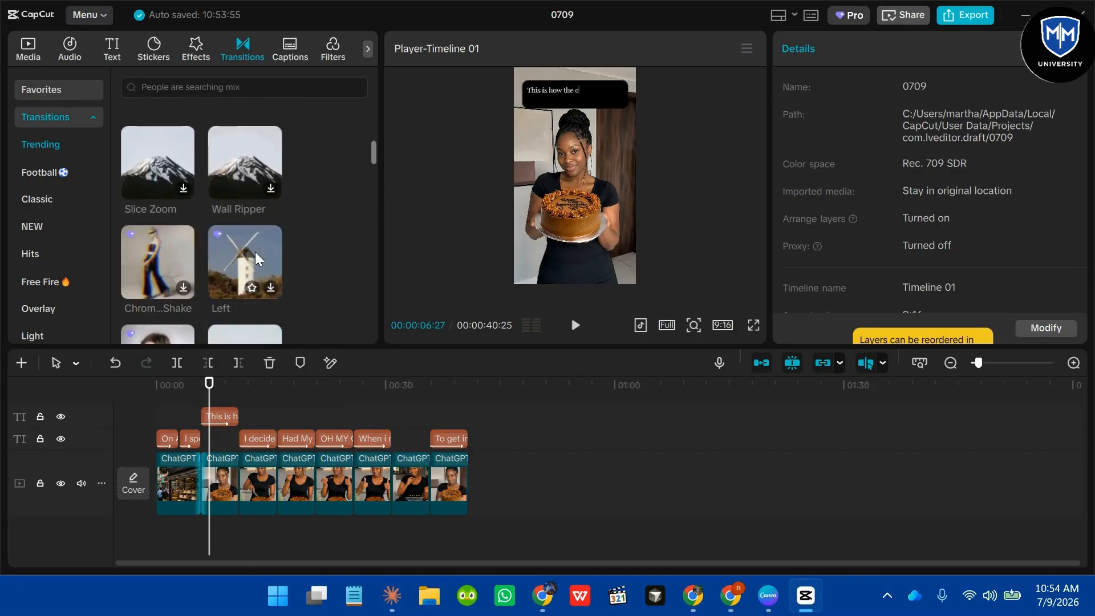
scroll(255, 251, down, 2)
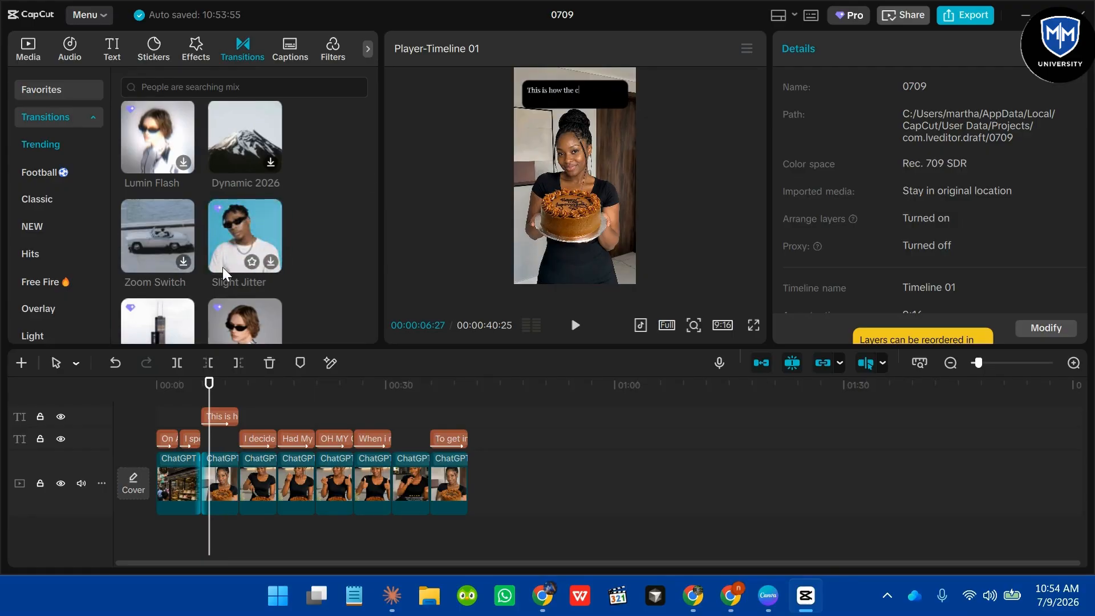
scroll(222, 266, down, 2)
scroll(223, 267, down, 2)
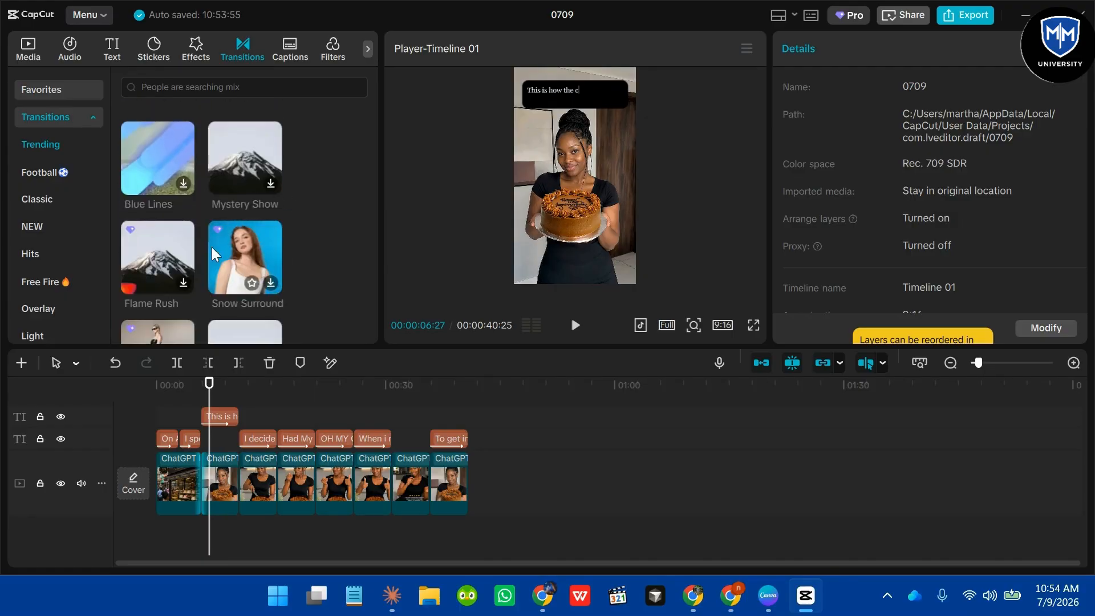
scroll(211, 248, down, 2)
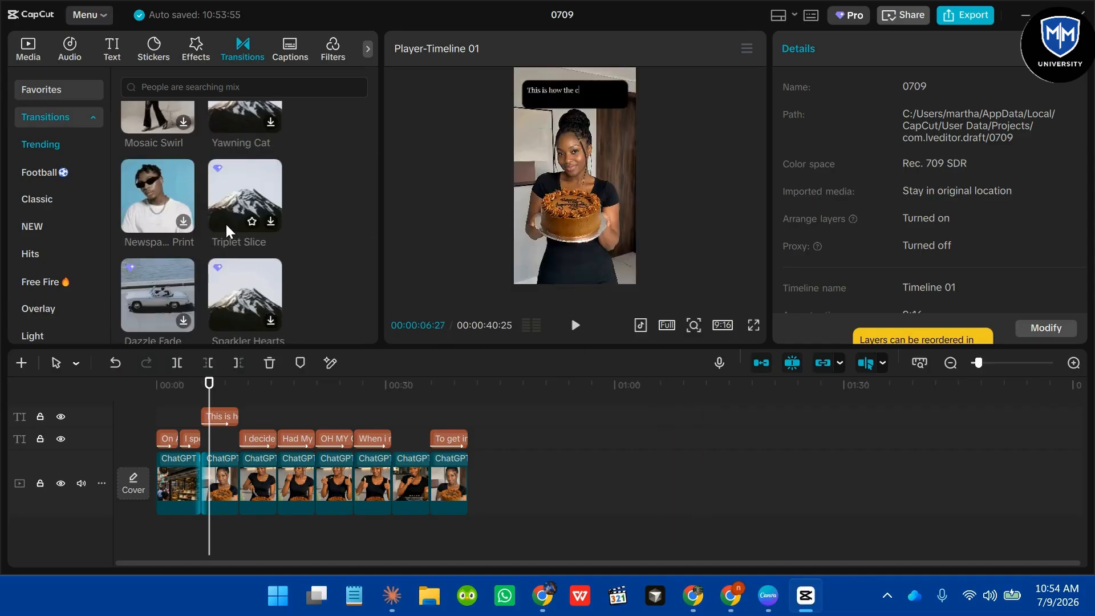
scroll(225, 222, down, 3)
scroll(226, 224, down, 2)
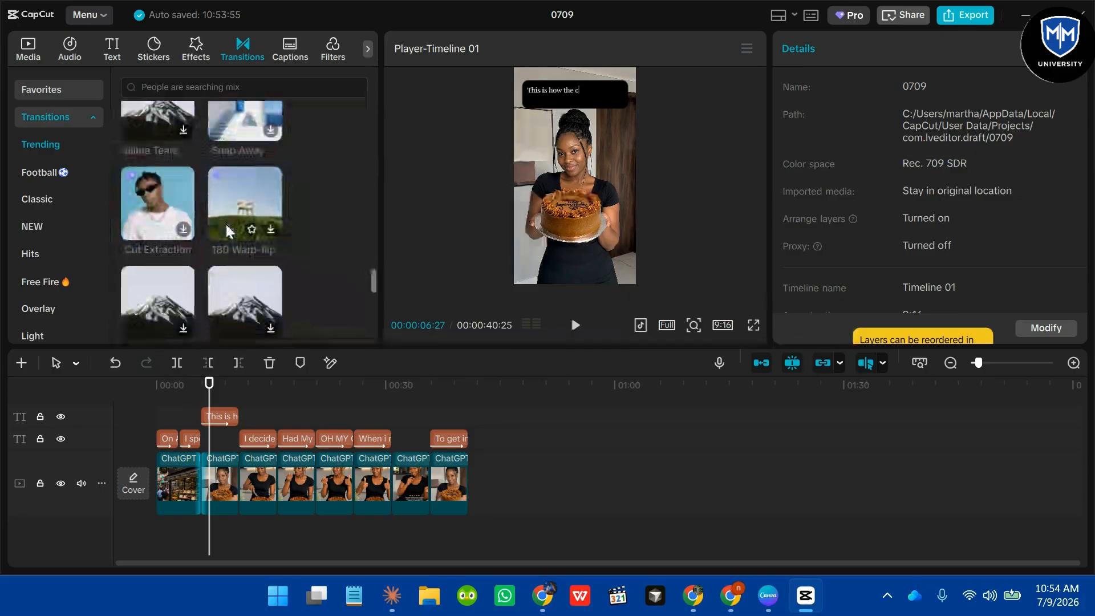
- Add the Blur transition between the "This is how the cake looks like." clip and the following cake-slicing clip
scroll(217, 216, down, 2)
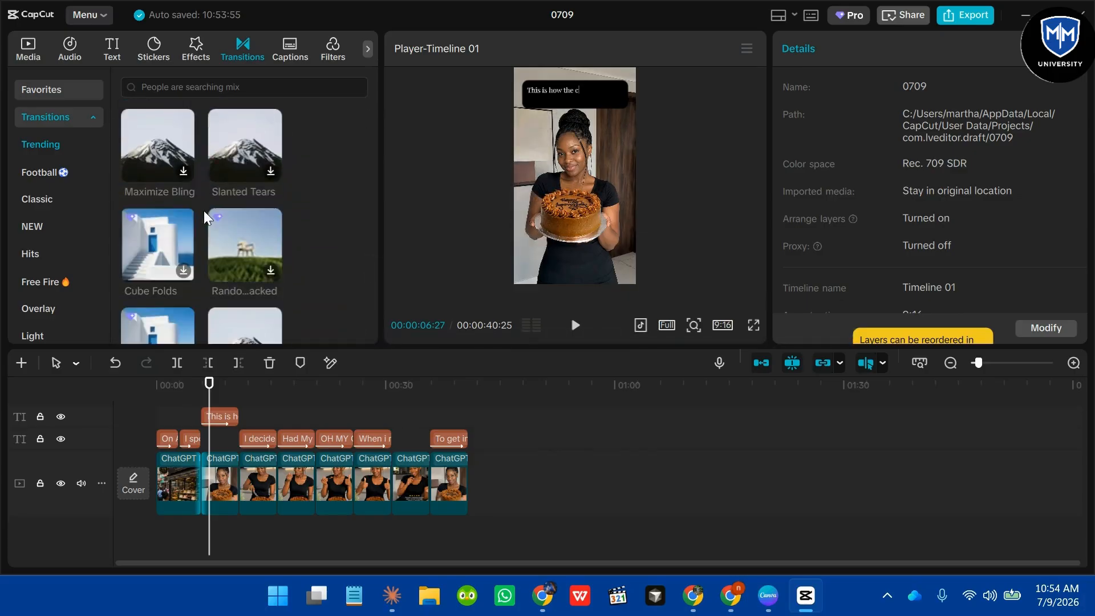
scroll(204, 211, down, 1)
scroll(203, 210, down, 1)
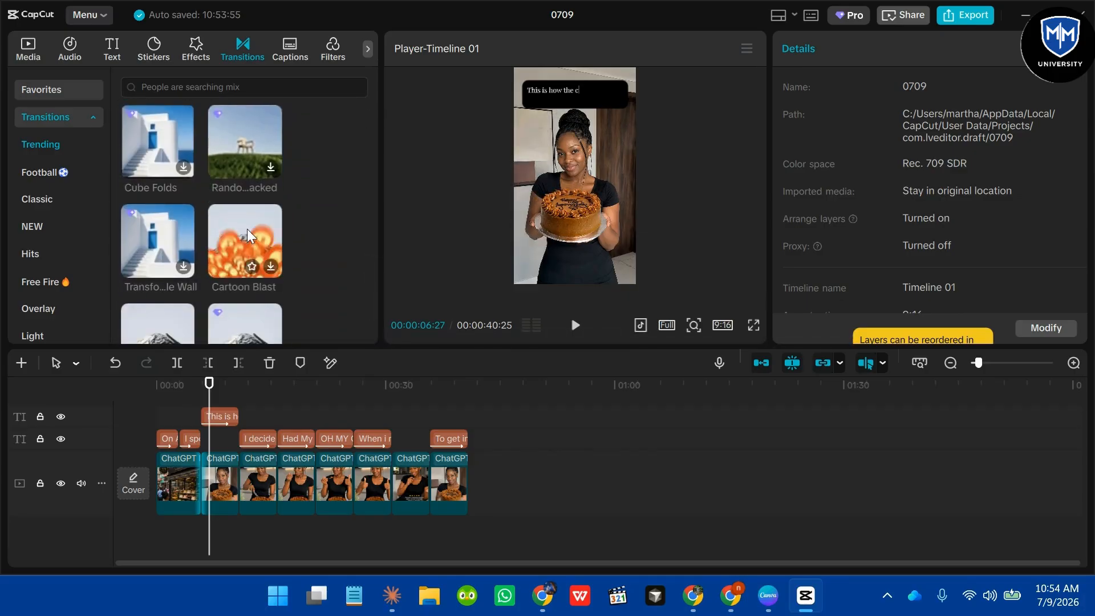
scroll(228, 239, down, 2)
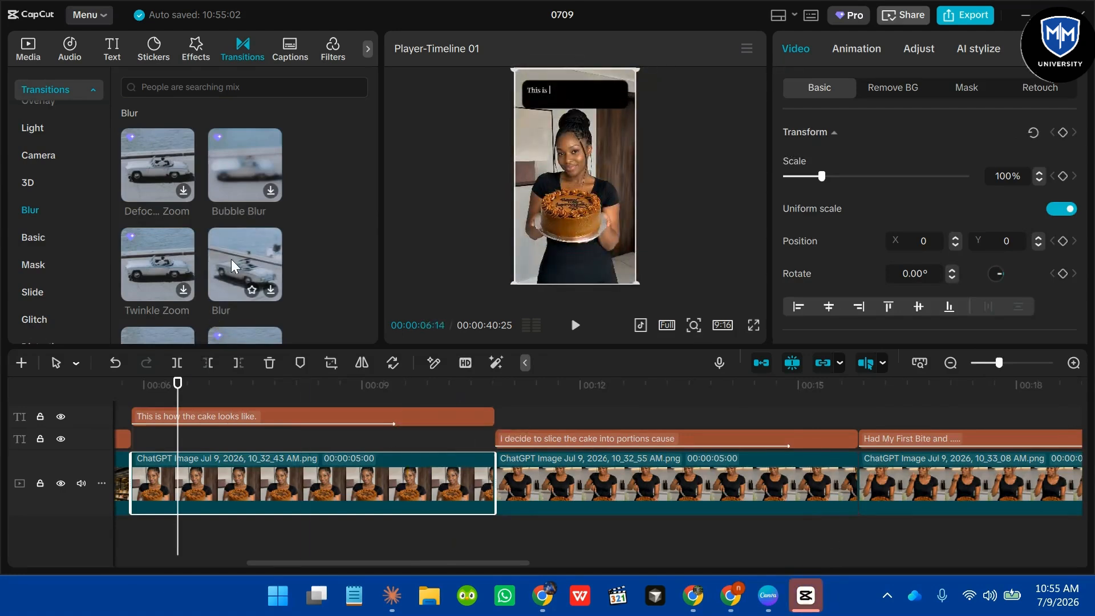
mouse_move(226, 255)
mouse_down()
mouse_move(459, 443)
mouse_move(478, 479)
mouse_up()
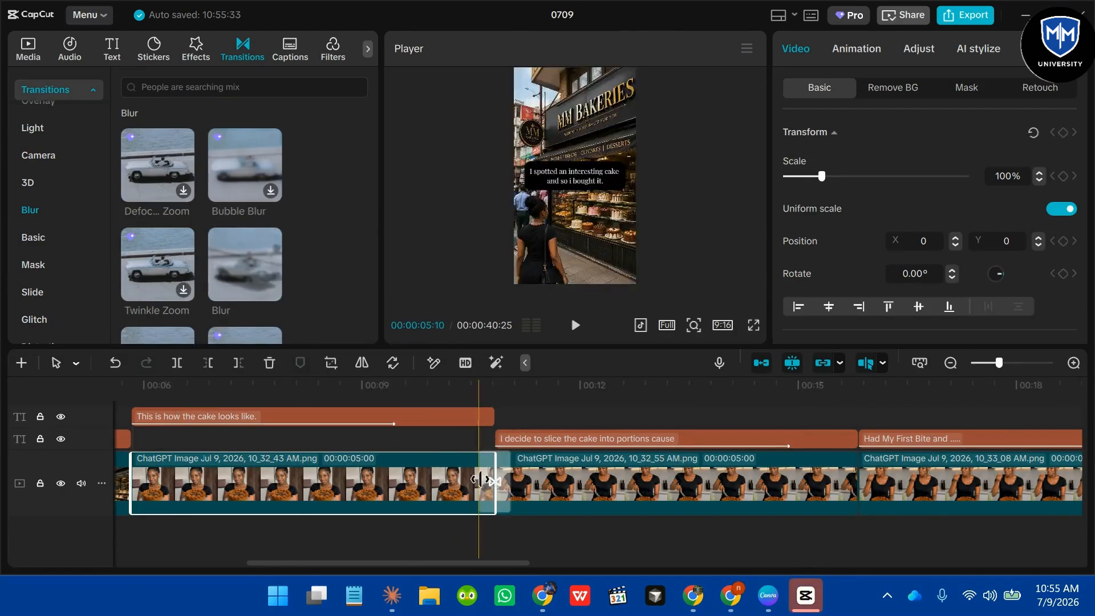
- Set the Blur transition's duration to 0.3 s and apply it to all clips
click(499, 485)
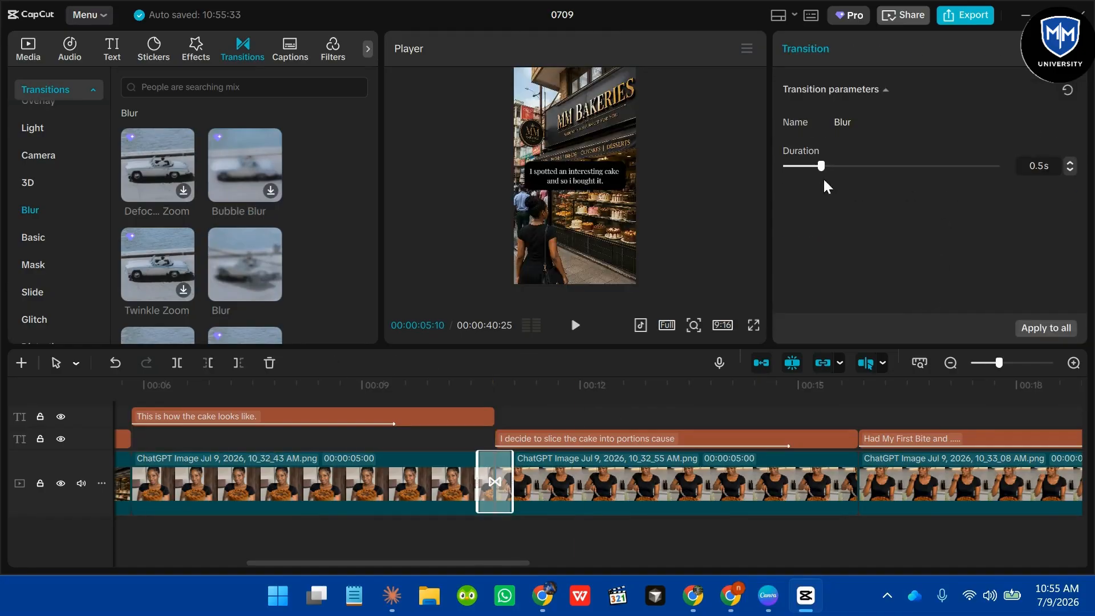
drag(814, 172, 808, 173)
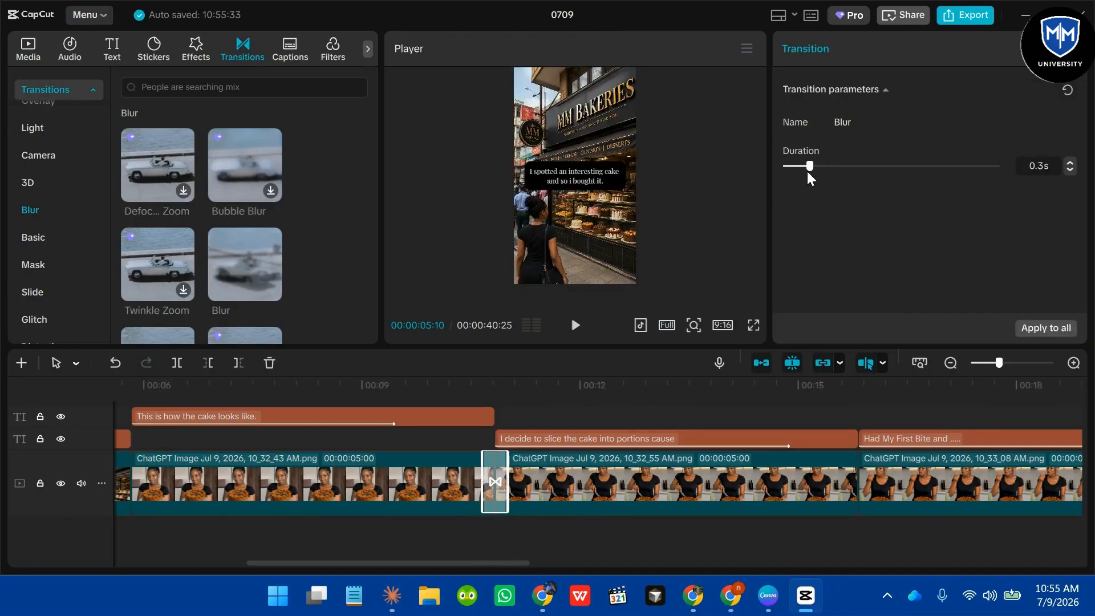
click(1047, 327)
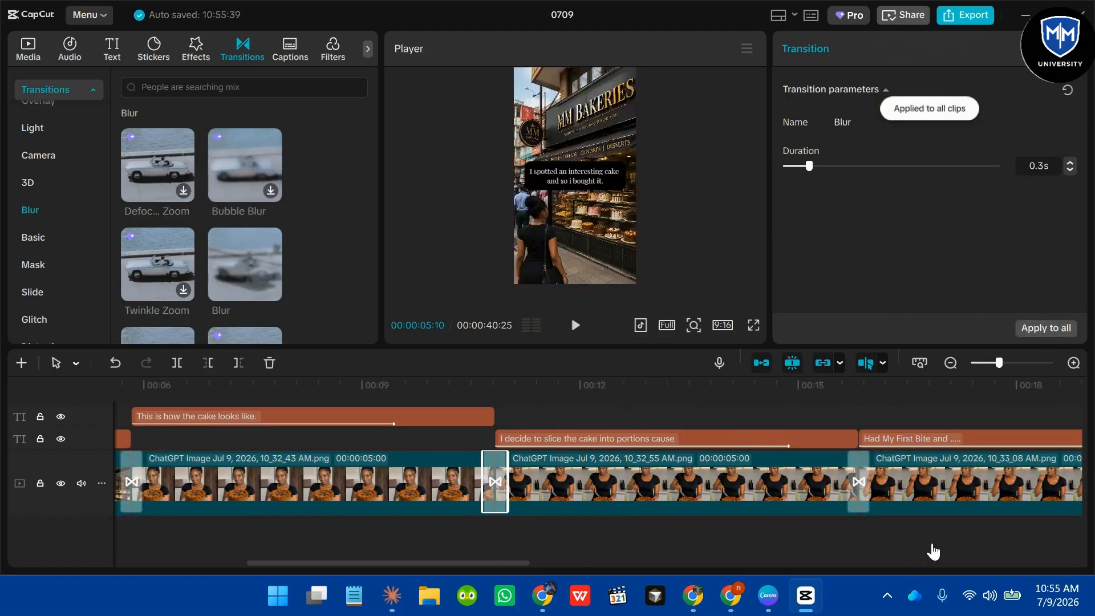
- Play the video from near the beginning to check the first transition, and return the playhead to 00:00
scroll(933, 551, up, 5)
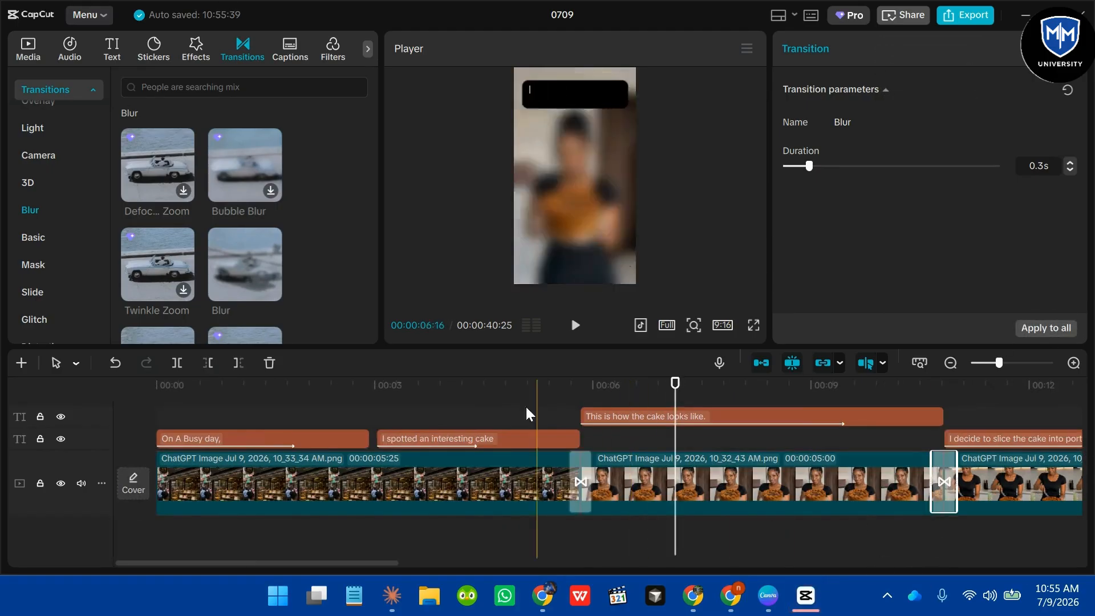
click(187, 413)
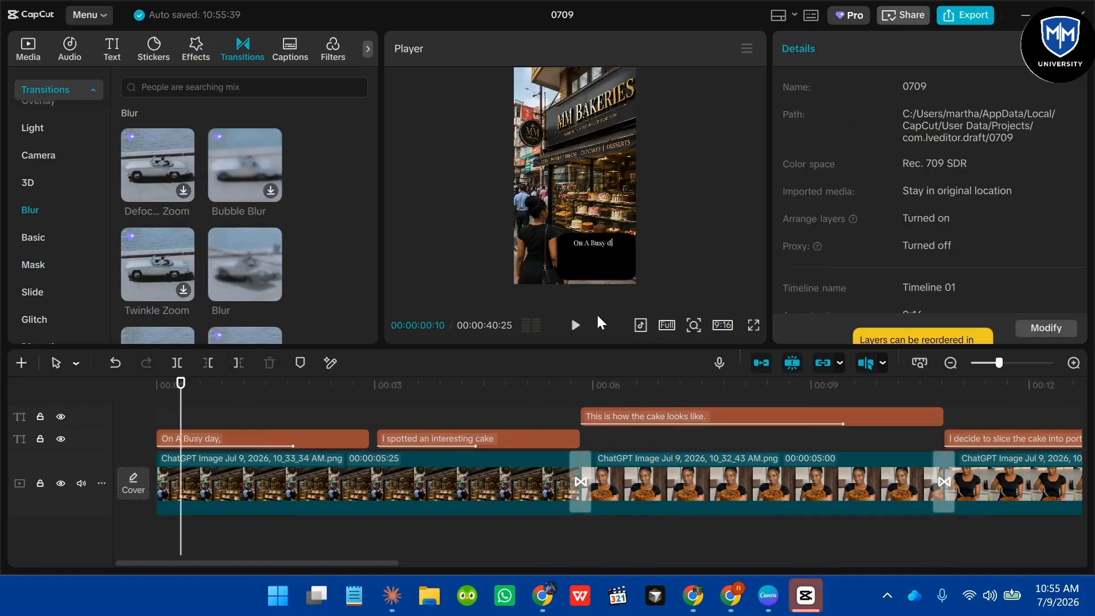
click(576, 325)
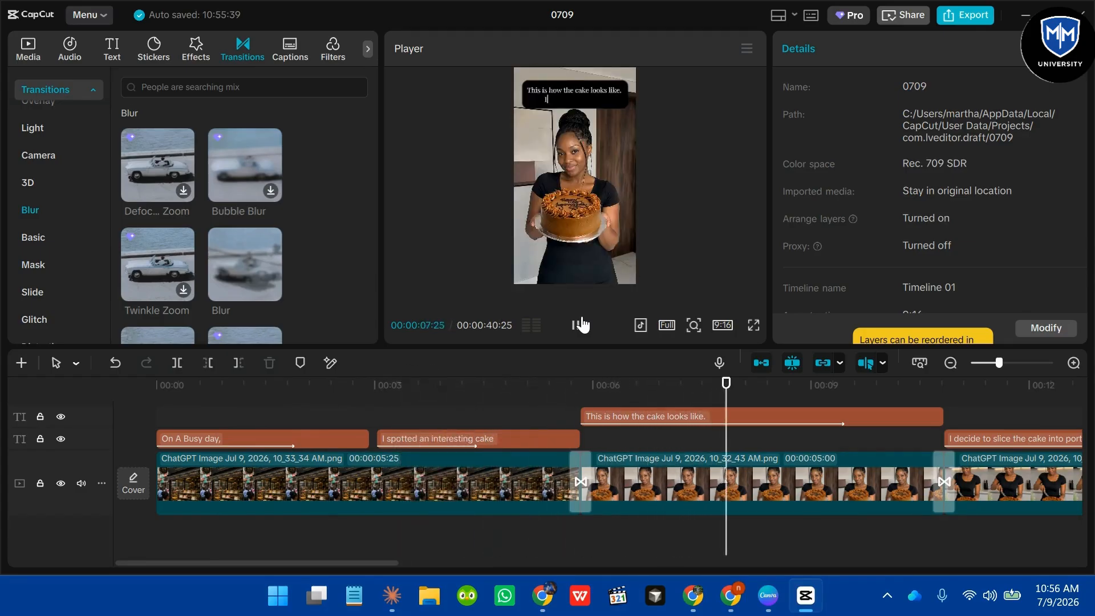
click(581, 325)
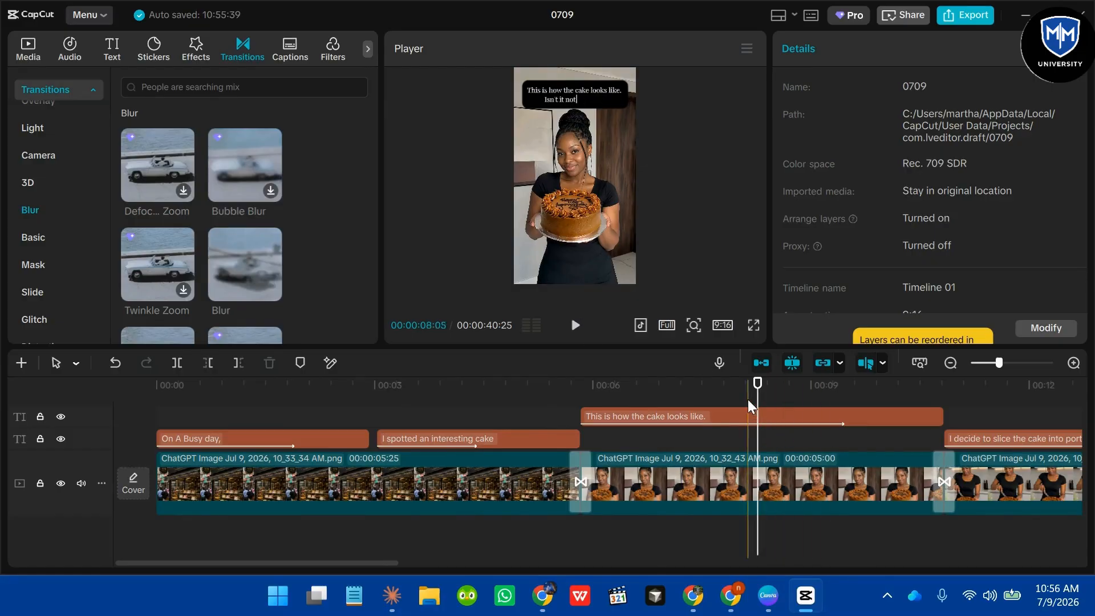
drag(757, 386, 155, 439)
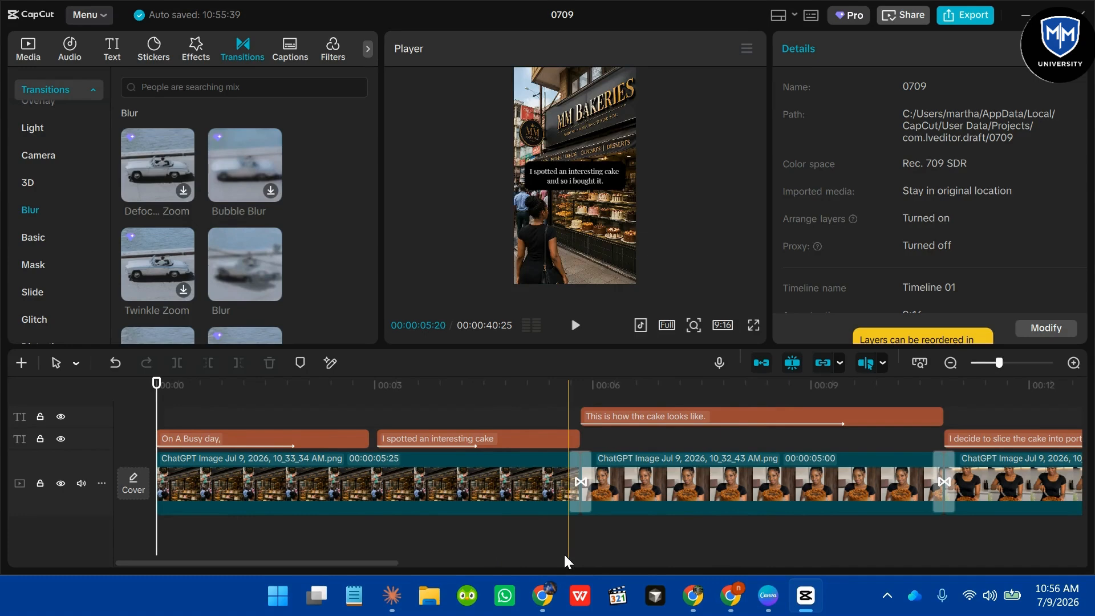
- Search the music library for "storytelling"
click(28, 54)
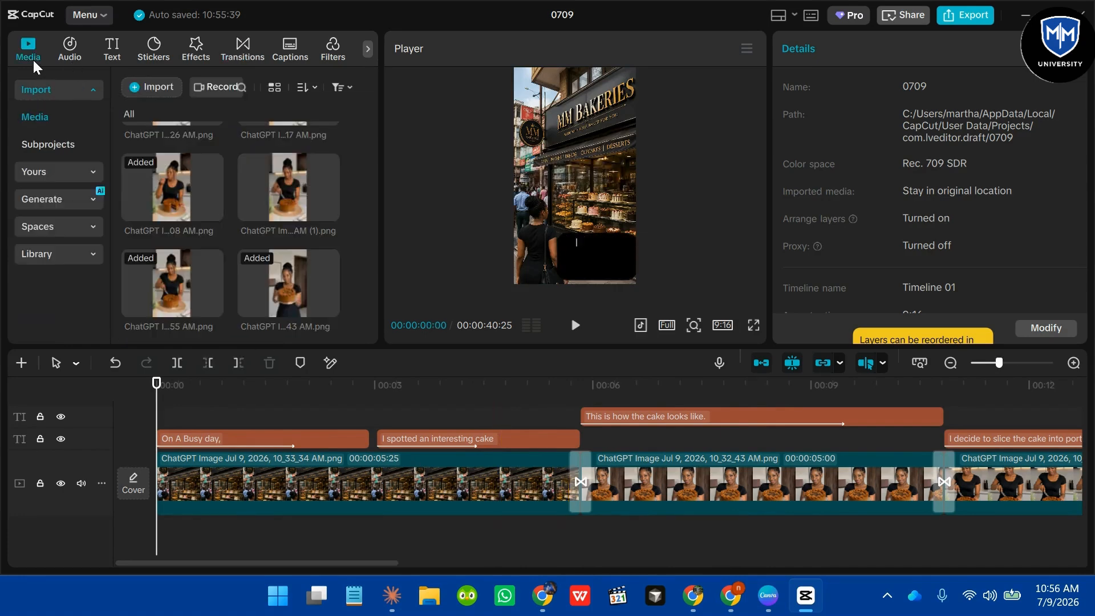
click(70, 53)
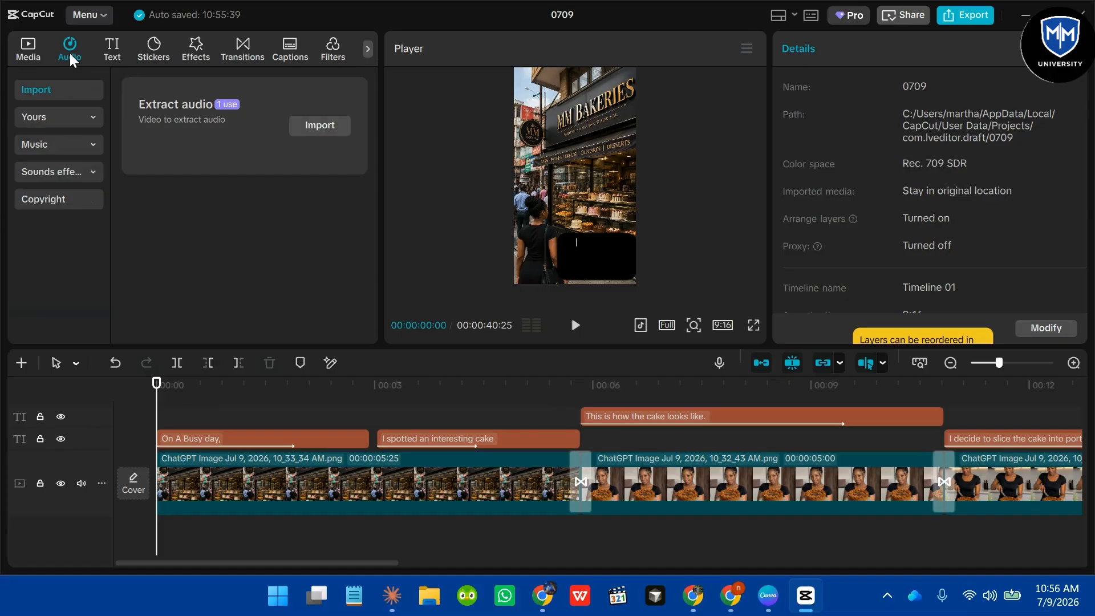
click(46, 145)
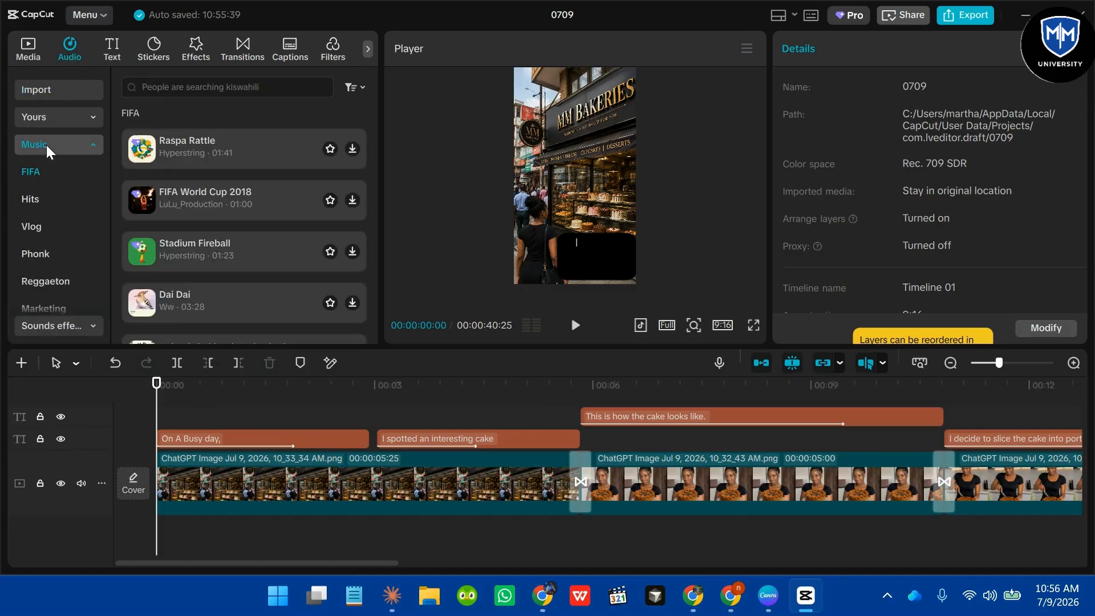
click(169, 88)
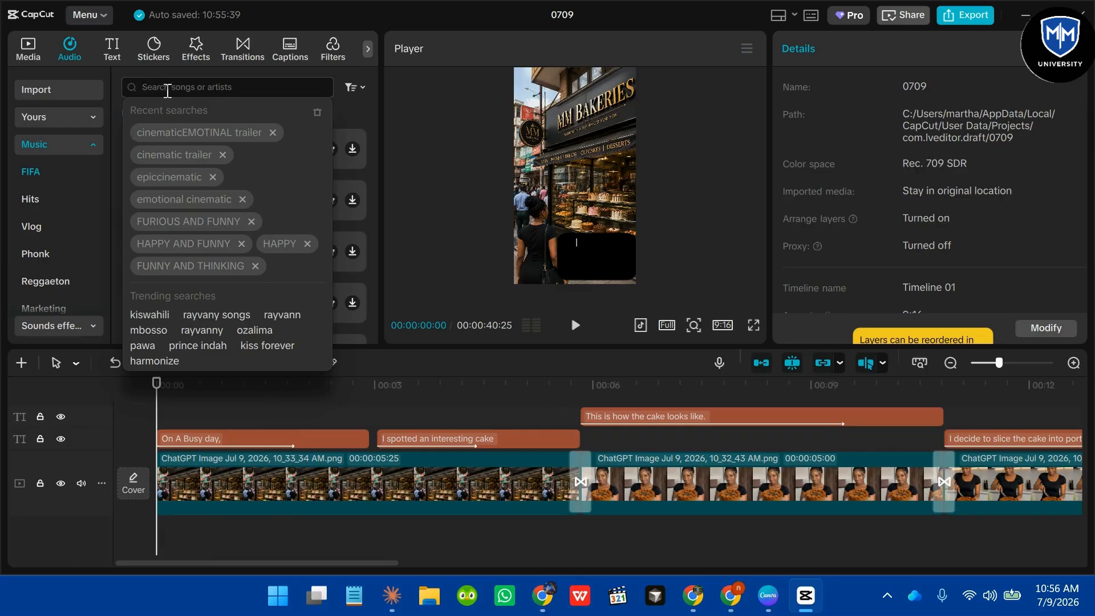
text(st)
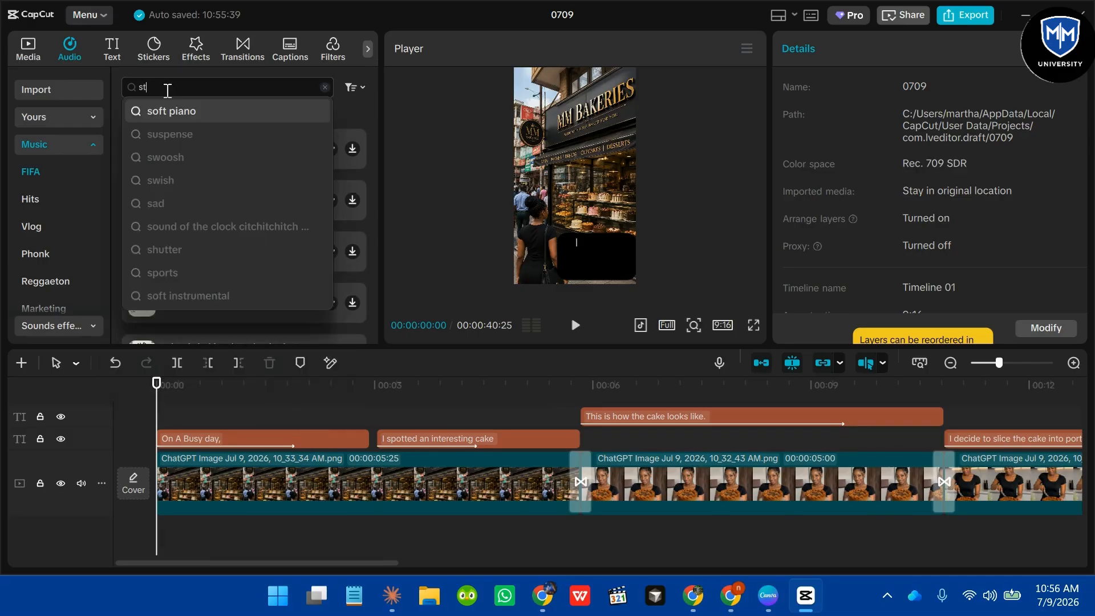
text(orytel)
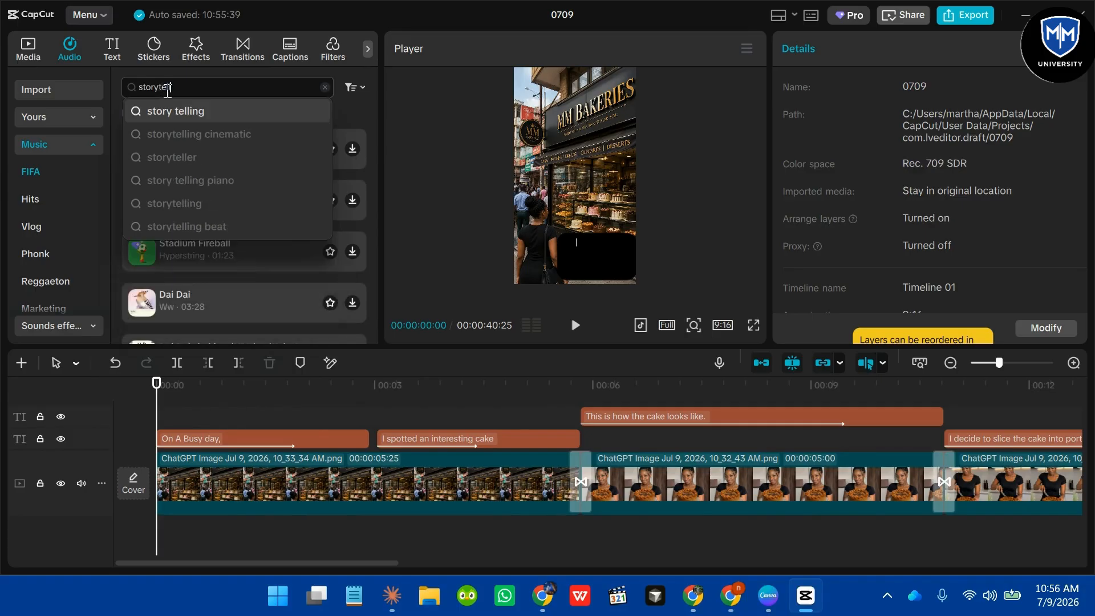
text(ling)
key(Return)
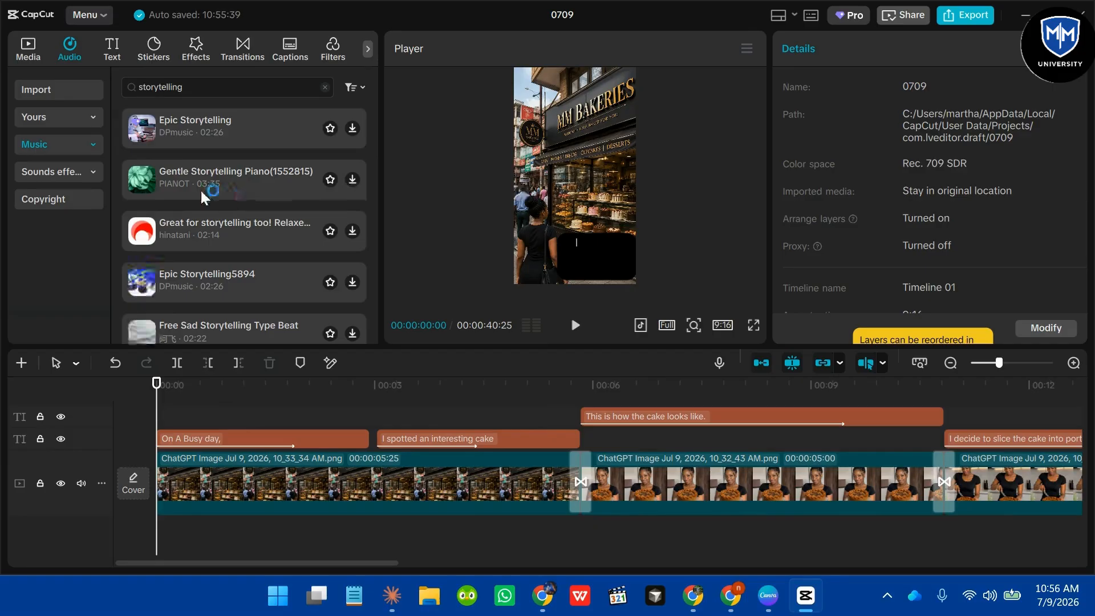
- Preview the Gentle Storytelling Piano(1552815) track and play the opening of the timeline
click(145, 177)
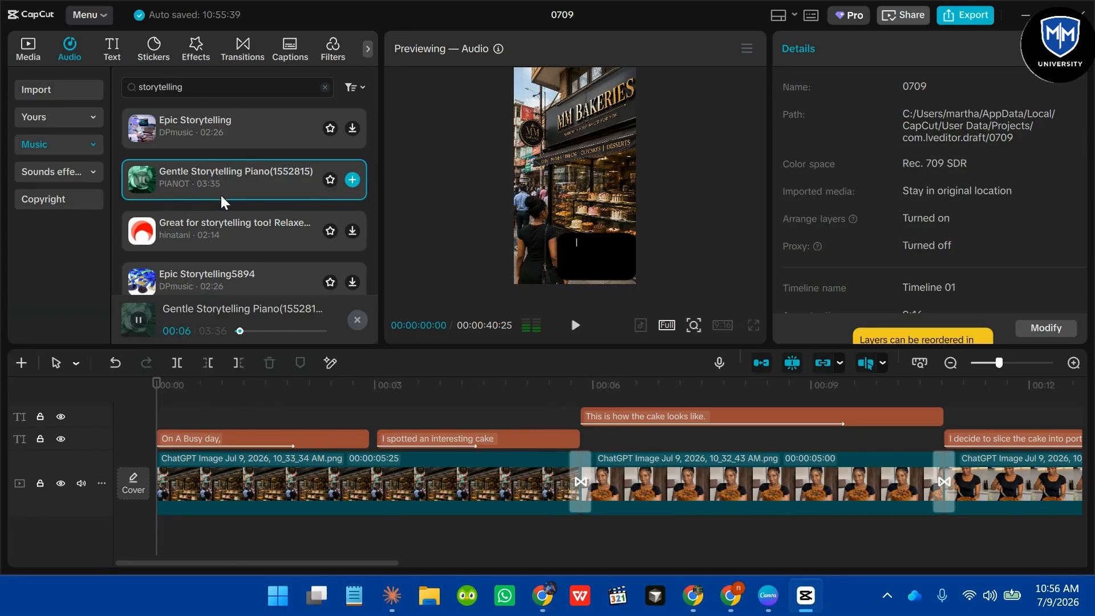
click(576, 325)
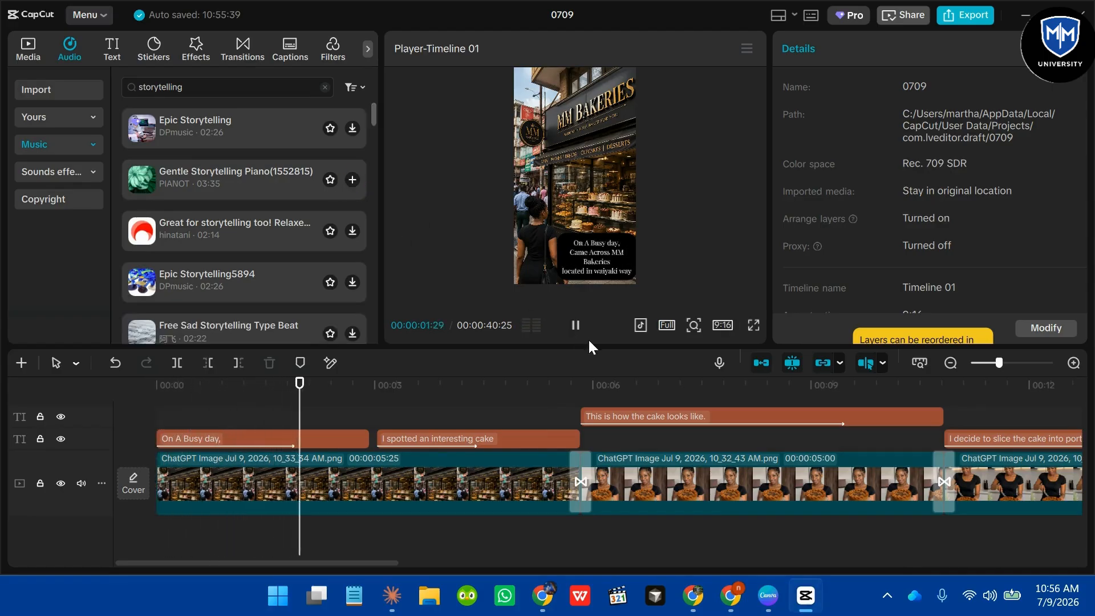
click(352, 180)
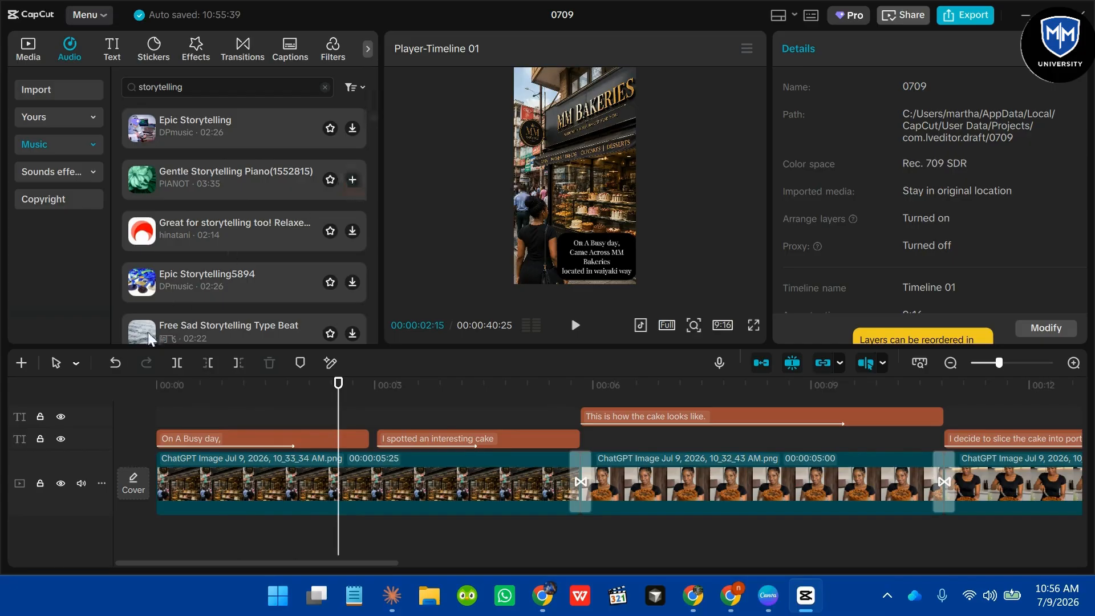
- Audition the Epic Storytelling, "Great for storytelling too!" and Free Sad Storytelling Type Beat tracks
click(146, 137)
click(149, 234)
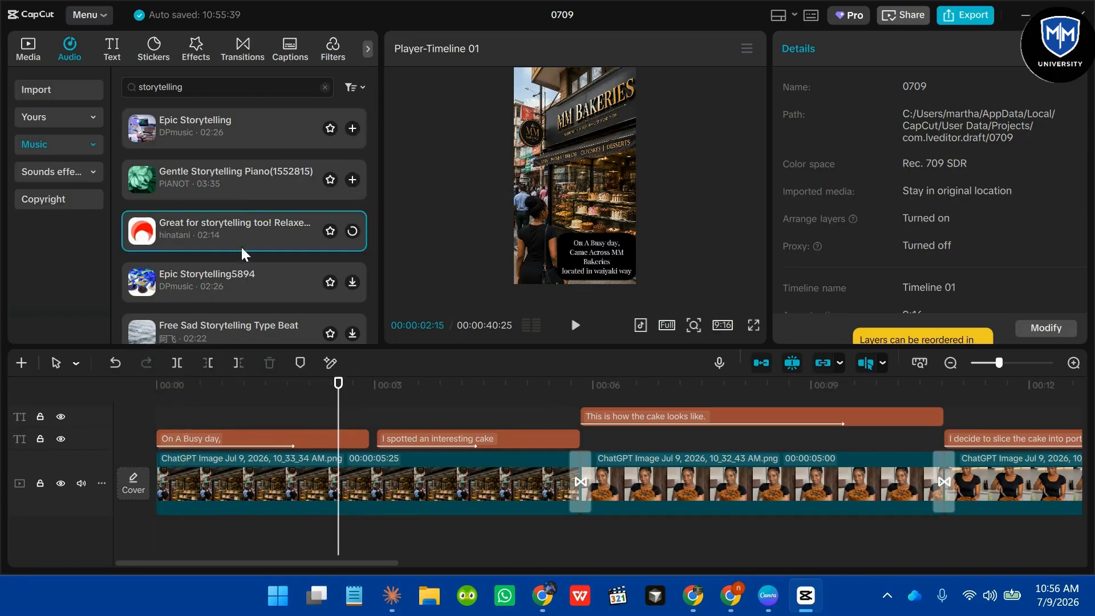
scroll(302, 280, down, 2)
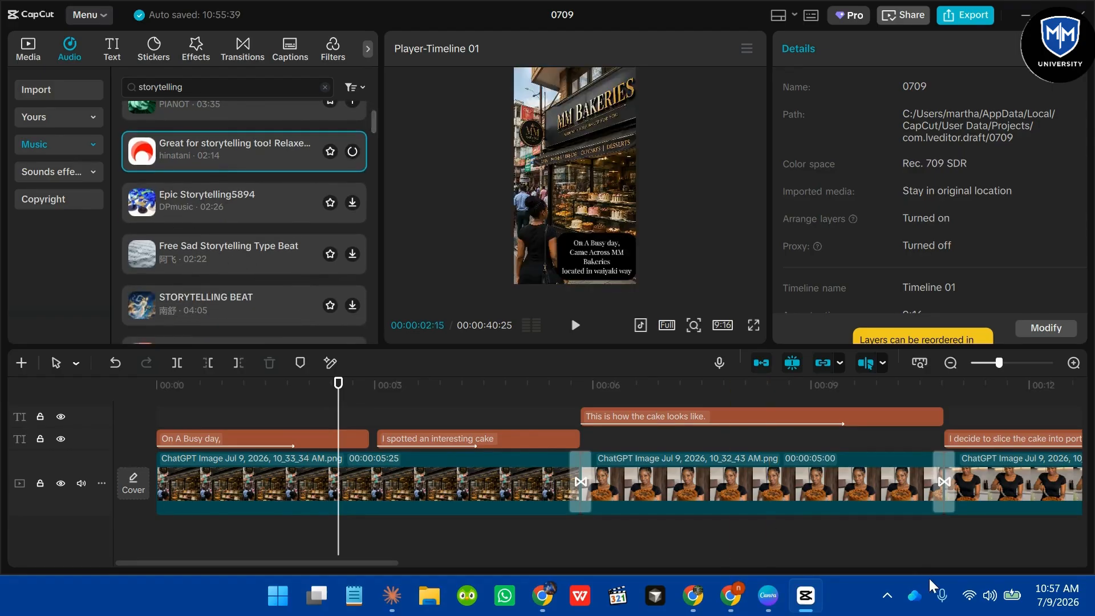
scroll(221, 251, down, 1)
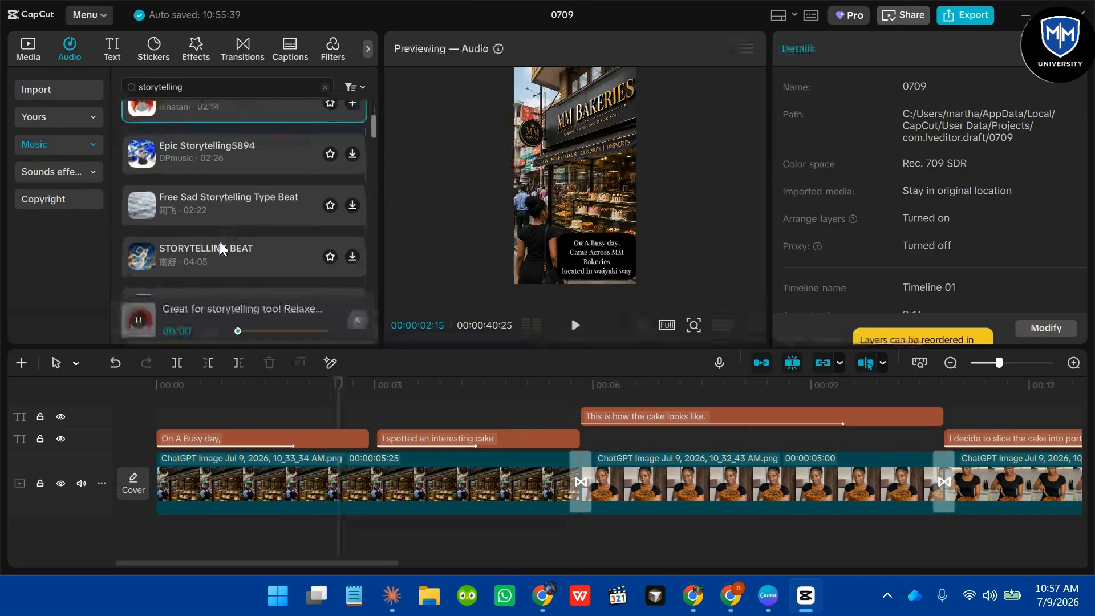
click(147, 216)
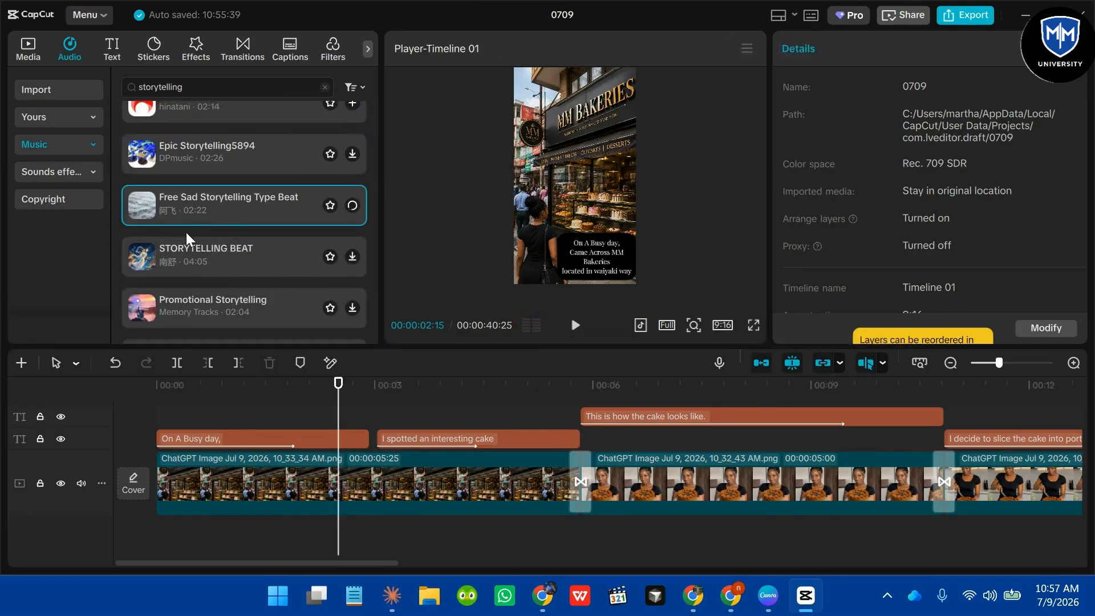
- Audition the Promotional Storytelling track and the easy piano track for storytelling
scroll(188, 238, up, 1)
scroll(188, 238, down, 3)
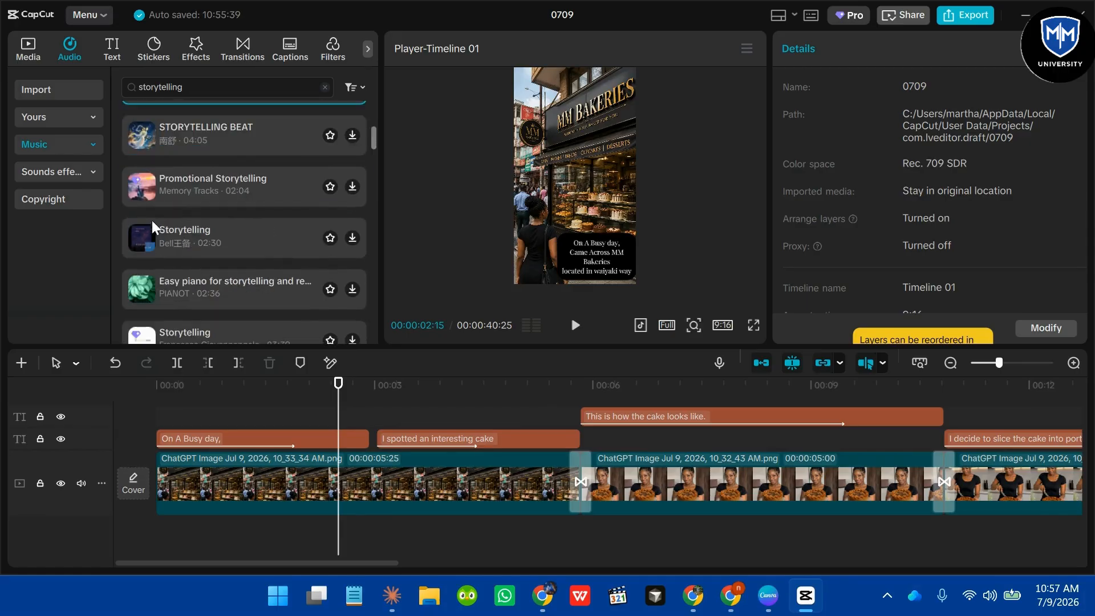
click(154, 187)
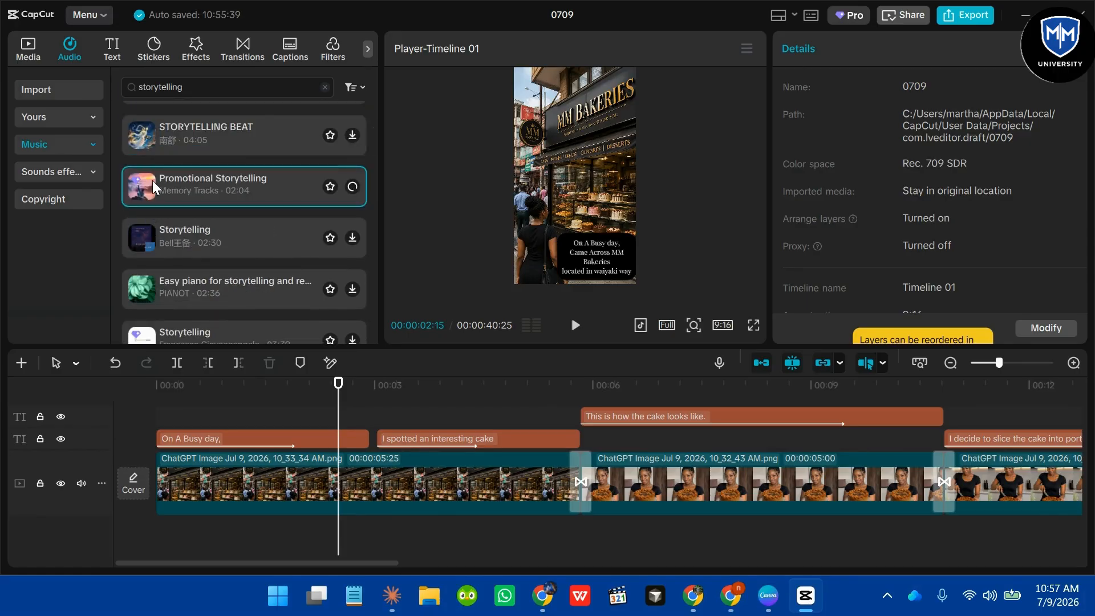
scroll(194, 265, down, 2)
click(149, 232)
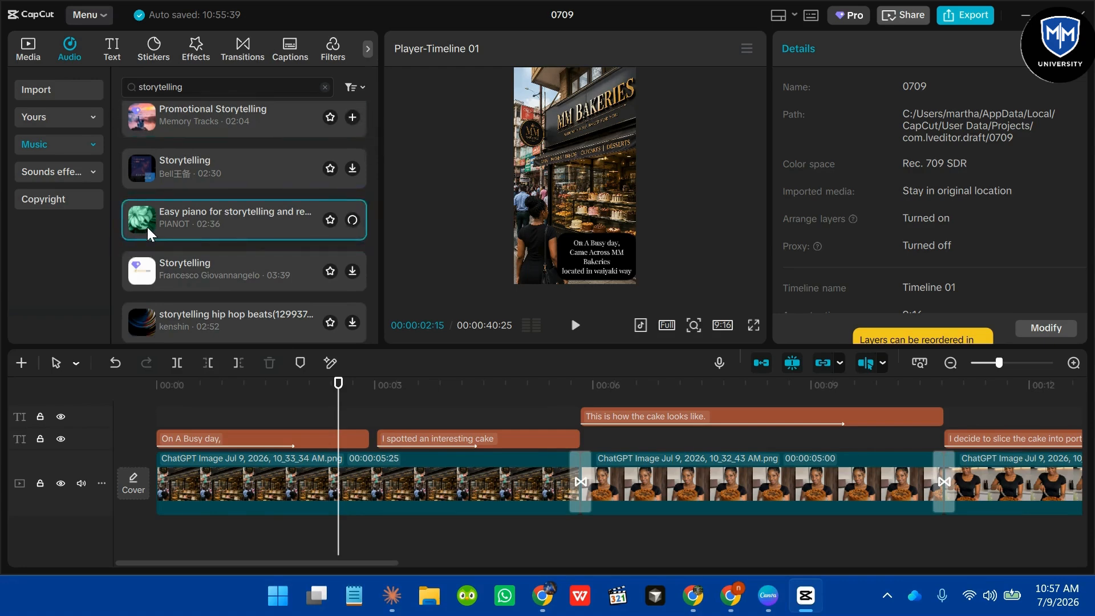
- Audition the easy piano track for storytelling again and the STORYTELLING BEAT track in the music results
scroll(315, 211, up, 3)
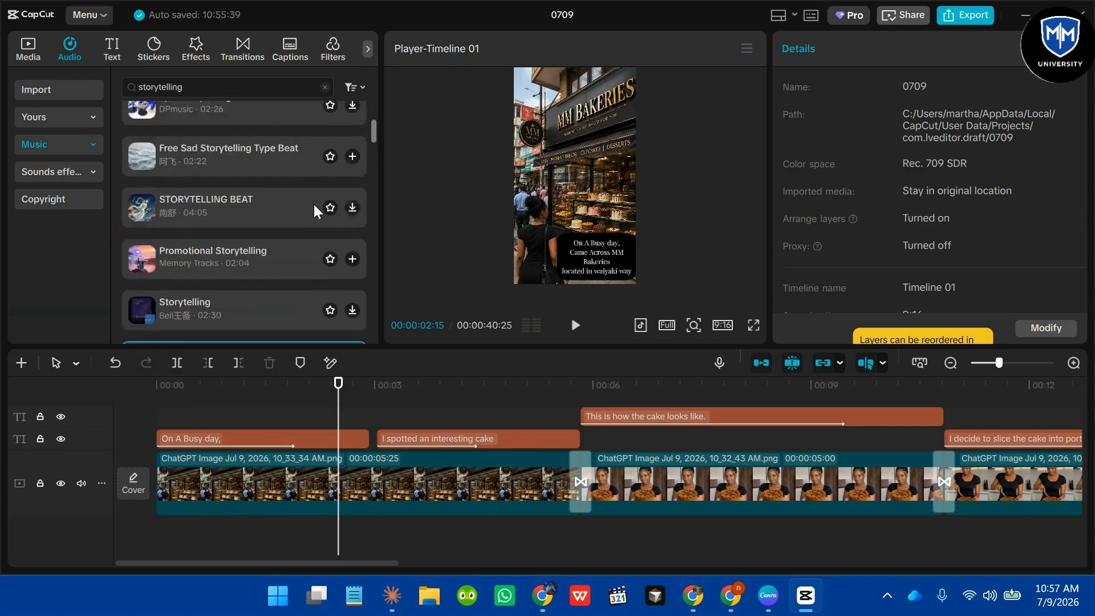
scroll(316, 211, up, 4)
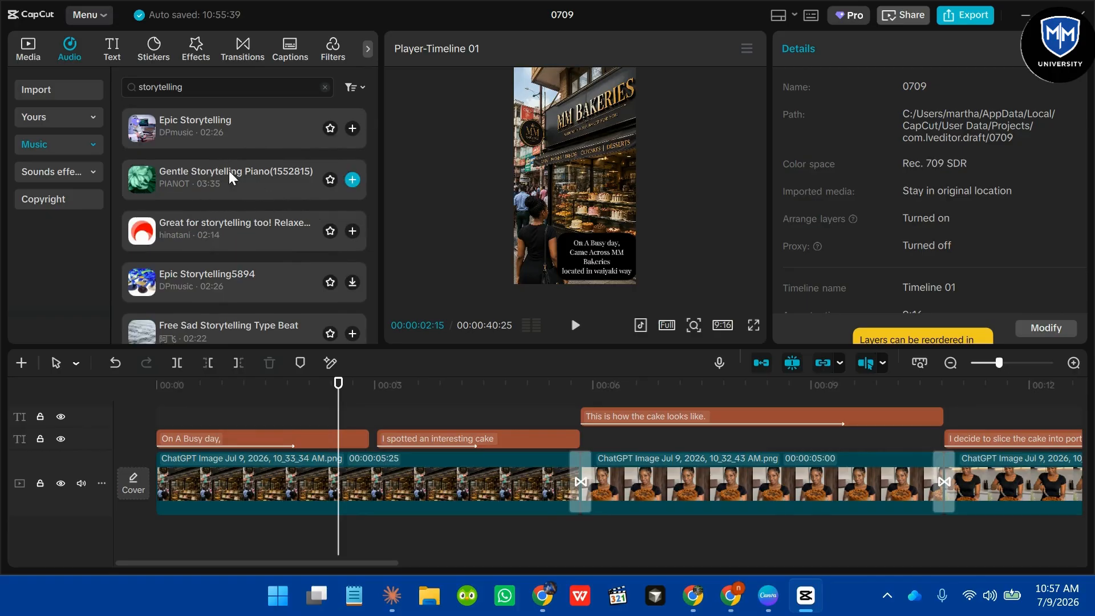
scroll(248, 180, down, 6)
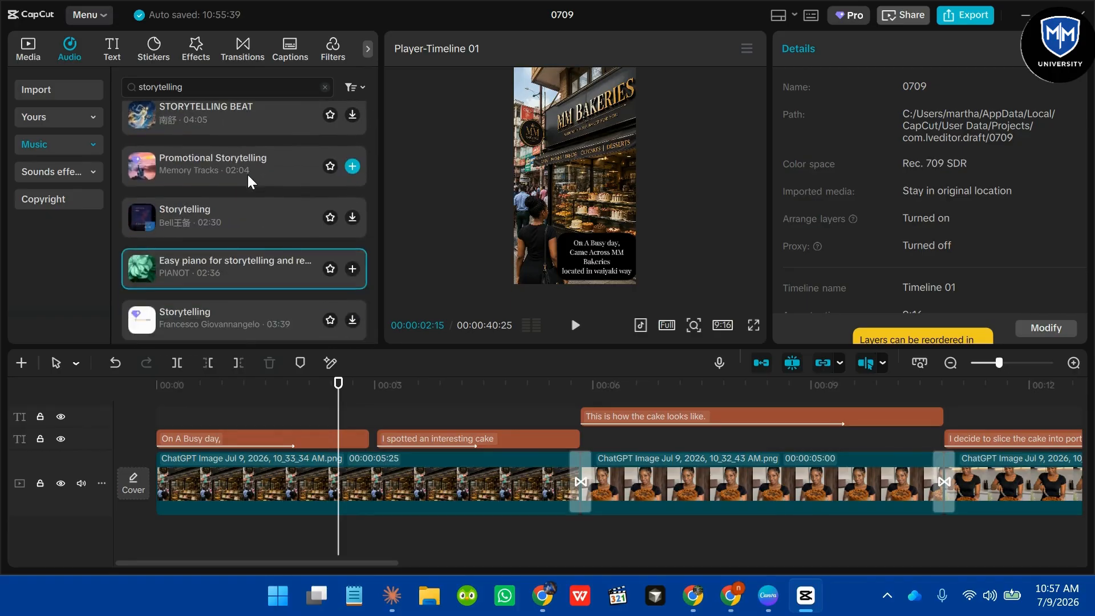
click(167, 277)
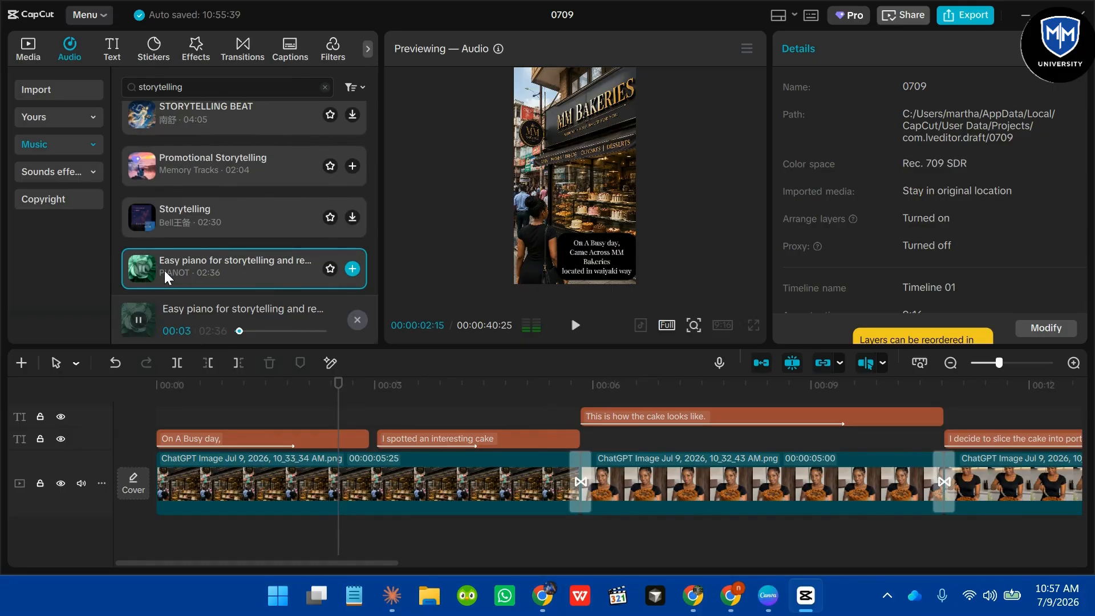
scroll(166, 277, up, 1)
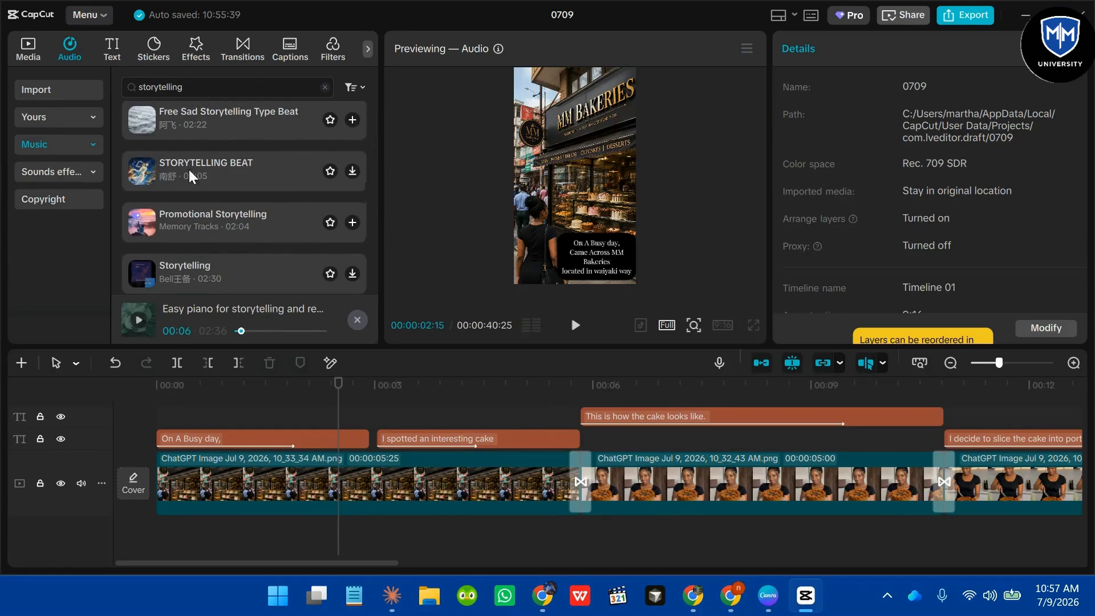
click(153, 179)
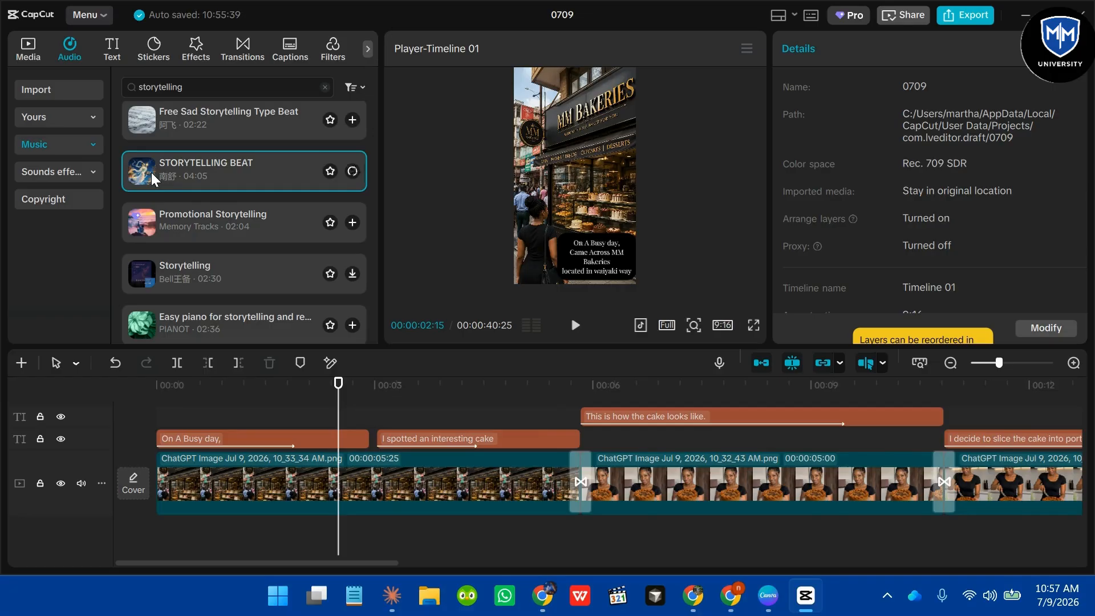
scroll(152, 178, up, 2)
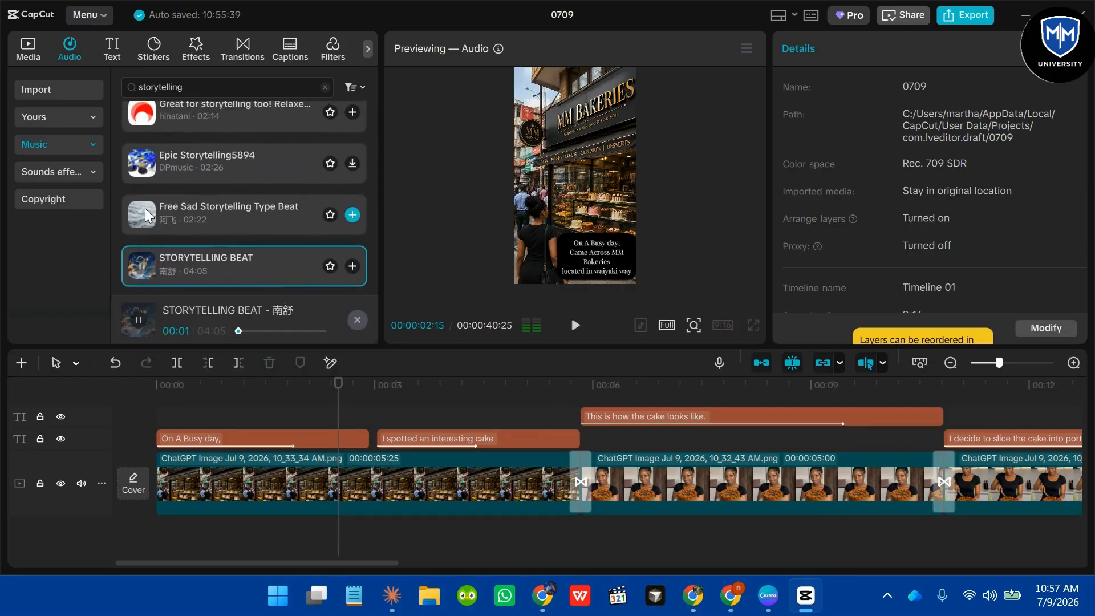
click(147, 278)
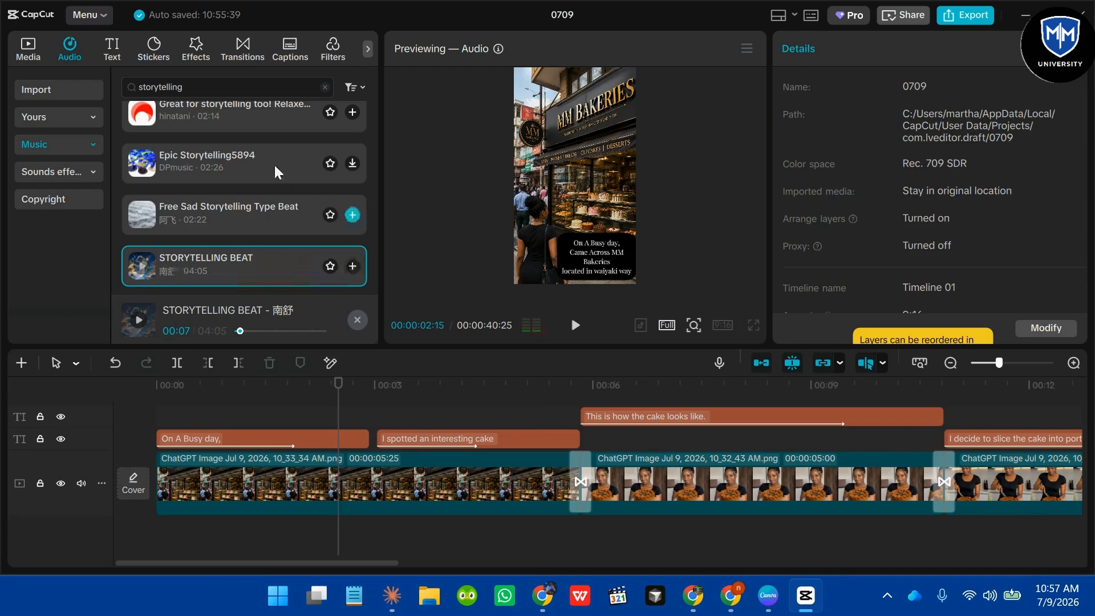
- Add the Gentle Storytelling Piano(1552815) track at the start of the timeline and play the video with it
scroll(274, 164, down, 5)
scroll(274, 163, up, 5)
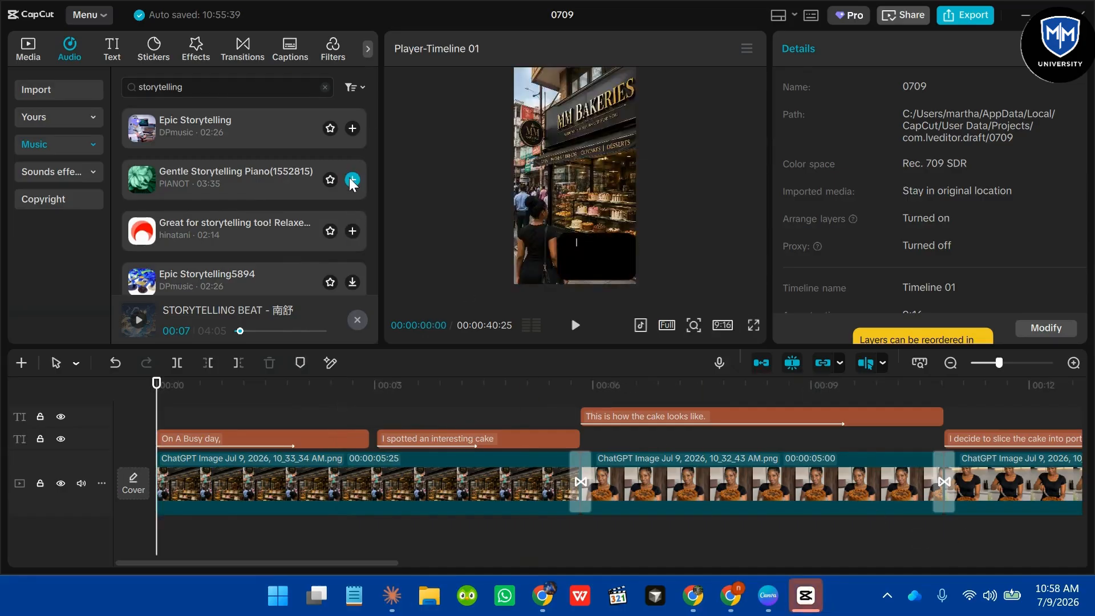
click(352, 179)
click(573, 325)
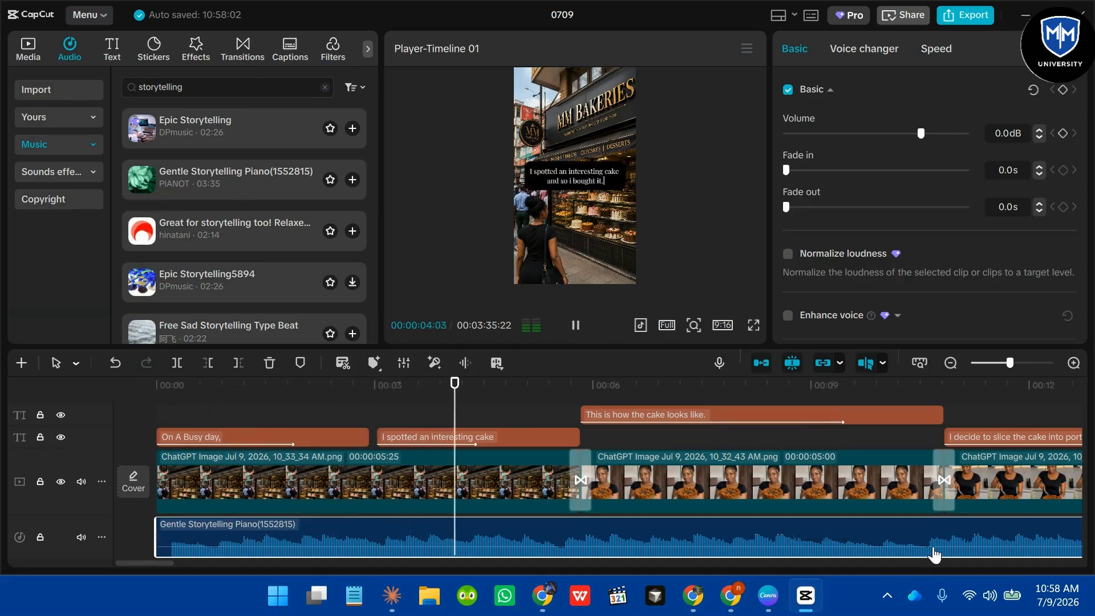
- Shorten the music to end just after the last clip with a 0.6 s fade-out, and play back the ending
click(993, 361)
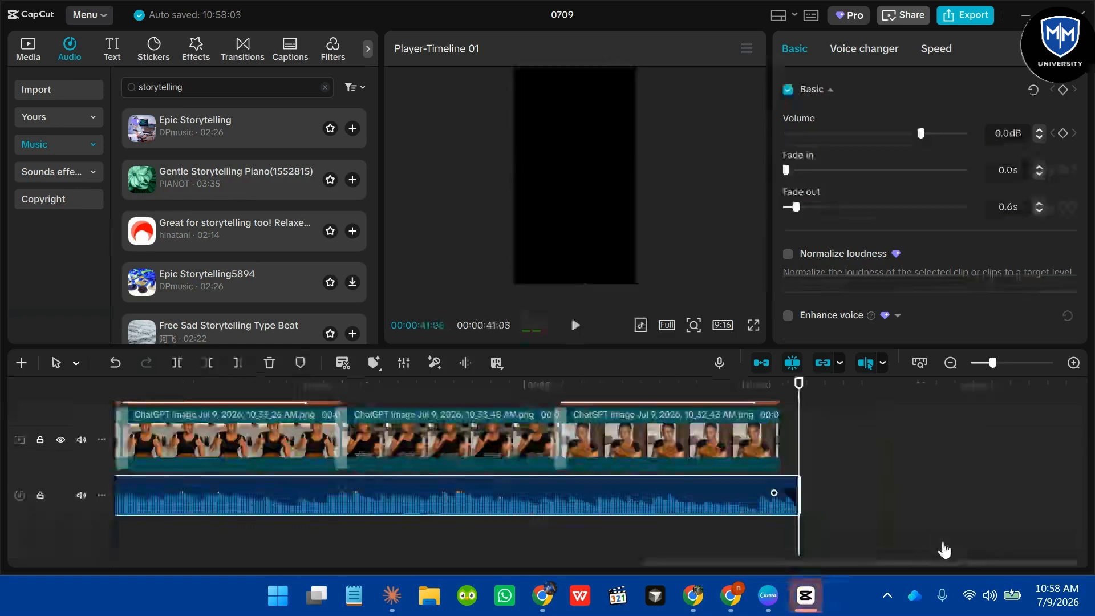
click(573, 326)
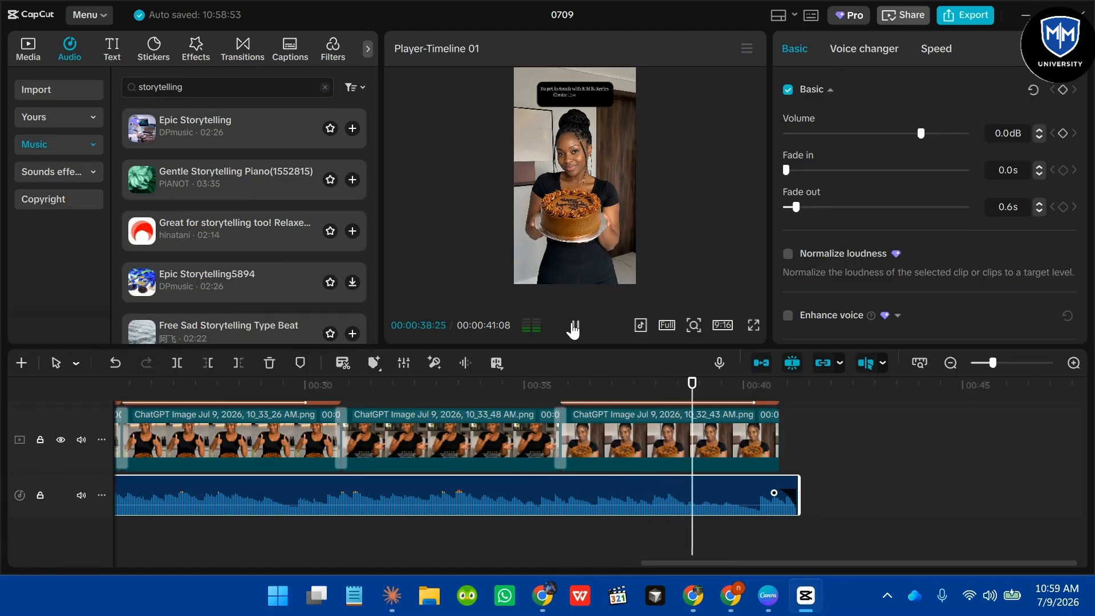
click(573, 327)
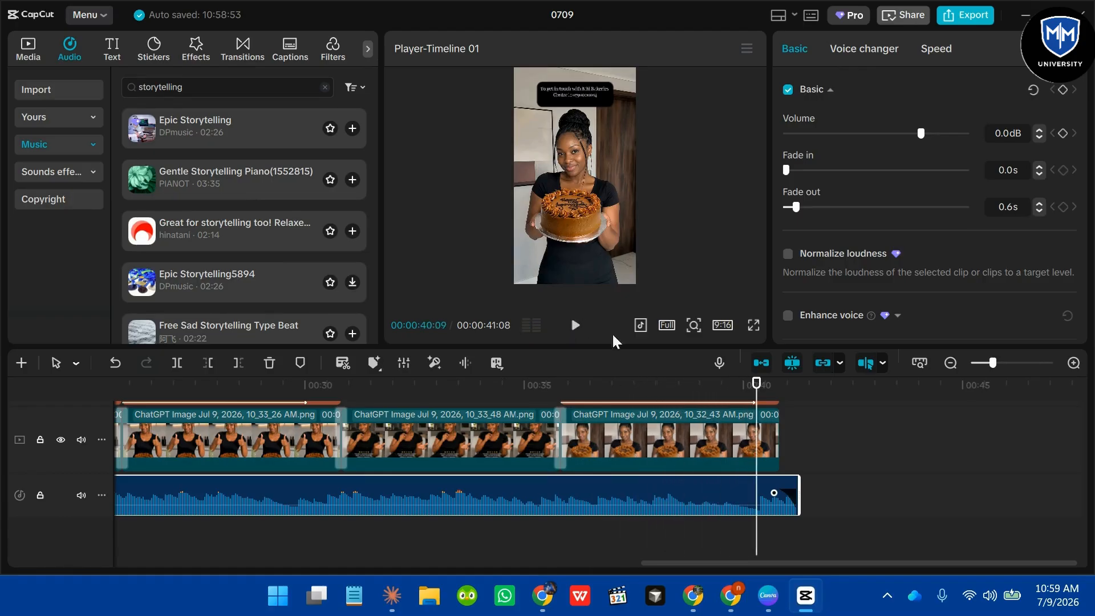
- Apply the darkening Out animation from the Trending presets to the last video clip
click(764, 450)
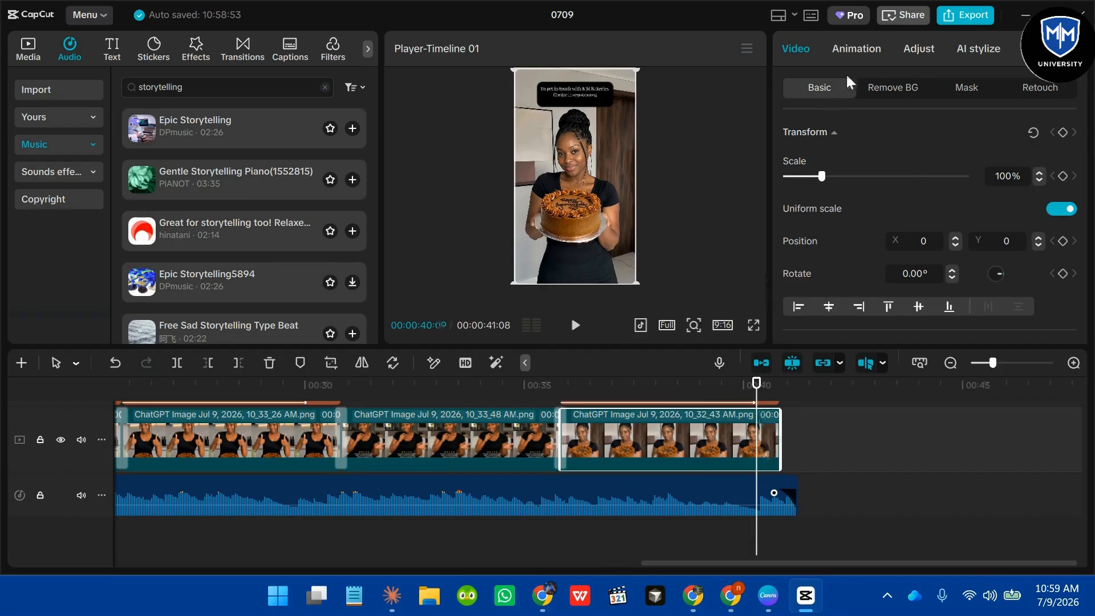
click(866, 53)
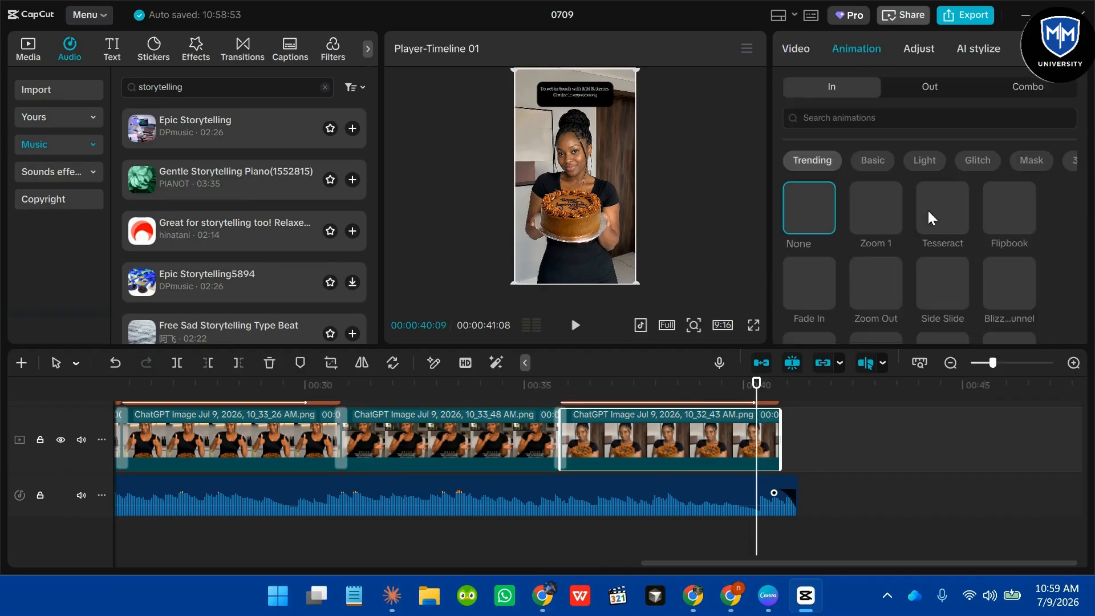
scroll(929, 216, down, 1)
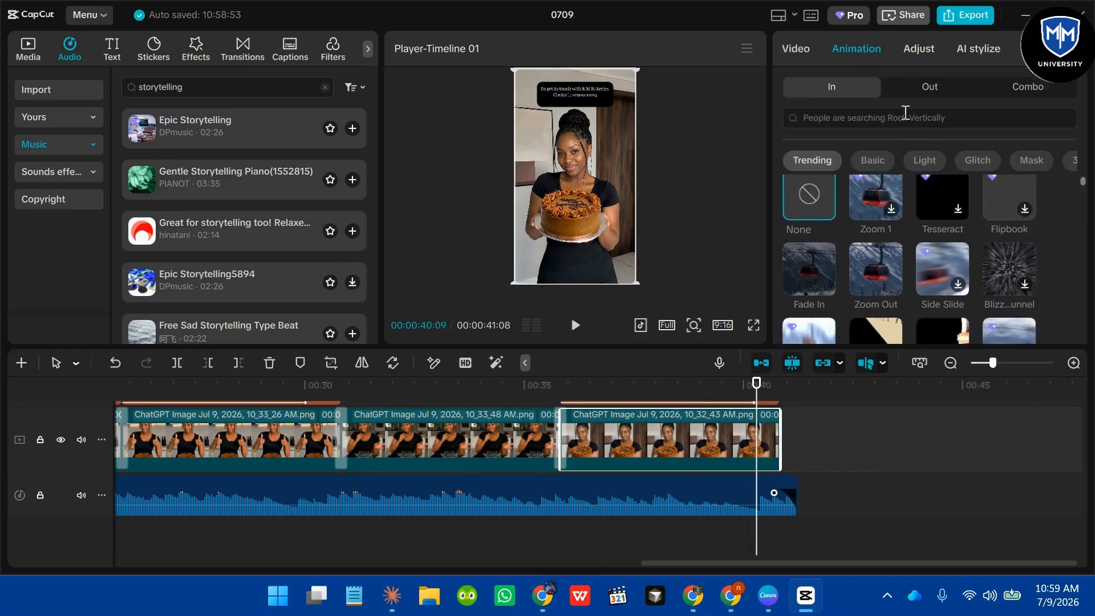
click(915, 89)
click(816, 282)
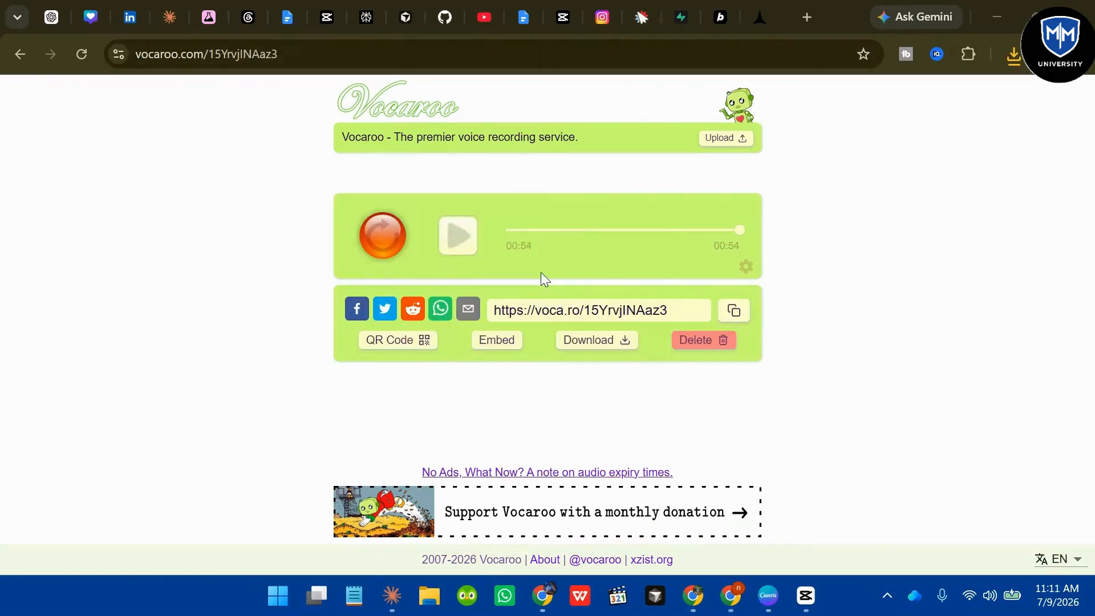
- Play the voice-over recording in Vocaroo and switch back to CapCut
click(457, 247)
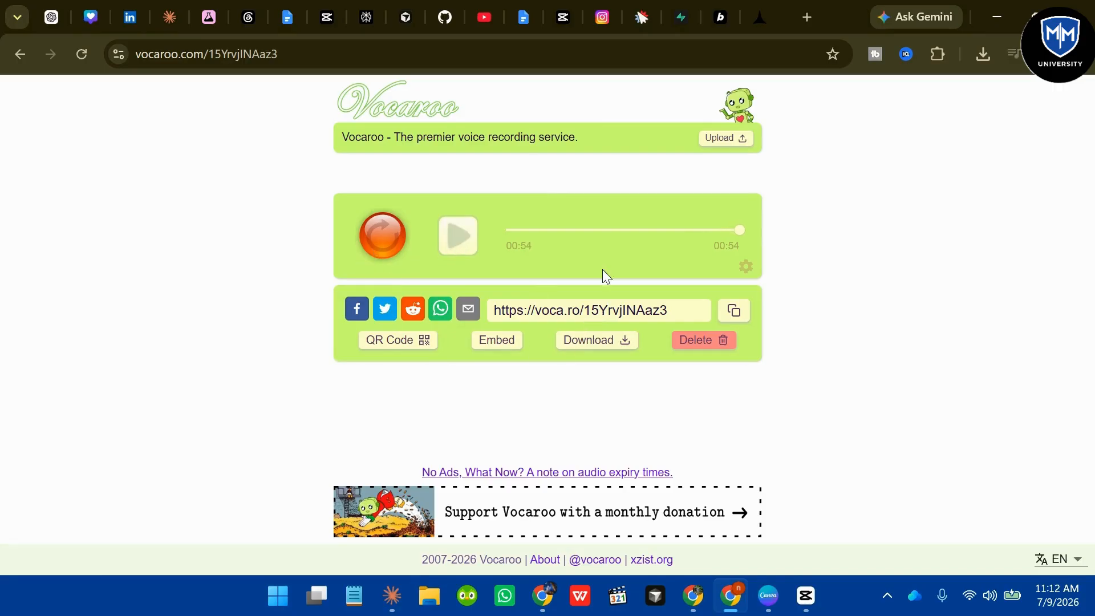
click(805, 594)
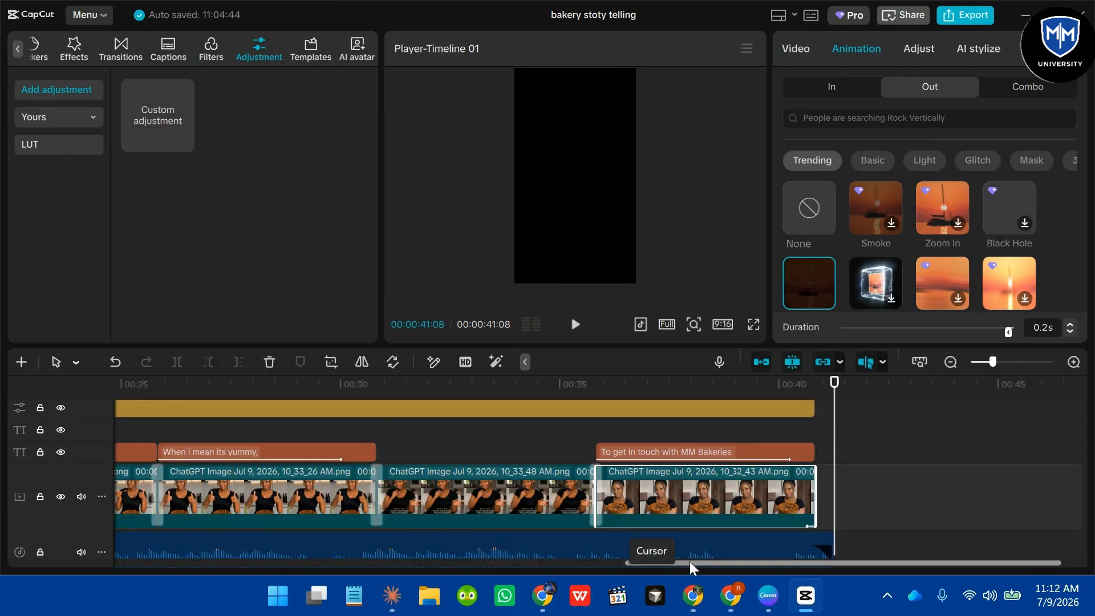
- Import the Vocaroo 09 Jul 2026 voice recording from the Downloads folder into the project media
drag(691, 563, 133, 541)
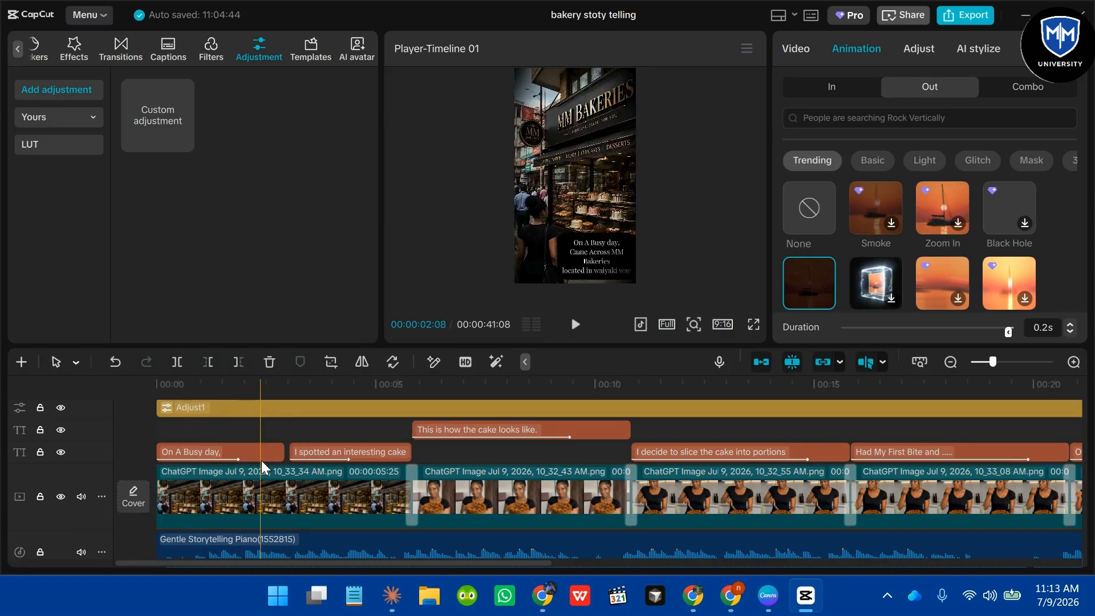
right_click(351, 447)
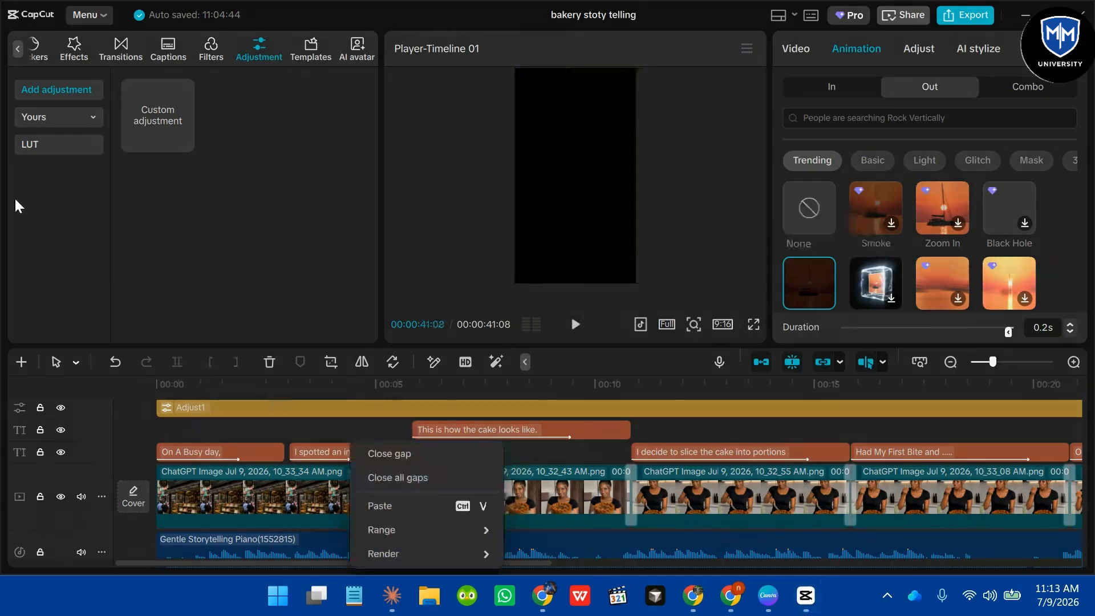
click(20, 51)
click(20, 52)
click(25, 51)
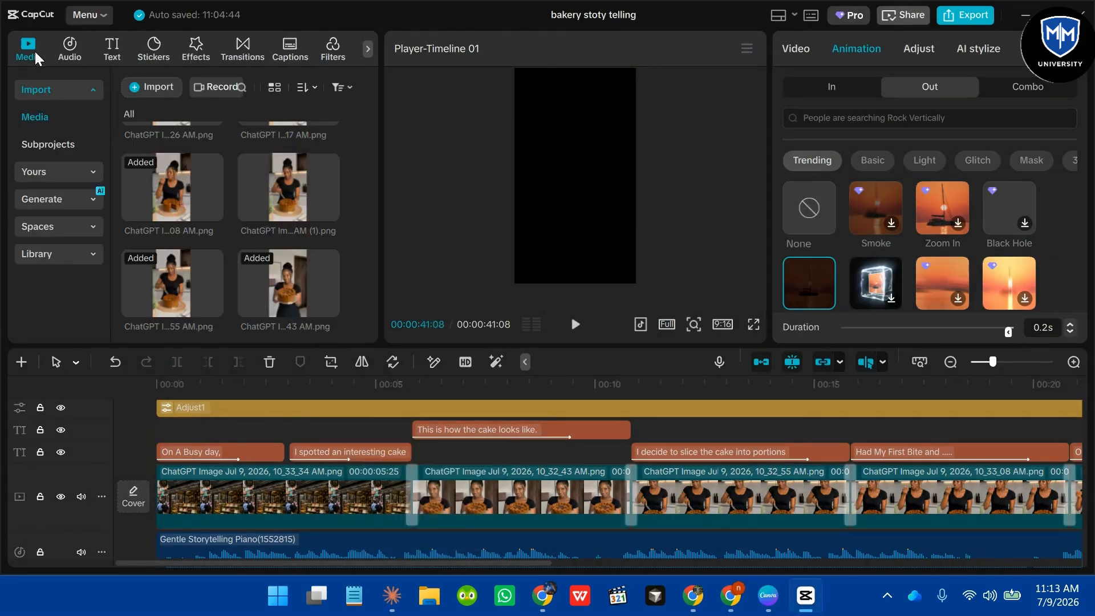
click(147, 86)
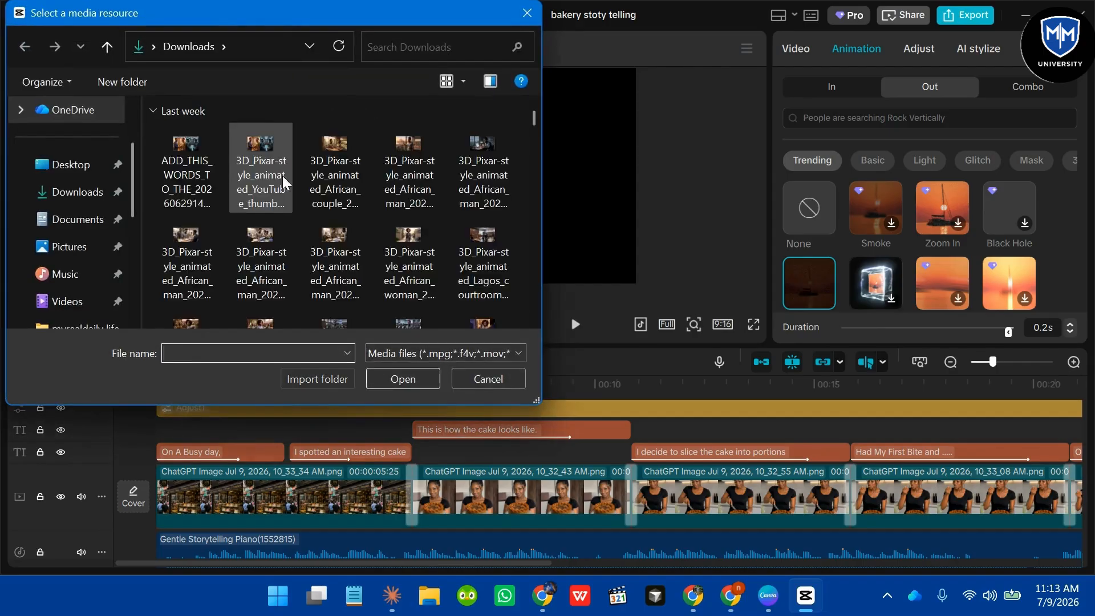
click(203, 168)
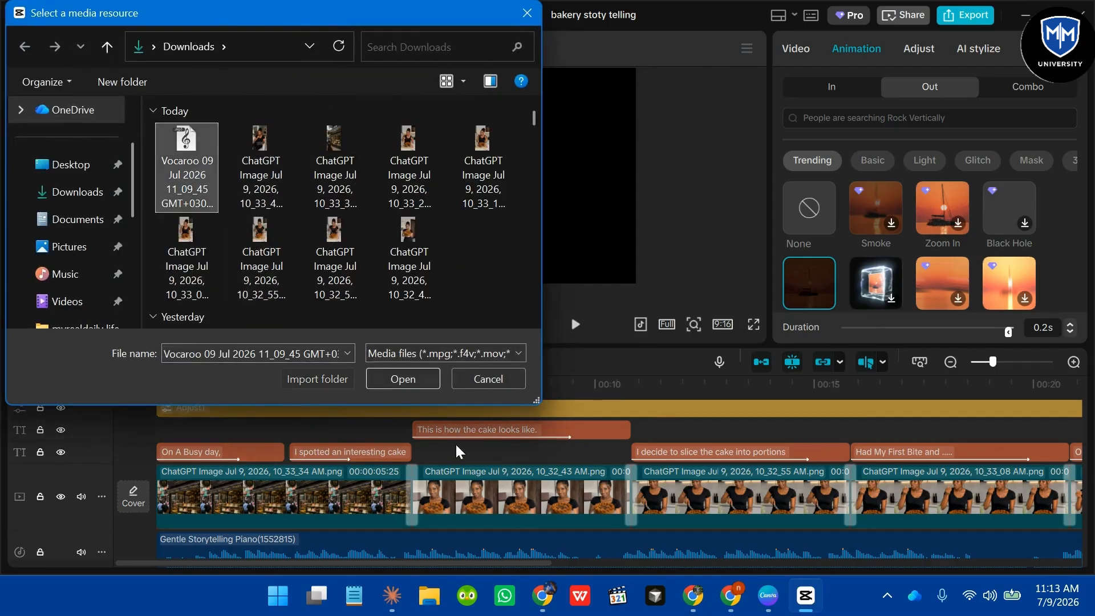
click(416, 378)
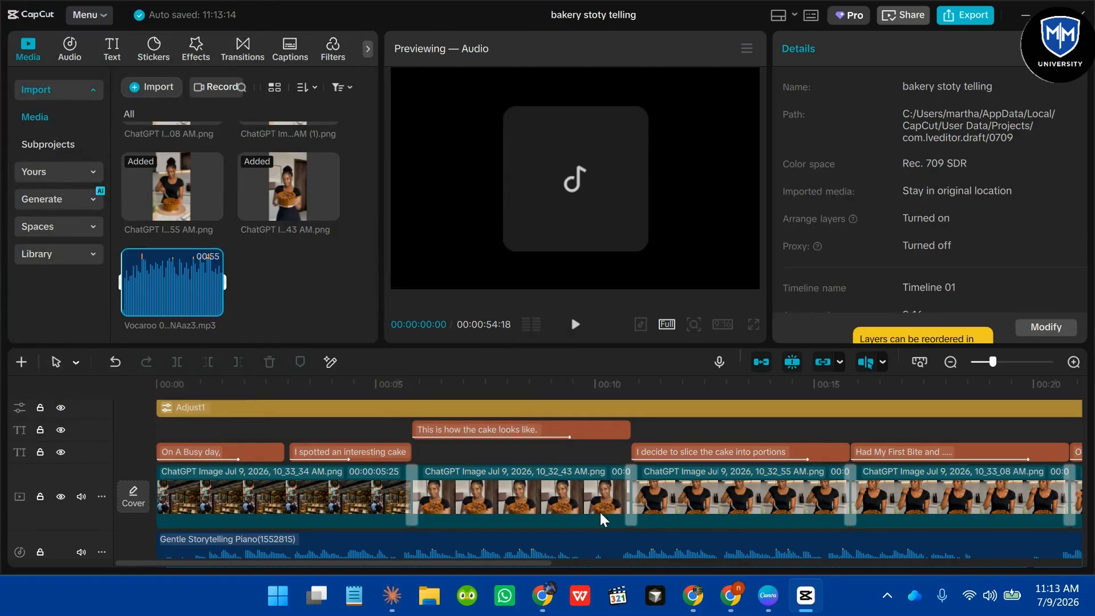
- Place the Vocaroo voice recording on a new audio track below the music, starting at the beginning of the timeline
scroll(600, 516, down, 1)
scroll(600, 517, down, 1)
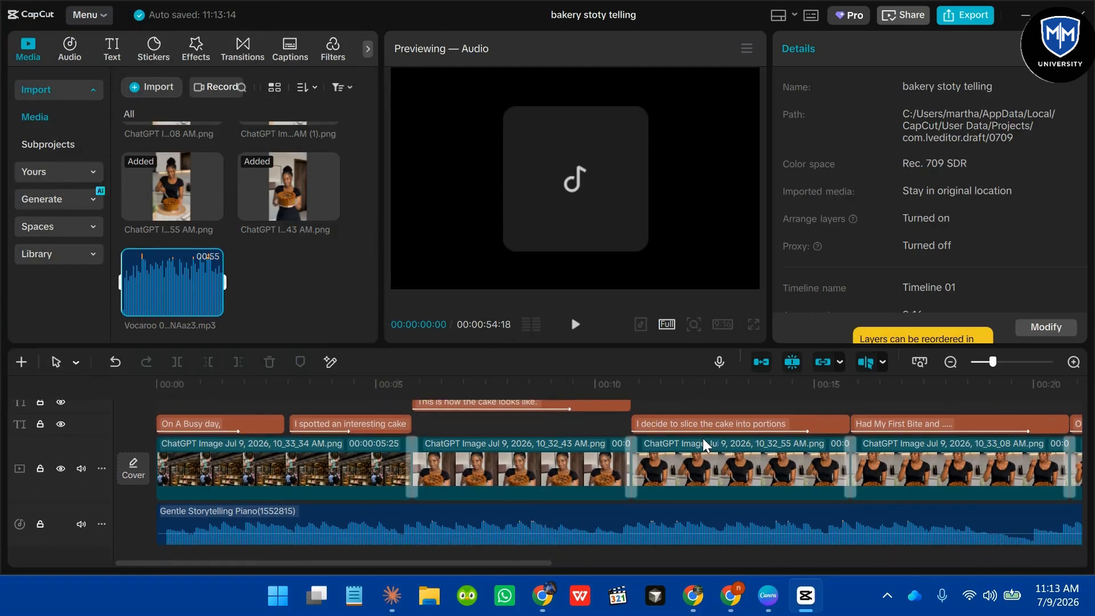
drag(171, 282, 199, 534)
drag(359, 542, 320, 538)
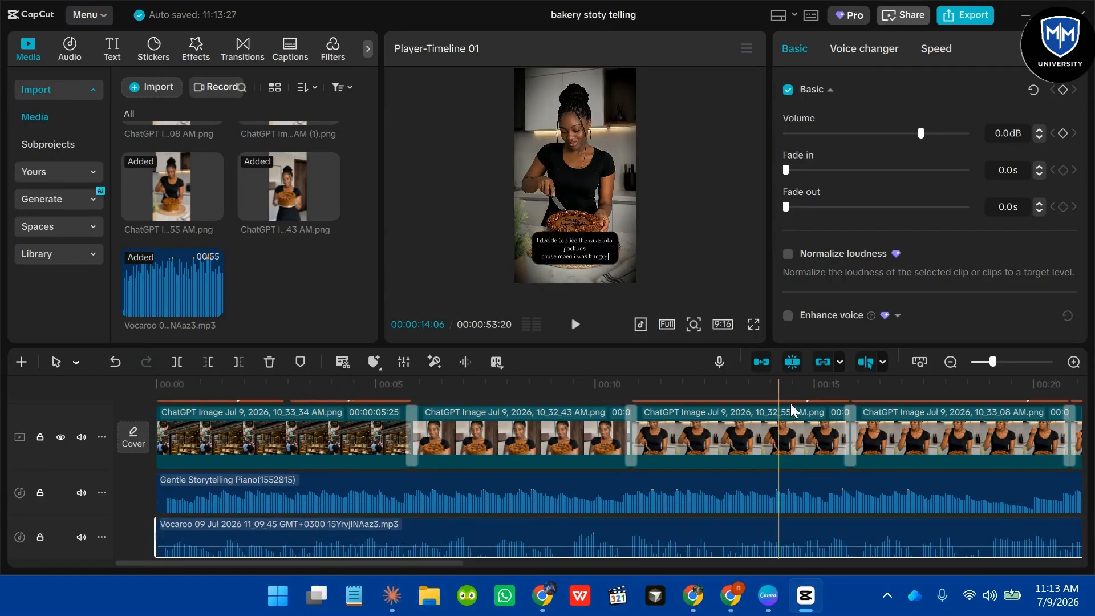
- Compare the voice recording's length with the end of the video clips and the music on the timeline
click(986, 362)
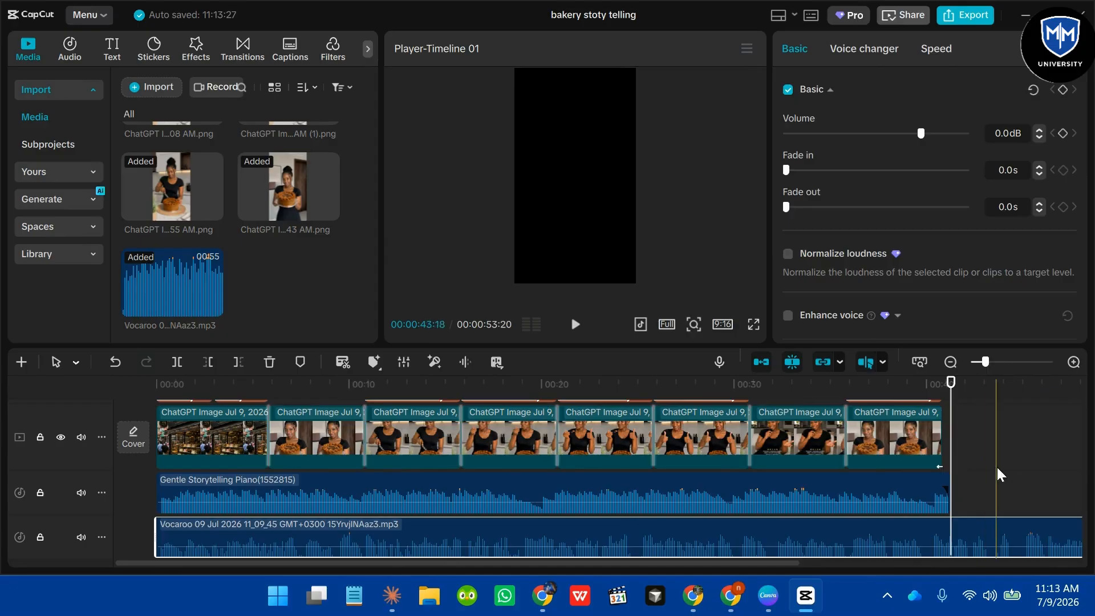
scroll(997, 468, up, 1)
scroll(997, 472, up, 1)
scroll(997, 472, down, 2)
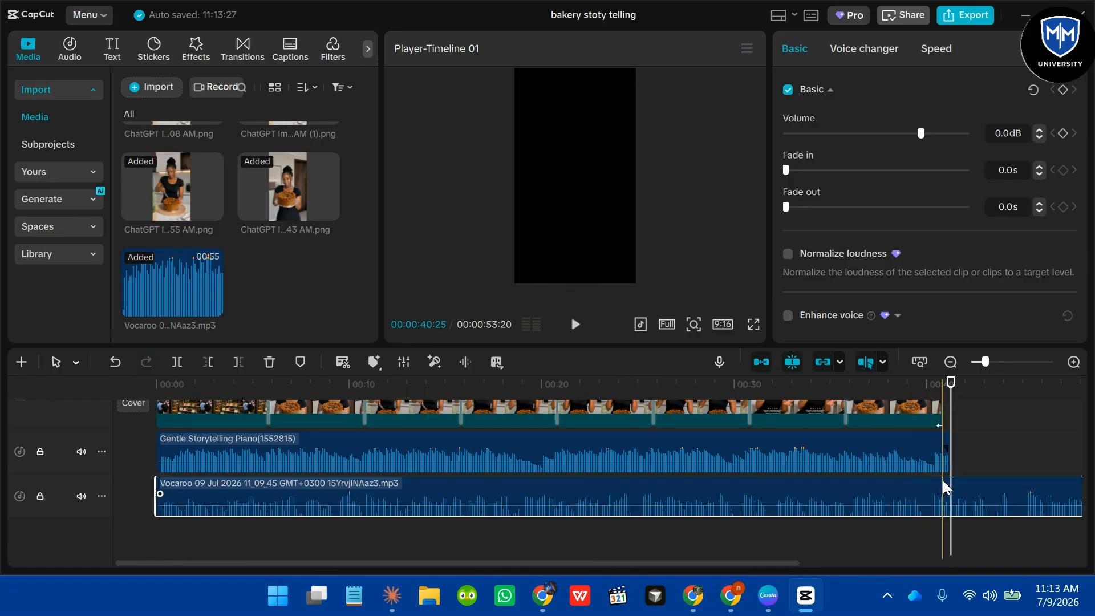
scroll(945, 484, up, 1)
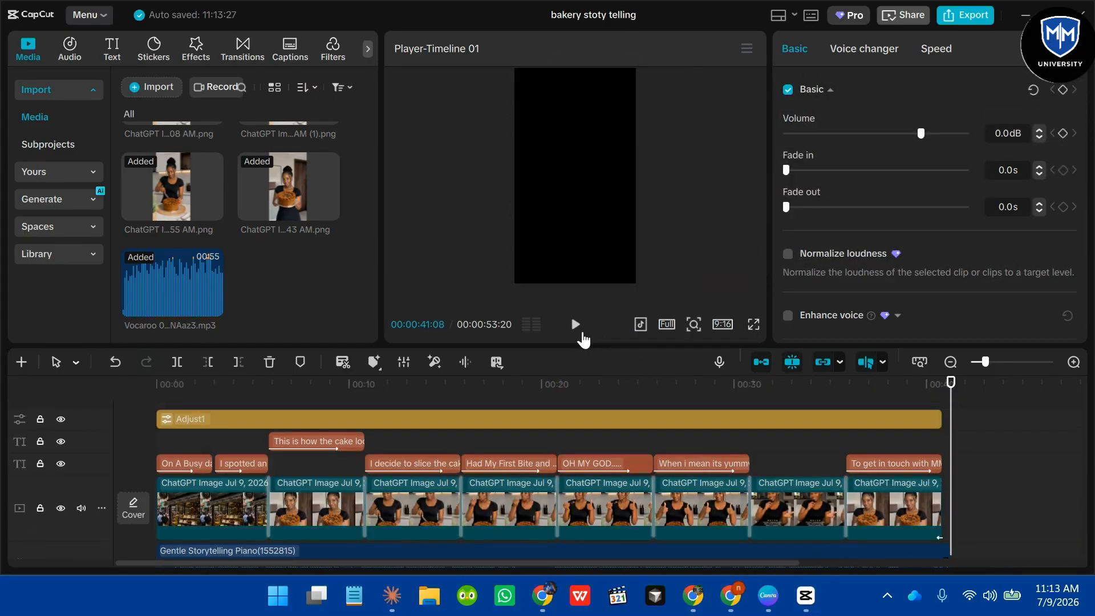
- Delete the text captions "When i mean its yummy", "OH MY GOD", "Had My First Bite and" and "I decide to slice the cake" from the timeline
click(962, 468)
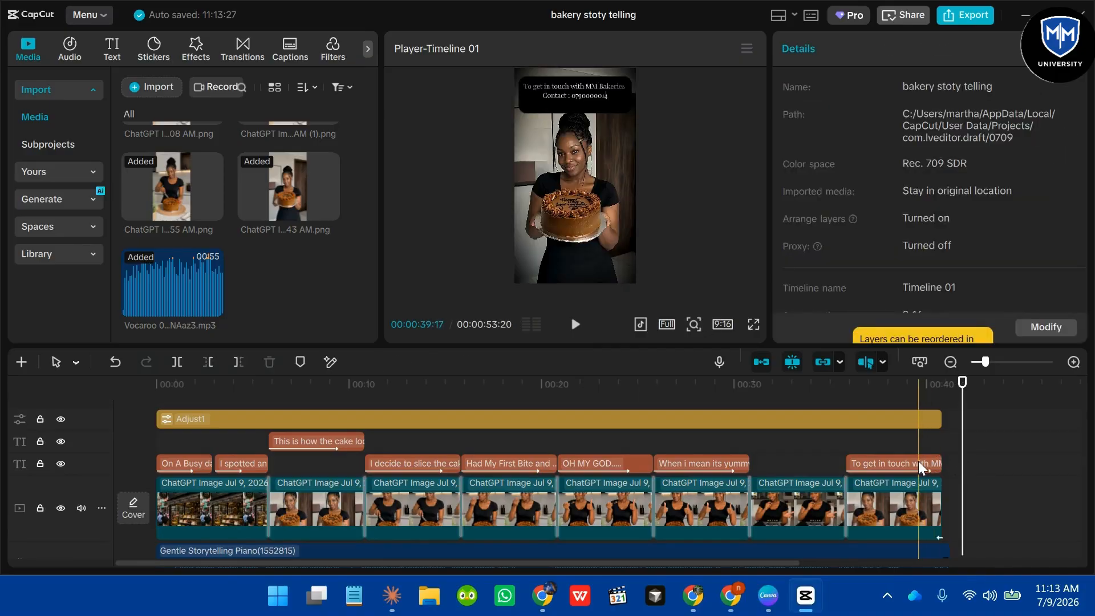
click(722, 465)
key(Delete)
click(623, 465)
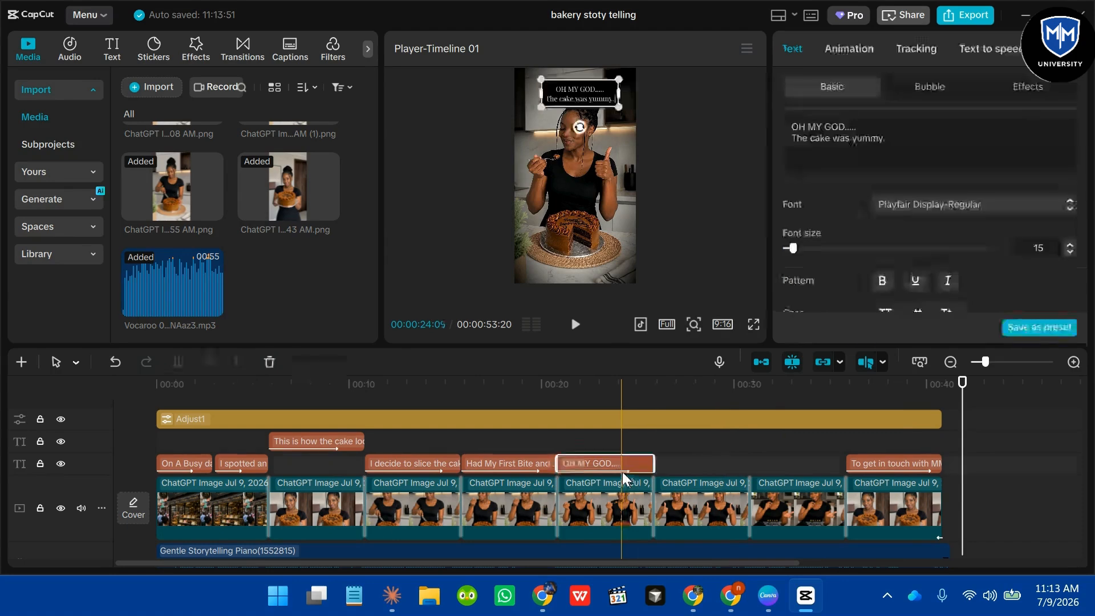
key(Delete)
click(524, 463)
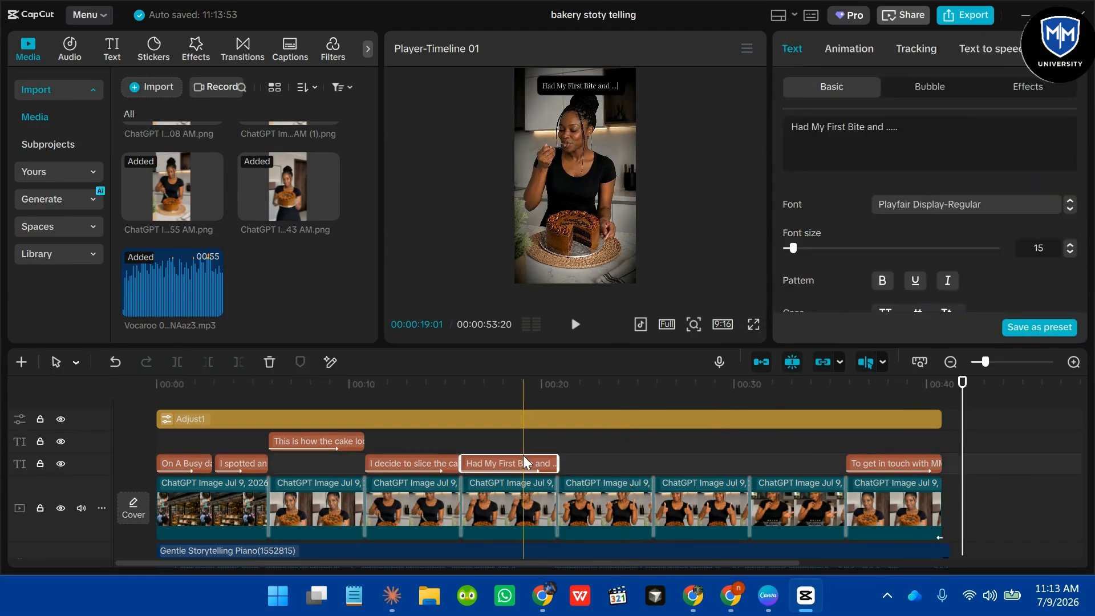
key(Delete)
click(441, 464)
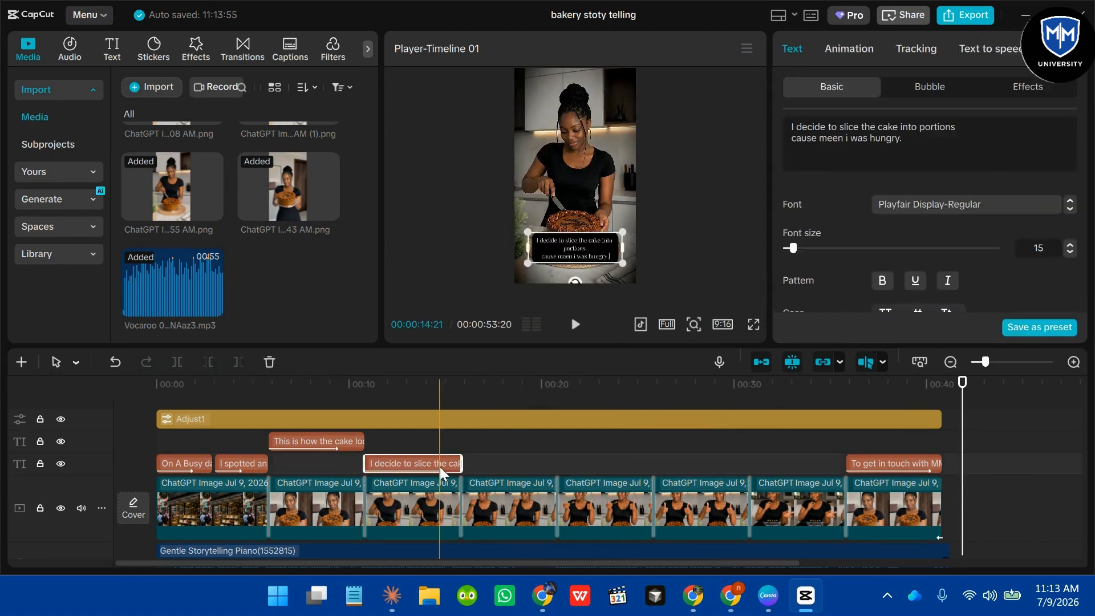
key(Delete)
- Delete the captions "This is how the cake looks like", "I spotted an interesting cake" and "On A Busy day", keeping only the closing contact caption
click(324, 442)
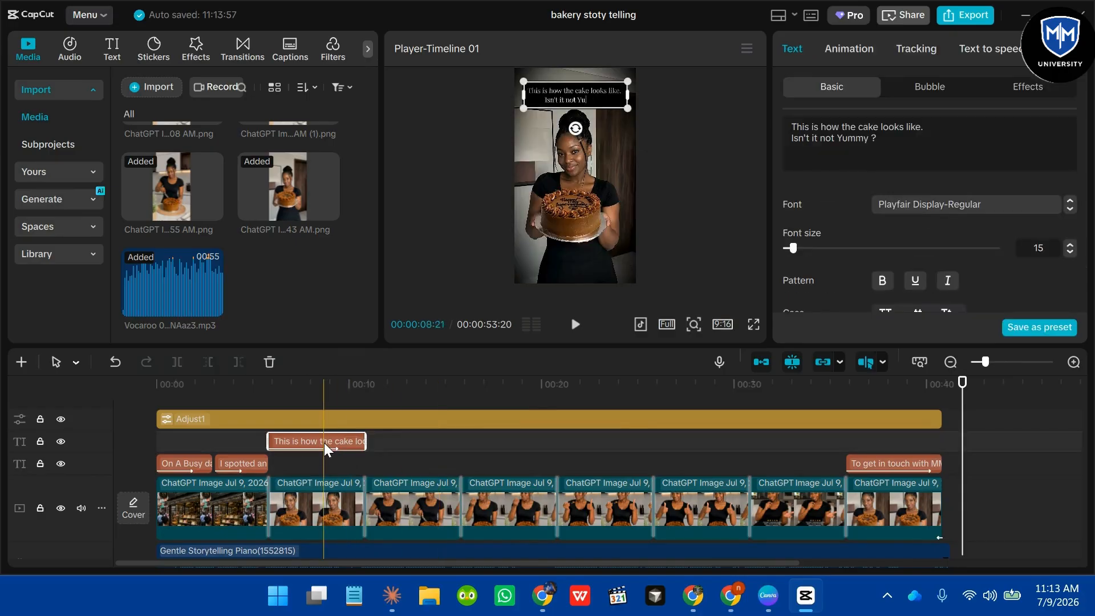
key(Delete)
click(243, 442)
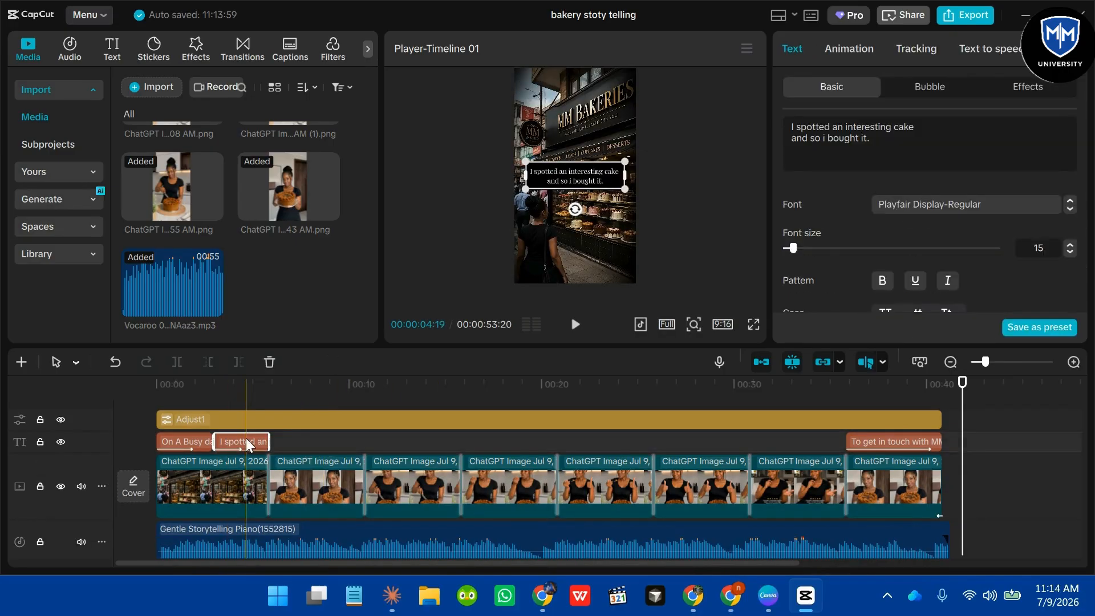
key(Delete)
click(184, 442)
key(Delete)
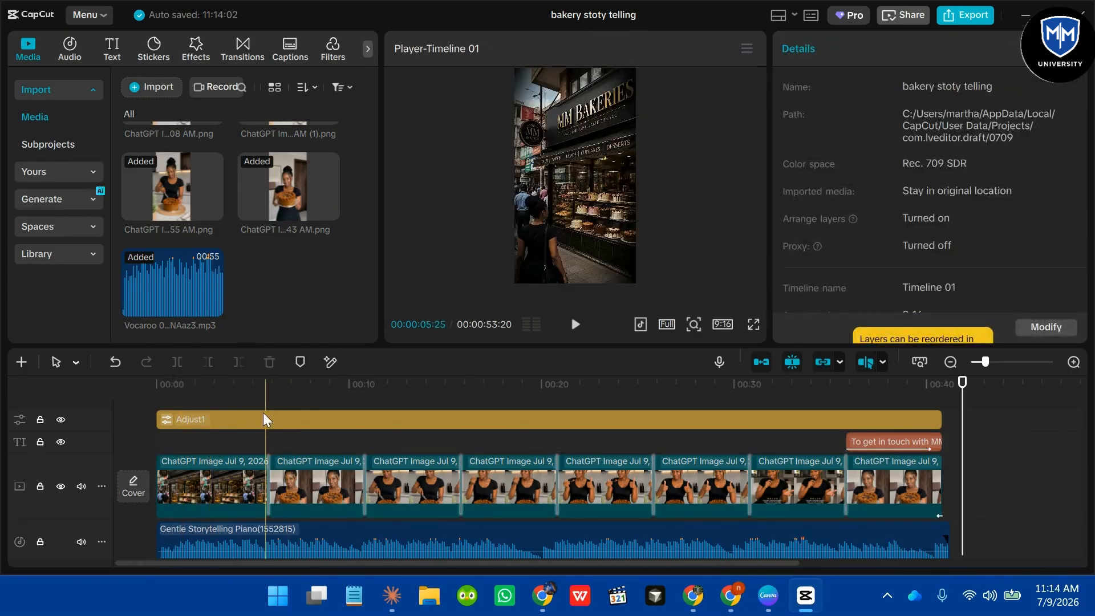
click(368, 49)
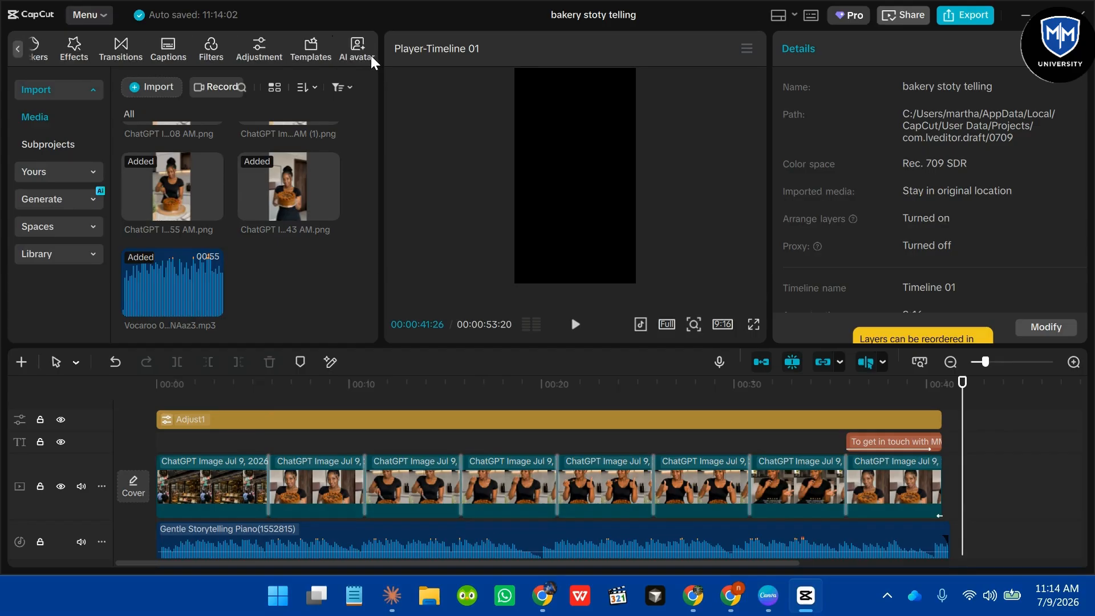
click(257, 50)
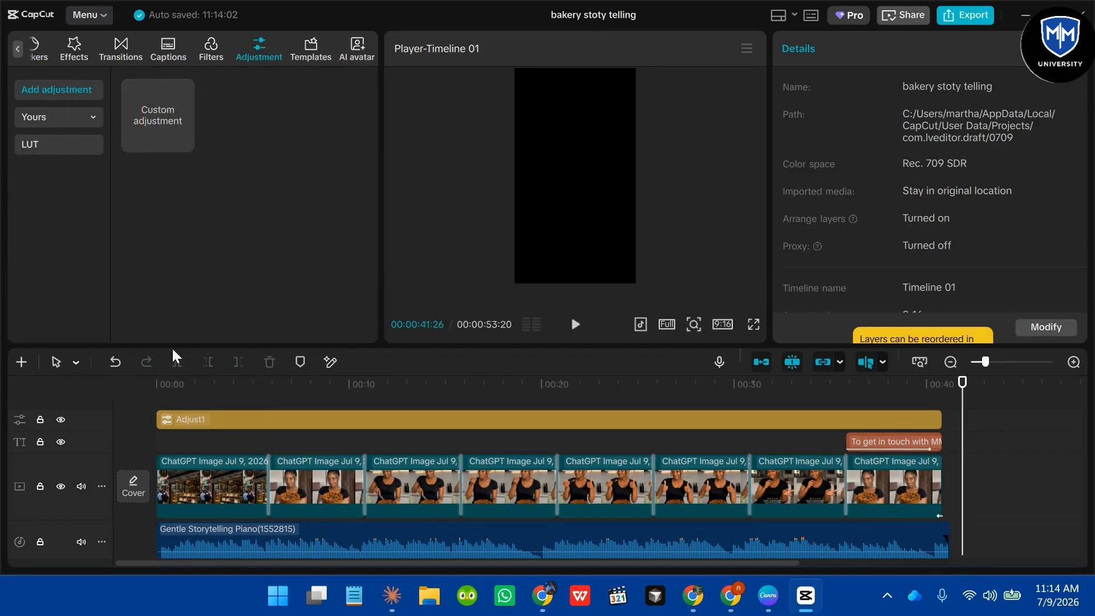
drag(171, 136, 169, 406)
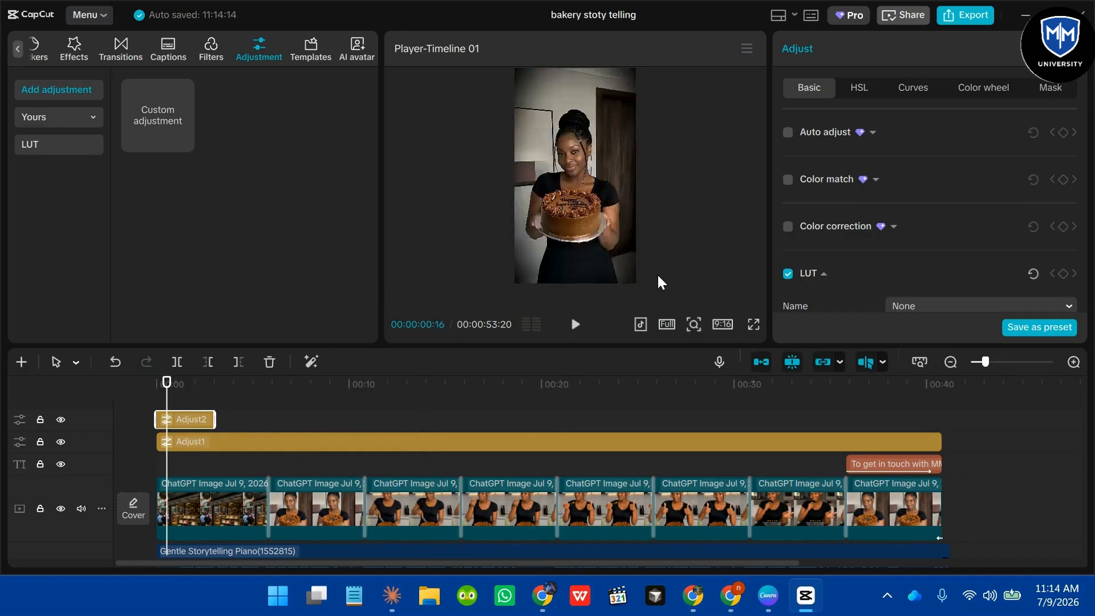
scroll(881, 149, down, 4)
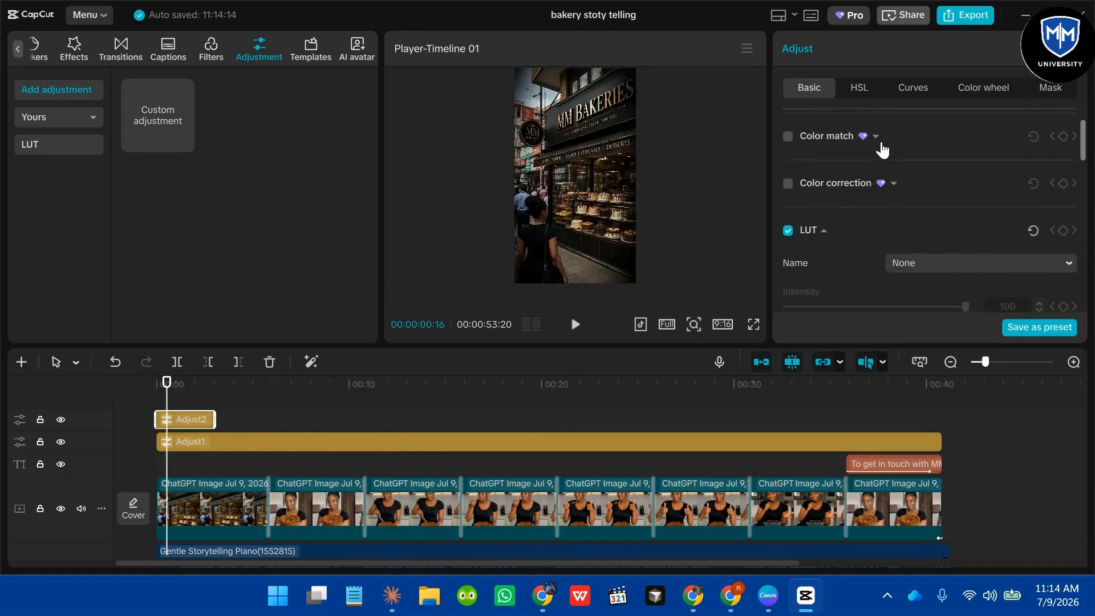
scroll(929, 257, down, 5)
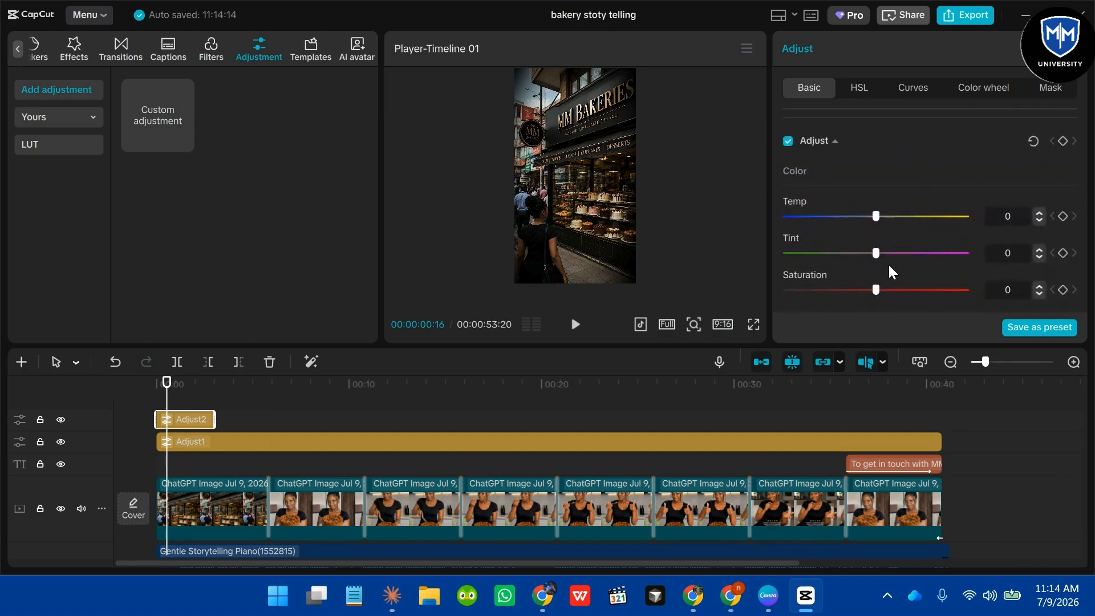
scroll(891, 272, down, 1)
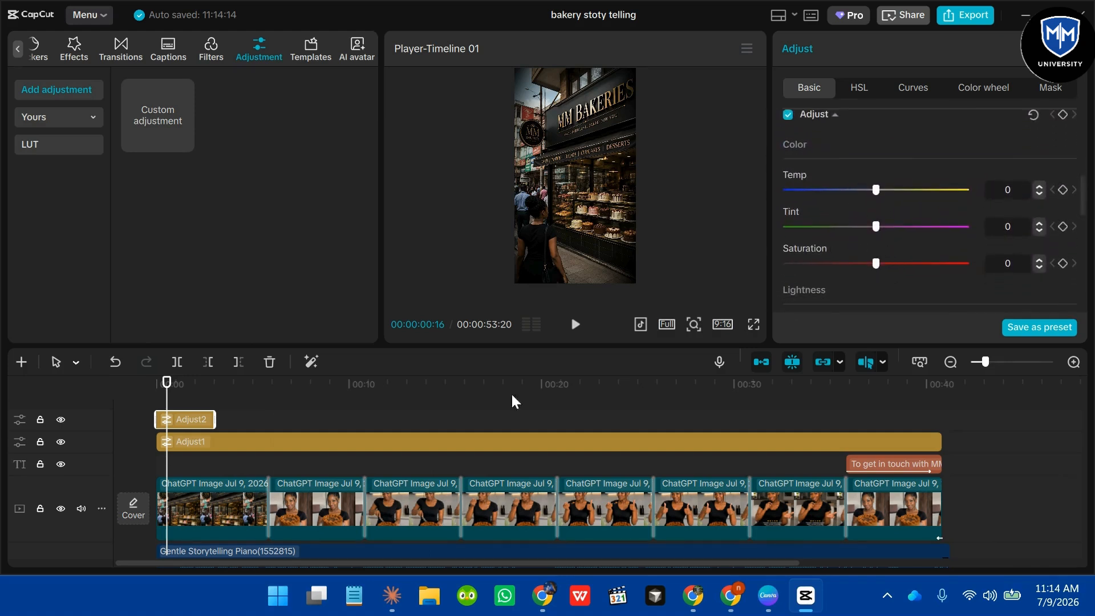
key(Delete)
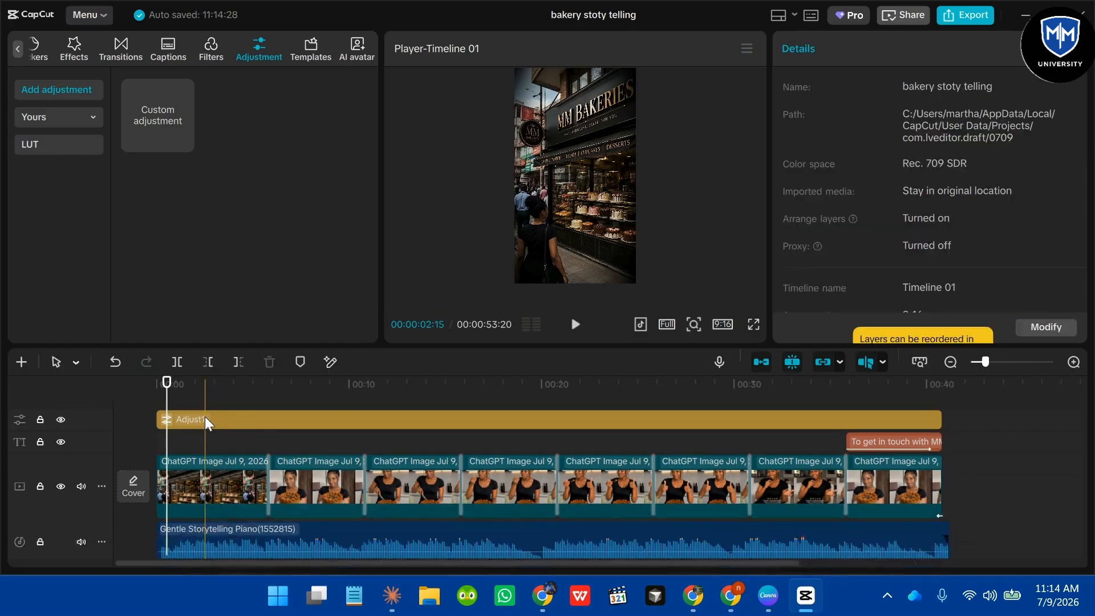
- Set the Fade effect of the full-length adjustment layer above the clips to 5
click(207, 423)
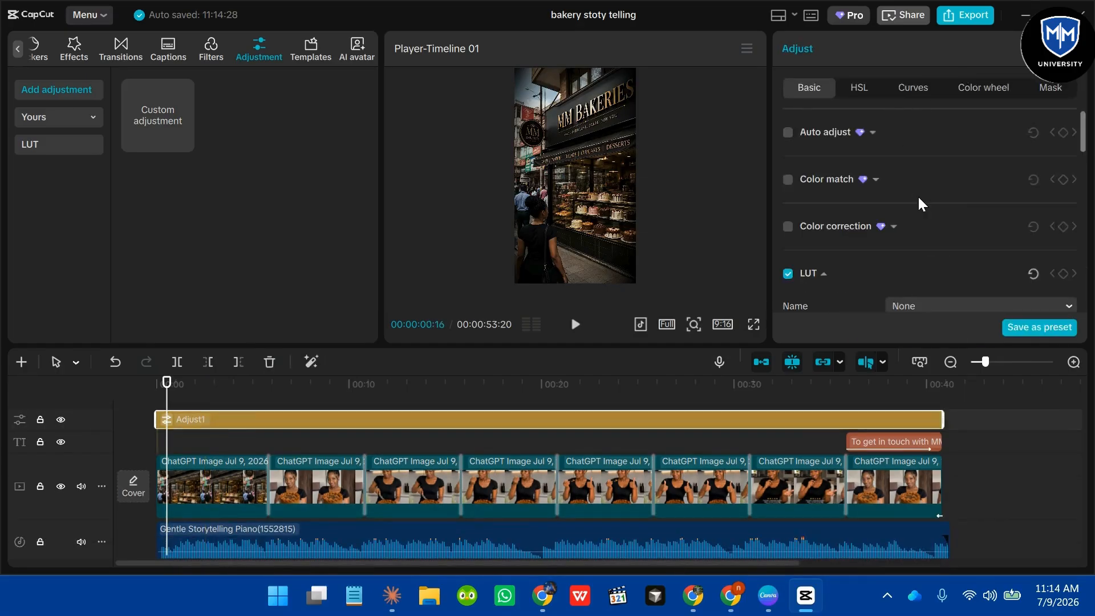
scroll(919, 204, down, 5)
scroll(919, 204, down, 4)
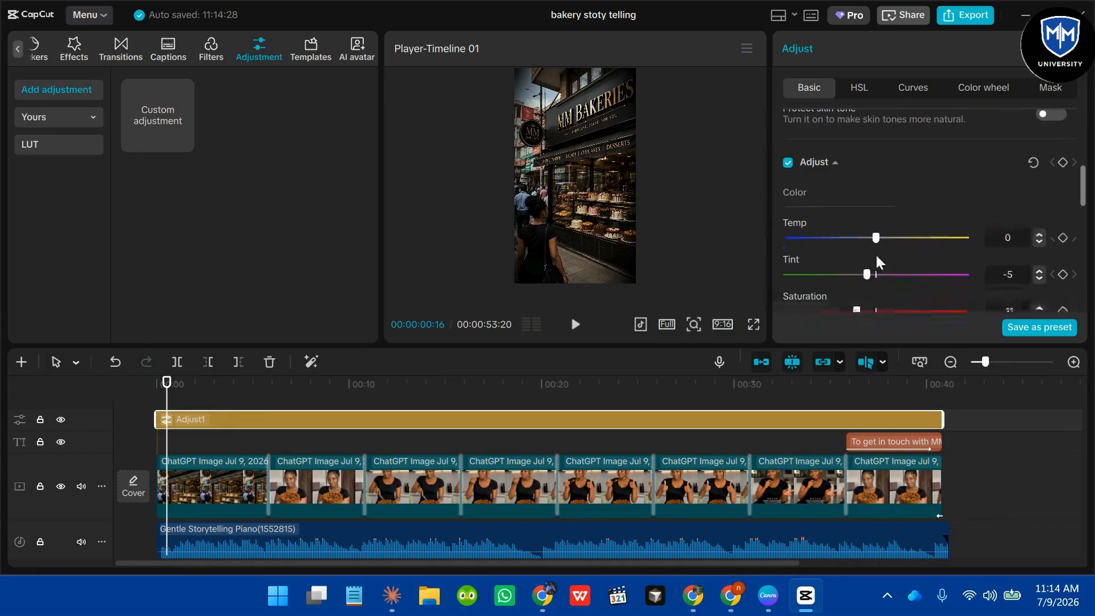
scroll(869, 257, down, 1)
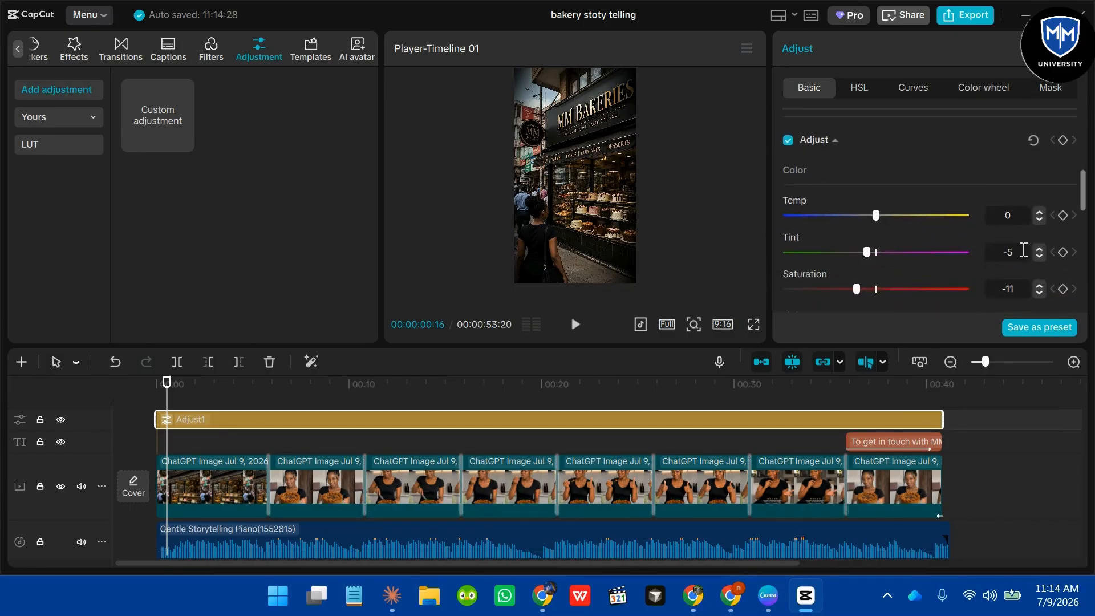
scroll(936, 246, down, 1)
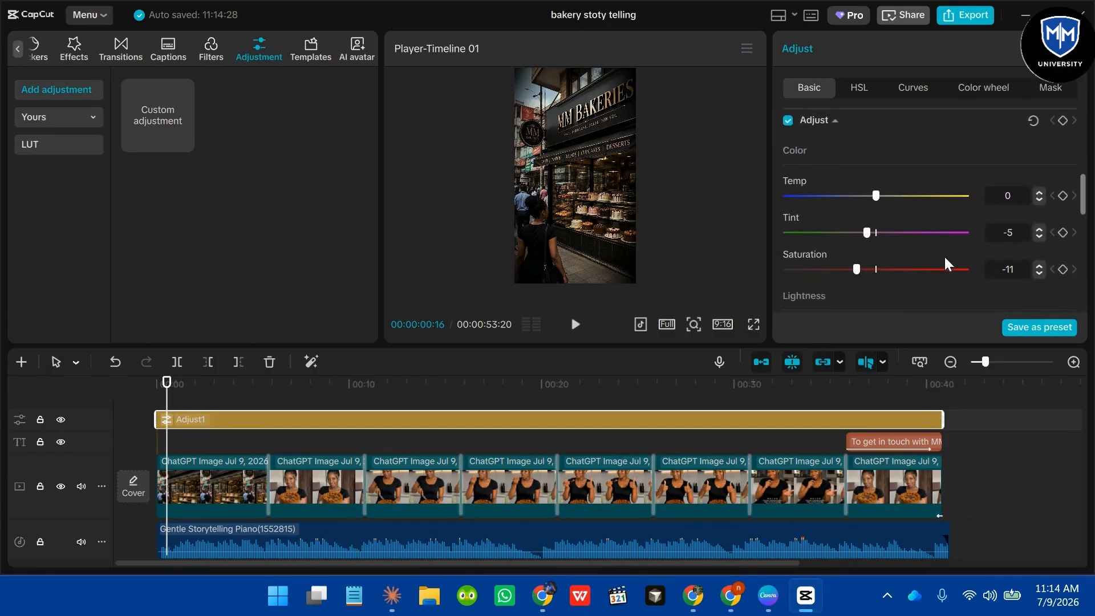
scroll(1036, 278, down, 5)
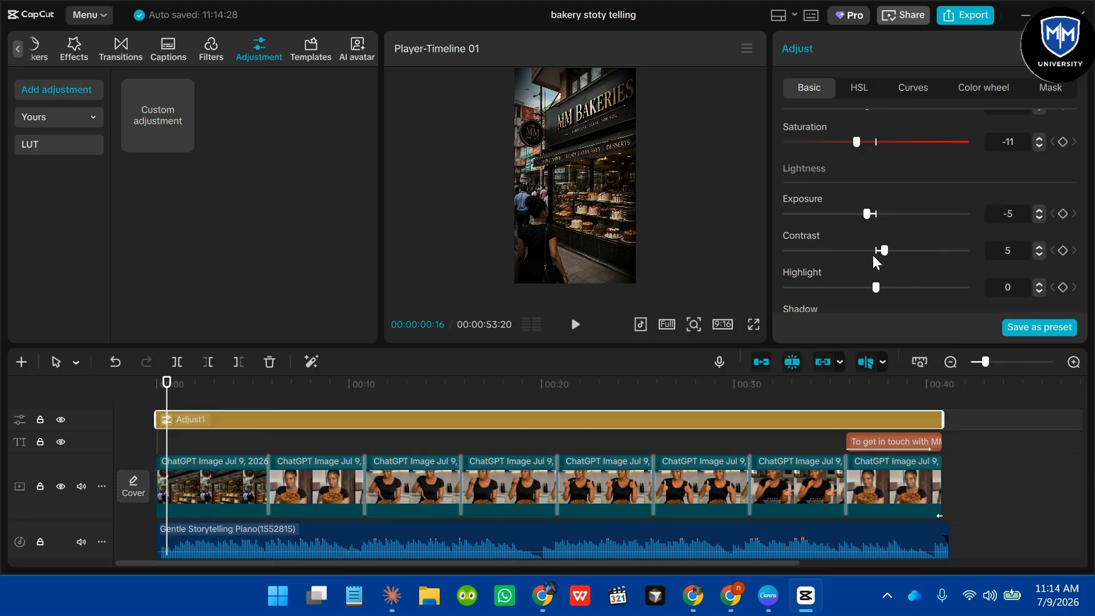
scroll(873, 267, down, 2)
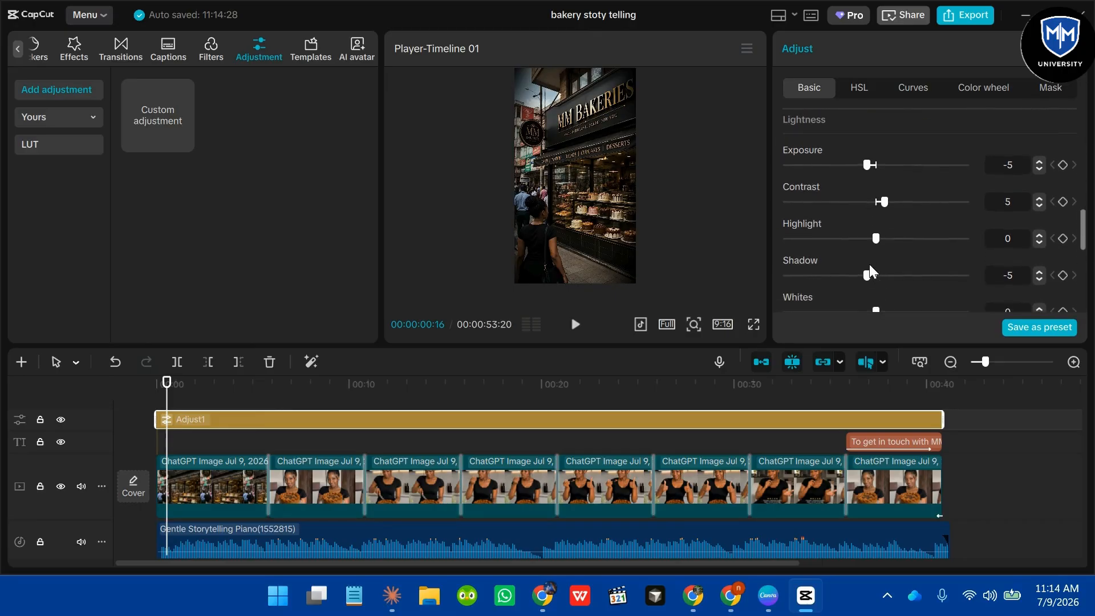
scroll(798, 283, down, 1)
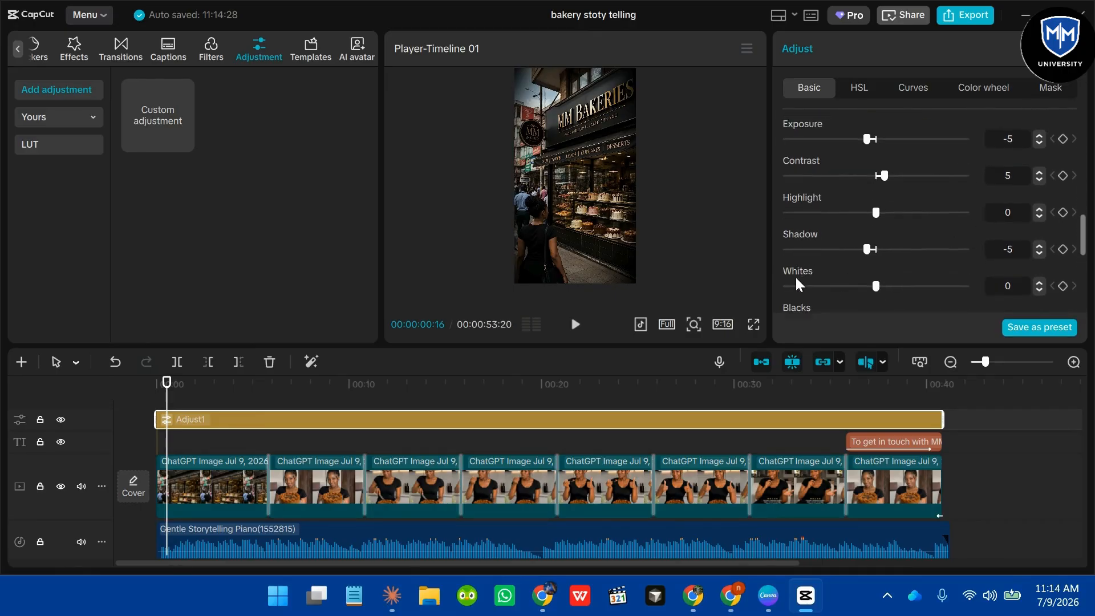
scroll(798, 285, down, 5)
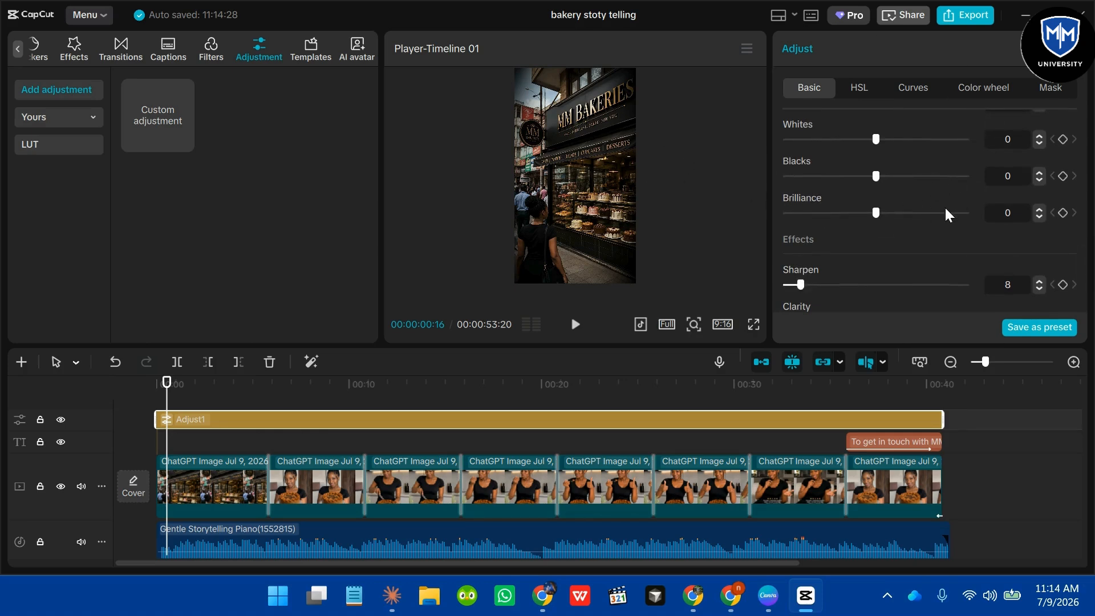
scroll(945, 214, down, 2)
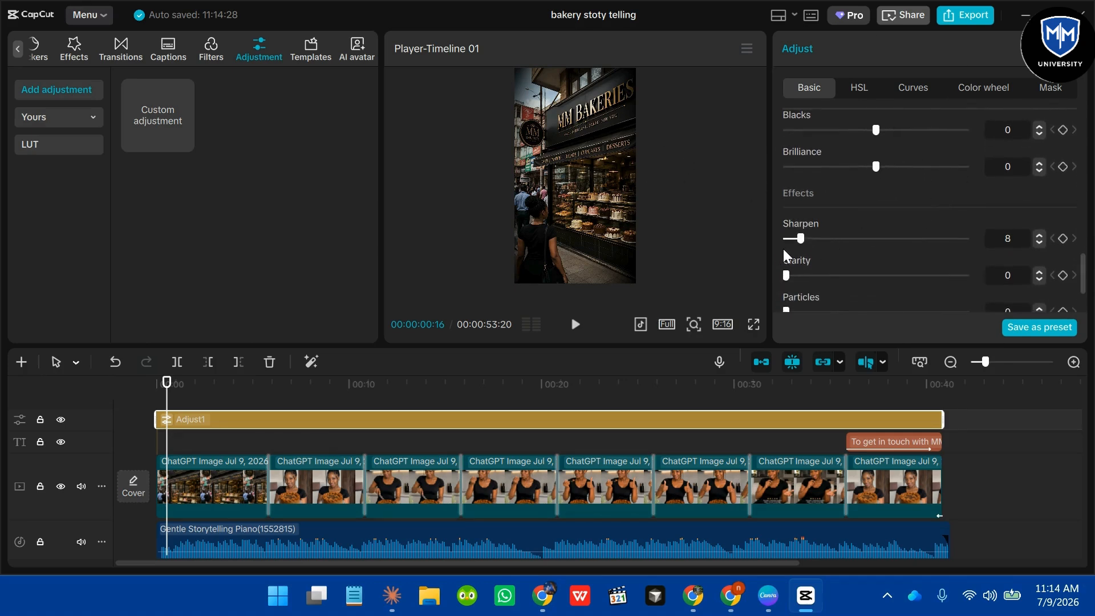
scroll(956, 246, down, 1)
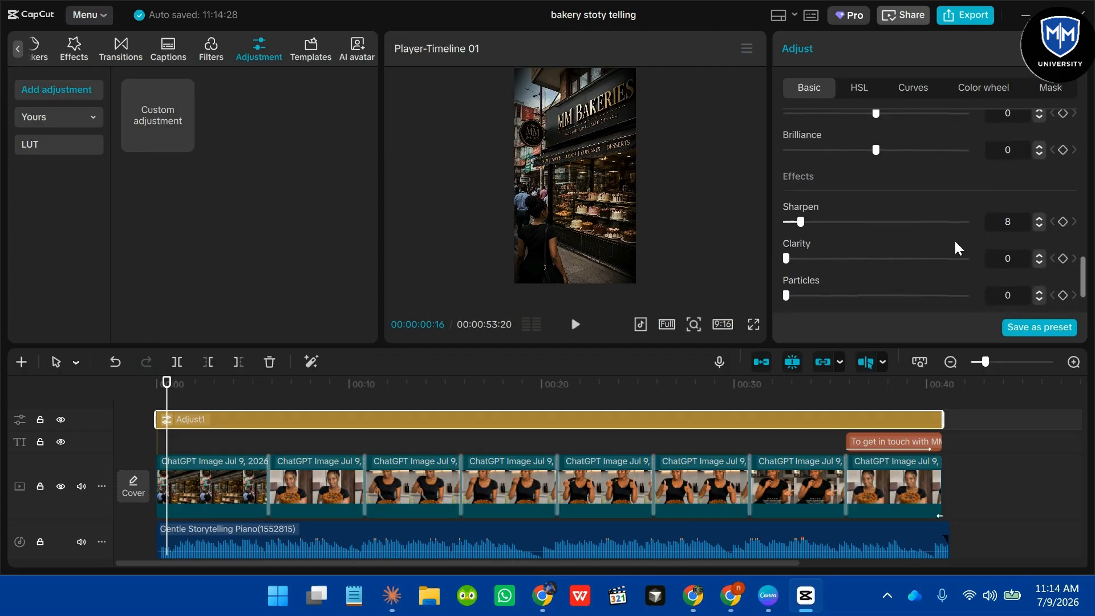
scroll(957, 246, down, 3)
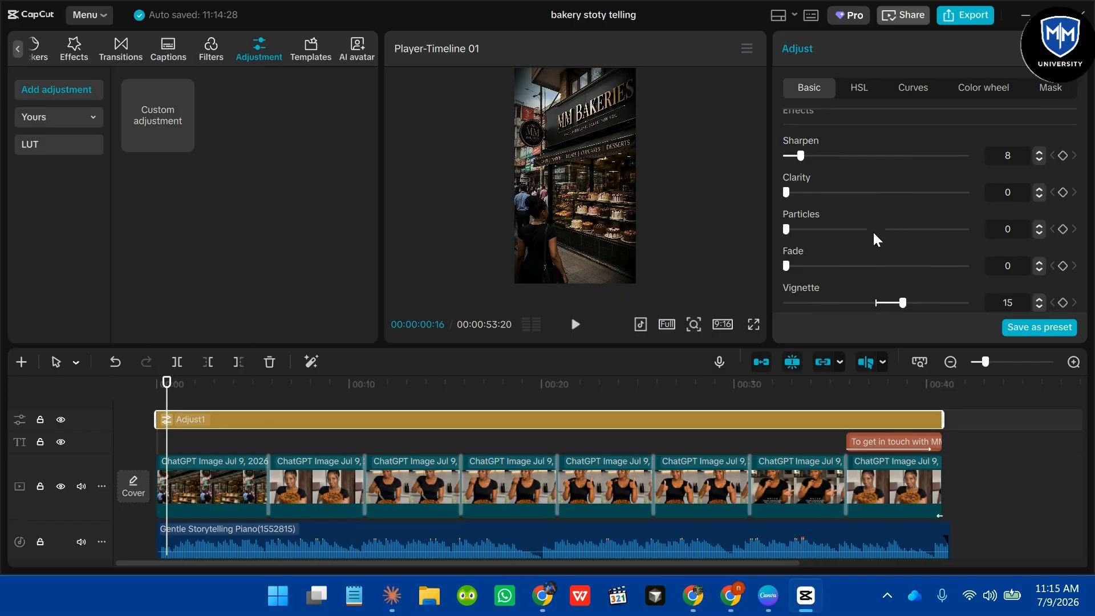
mouse_move(787, 267)
mouse_down()
mouse_move(847, 266)
mouse_move(804, 273)
mouse_up()
drag(803, 273, 794, 273)
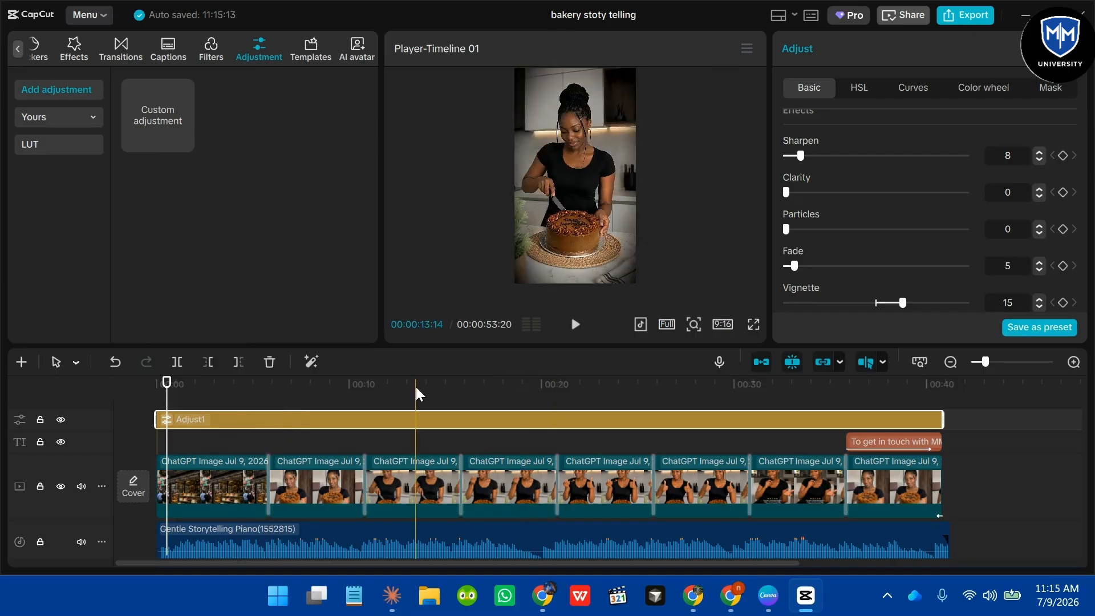
- Speed up the Vocaroo voice recording on the bottom audio track to 1.10x
scroll(486, 542, down, 3)
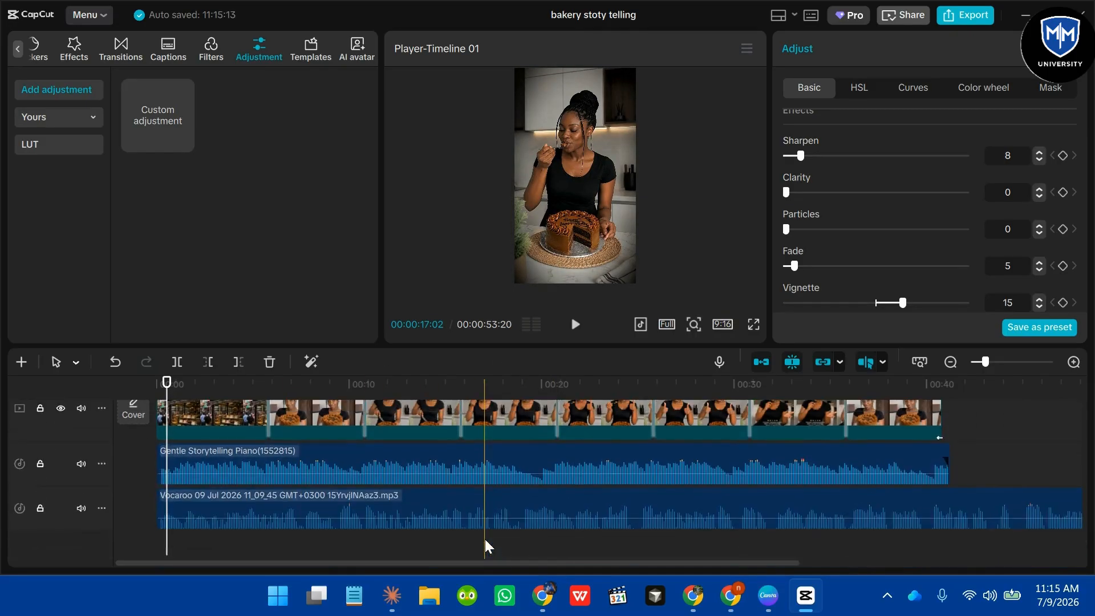
click(473, 506)
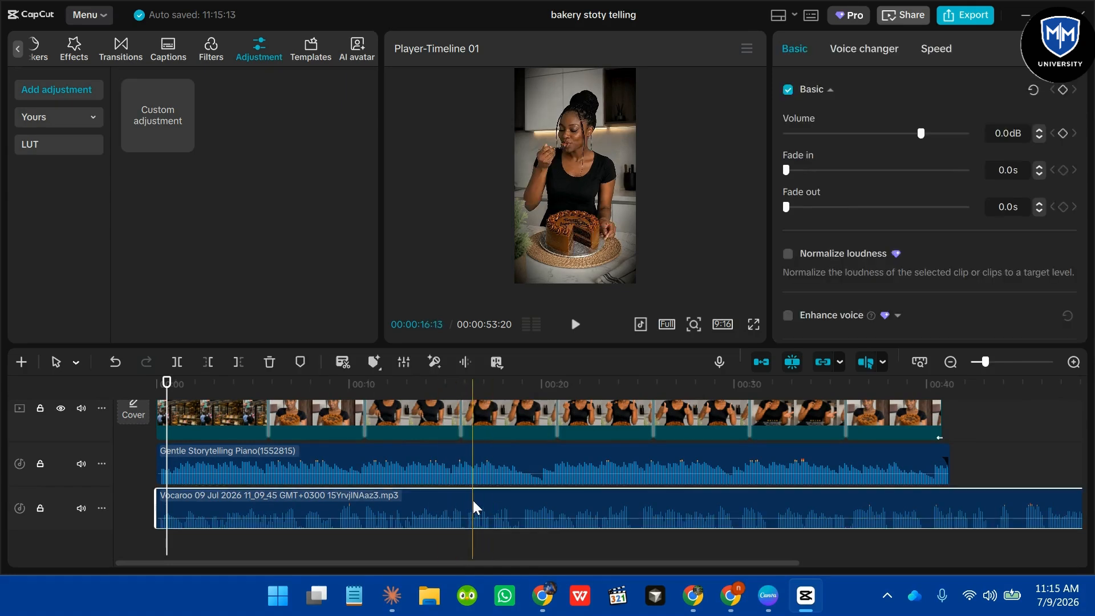
click(938, 48)
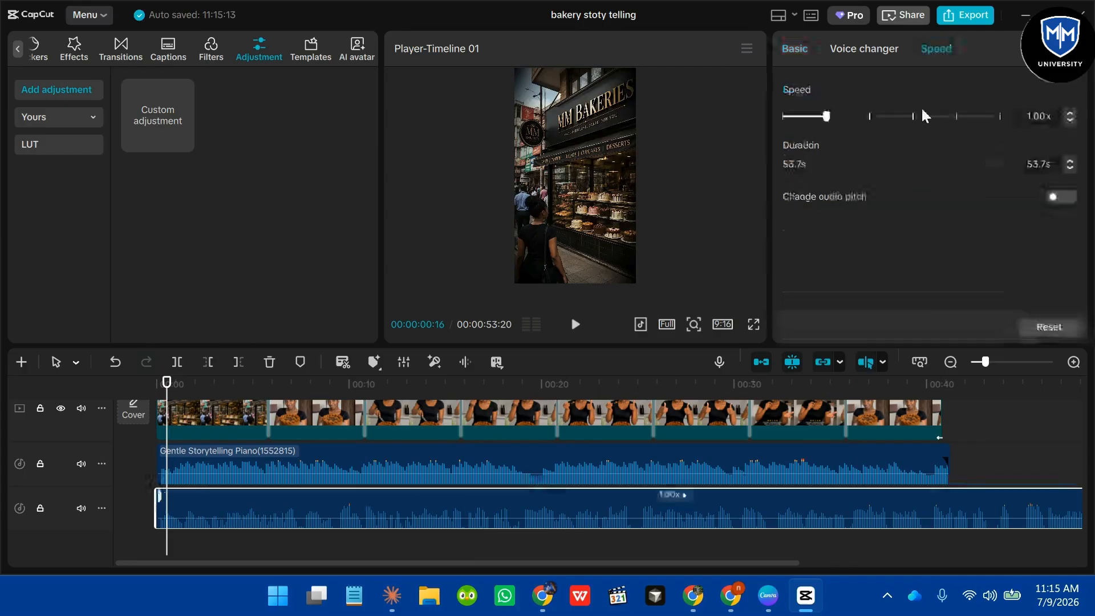
click(1070, 113)
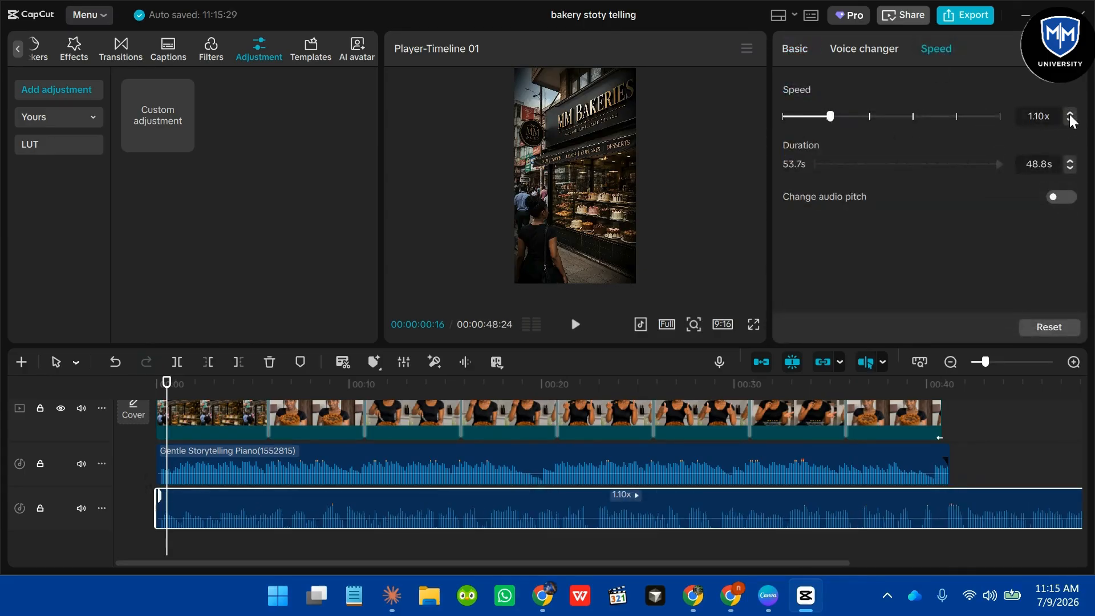
- Play the video with the sped-up voice recording, restarting from the beginning of the timeline
mouse_move(423, 562)
mouse_down()
mouse_move(658, 540)
mouse_move(594, 558)
mouse_move(410, 556)
mouse_up()
scroll(411, 556, up, 3)
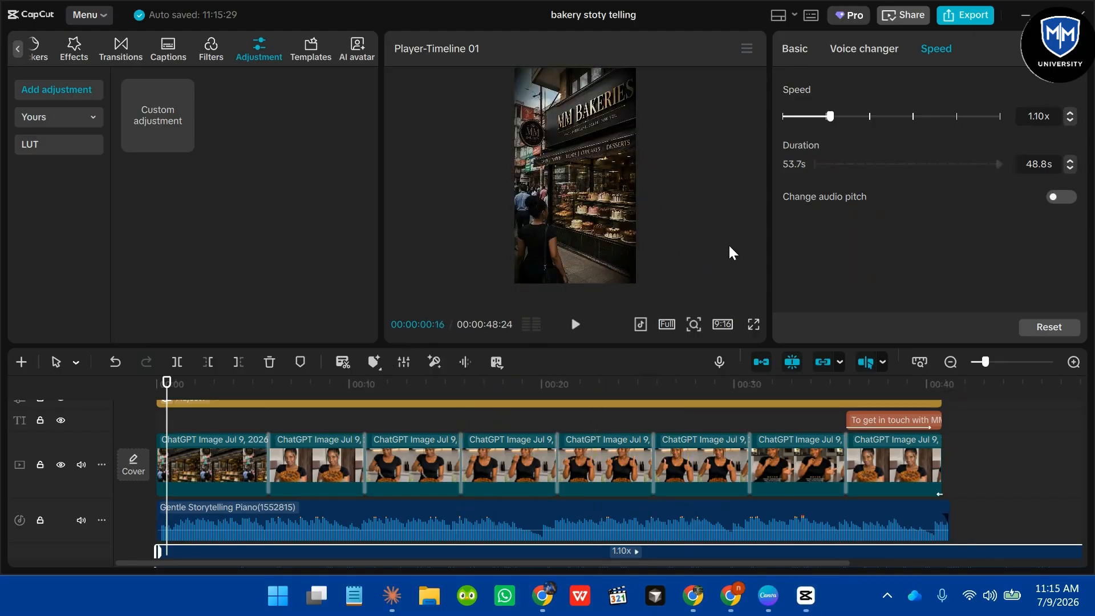
click(575, 324)
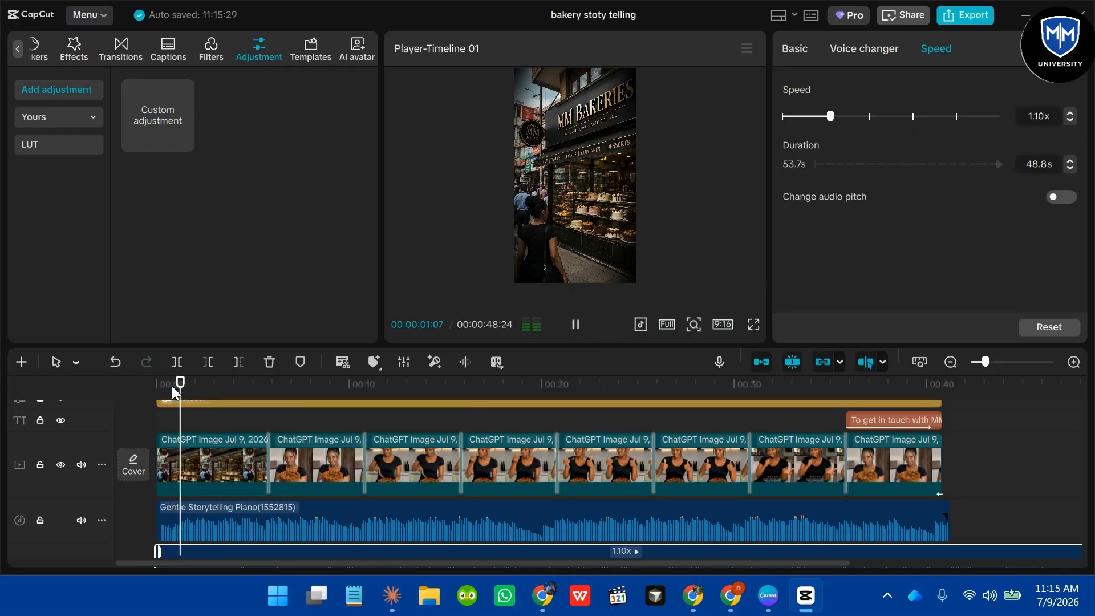
drag(172, 385, 132, 384)
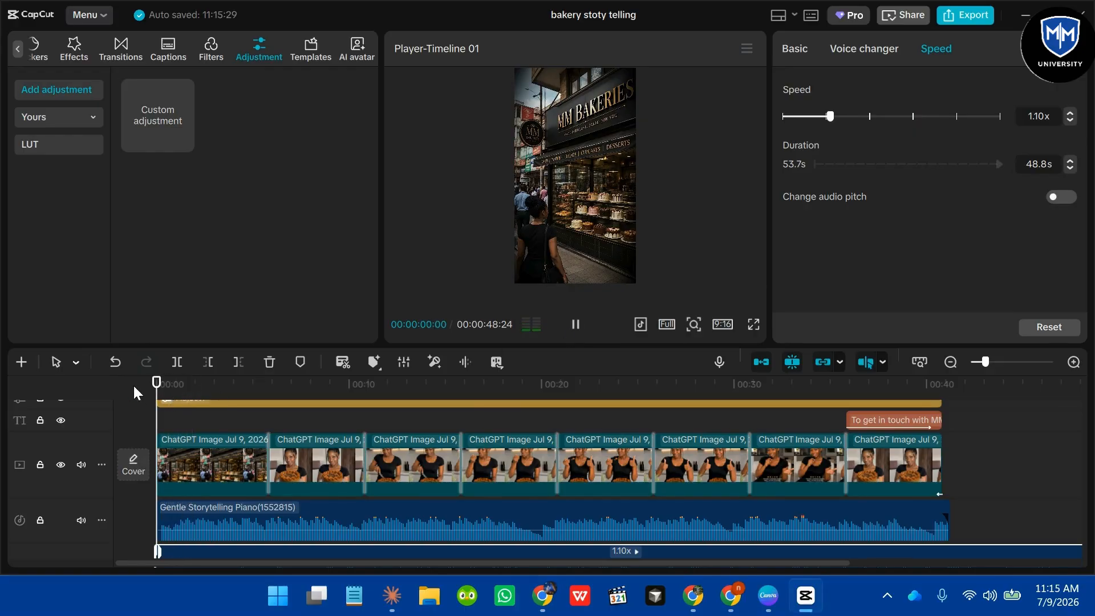
- Lower the volume of the Gentle Storytelling Piano music on the timeline well below its original level
click(247, 518)
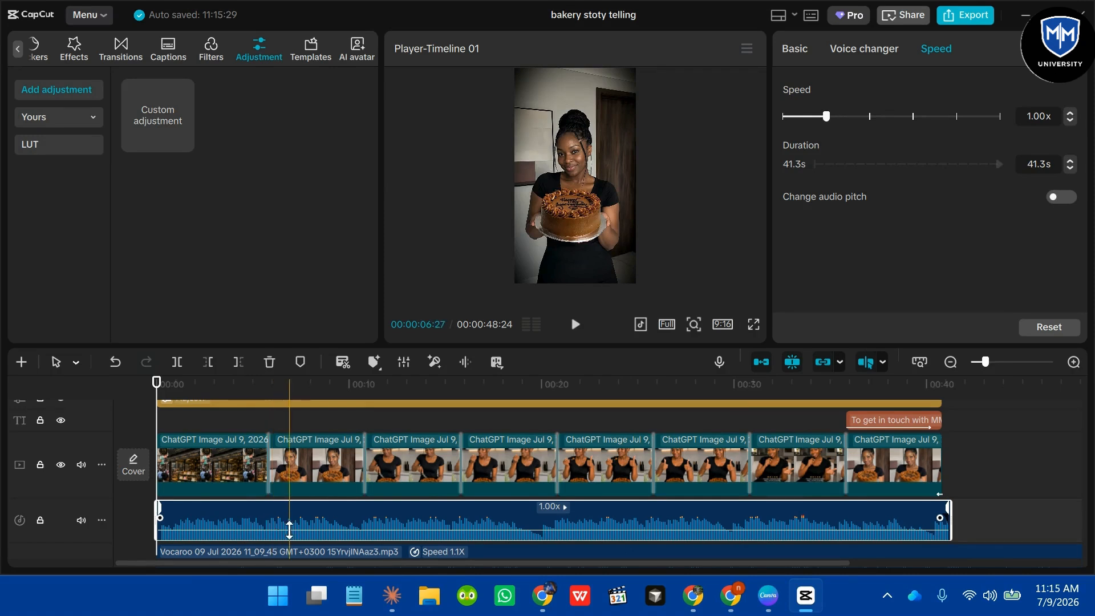
drag(289, 529, 288, 536)
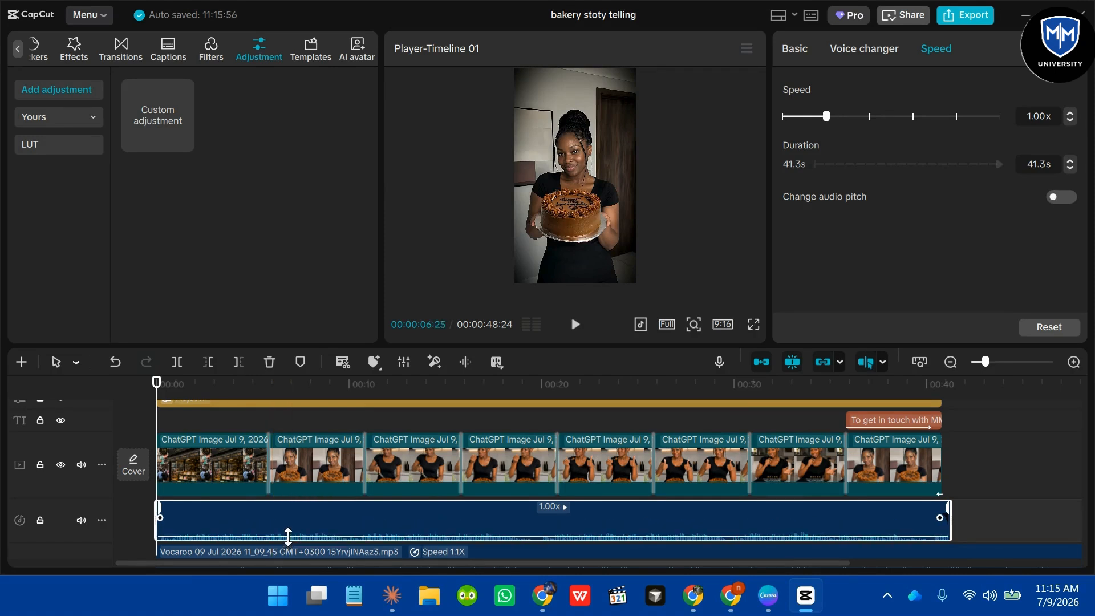
- Check the lowered music in playback and raise the volume of the Vocaroo voice recording above its current level
click(576, 326)
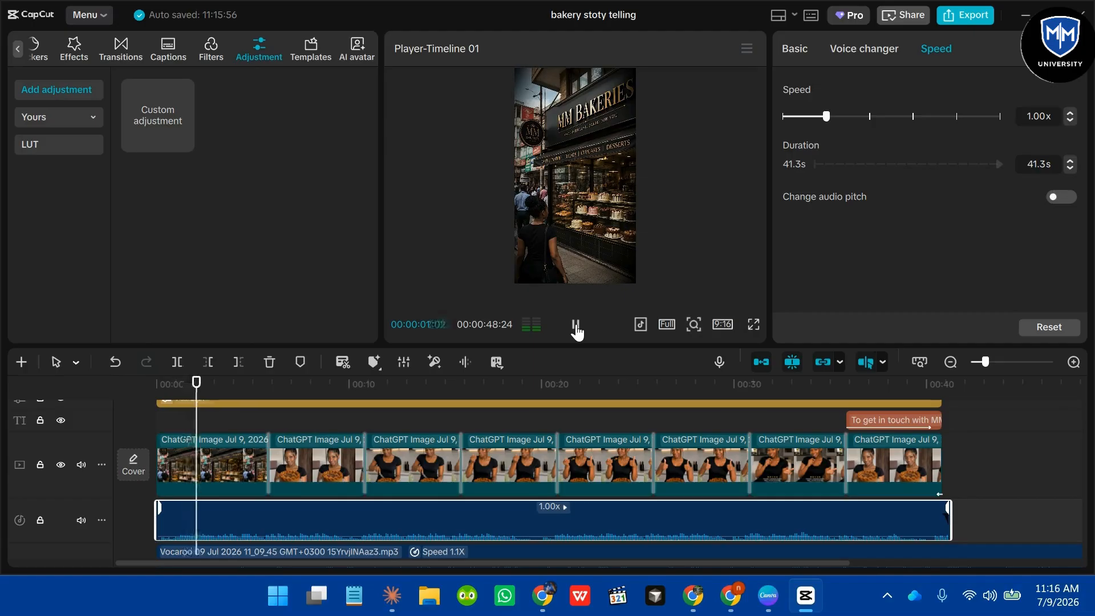
click(575, 327)
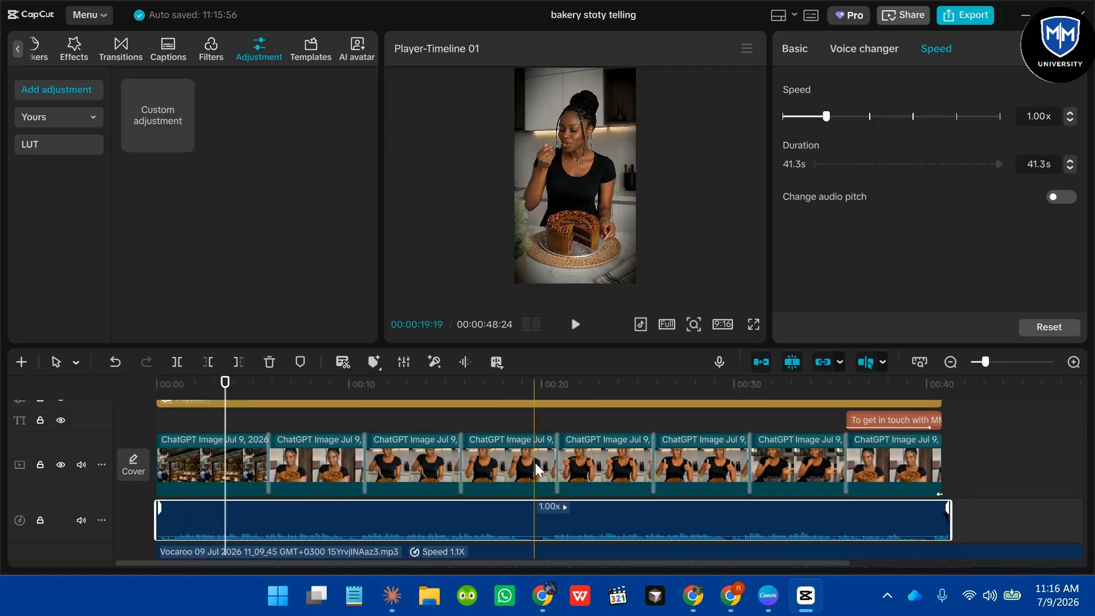
scroll(535, 463, down, 2)
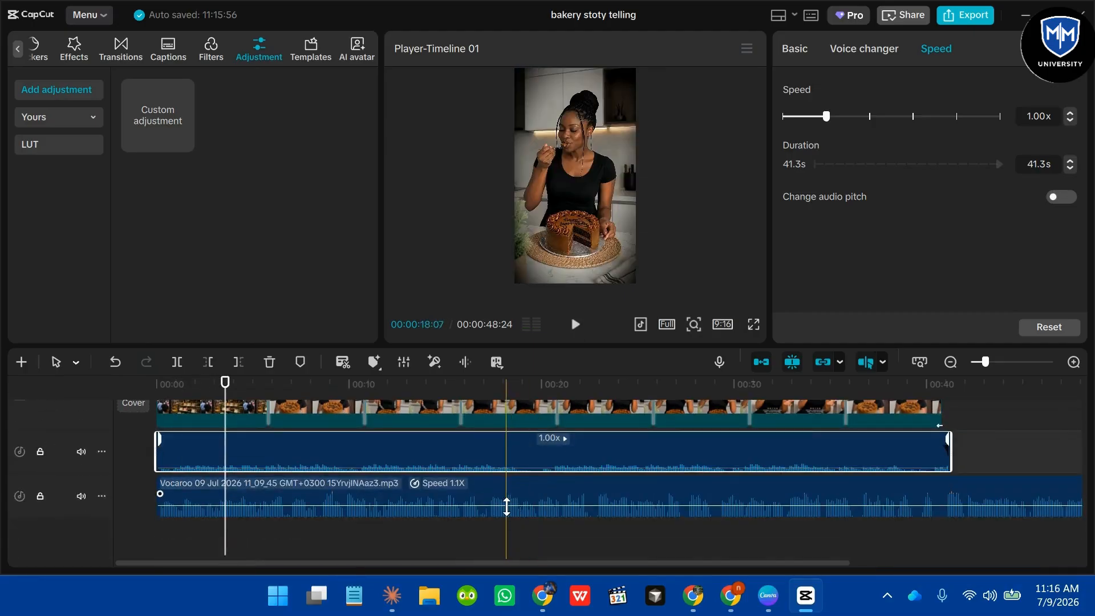
click(505, 507)
drag(504, 506, 504, 493)
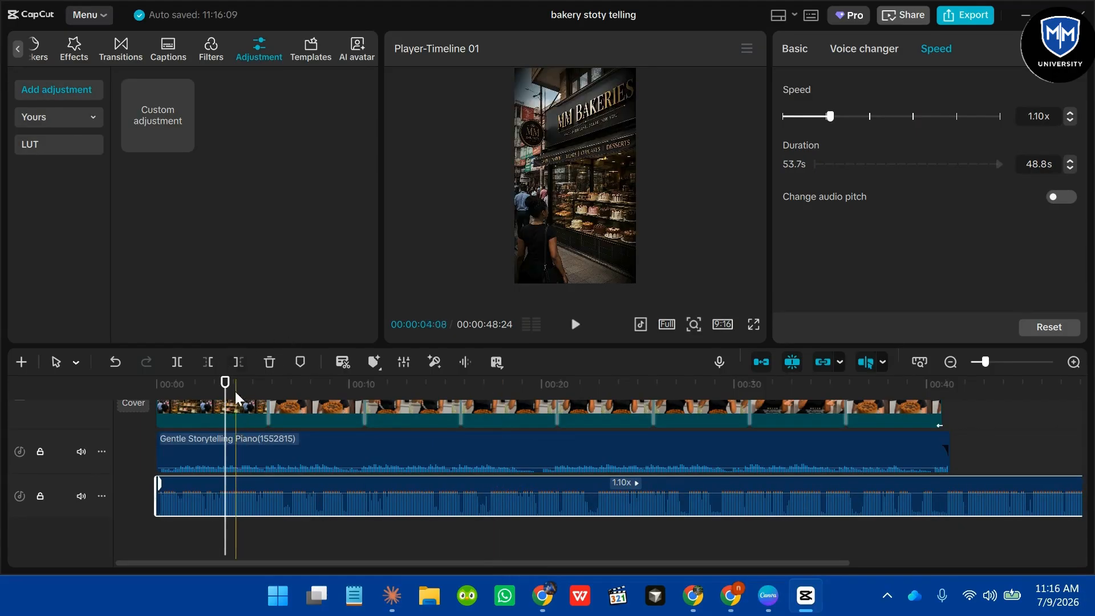
- Replay the opening and trim about 1.3 seconds off the start of the Vocaroo voice recording, keeping it at the timeline start
drag(226, 384, 123, 406)
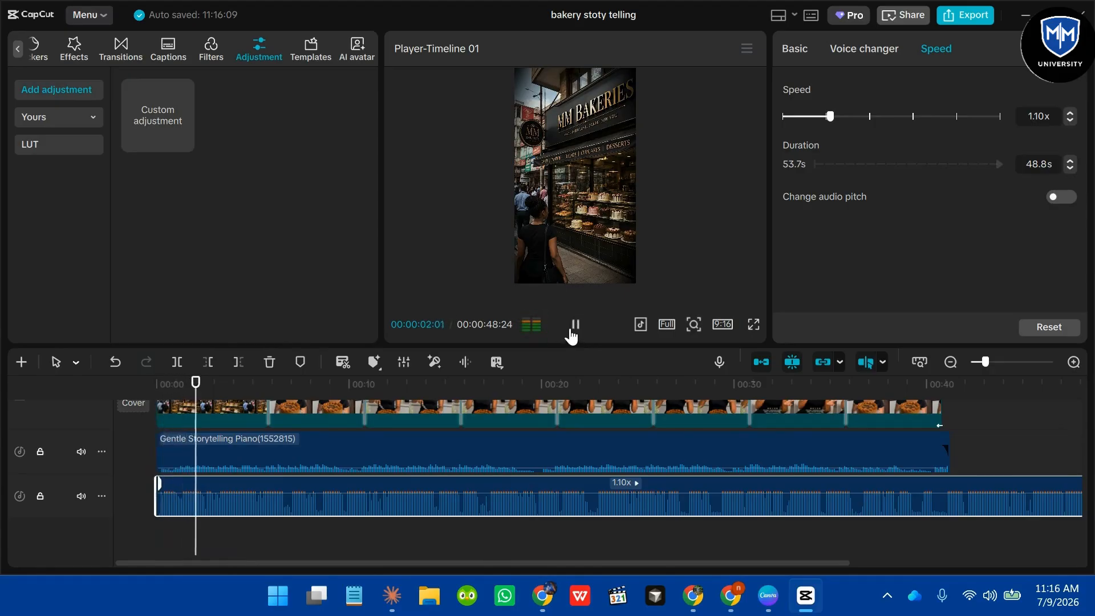
click(574, 324)
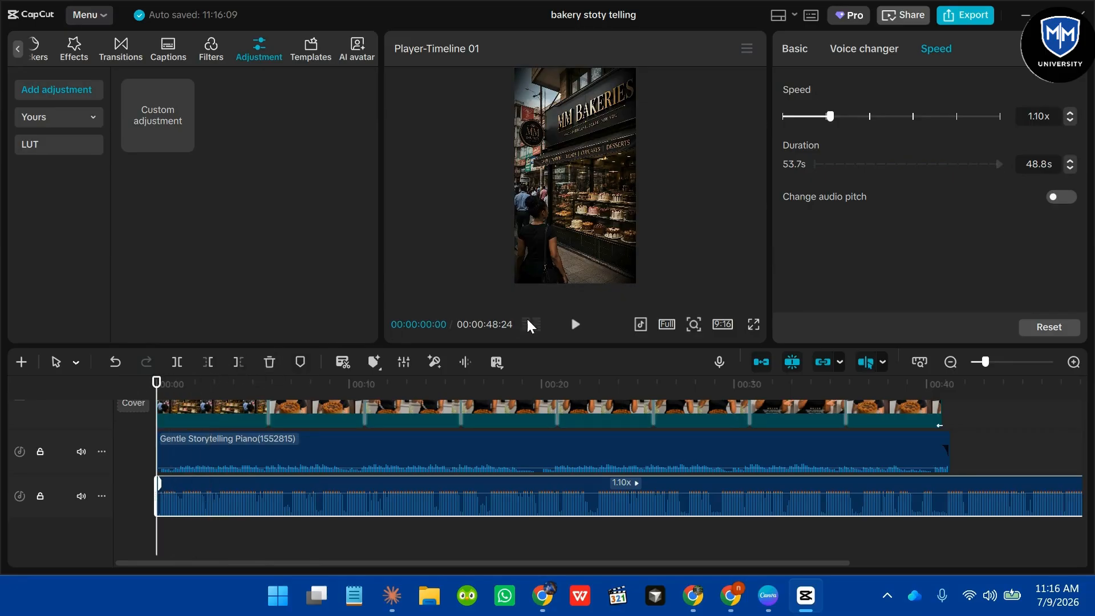
click(575, 324)
click(575, 324)
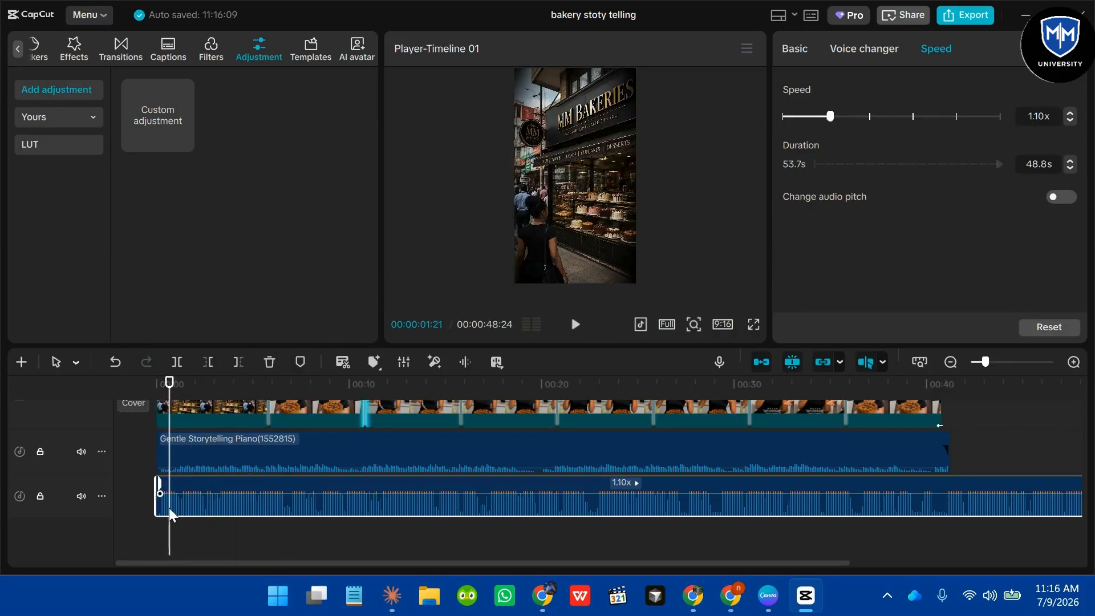
click(167, 473)
click(169, 494)
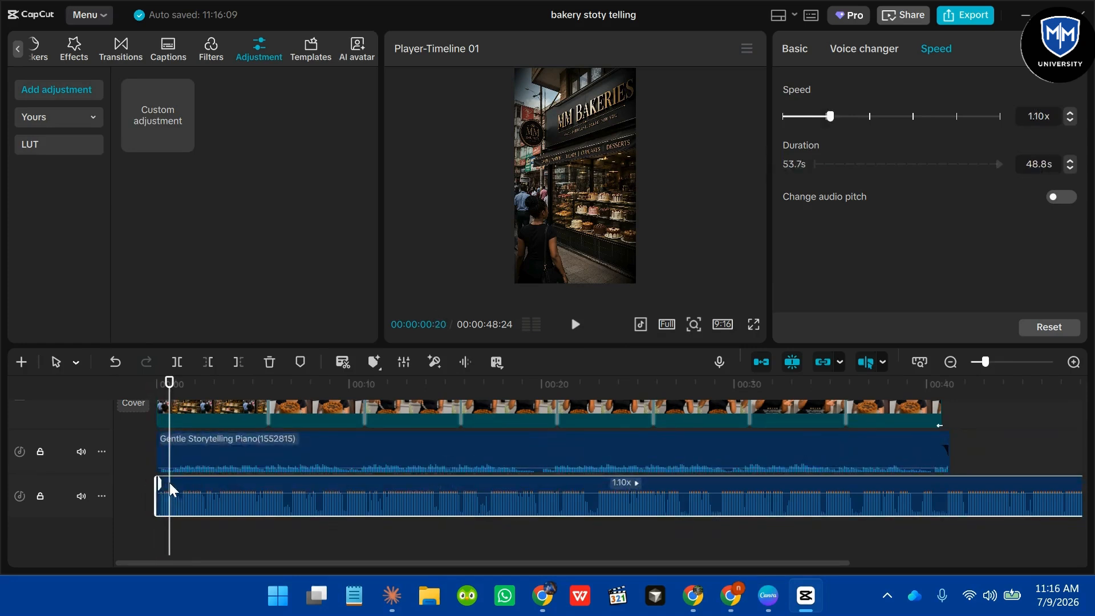
drag(156, 484, 210, 486)
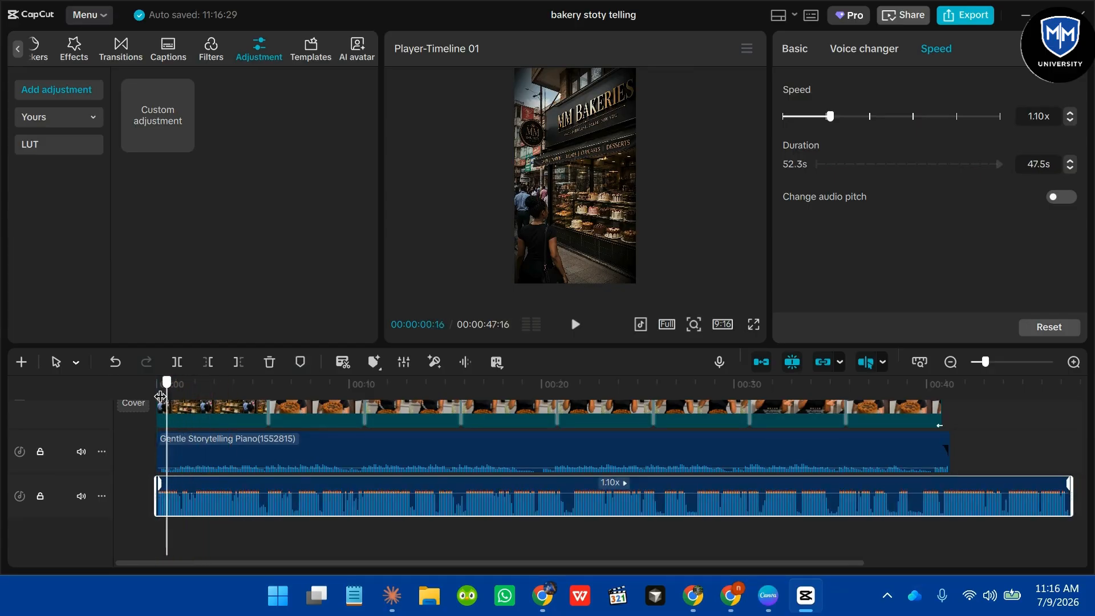
- Play the video from the beginning and lengthen the opening bakery storefront clip to 00:00:14:17 to match the voice-over
drag(161, 396, 155, 395)
click(577, 331)
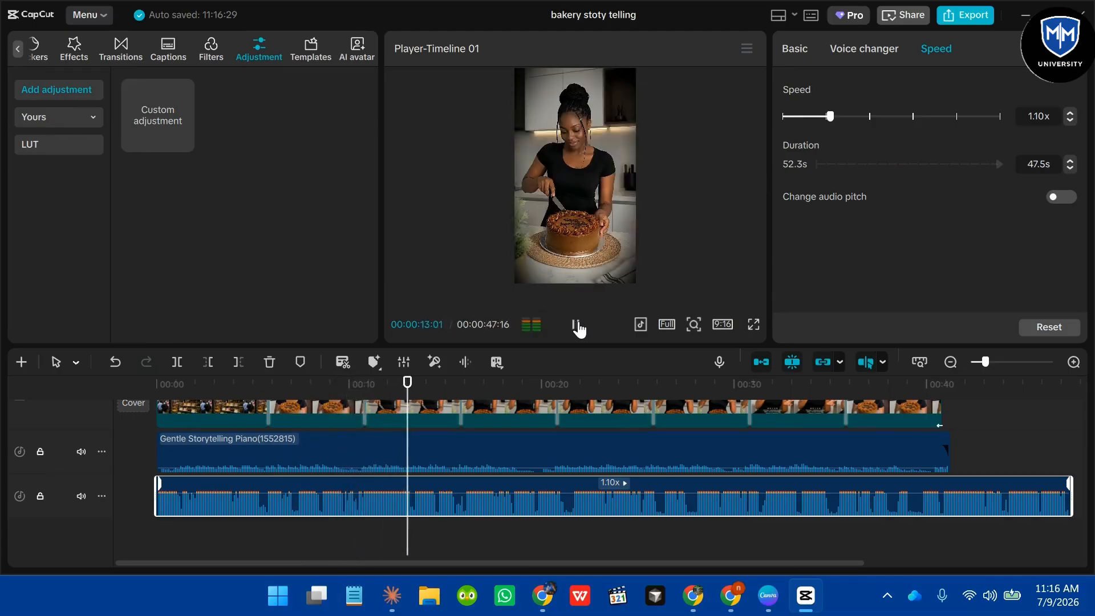
click(576, 325)
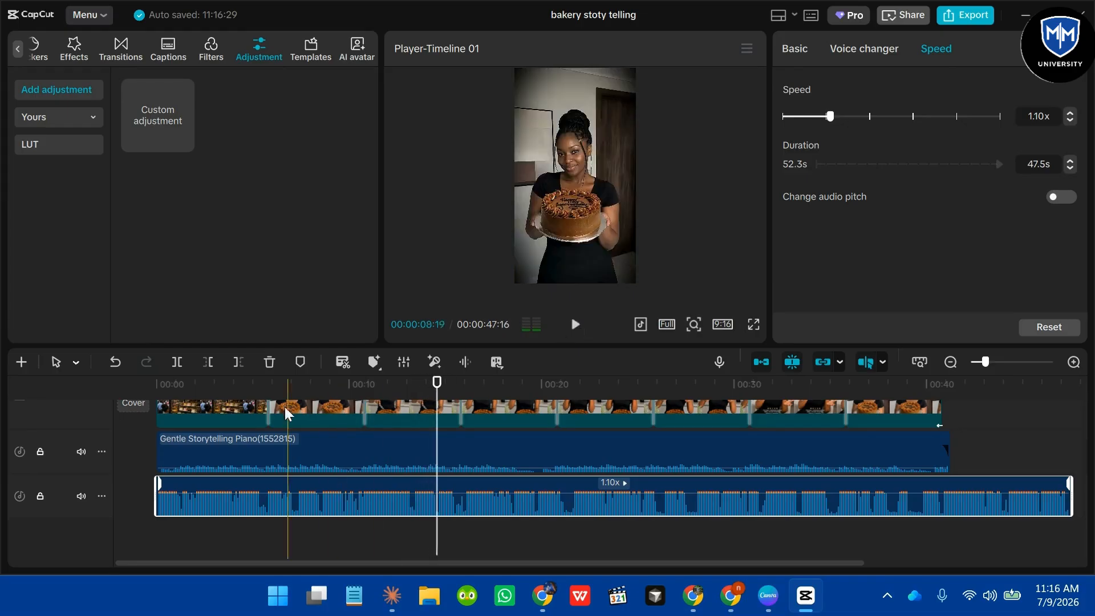
click(252, 406)
drag(268, 406, 437, 401)
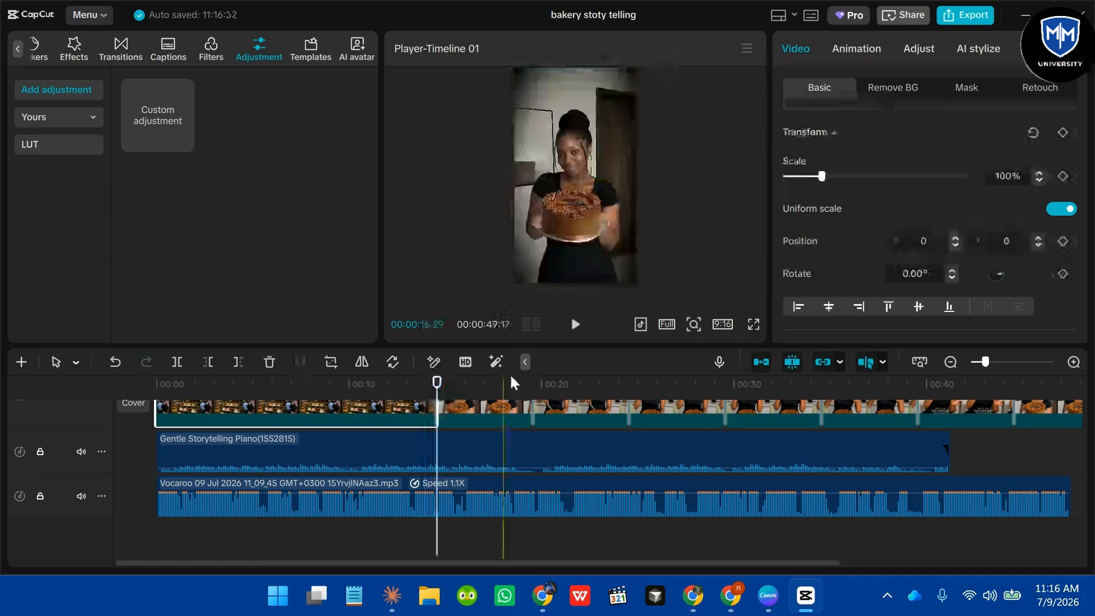
- Play on from the storefront clip and shorten the second clip, the woman holding the cake, to end at about 17 seconds
click(576, 325)
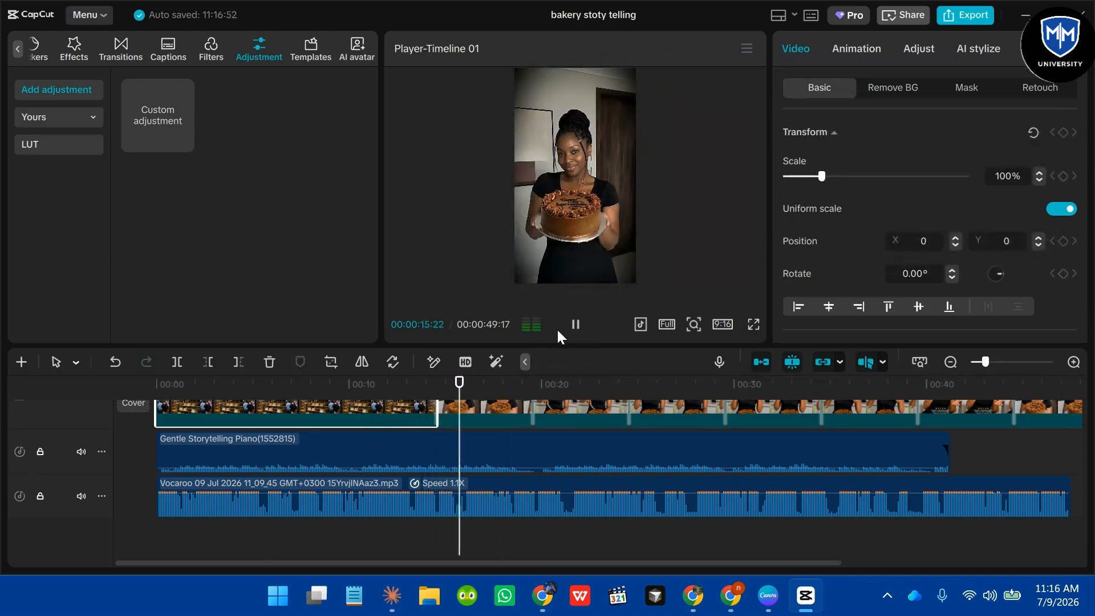
click(576, 325)
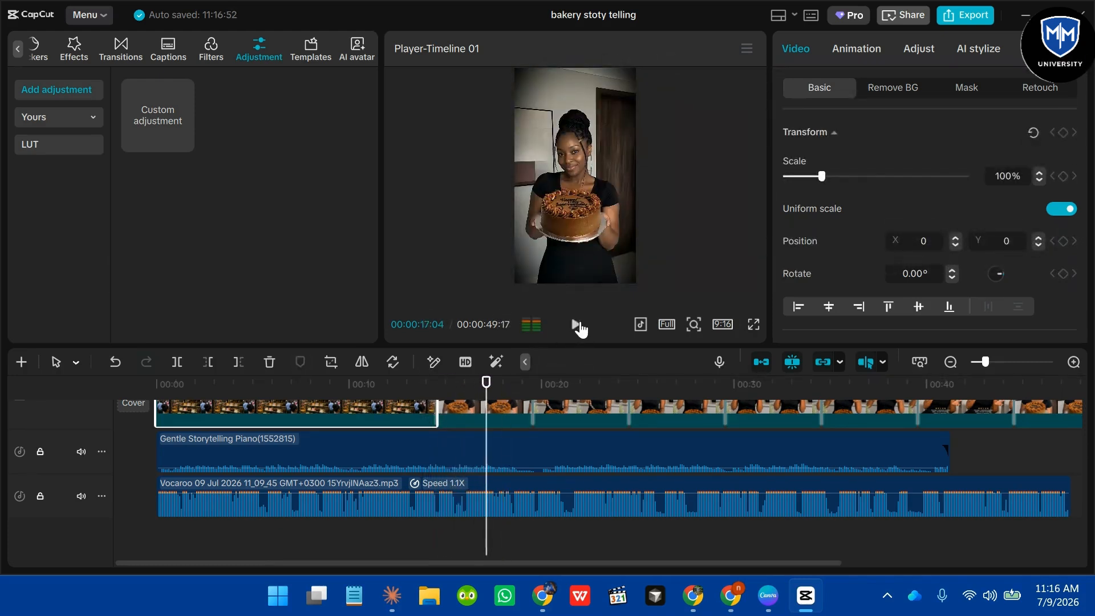
scroll(496, 426, up, 2)
click(502, 436)
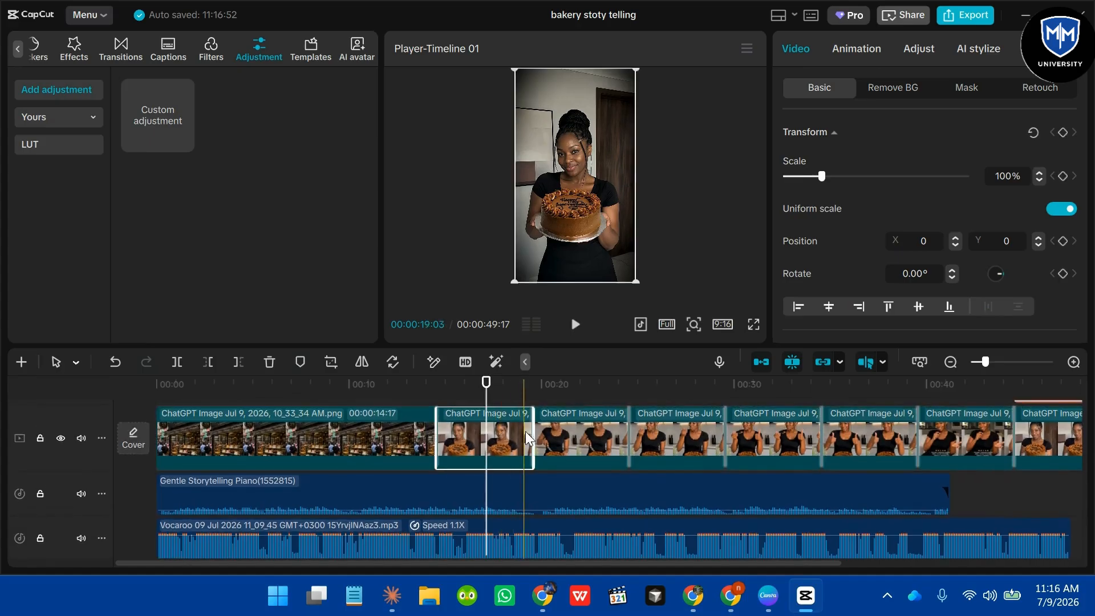
drag(533, 428, 486, 428)
- Play the following clips and extend the sixth clip, the woman giving two thumbs up, to end at about 38 seconds
click(576, 325)
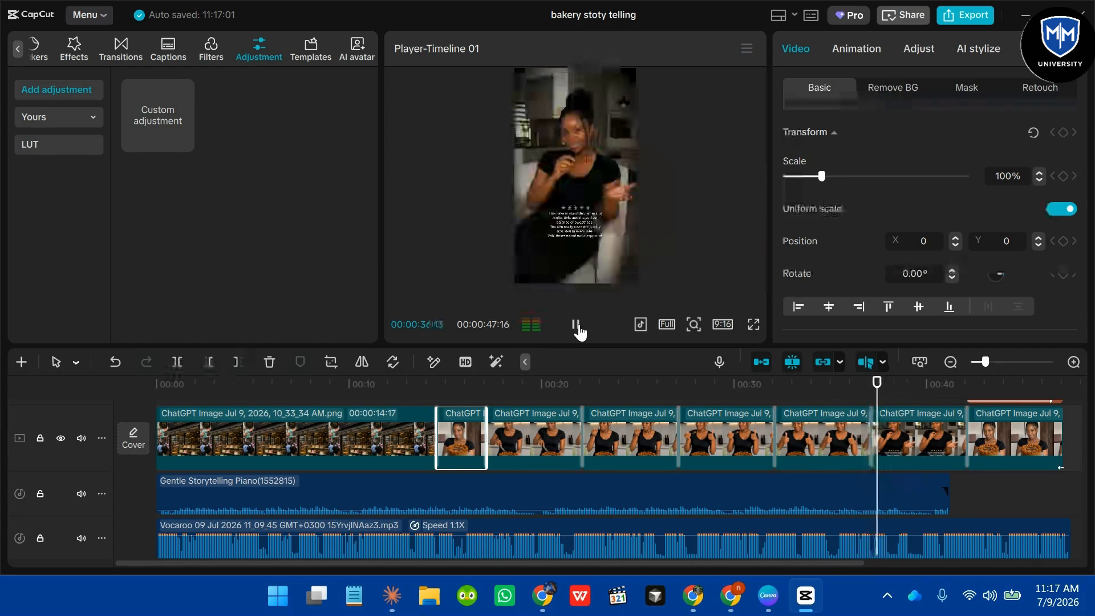
click(577, 326)
click(855, 435)
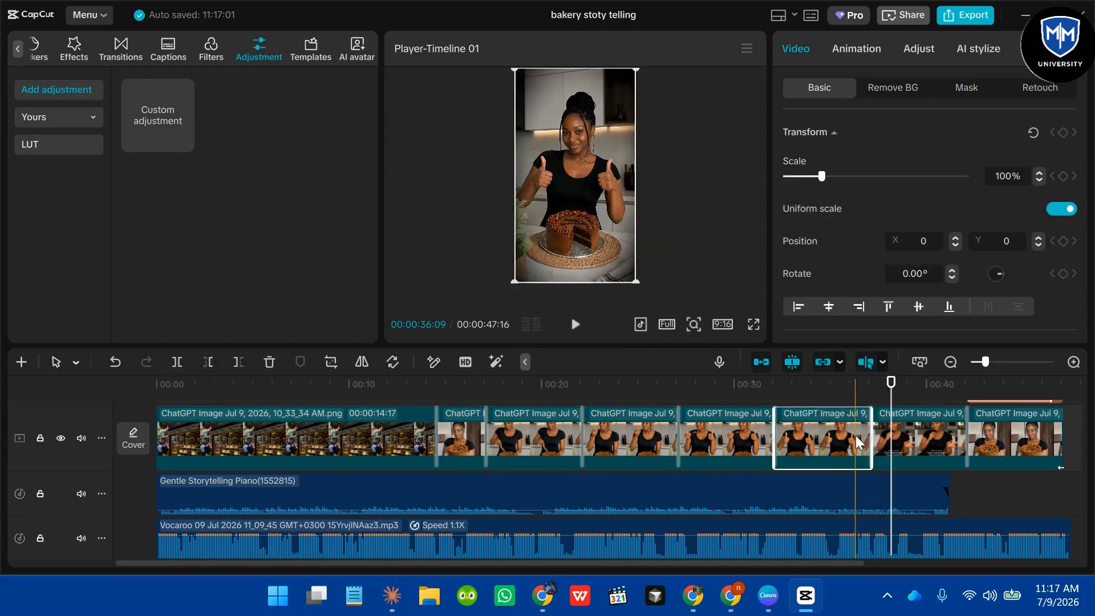
drag(871, 435, 891, 429)
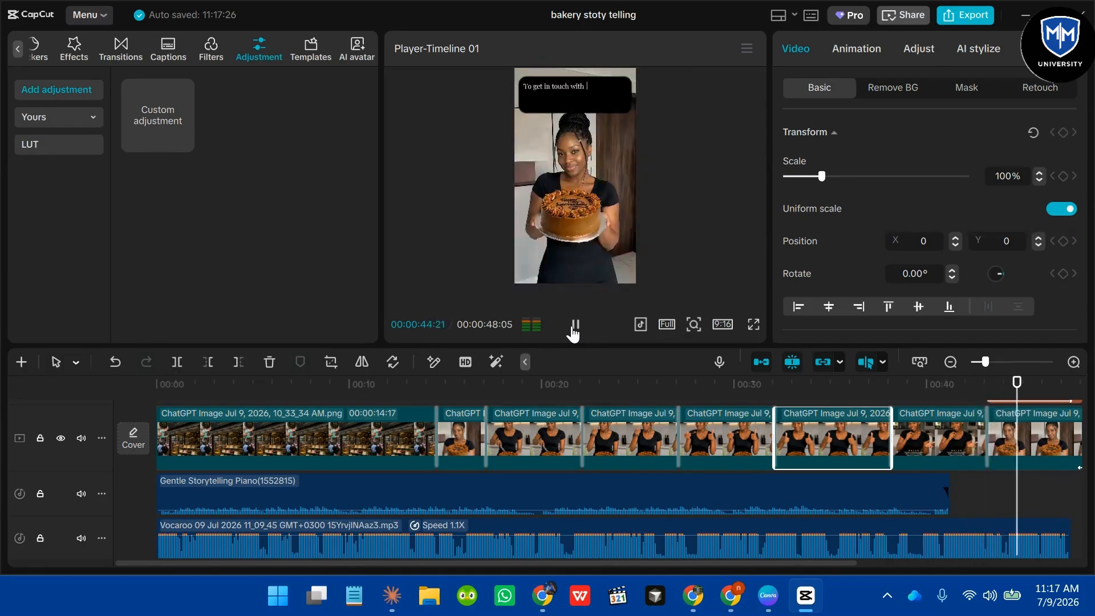
- Extend the seventh clip, the seated woman with the five-star review text, to end at about 44 seconds
click(575, 325)
click(950, 456)
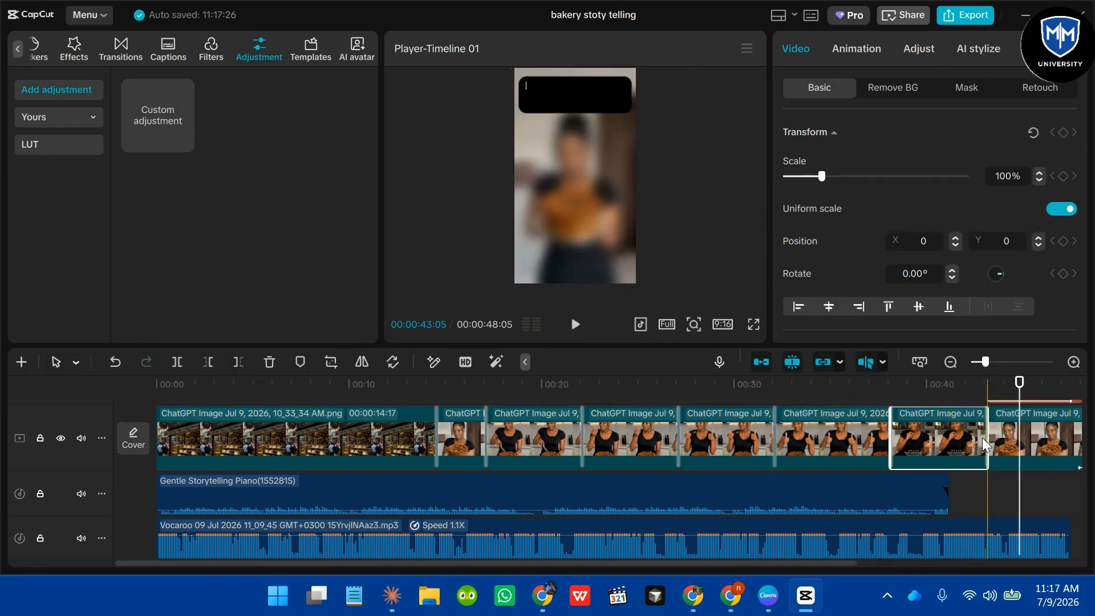
drag(987, 437, 1004, 433)
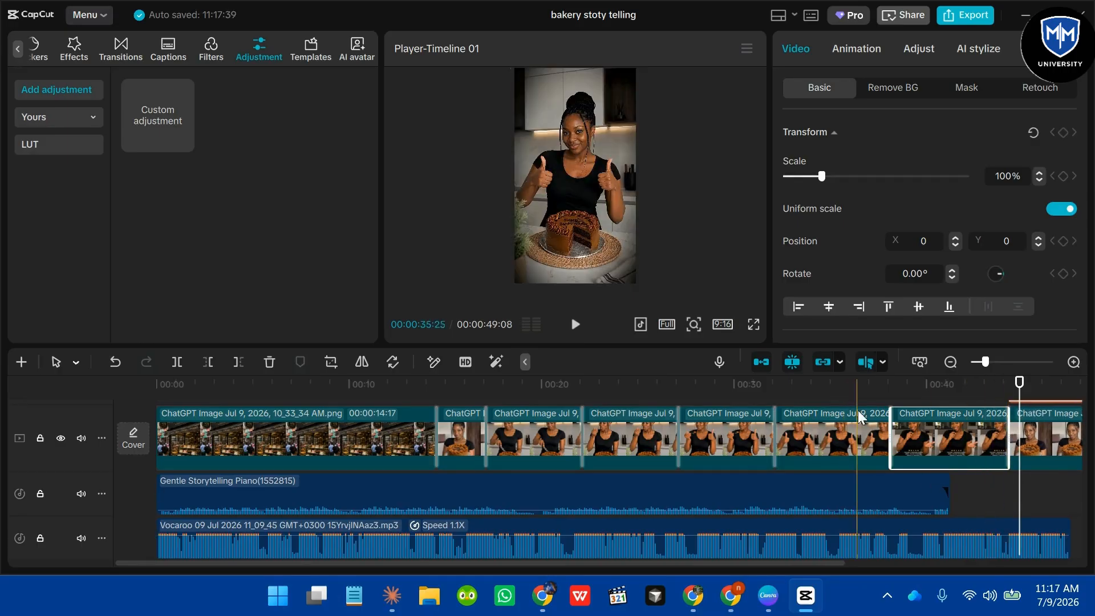
- Extend the end of the Gentle Storytelling Piano music past the last image clip, to a duration of 50.7 seconds
click(877, 392)
click(897, 481)
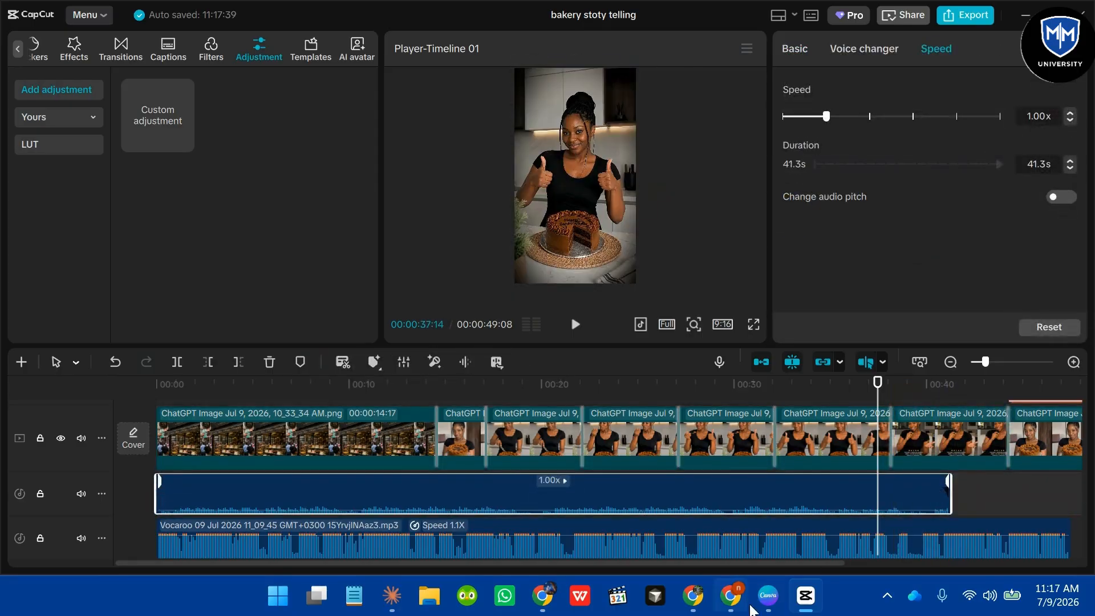
mouse_move(730, 595)
drag(818, 565, 1005, 564)
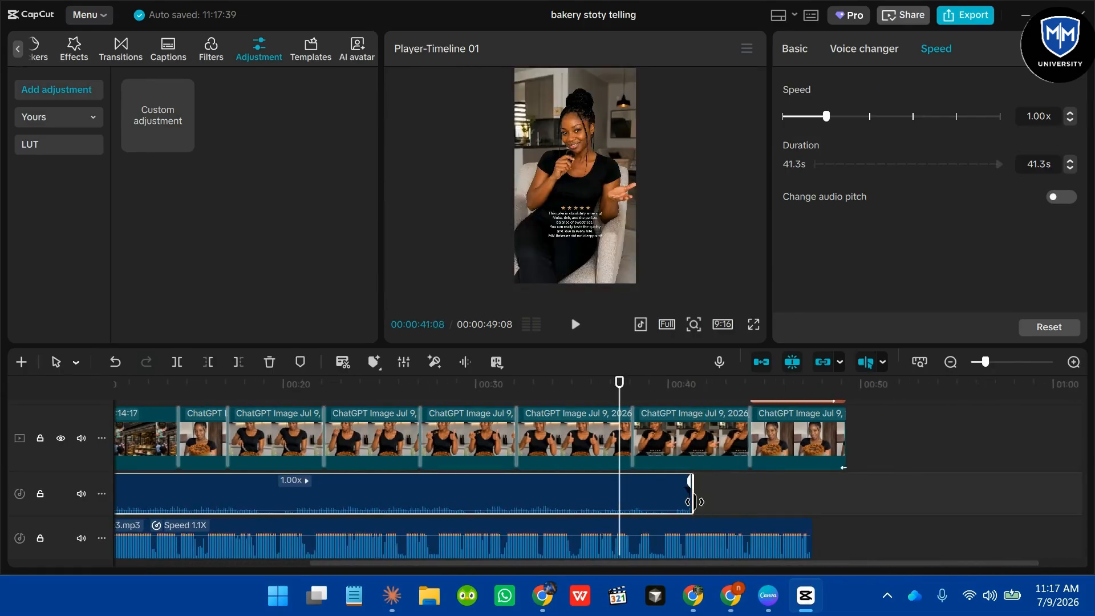
drag(693, 501, 872, 490)
- Play the extended music briefly and stretch the adjustment layer to the end of the last image clip
click(575, 326)
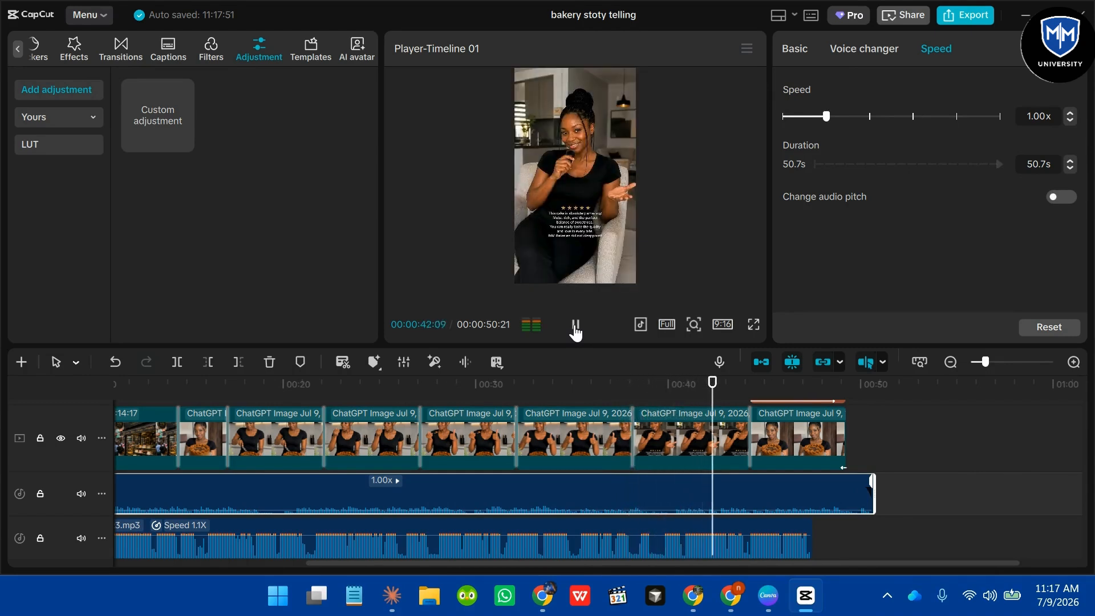
click(575, 328)
scroll(617, 433, up, 2)
click(651, 455)
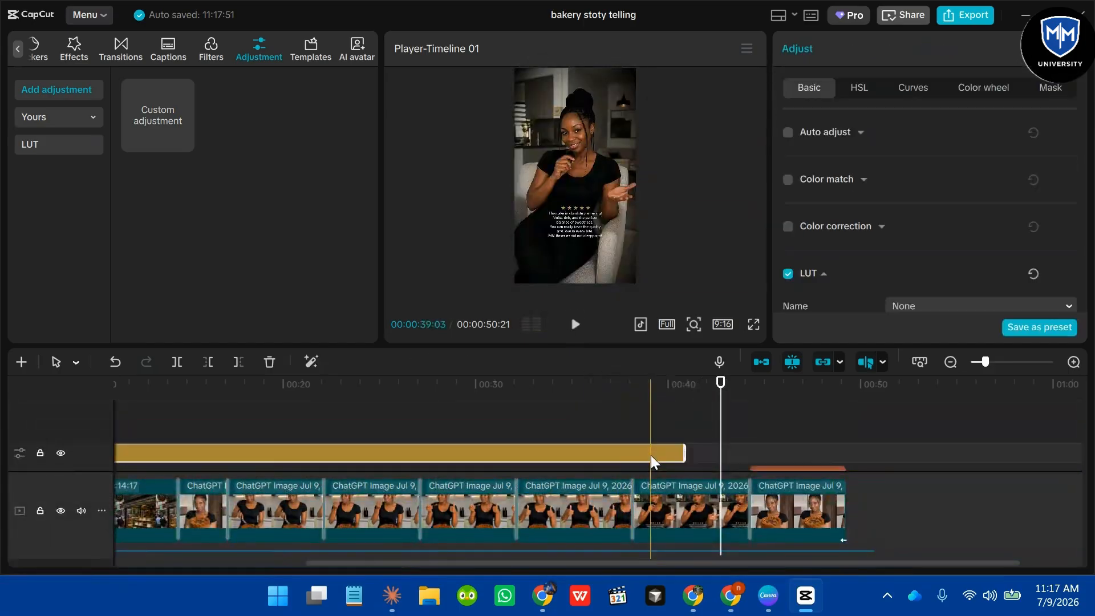
drag(684, 453, 858, 439)
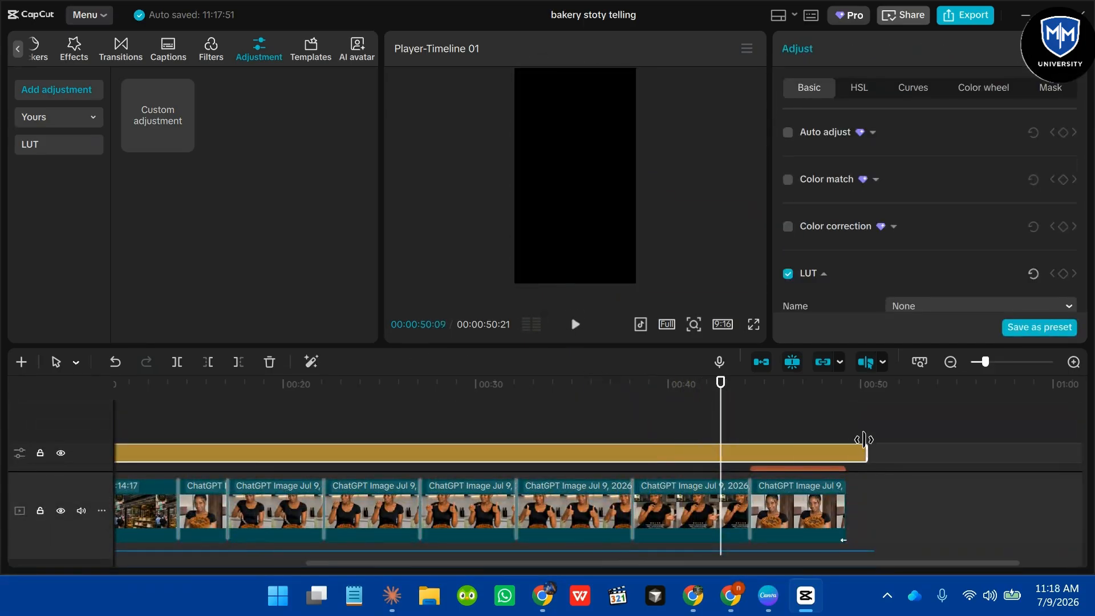
- Play the ending, remove the Typewriter entrance animation from the closing contact text by choosing None, and replay it
click(576, 325)
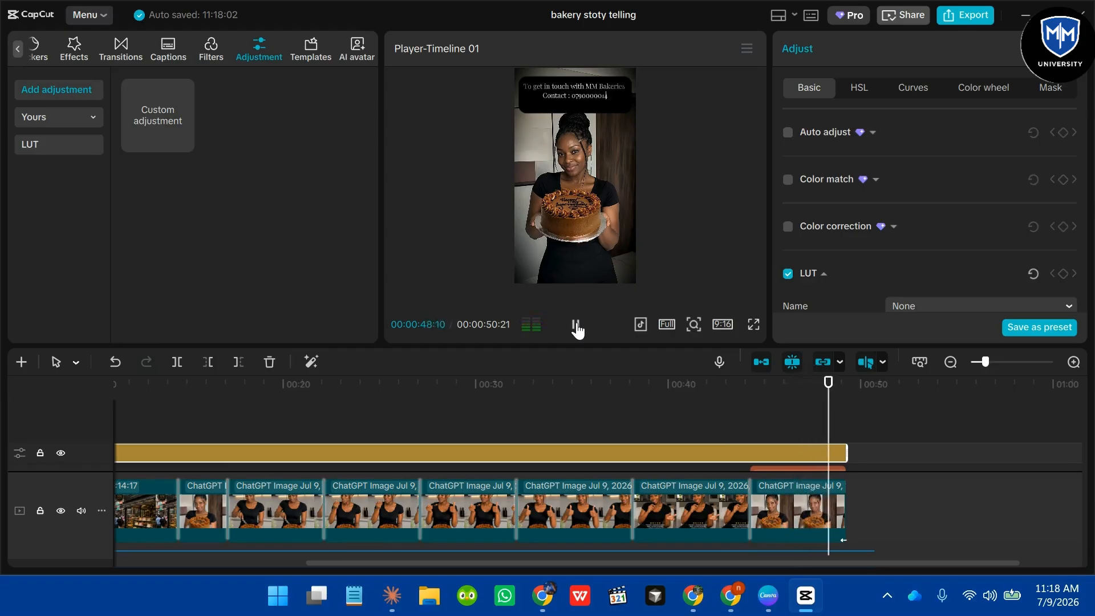
click(576, 325)
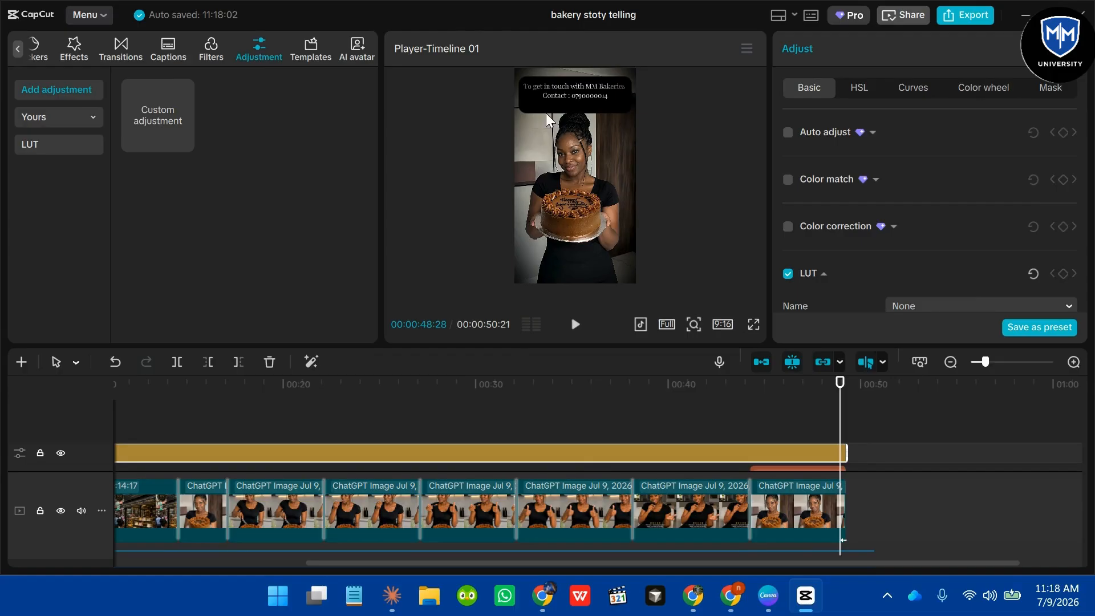
click(618, 109)
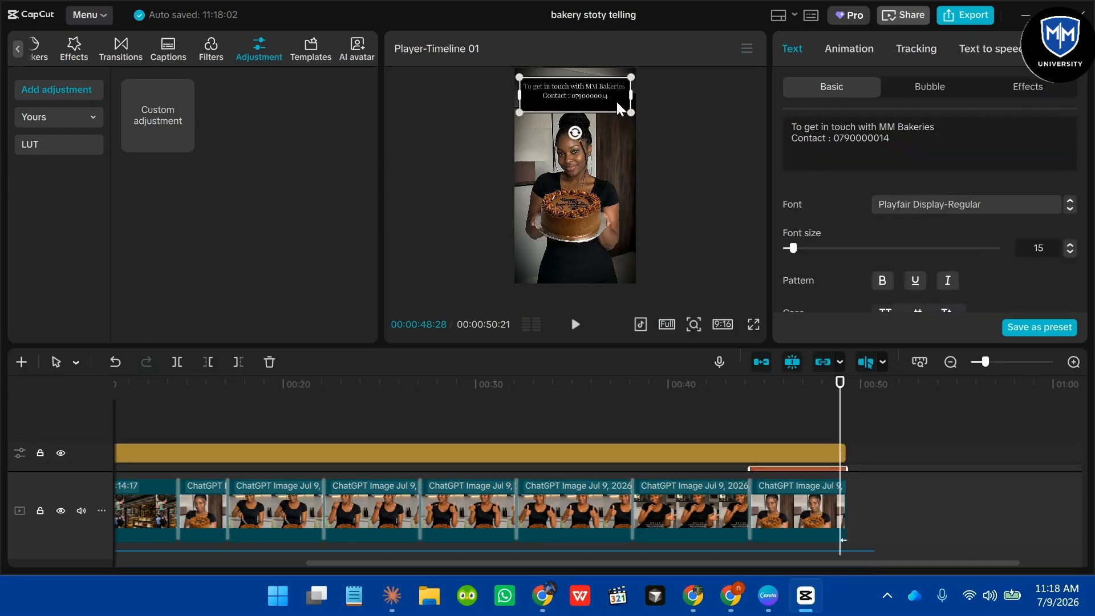
click(867, 53)
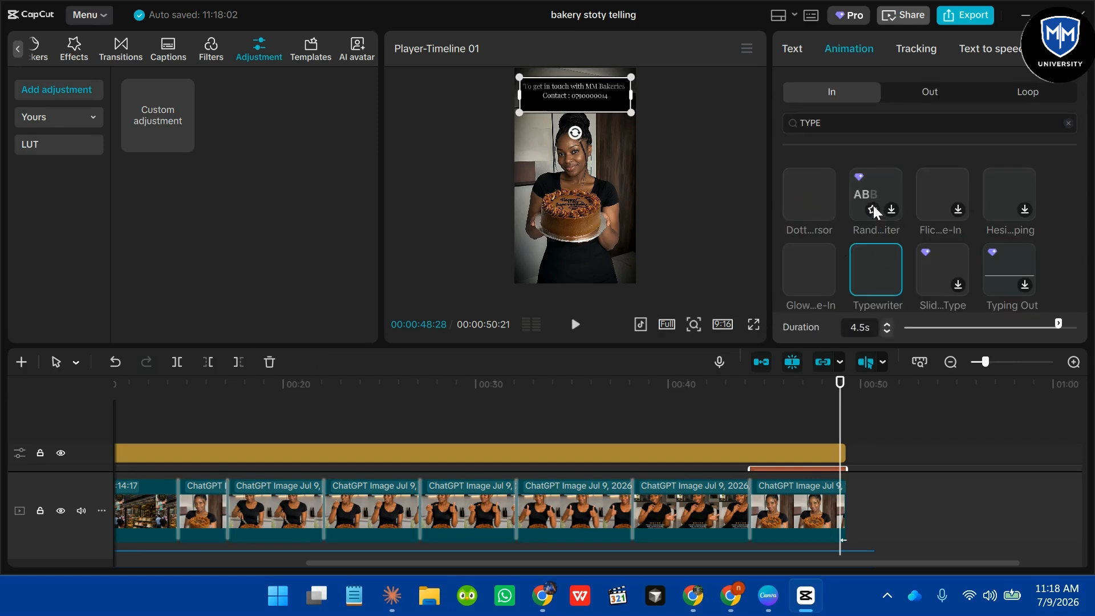
scroll(874, 205, up, 3)
click(806, 182)
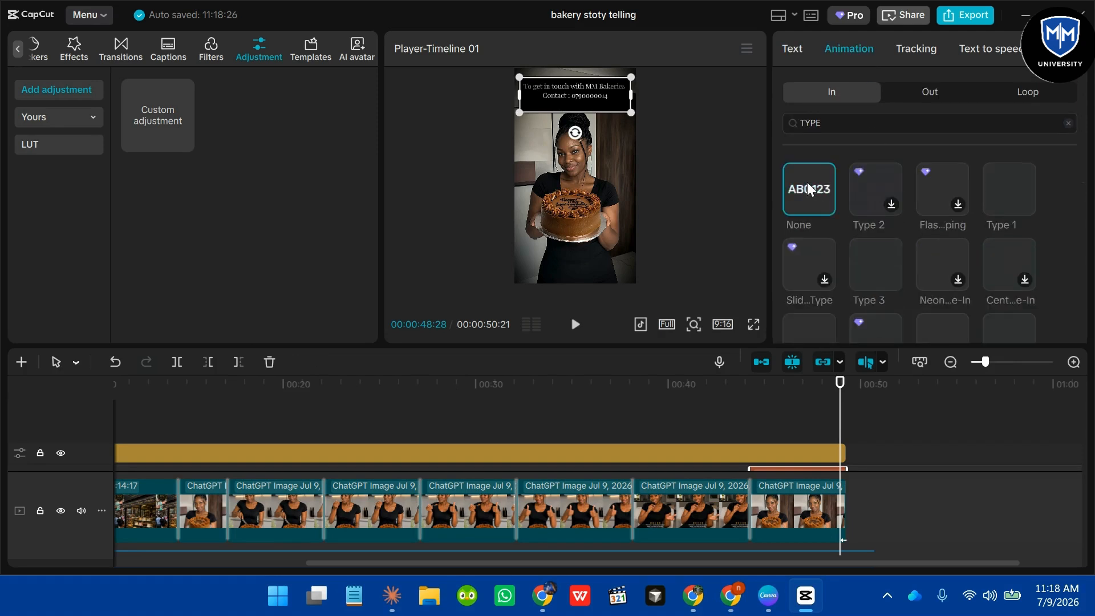
click(741, 416)
click(577, 326)
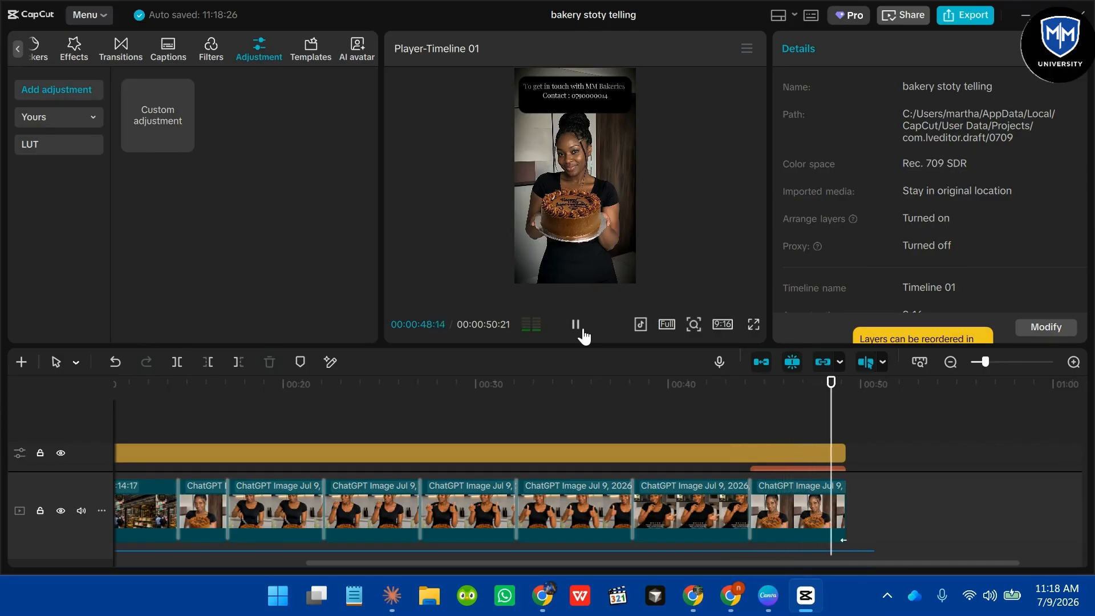
click(582, 331)
- Shorten the end of the Gentle Storytelling Piano music by one second, so it ends at 00:00:49:21
scroll(682, 401, down, 3)
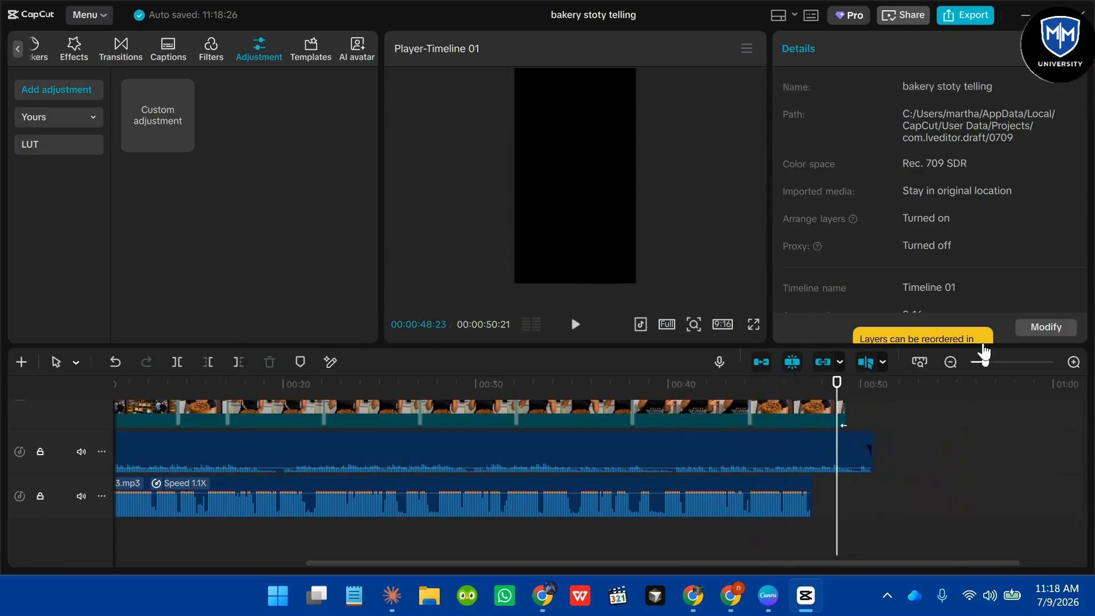
click(1005, 362)
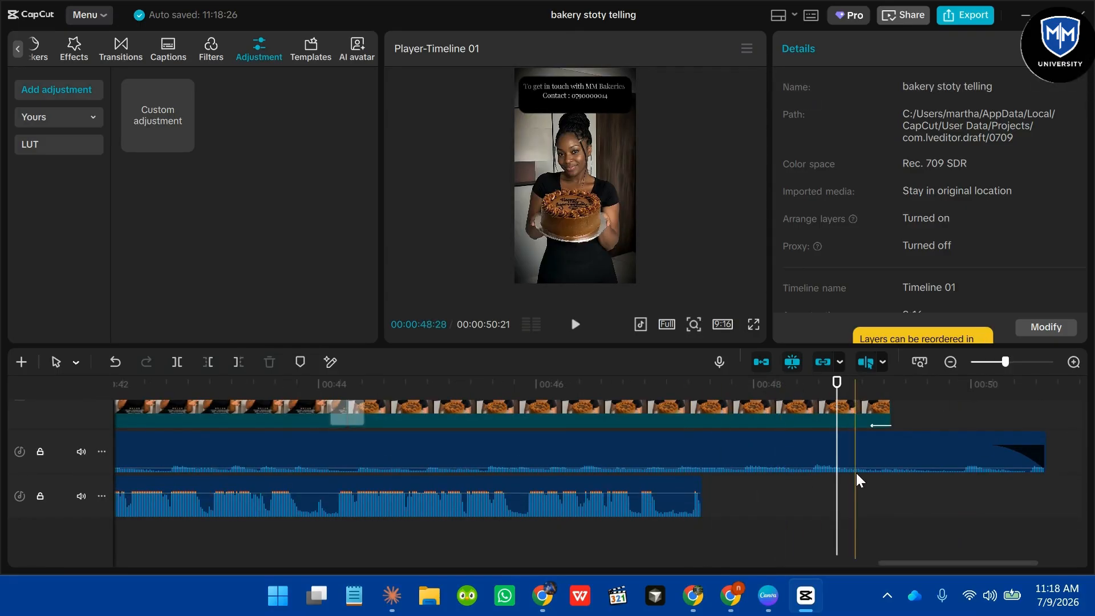
click(949, 457)
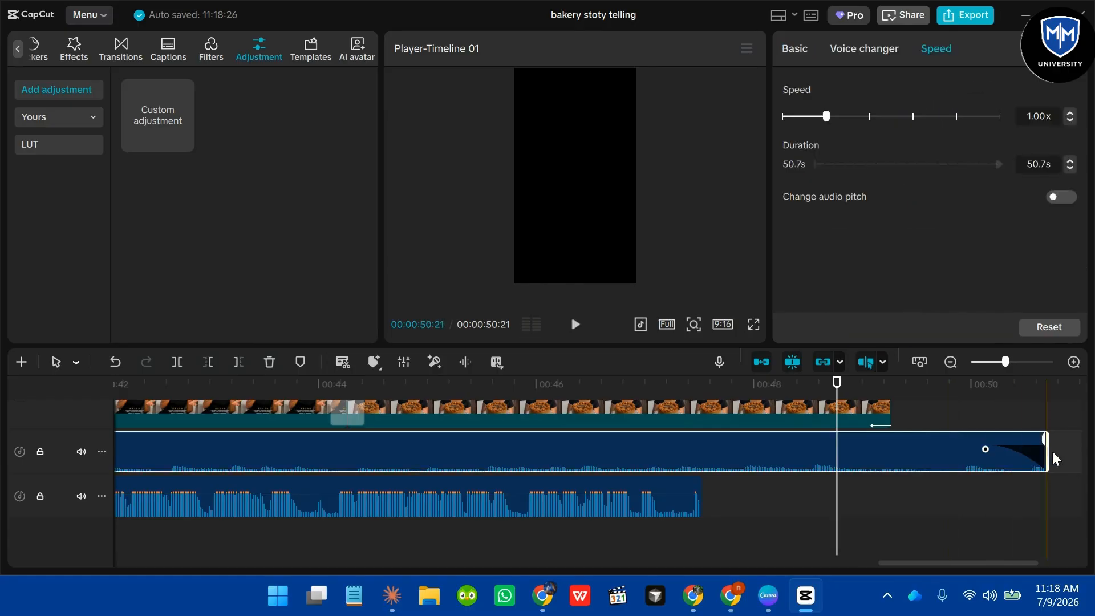
drag(1035, 447, 937, 447)
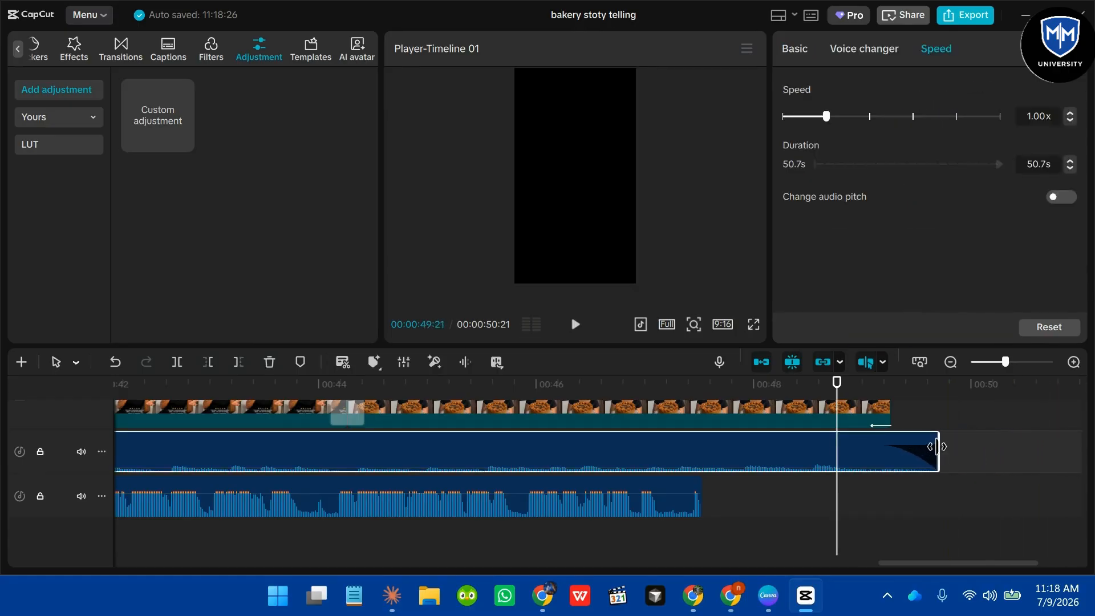
- Trim a short piece off the end of the voice-over recording, so it ends at about 47.3 seconds
click(646, 496)
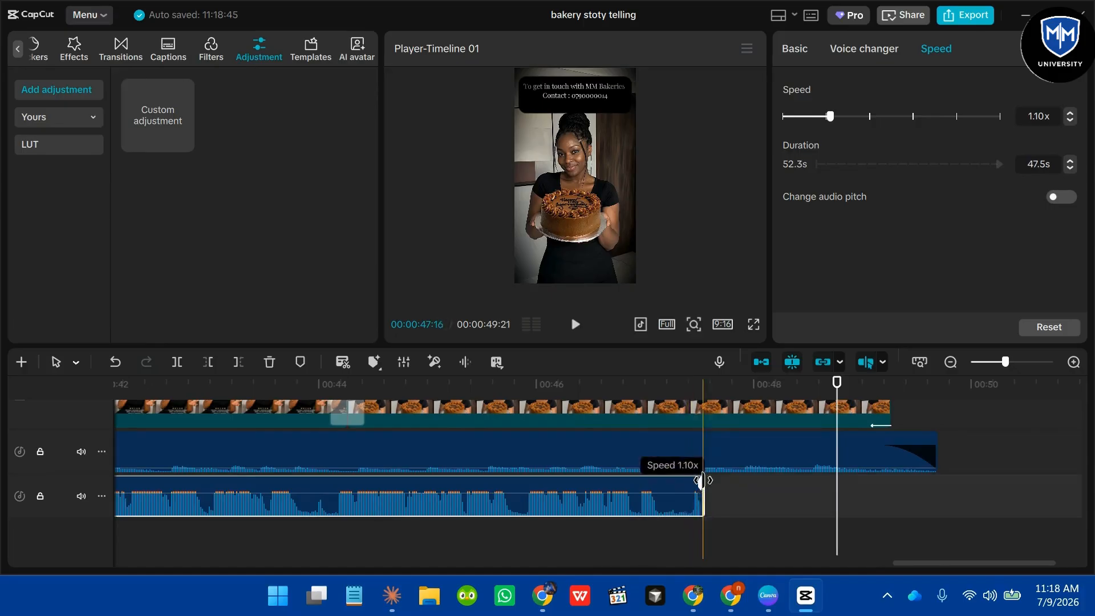
click(702, 480)
click(687, 484)
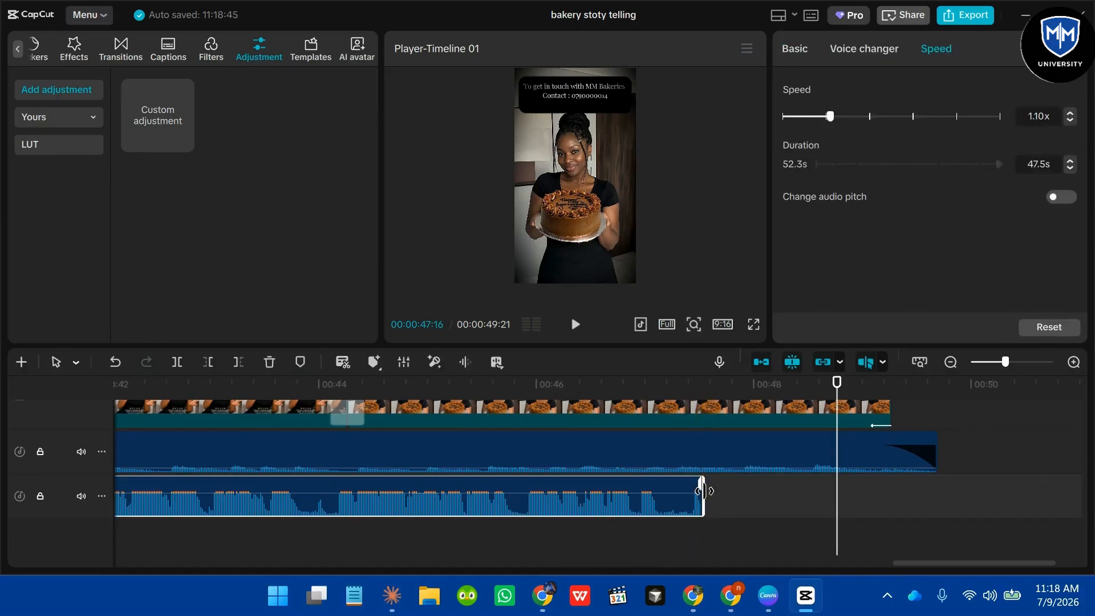
- Decline the image quality enhancement, play the ending from about 45 seconds, and briefly play the opening
click(512, 423)
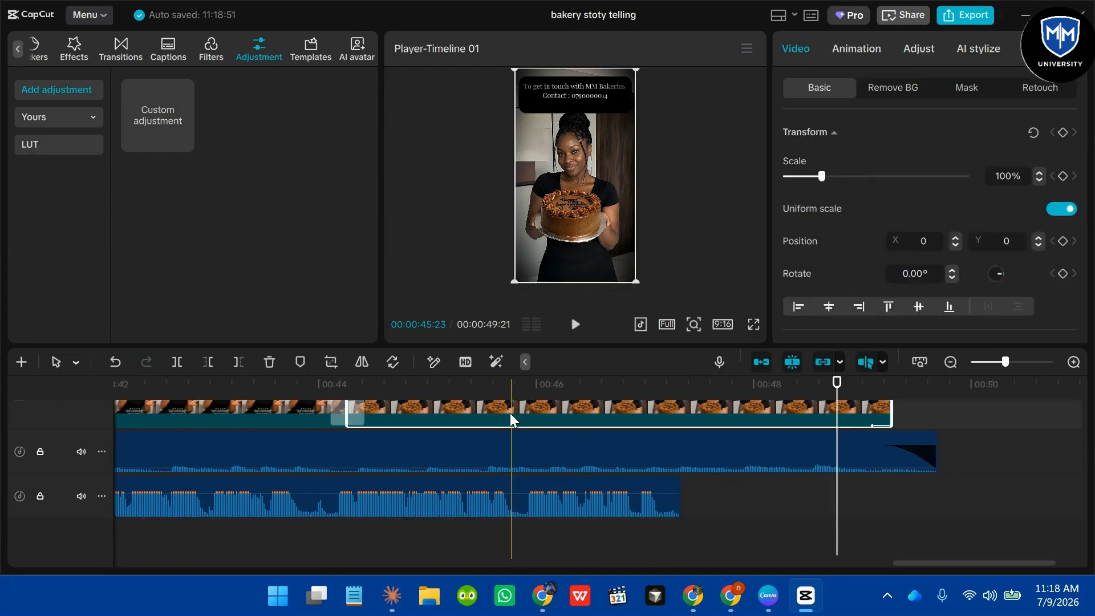
click(575, 324)
click(465, 361)
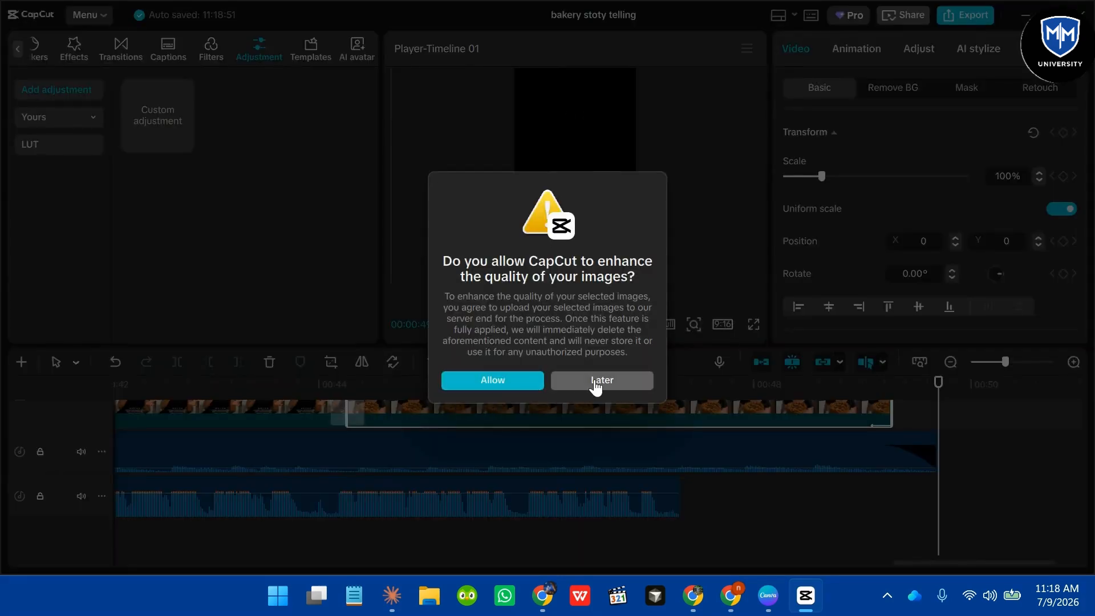
click(594, 380)
click(482, 383)
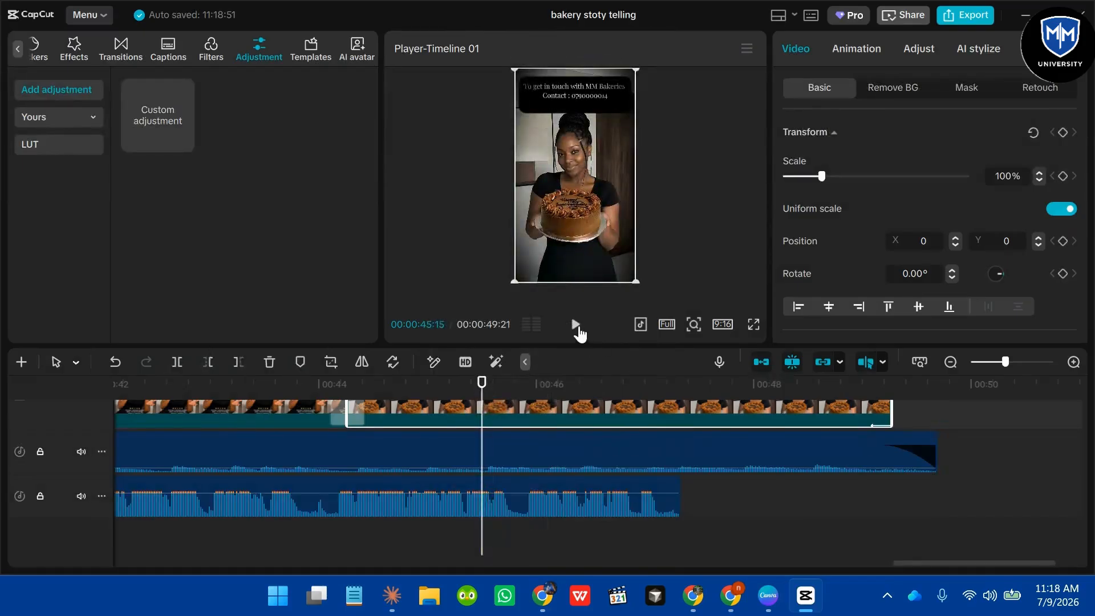
click(577, 327)
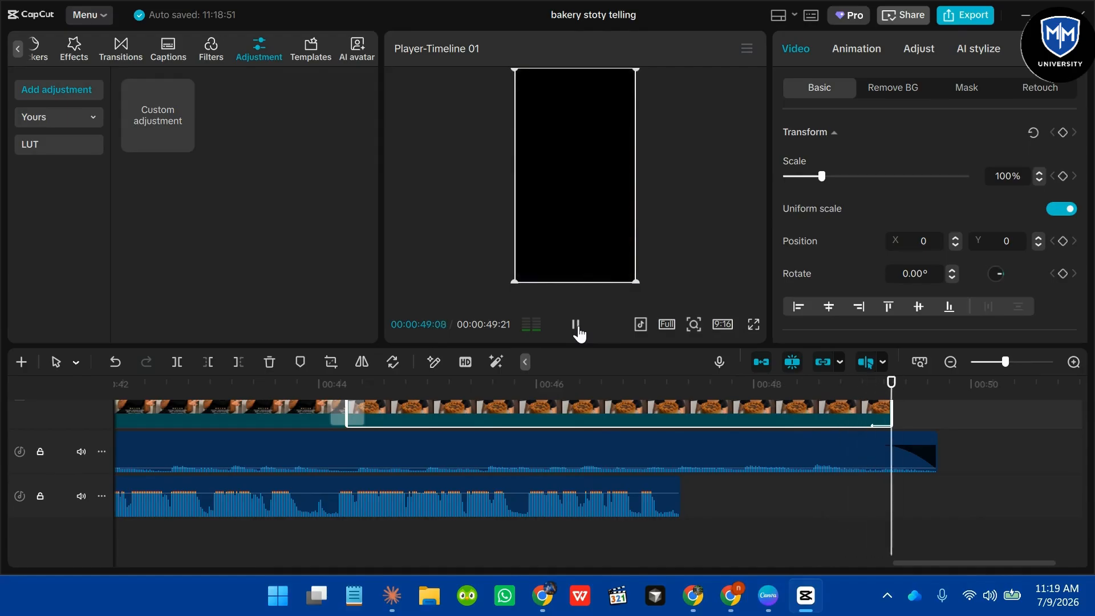
click(575, 327)
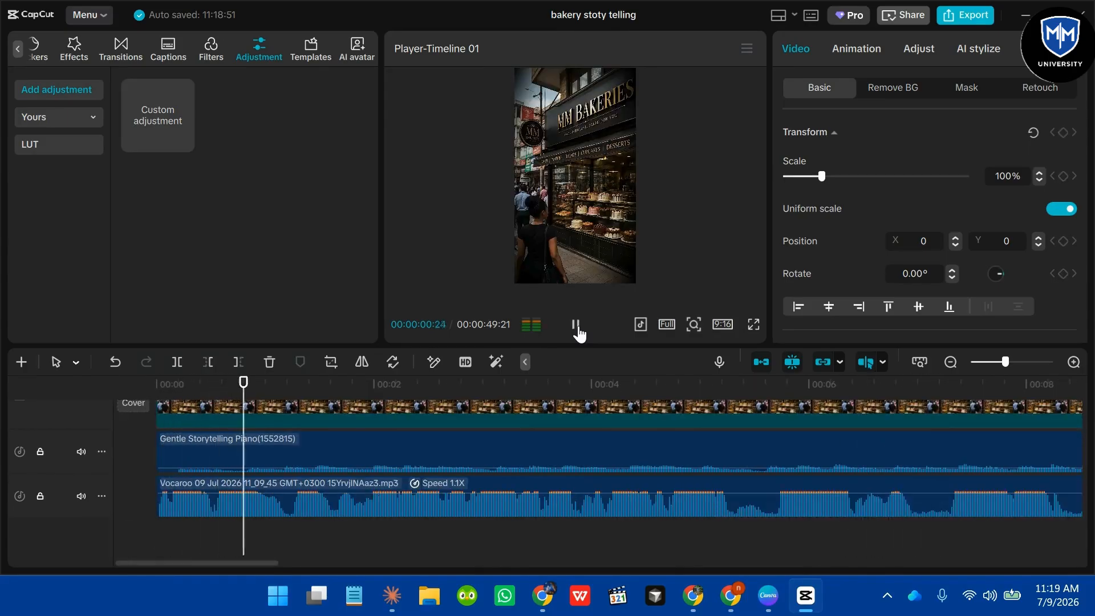
click(577, 327)
- Add a Scale keyframe at 100% at the very start of the first clip, the MM Bakeries storefront
scroll(533, 423, up, 3)
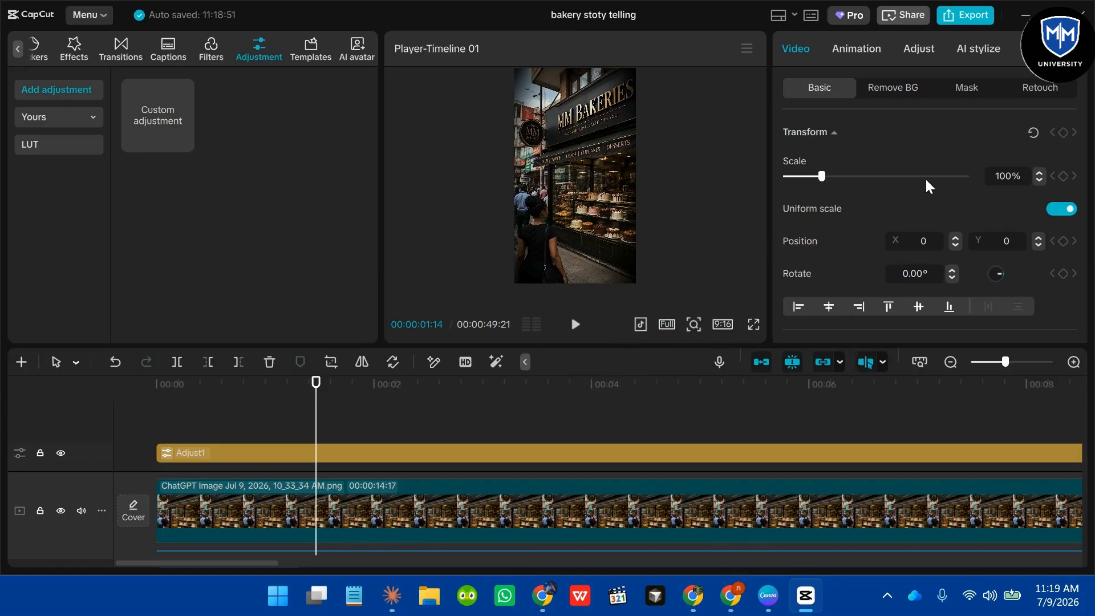
click(1028, 363)
drag(1028, 363, 988, 366)
click(158, 509)
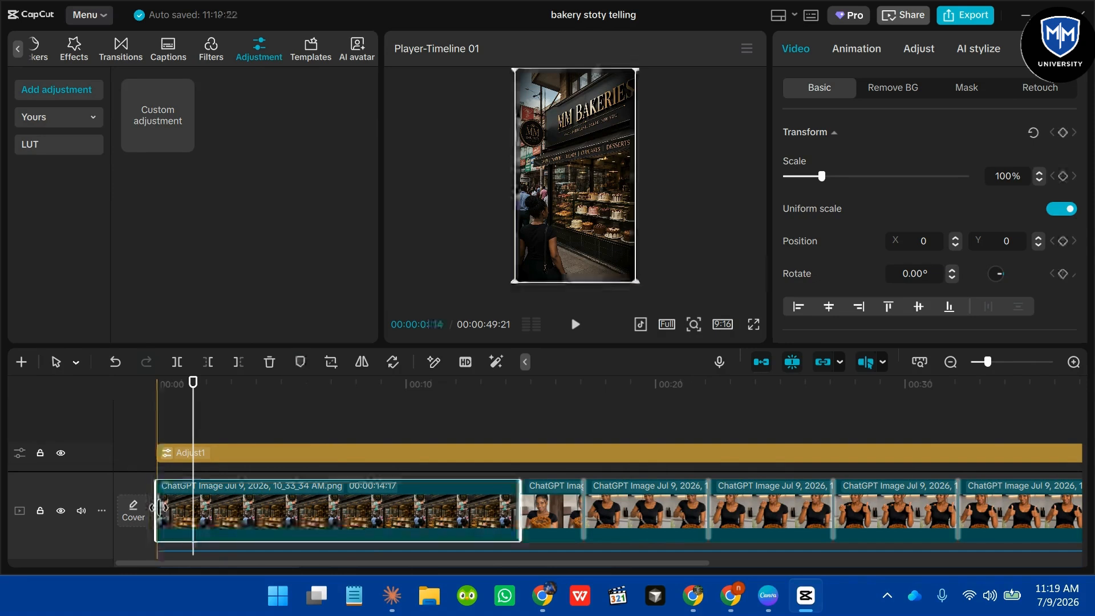
drag(194, 403, 146, 392)
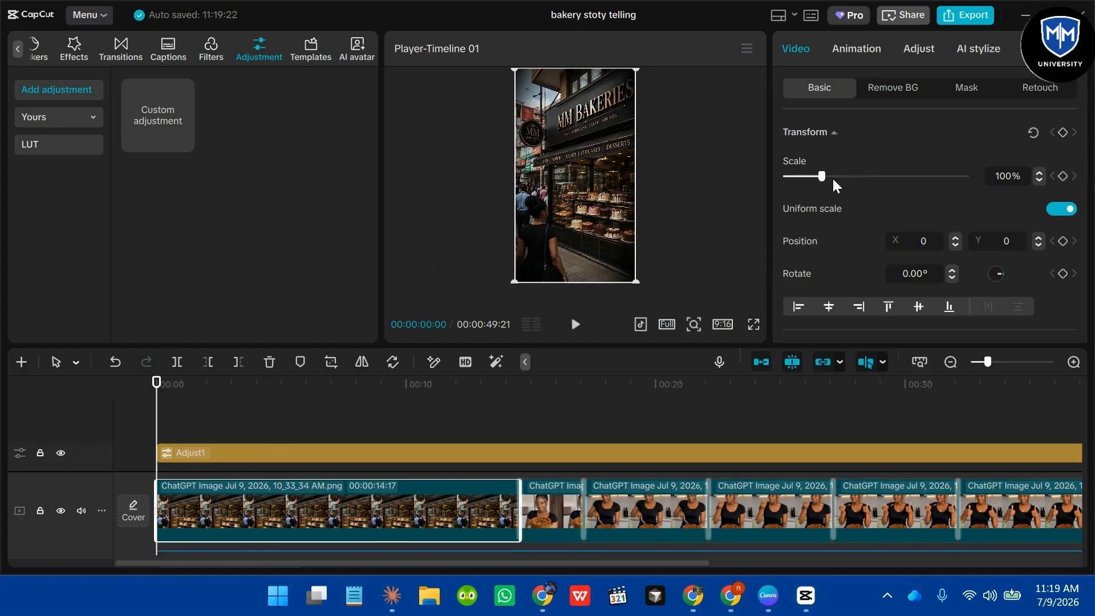
click(1062, 176)
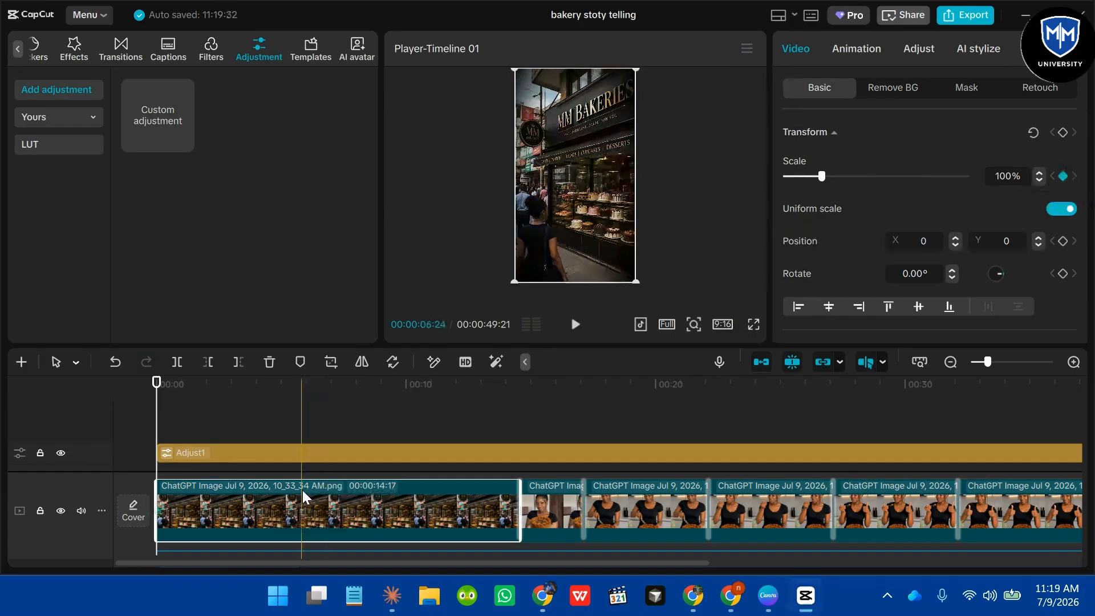
- Increase the storefront clip's scale gradually at its end, 00:00:14:17, to create a slow zoom-in
click(519, 425)
click(485, 495)
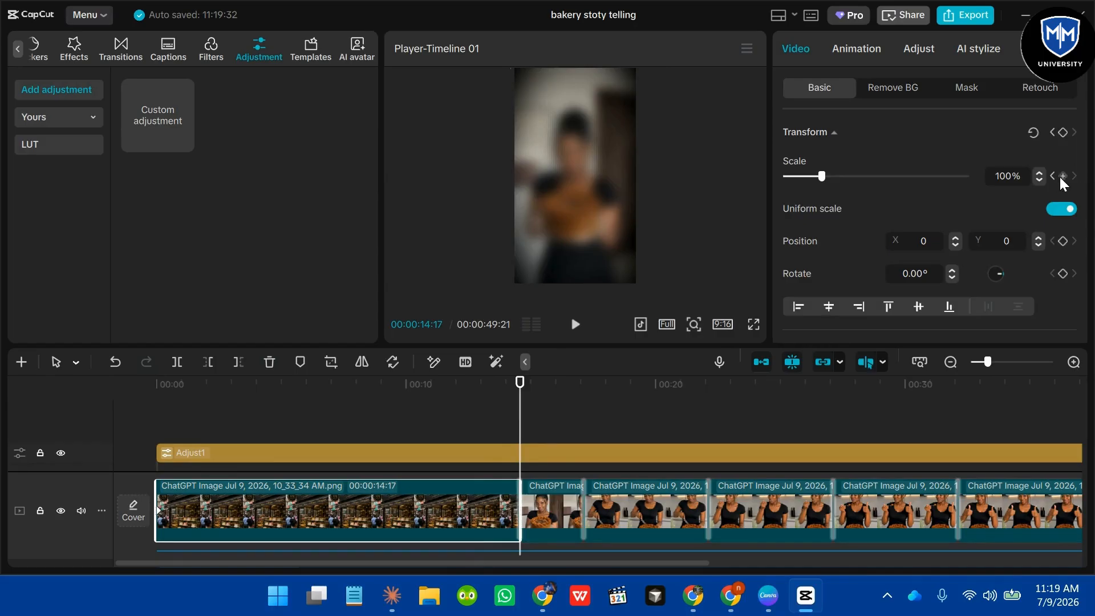
click(1042, 177)
click(1042, 177)
click(1043, 177)
click(1041, 174)
click(1040, 173)
click(1040, 173)
click(1041, 173)
click(1040, 173)
click(1040, 173)
click(1040, 174)
click(1041, 174)
click(1040, 173)
click(1040, 173)
click(1040, 173)
click(1041, 173)
- Play the video from the beginning to about 18 seconds to check the storefront's zoom-in
click(154, 412)
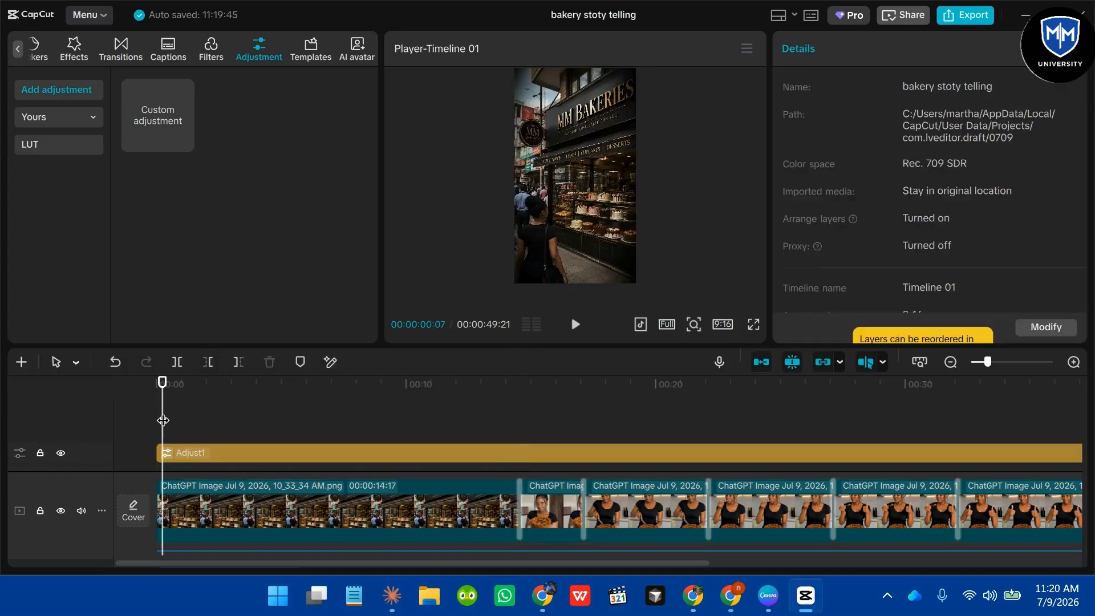
click(576, 325)
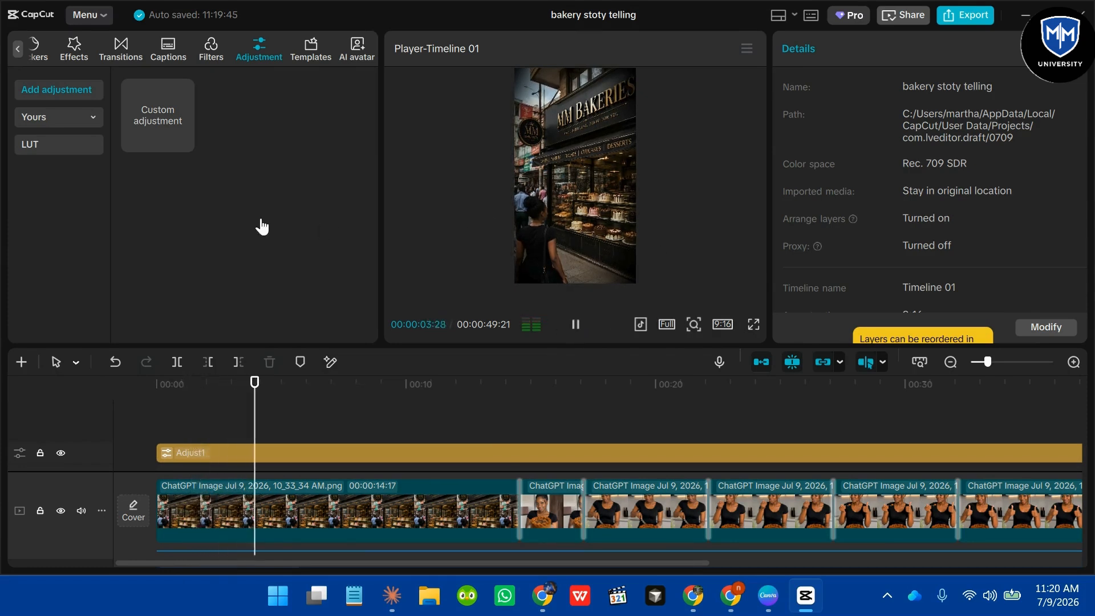
click(580, 329)
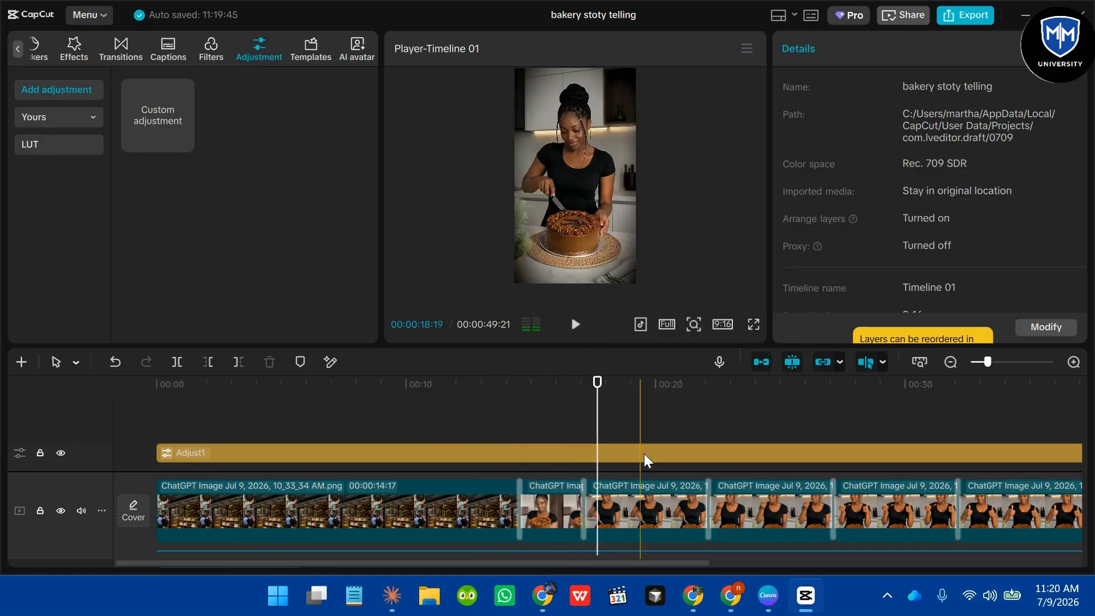
- Add a Scale keyframe at 100% at the start of the third clip, the woman cutting the cake, at 00:00:17:04
drag(592, 387, 584, 383)
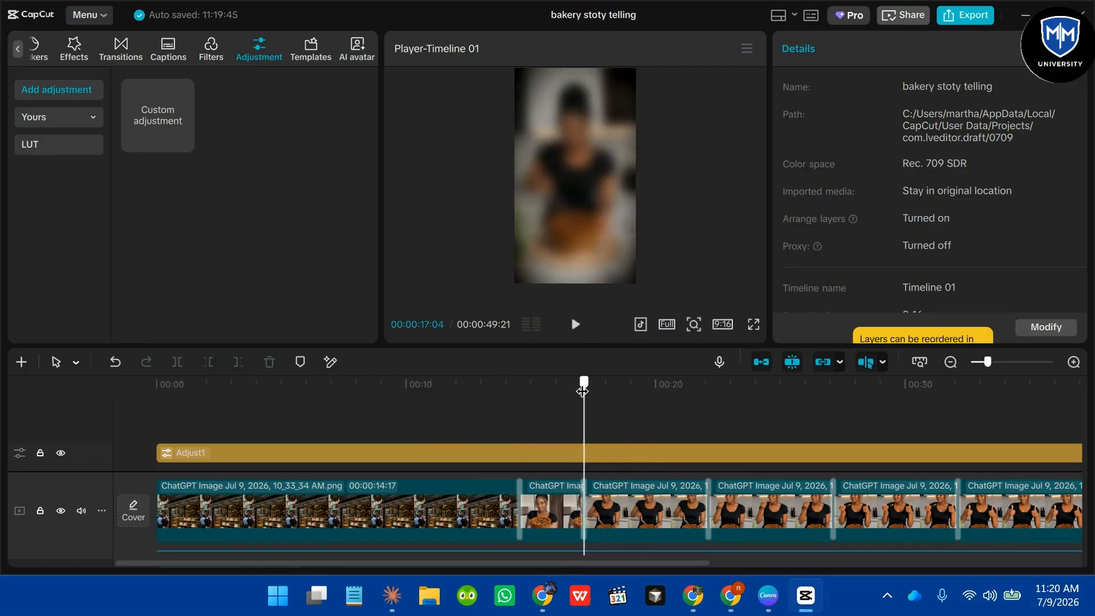
click(631, 511)
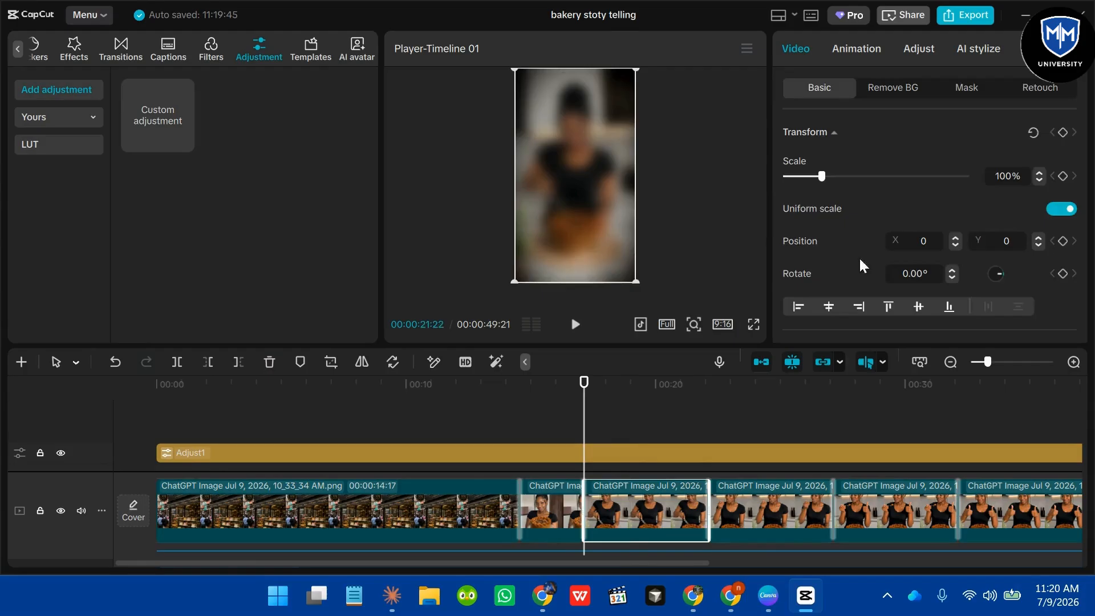
click(1064, 176)
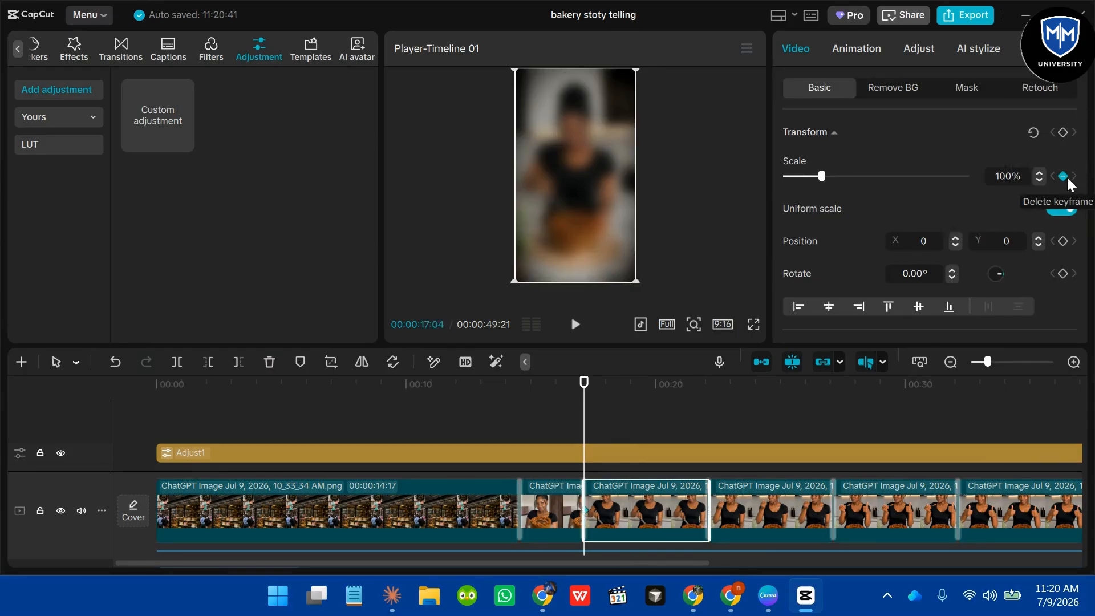
- Set the cake-cutting clip's scale to 107% at its end, 00:00:22:04, for a slow zoom-in
click(707, 433)
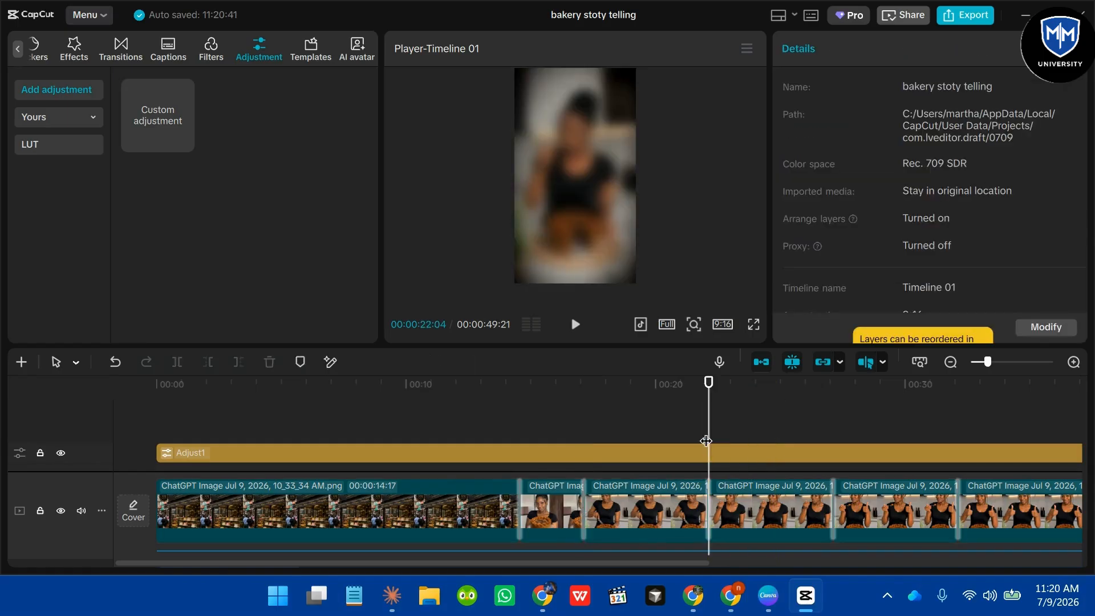
click(693, 511)
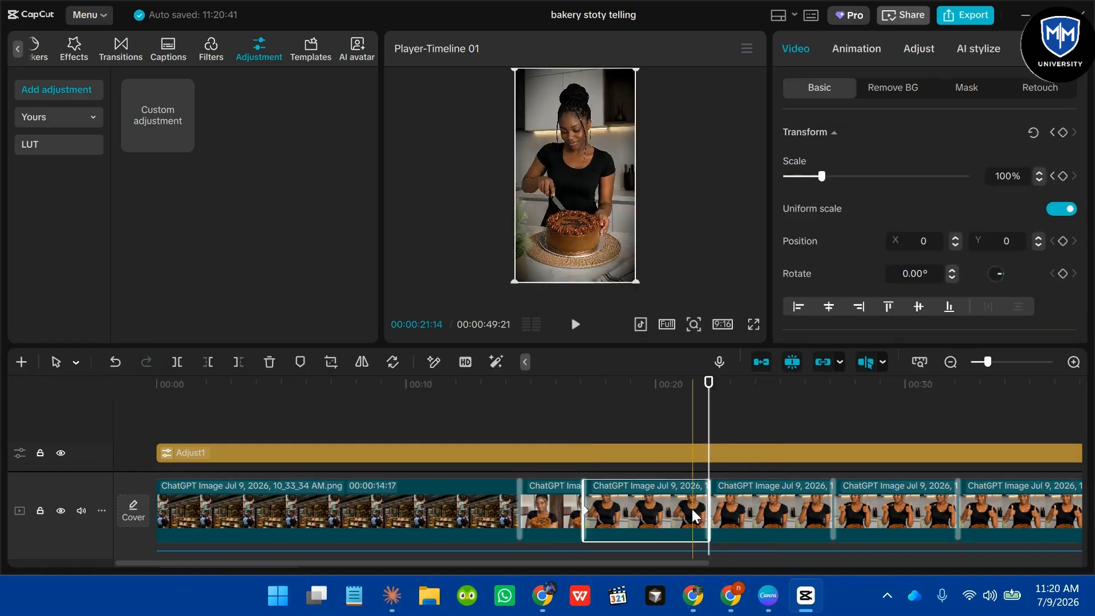
click(1041, 172)
click(1041, 173)
click(1041, 172)
click(1041, 173)
click(1041, 173)
click(1041, 173)
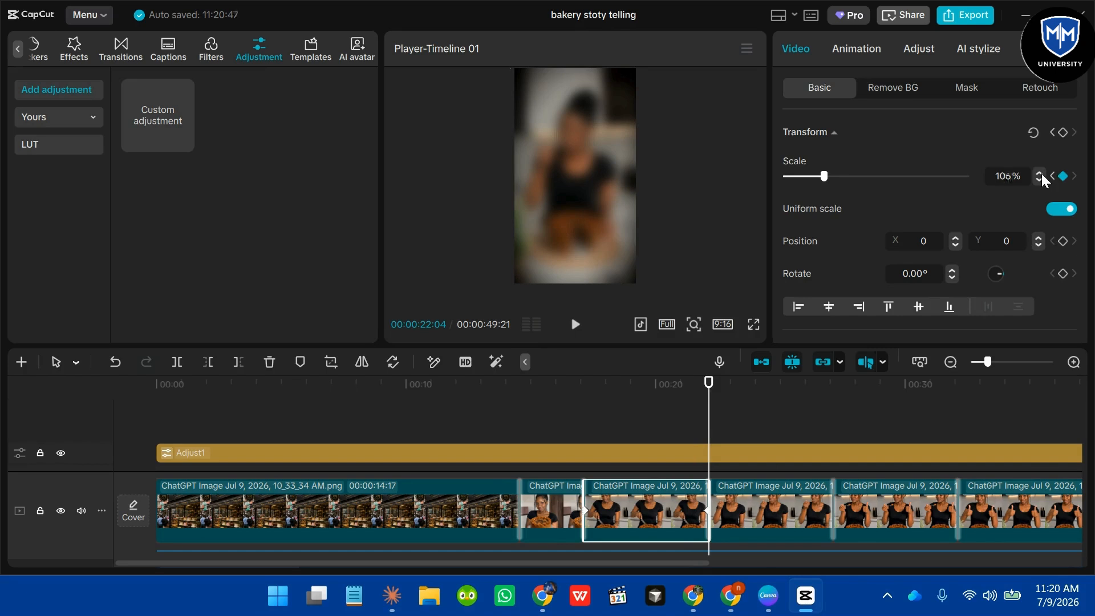
click(1041, 173)
scroll(854, 292, down, 3)
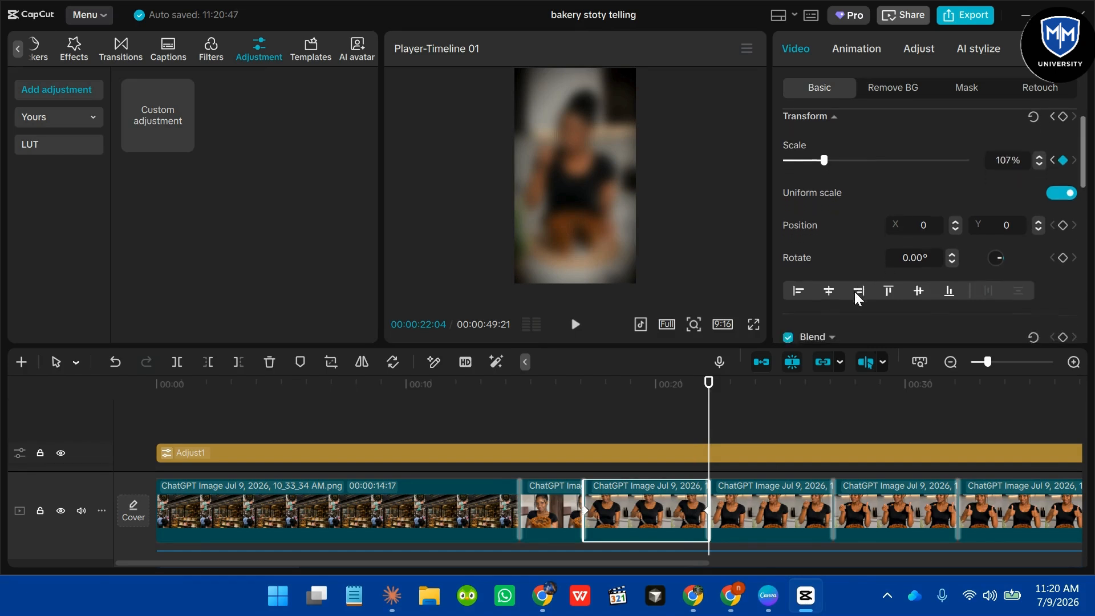
scroll(854, 292, down, 1)
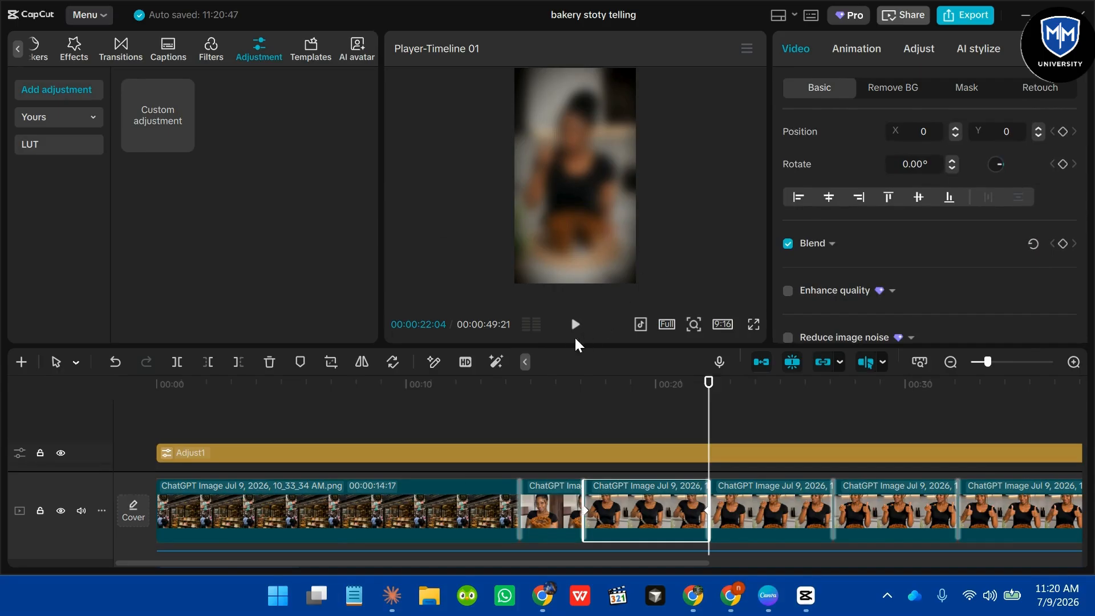
click(579, 424)
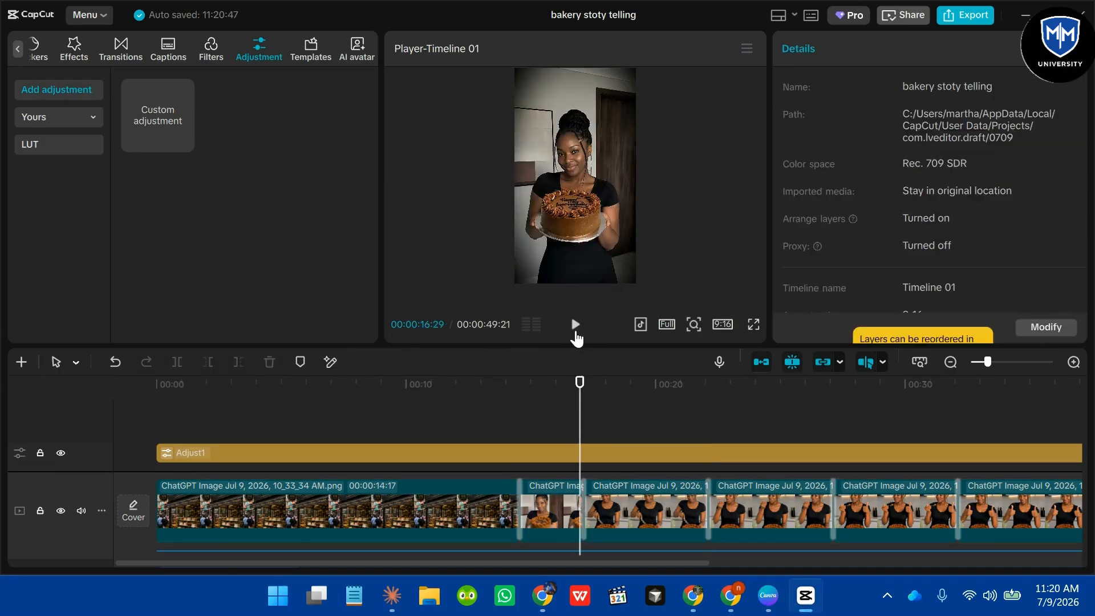
click(624, 529)
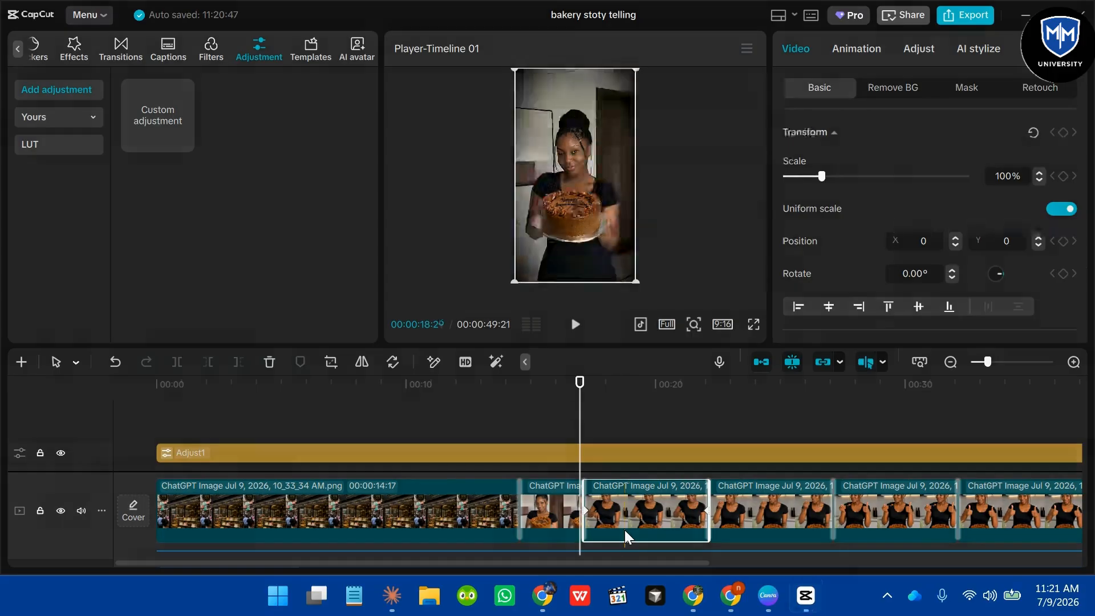
right_click(624, 529)
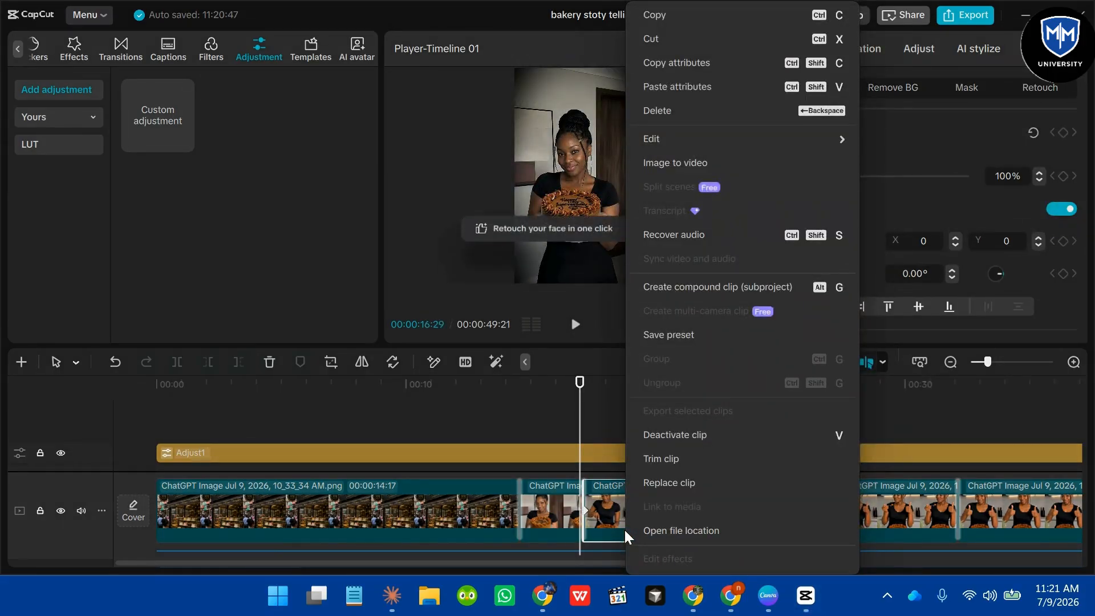
key(Escape)
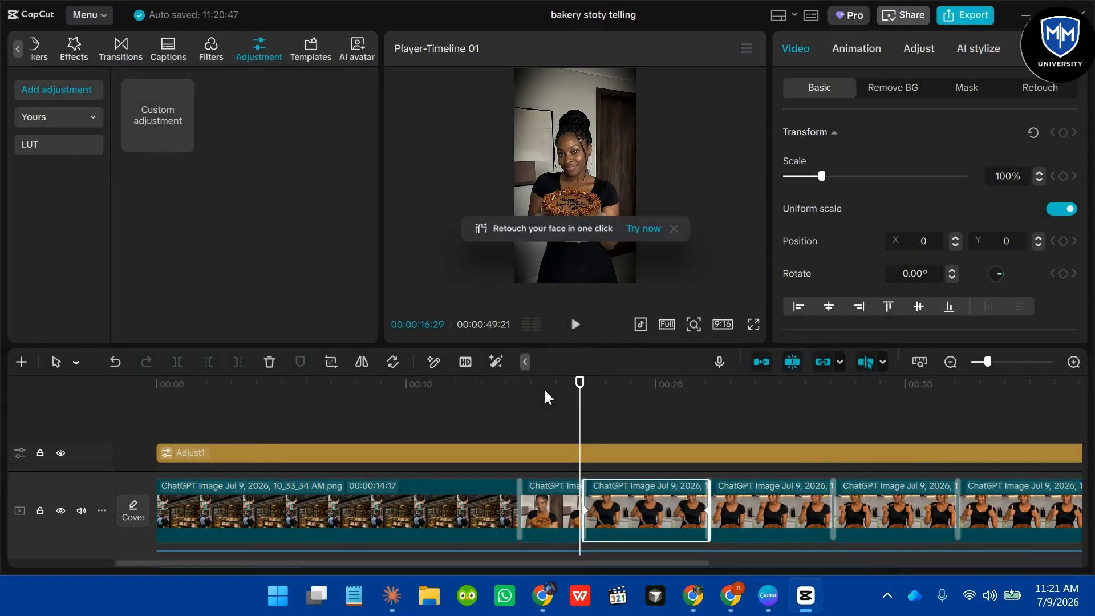
right_click(627, 485)
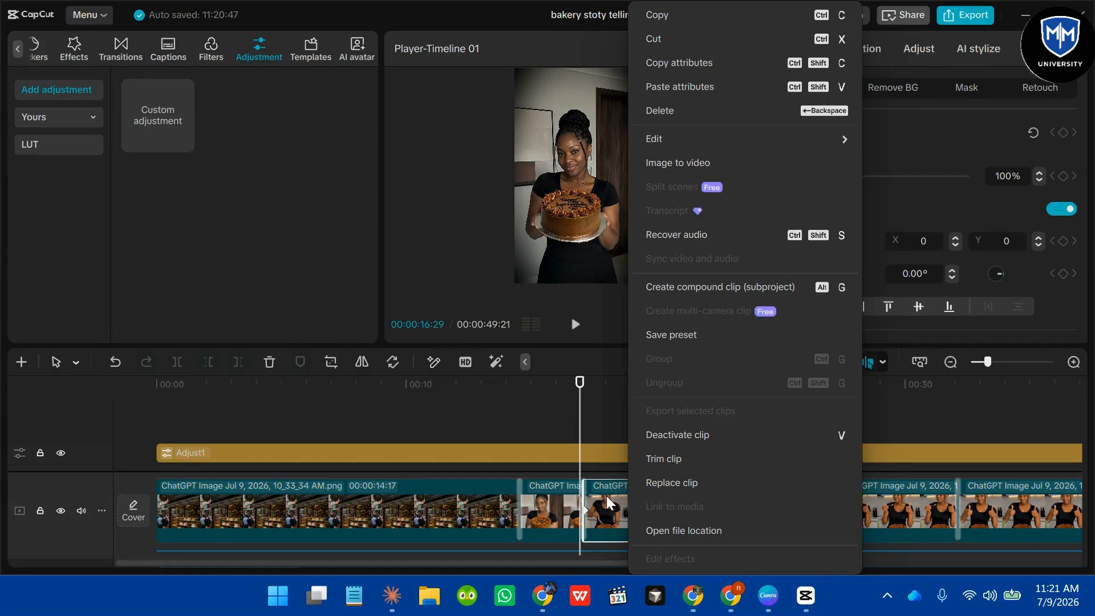
key(Escape)
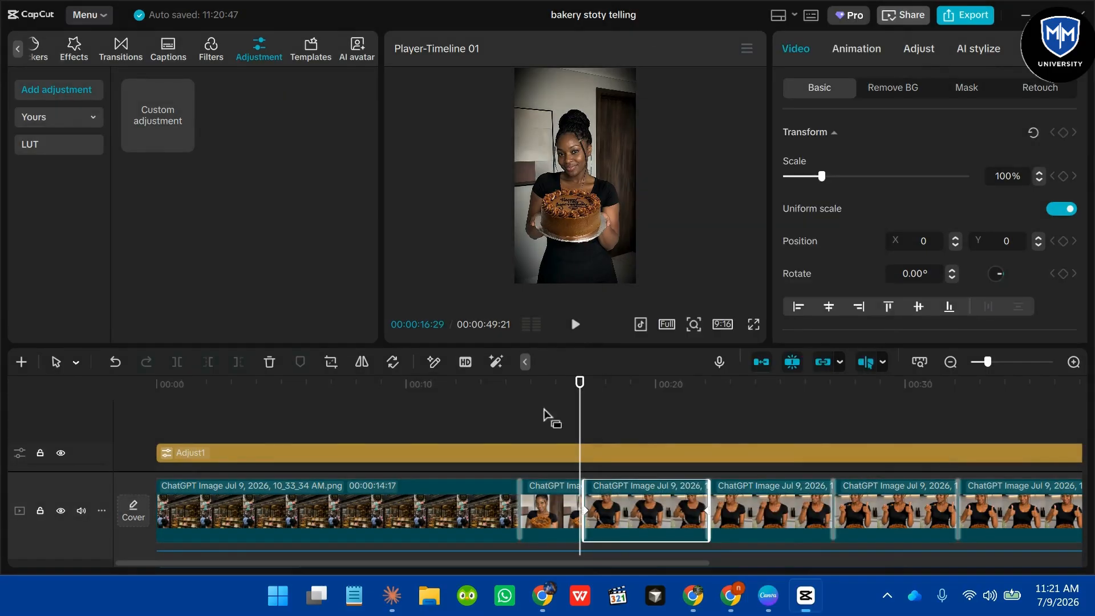
right_click(612, 512)
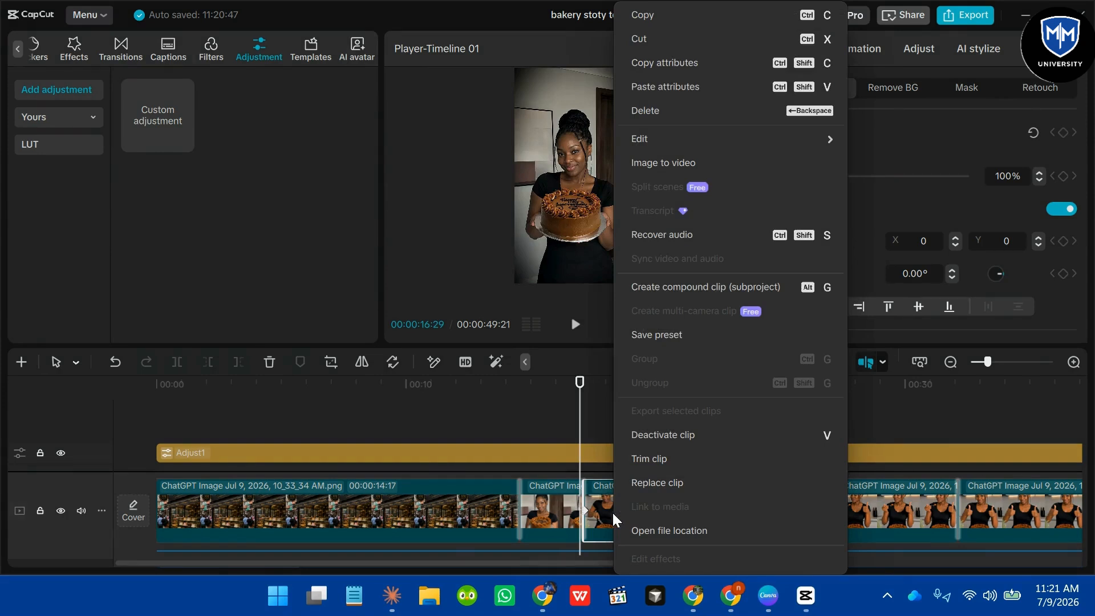
mouse_move(788, 139)
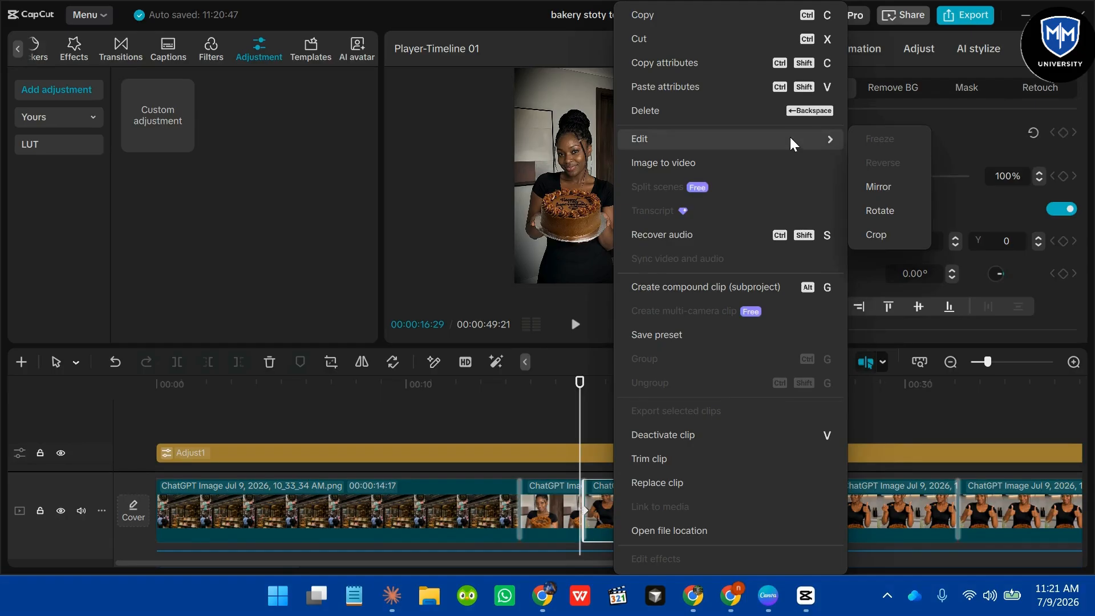
click(439, 402)
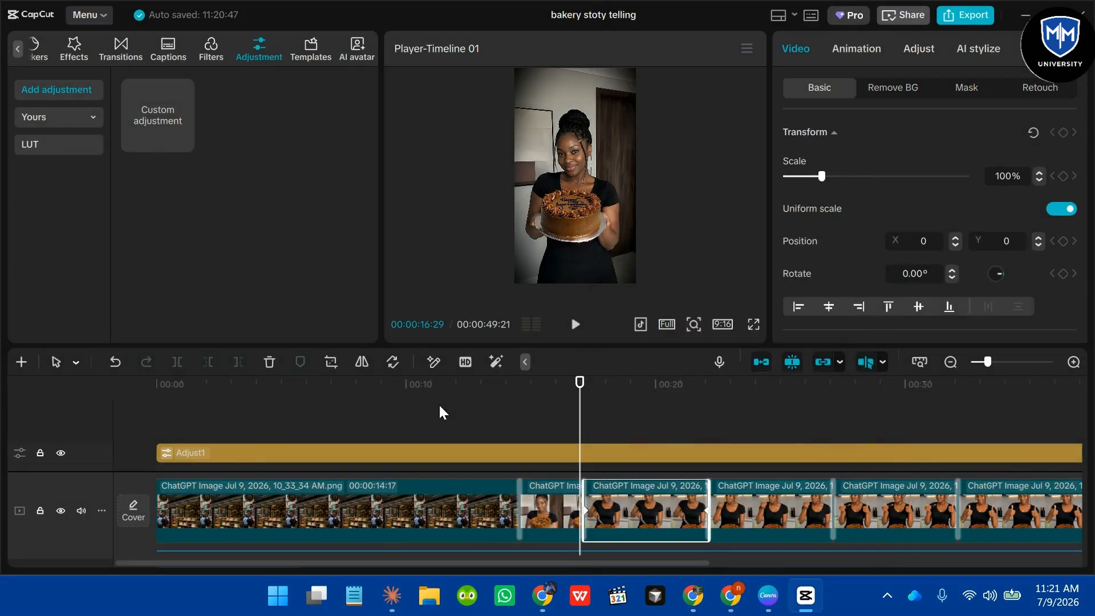
- Play the video from 00:00:16:29 to about 25 seconds to check the cake-cutting clip's slow zoom-in
click(576, 330)
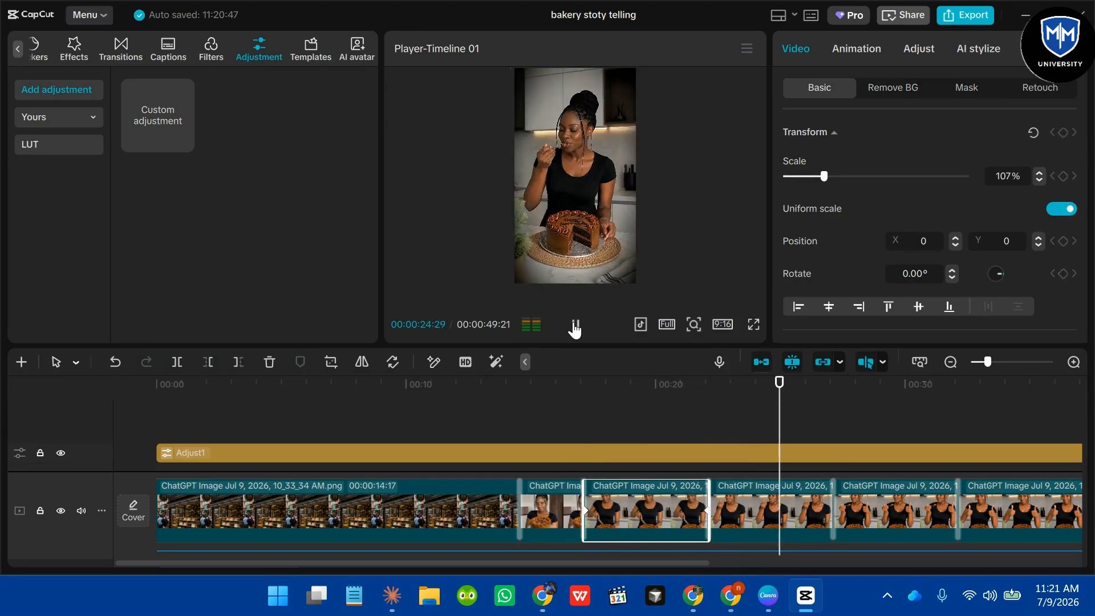
click(575, 326)
- Add a Scale keyframe at 100% at the start of the fourth clip, 00:00:22:04
click(712, 433)
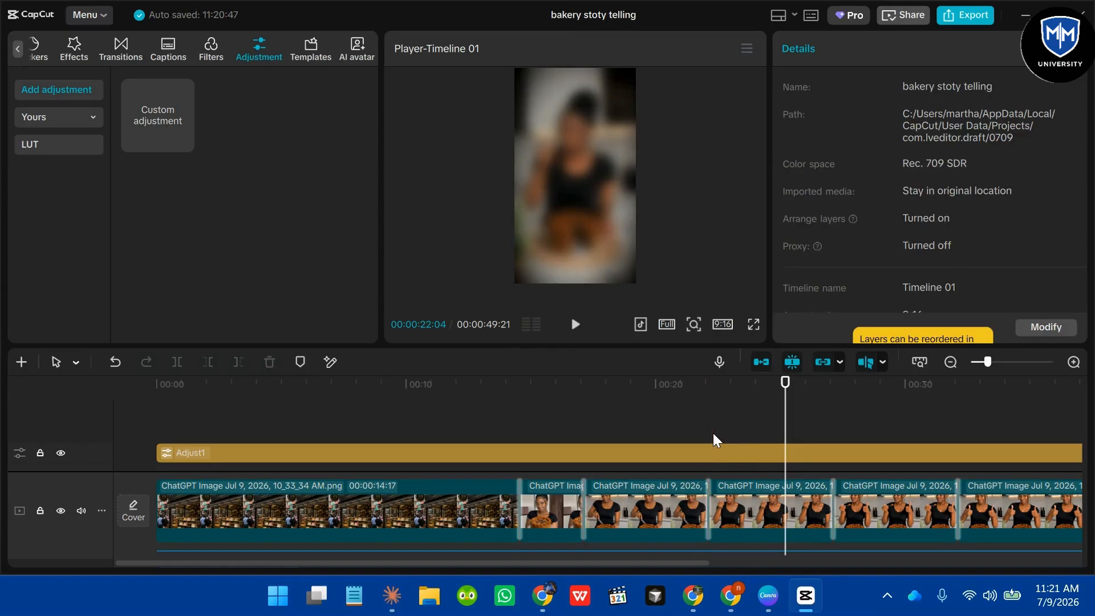
click(734, 508)
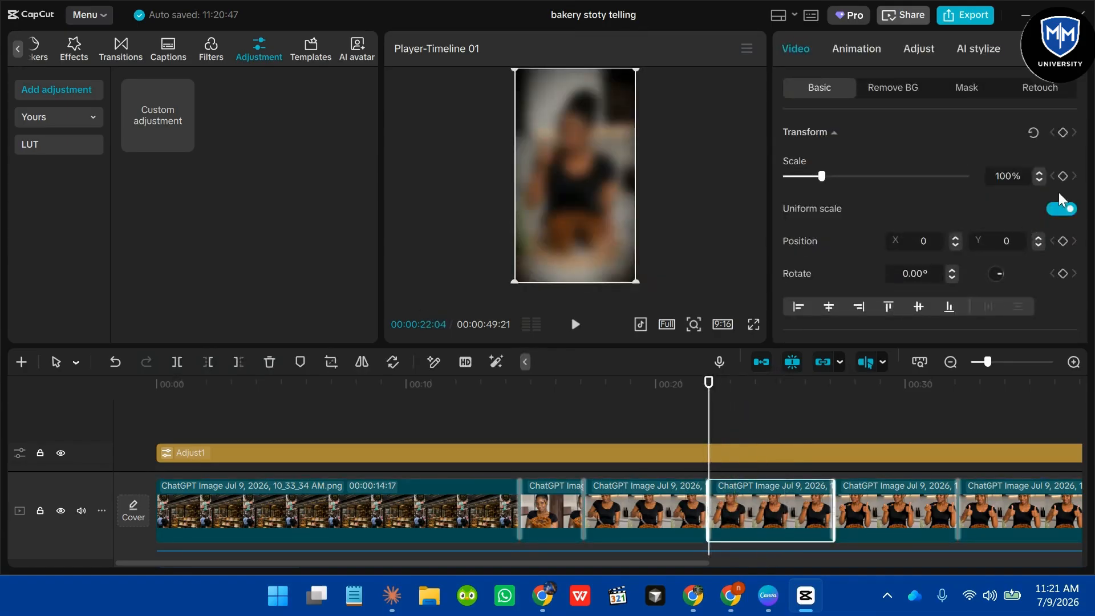
click(1063, 176)
- Set the fourth clip's scale to 104% at its end, 00:00:27:04, for a slow zoom-in
click(833, 429)
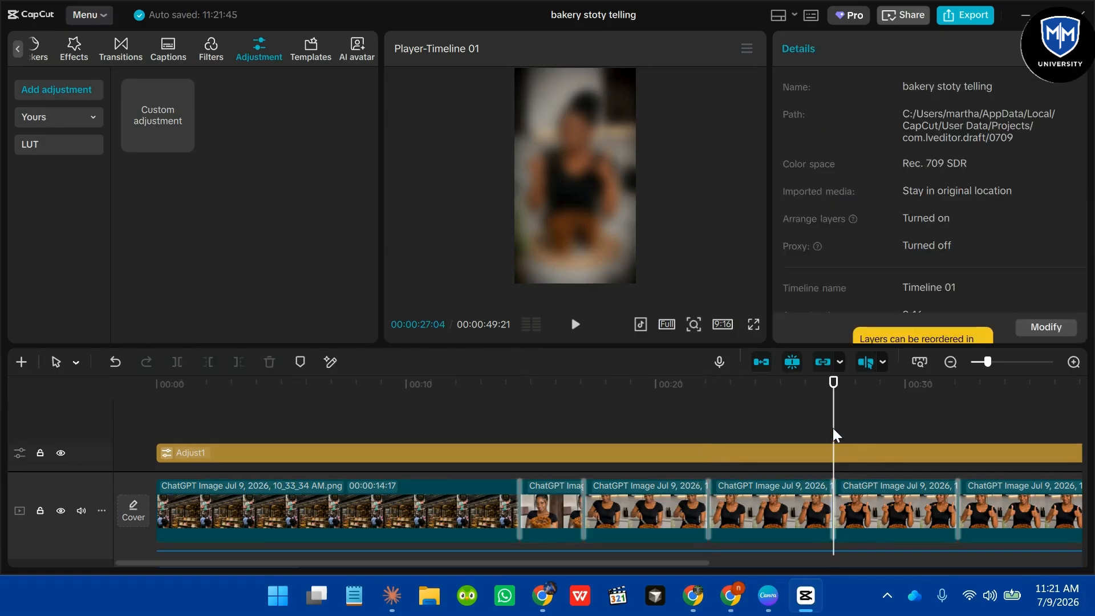
click(748, 518)
click(1038, 171)
click(1039, 171)
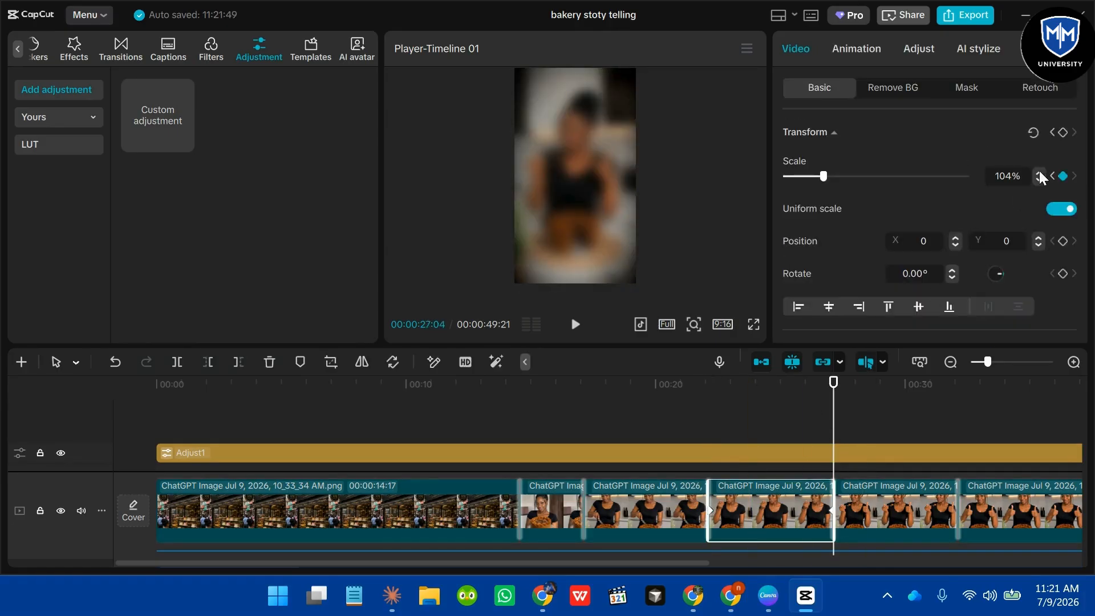
- Animate the fifth clip's scale with keyframes from 100% at its start, 00:00:27:04, to 107% at its end, 00:00:32:04
click(897, 504)
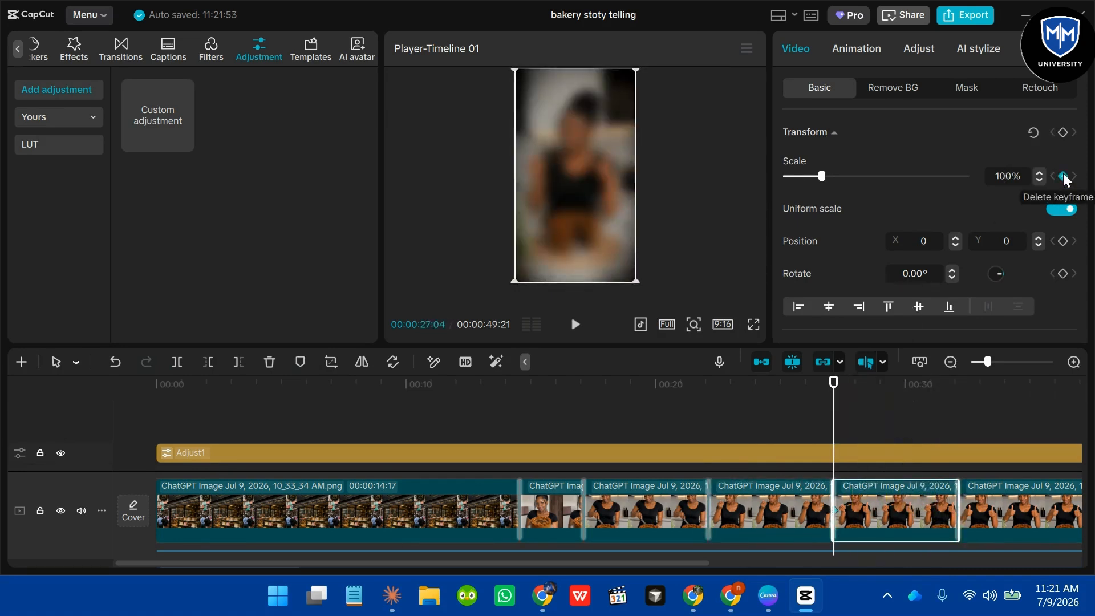
click(956, 441)
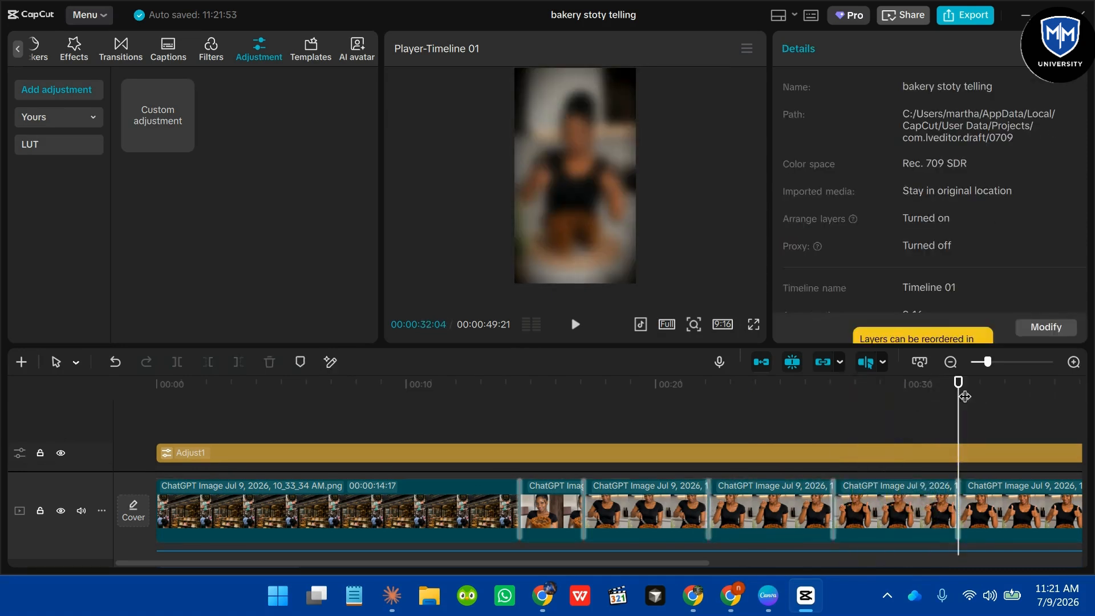
click(917, 501)
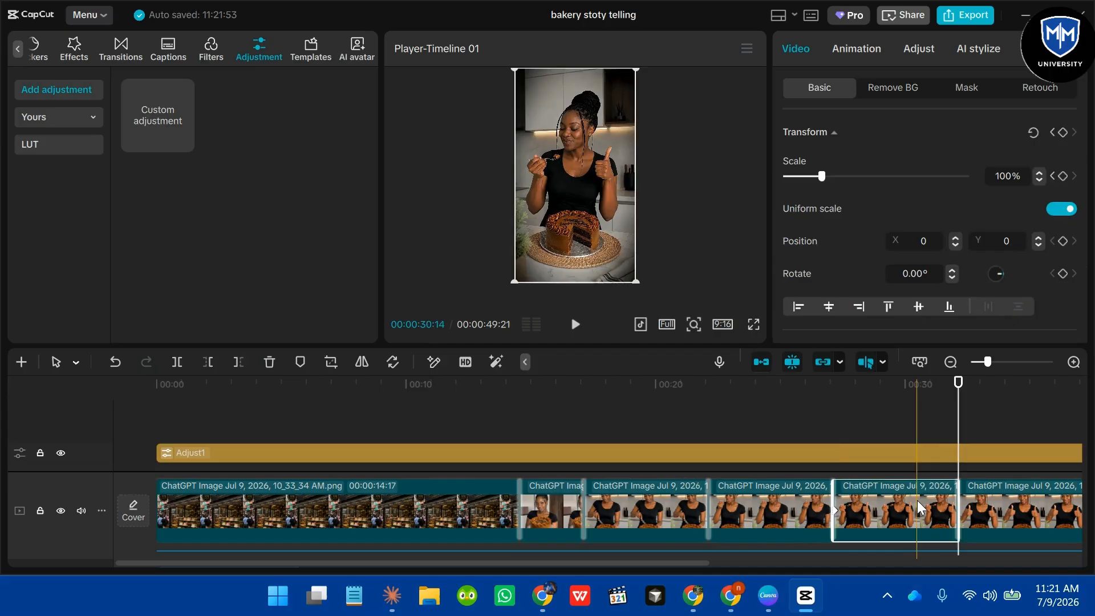
click(1038, 172)
click(1038, 171)
click(1038, 172)
click(1039, 171)
click(1038, 172)
click(1038, 172)
click(1038, 172)
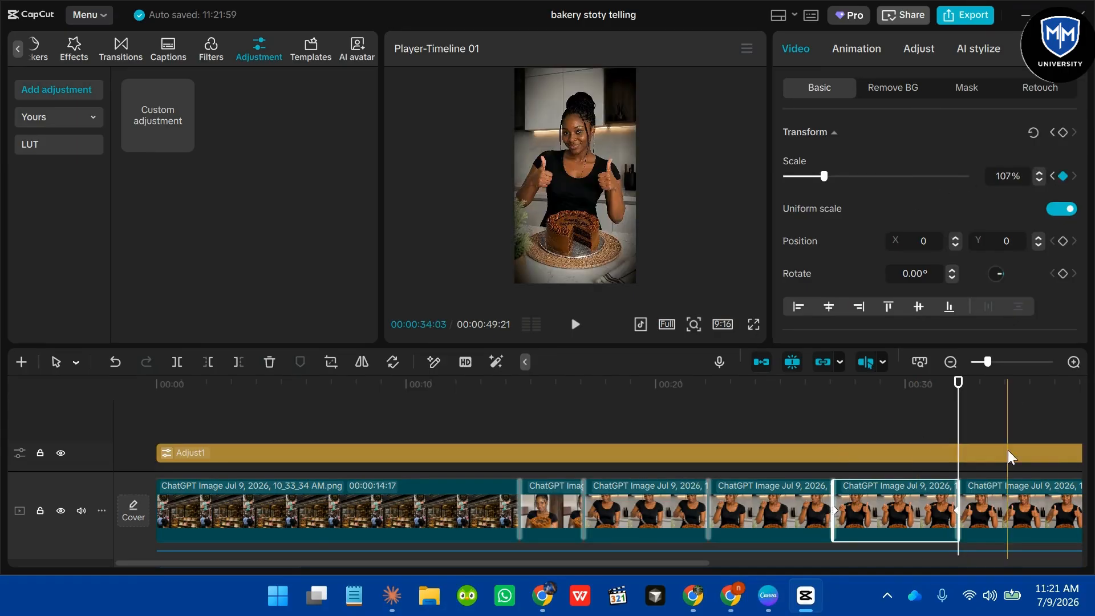
- Add a Scale keyframe at 100% at the start of the sixth clip, the woman with two thumbs up, at 00:00:32:04
drag(688, 562, 941, 563)
click(597, 511)
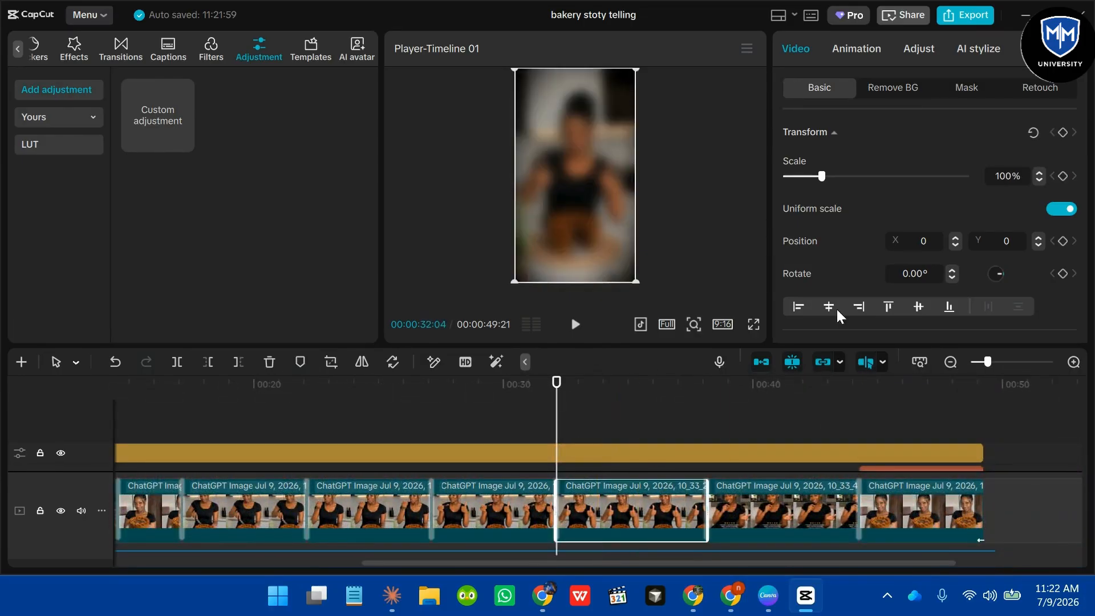
click(1062, 176)
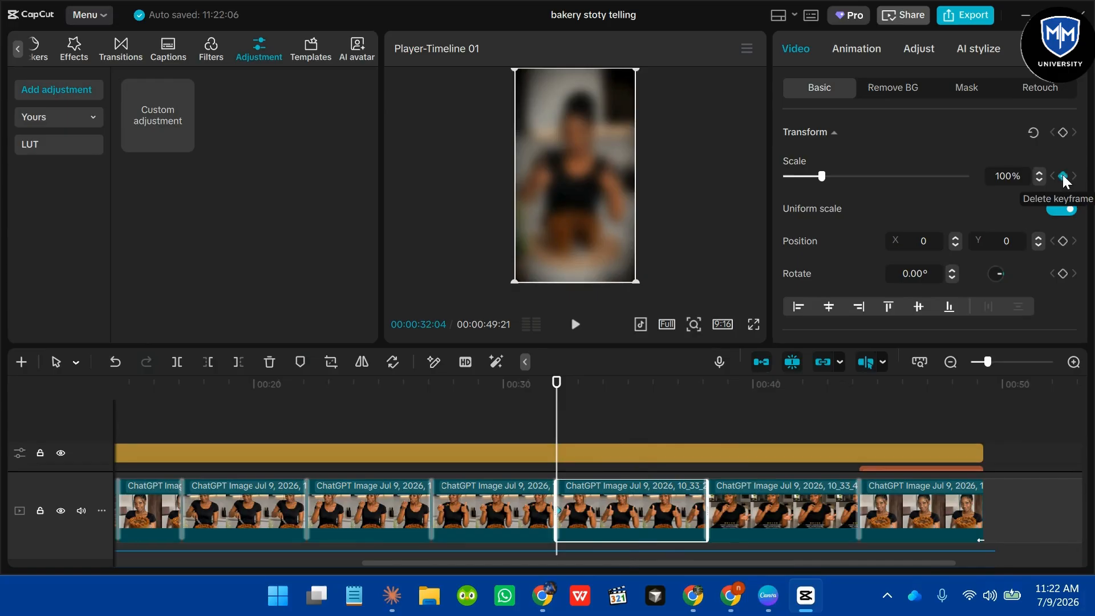
- Set the two-thumbs-up clip's scale to 106% at its end, 00:00:38:05, for a slow zoom-in
click(701, 414)
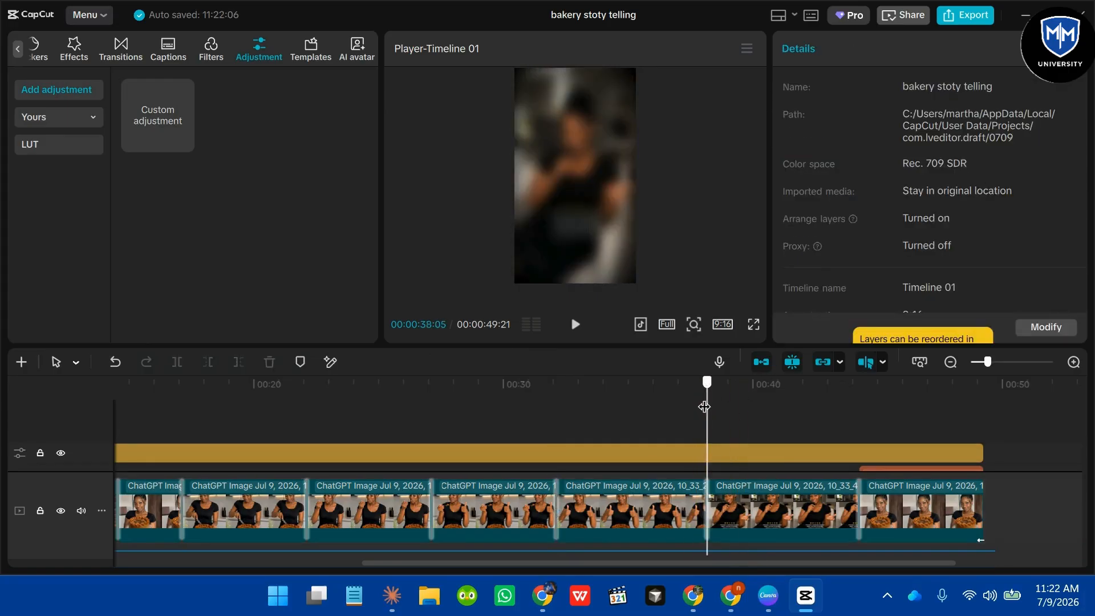
click(674, 511)
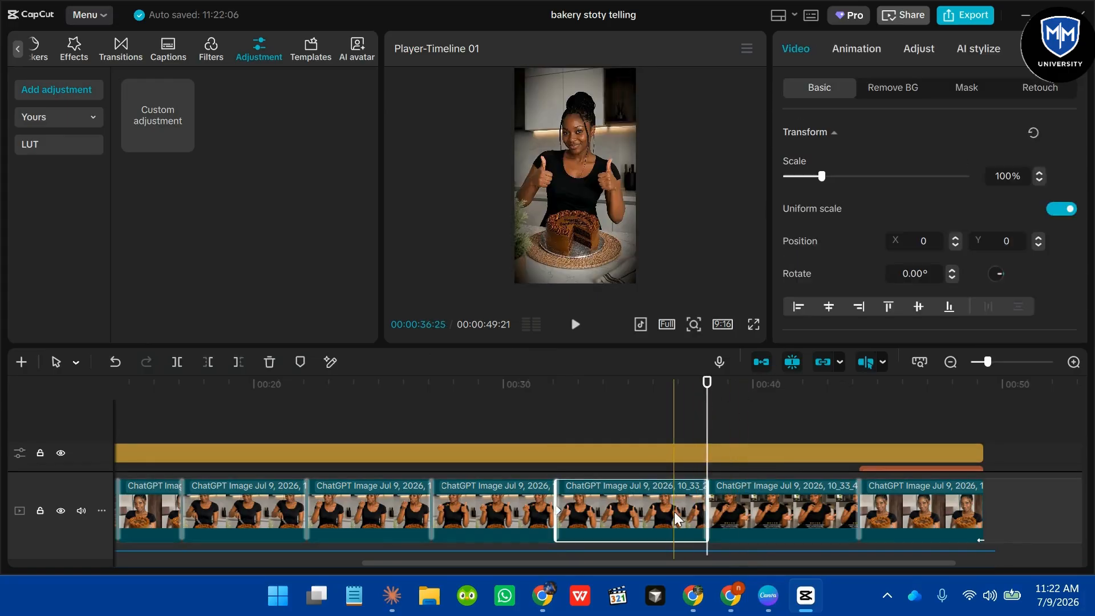
click(1038, 172)
click(1039, 172)
click(1039, 172)
click(1039, 173)
click(1039, 172)
click(1039, 172)
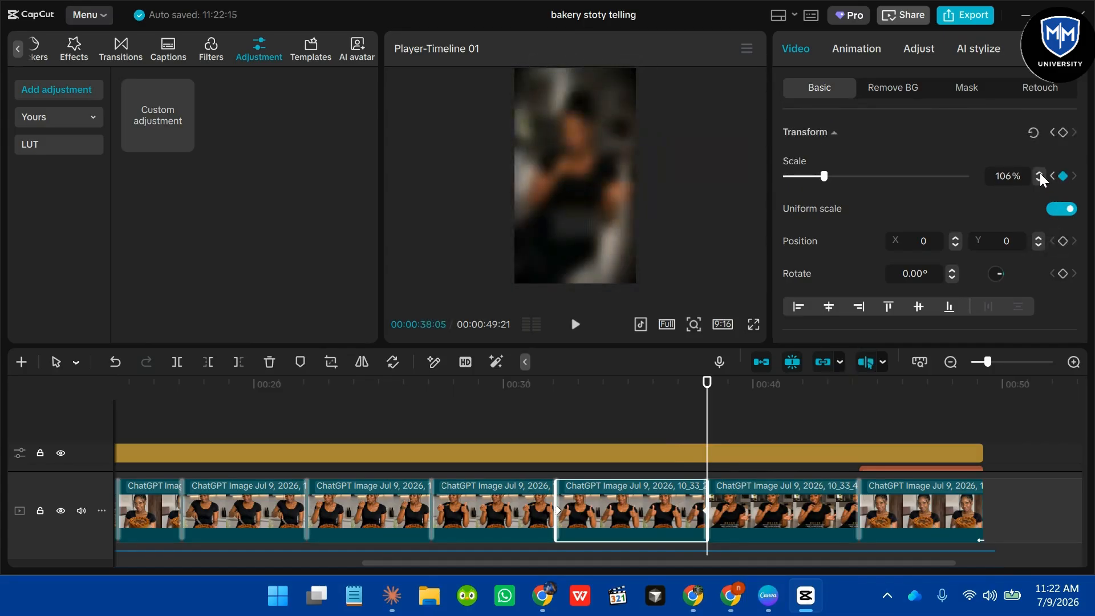
- Add a Scale keyframe at the start of the seventh clip, the seated woman, at 00:00:38:05 and set it to 103%
click(748, 488)
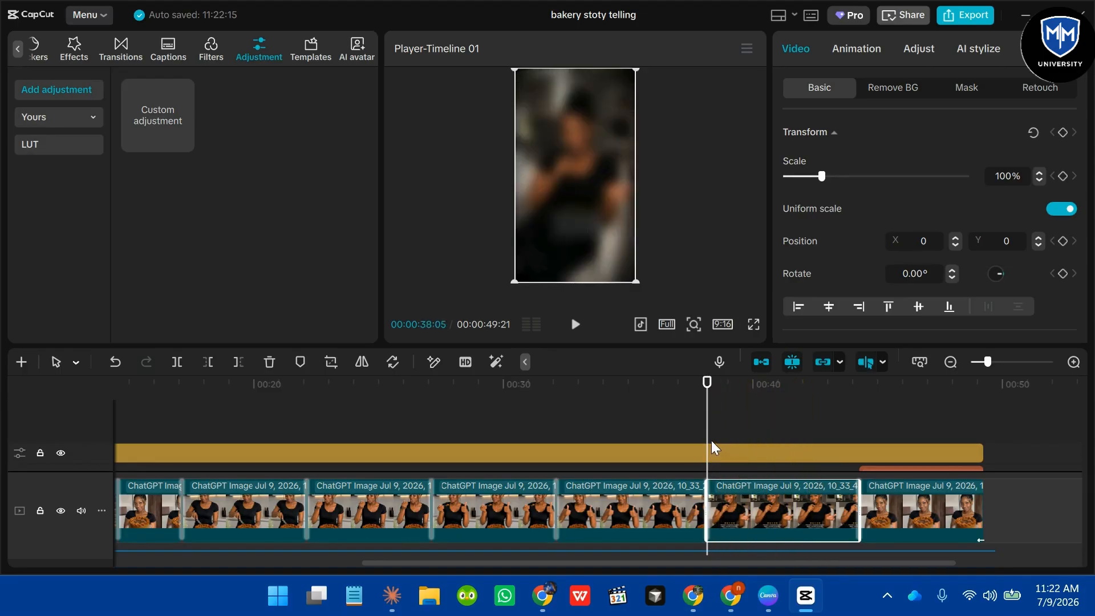
click(1061, 177)
click(1038, 173)
click(1038, 172)
click(1038, 172)
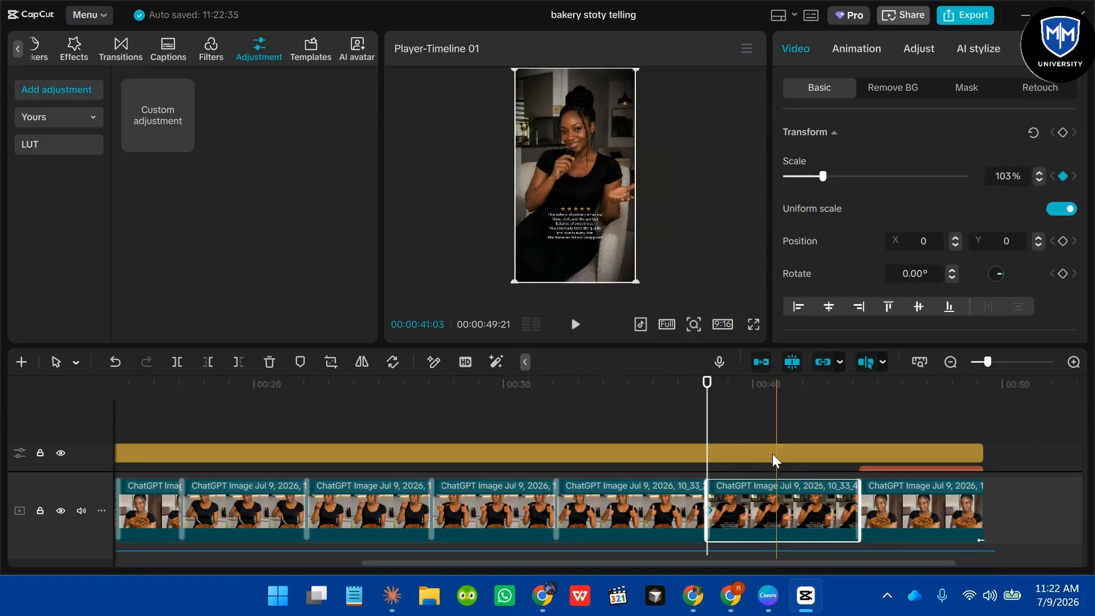
- Inspect the seated-woman clip's start at 00:00:38:05 in a magnified timeline to locate its Scale keyframe
click(768, 409)
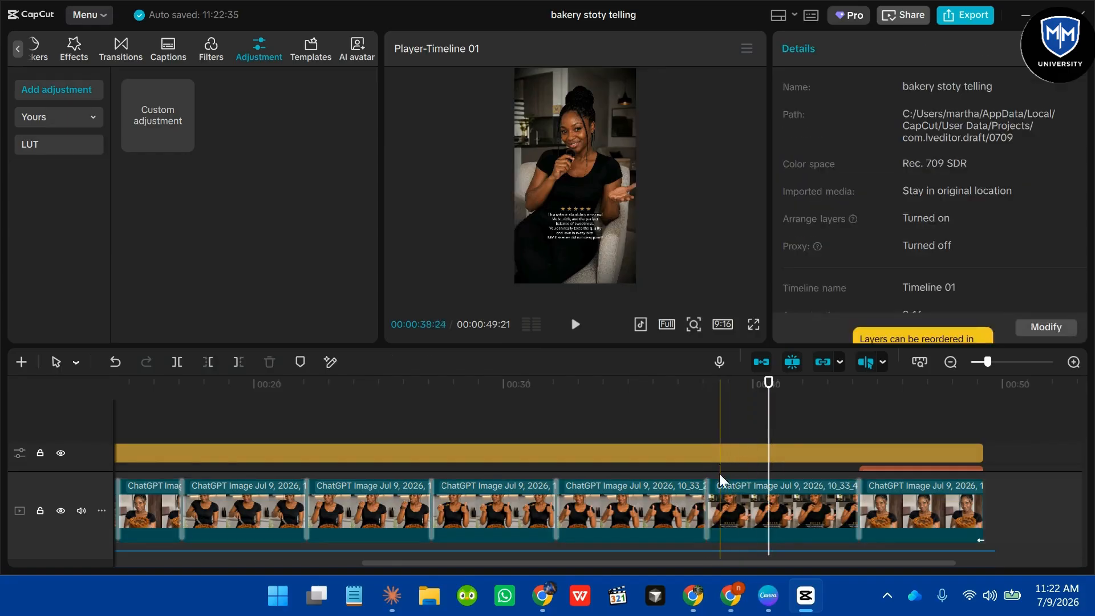
click(717, 496)
click(708, 514)
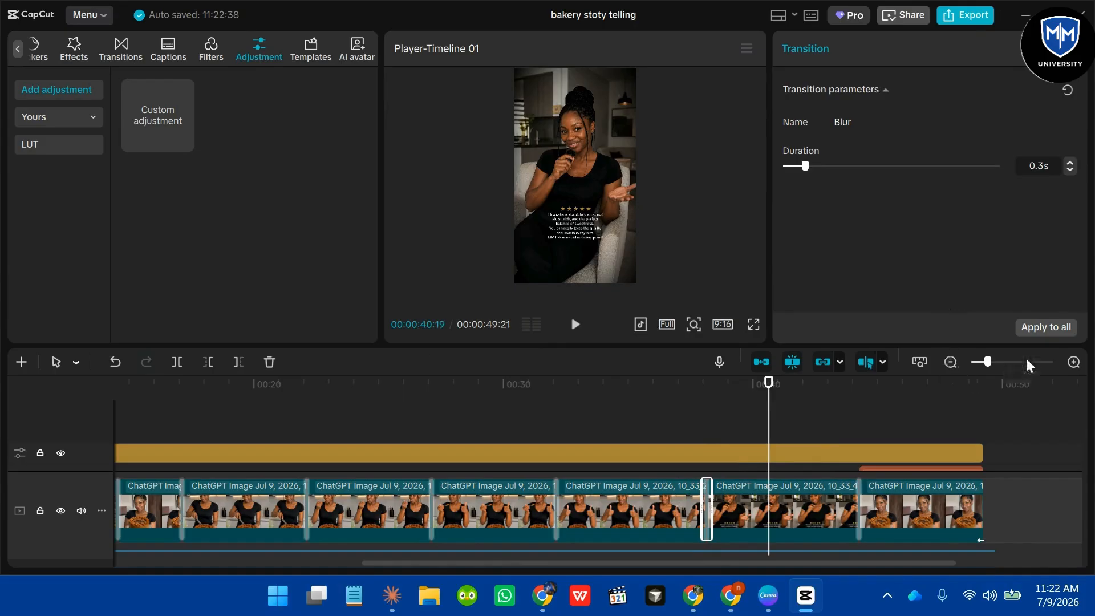
drag(1028, 354, 1011, 364)
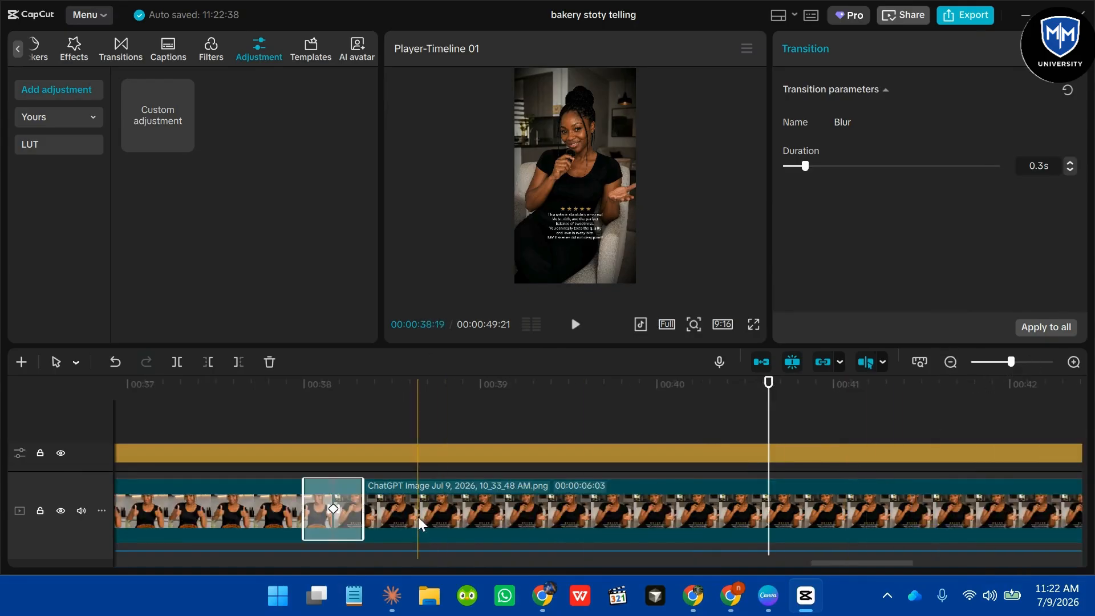
click(334, 511)
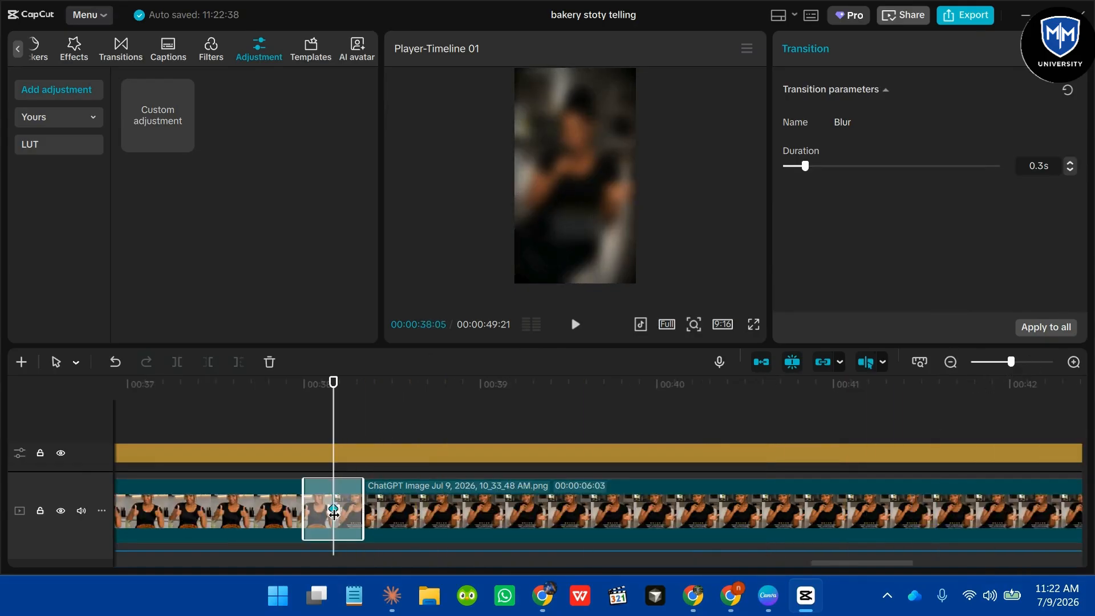
- Add a Scale keyframe at 103% on the seated-woman clip at 00:00:40:09
click(709, 413)
click(409, 527)
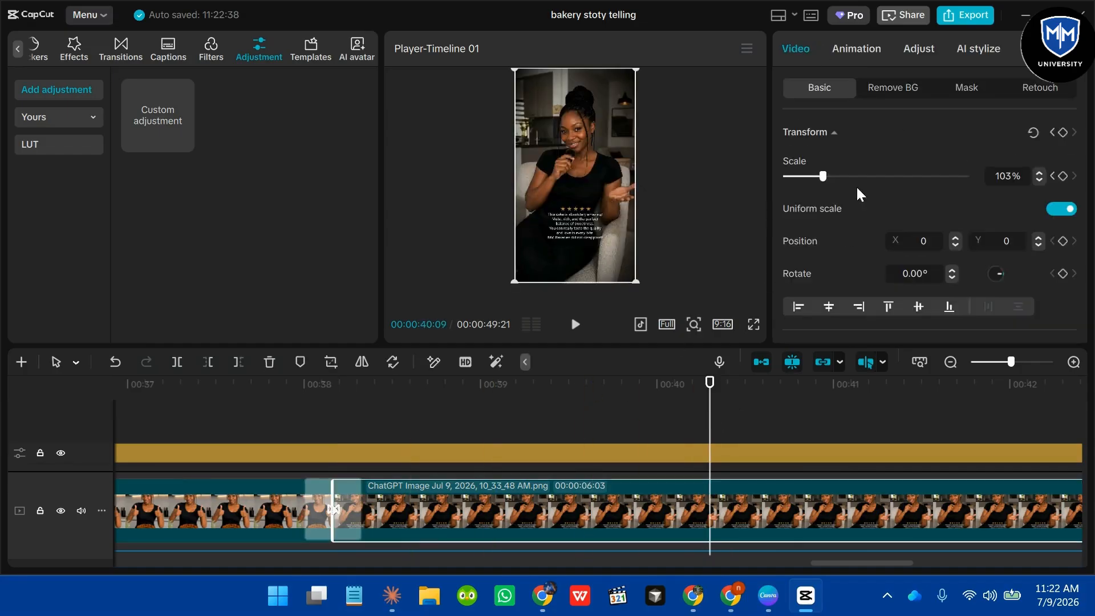
click(1037, 179)
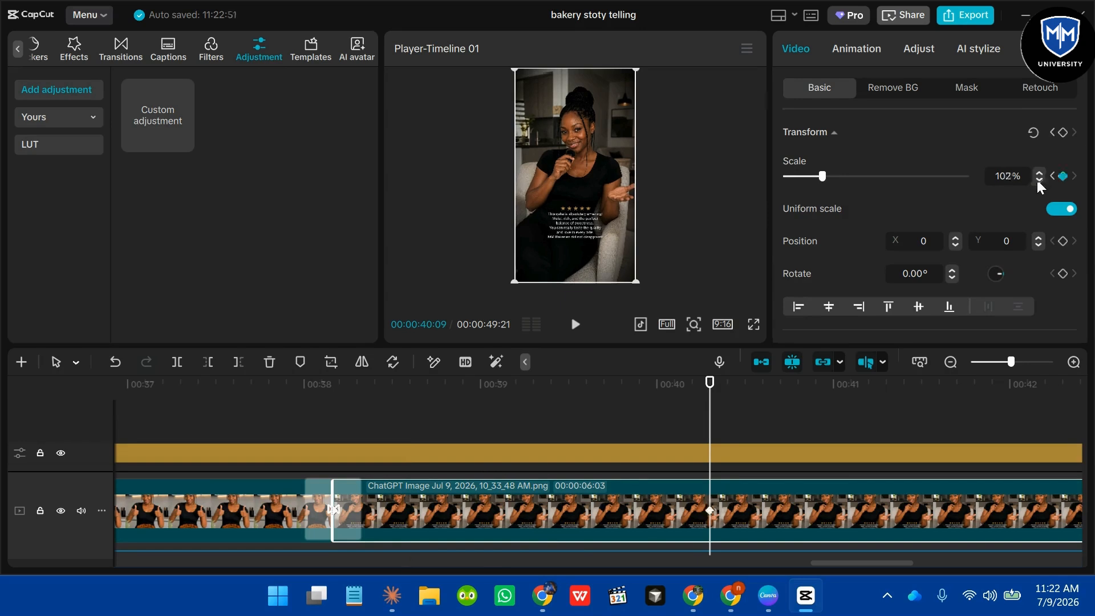
click(1037, 180)
click(1037, 180)
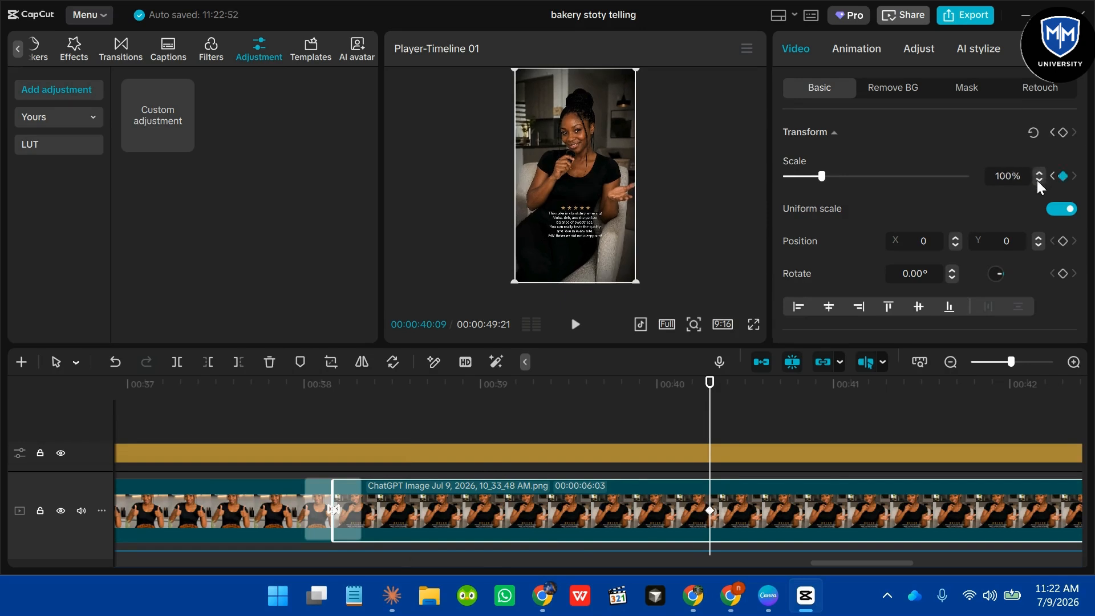
click(1039, 173)
click(1039, 173)
click(1039, 173)
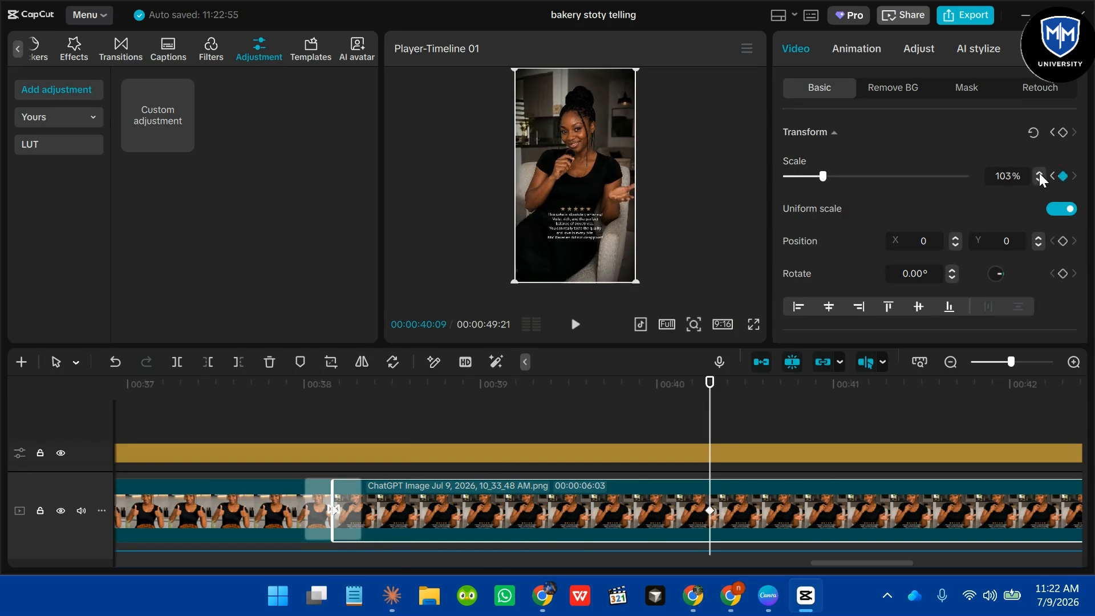
- Add a Scale keyframe at 99% on the seated-woman clip at 00:00:41:28
drag(835, 563, 885, 561)
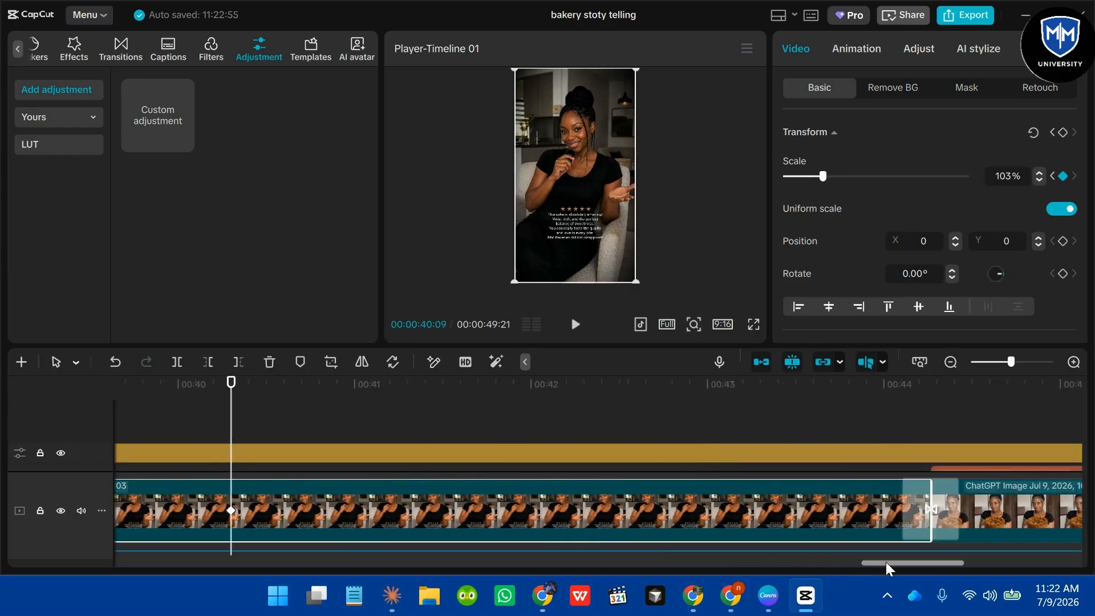
click(520, 423)
click(512, 506)
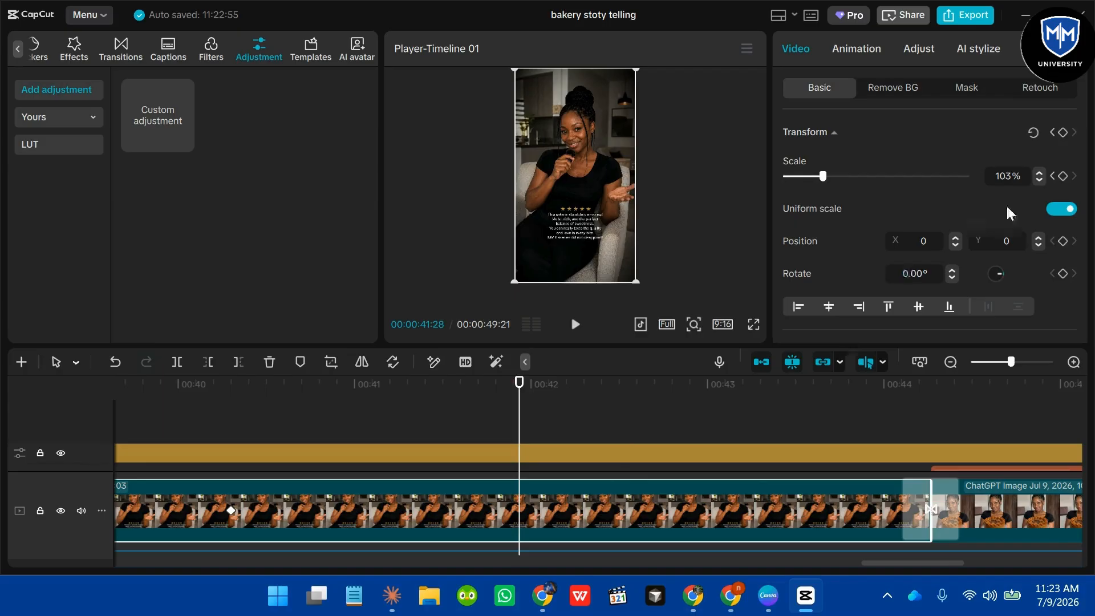
click(1039, 179)
click(1039, 179)
click(1039, 179)
click(1039, 179)
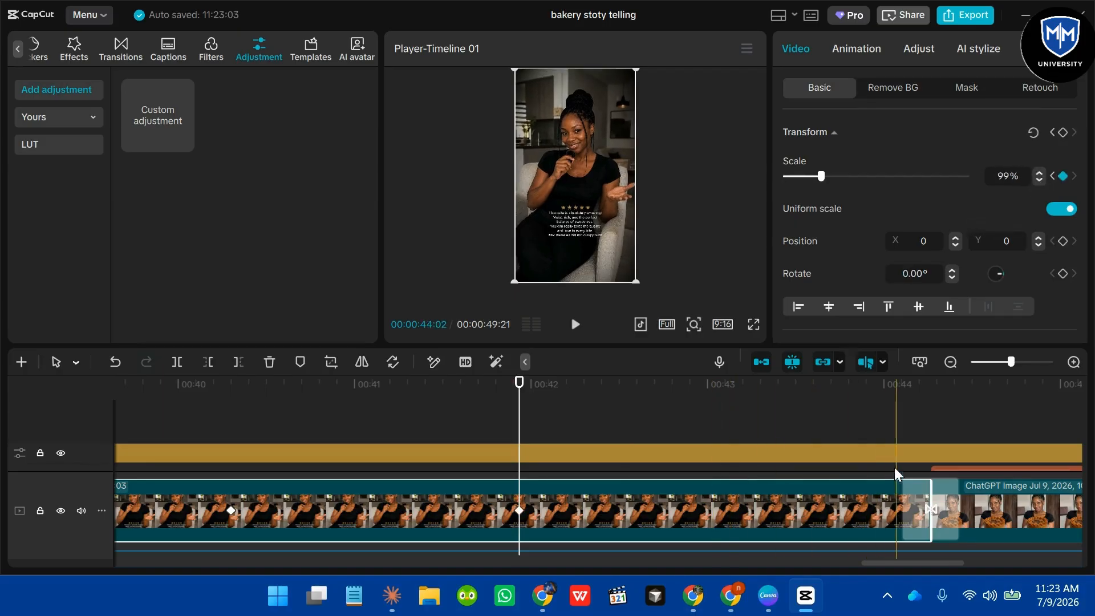
- Set the seated-woman clip's scale to 103% at its end, 00:00:44:08, to add a closing Scale keyframe
click(894, 449)
click(884, 488)
drag(519, 383, 929, 437)
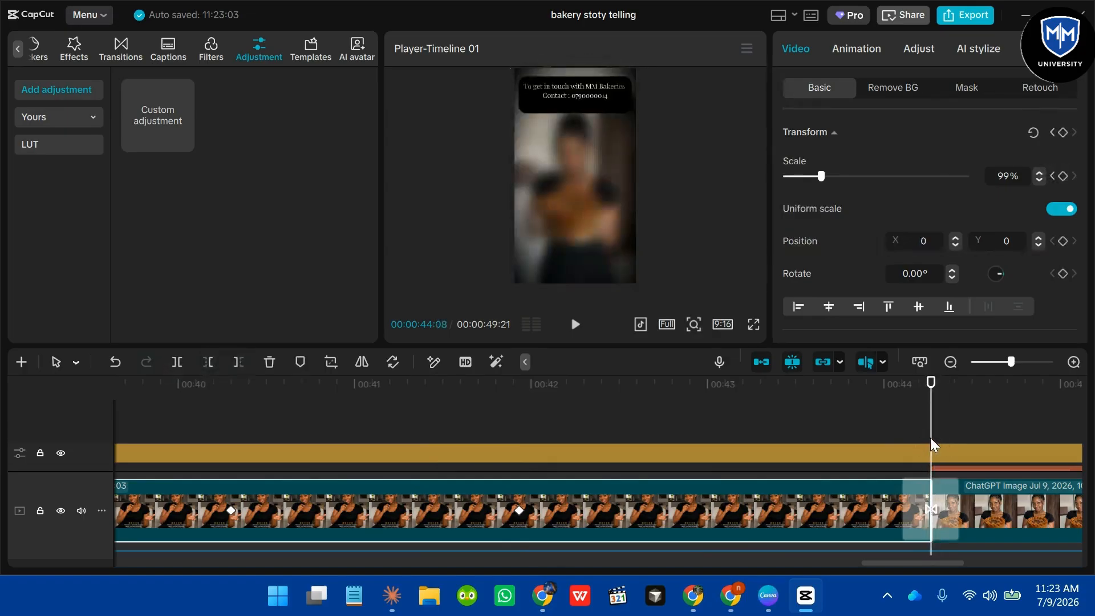
click(1040, 173)
click(1040, 173)
click(1040, 173)
click(1040, 173)
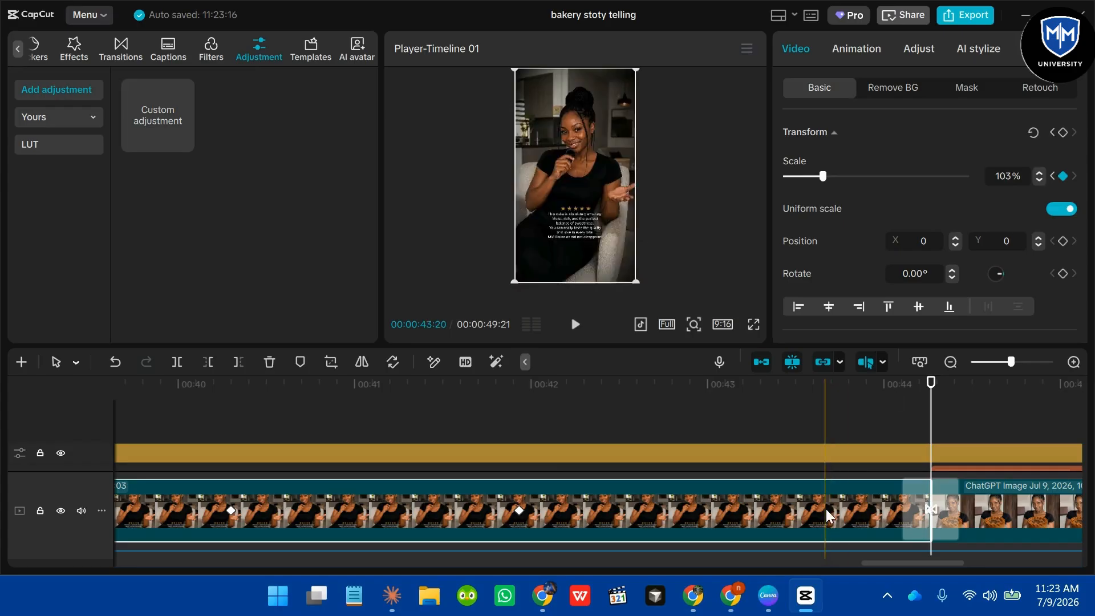
- Play the whole video from the beginning in full screen to review the animations, and return to the editor
drag(908, 563, 88, 519)
click(132, 432)
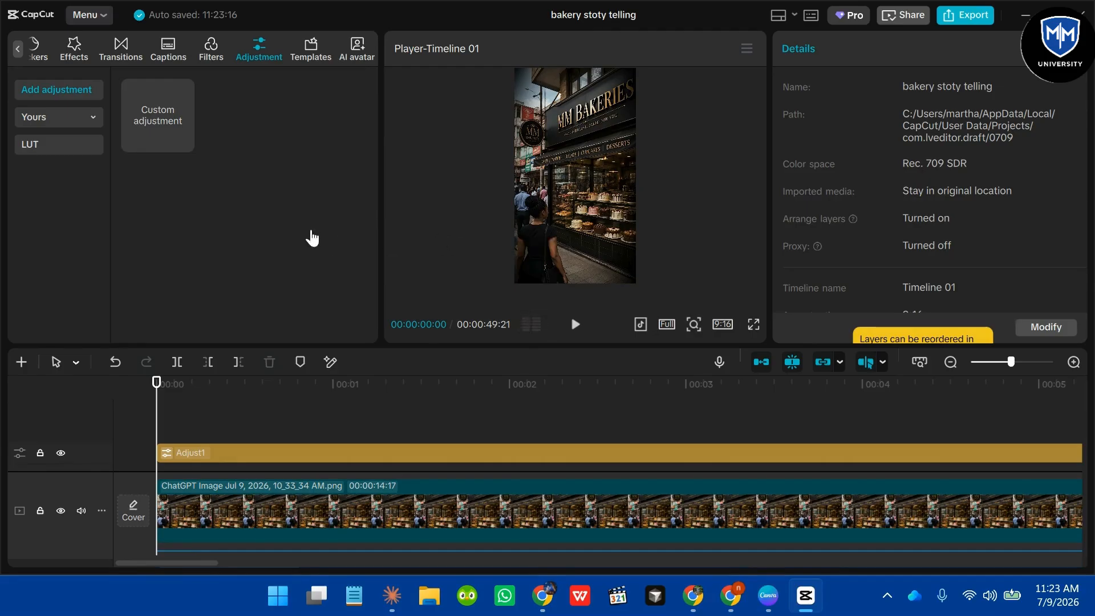
click(749, 324)
click(312, 545)
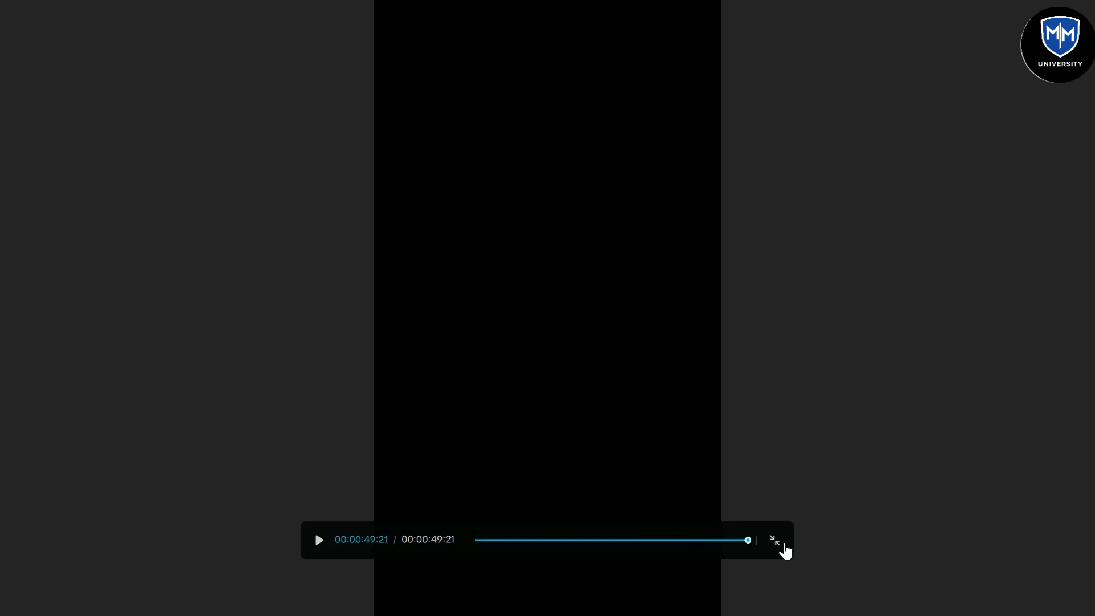
click(783, 546)
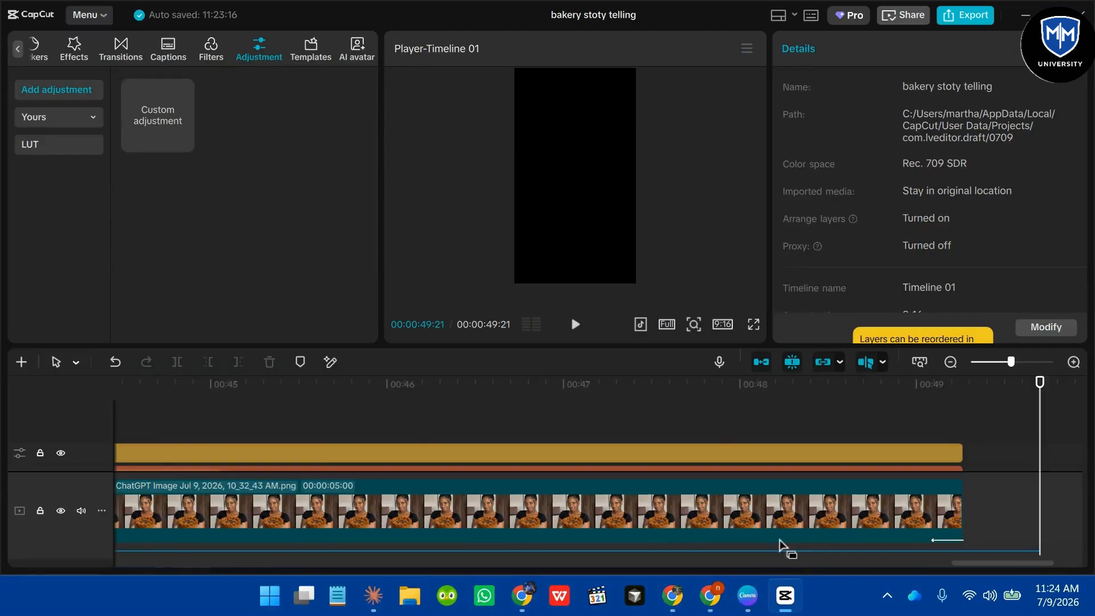
- Start exporting the video in 4K as an HEVC mp4 at 30fps, and stop the export
click(960, 19)
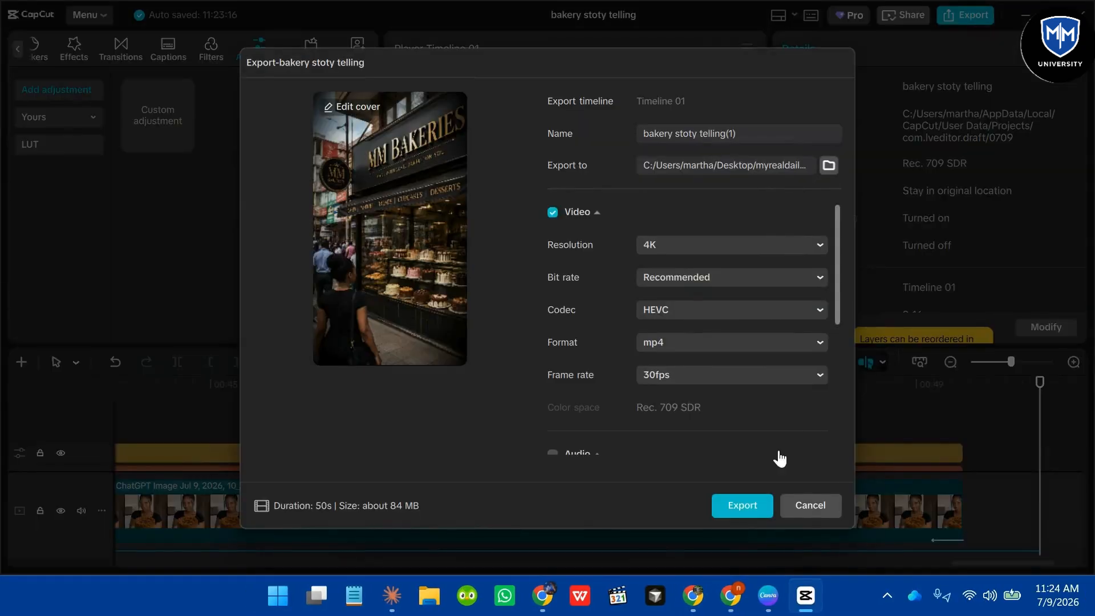
click(743, 509)
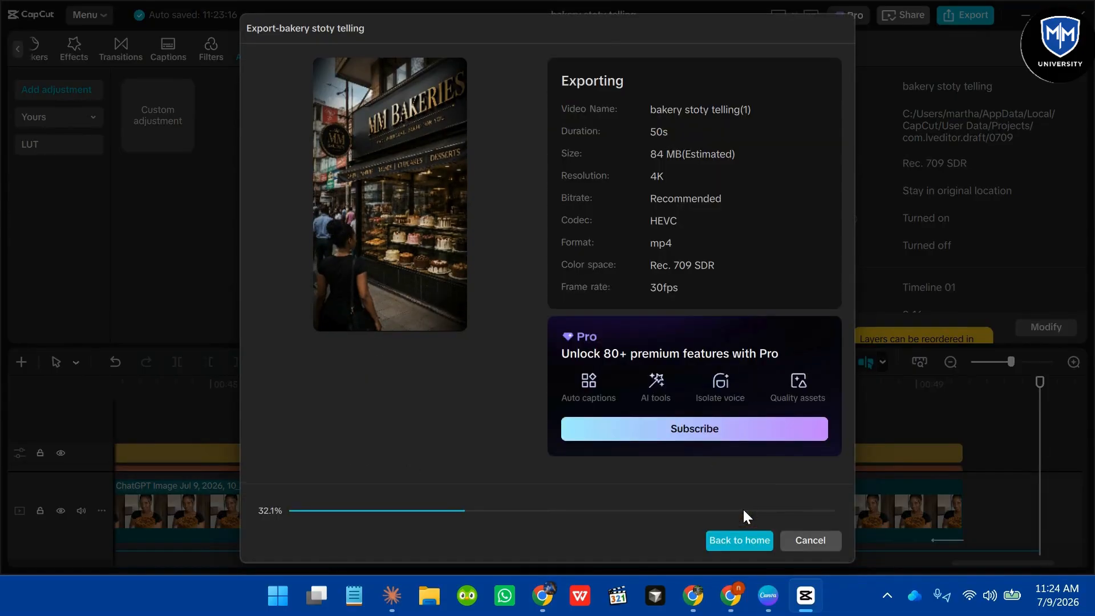
click(793, 542)
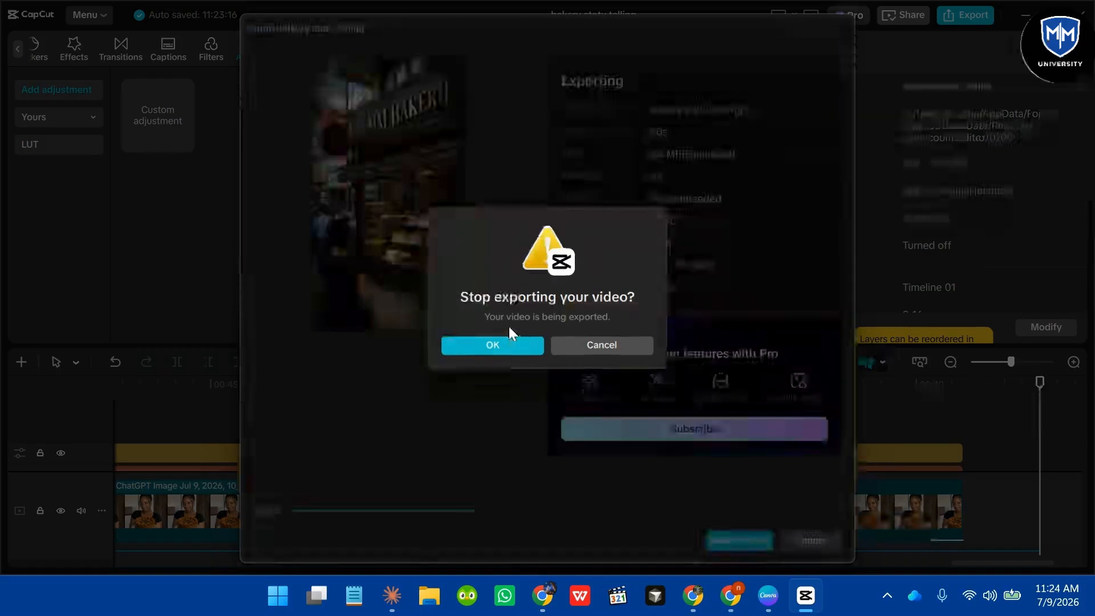
click(509, 344)
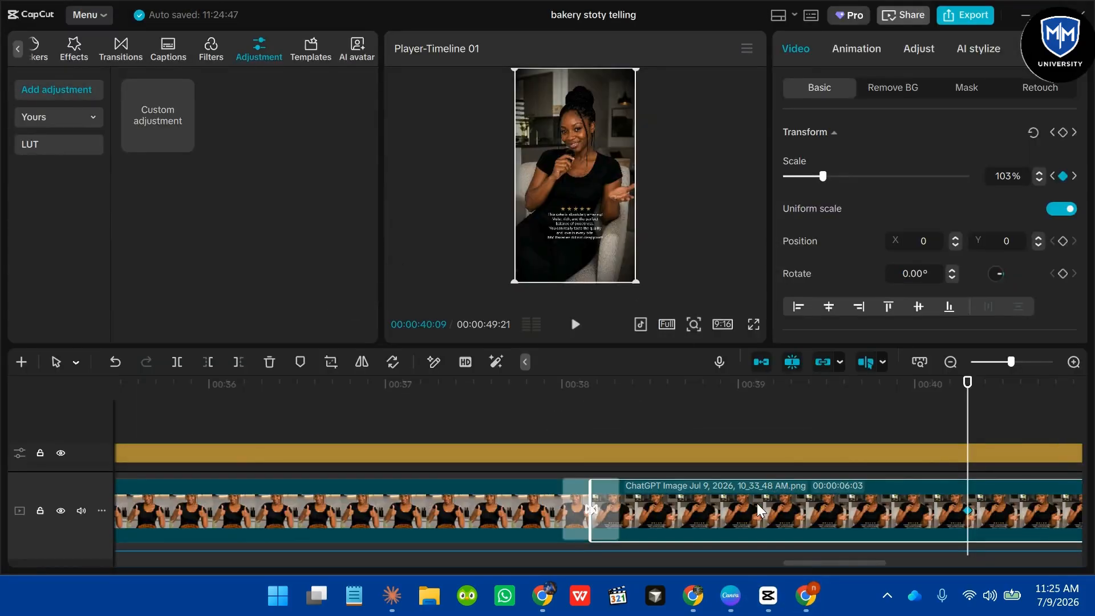
- Examine the variable speed animation graph of the seated-woman clip's Scale keyframes, and hide the graph again
click(867, 556)
drag(876, 563, 899, 562)
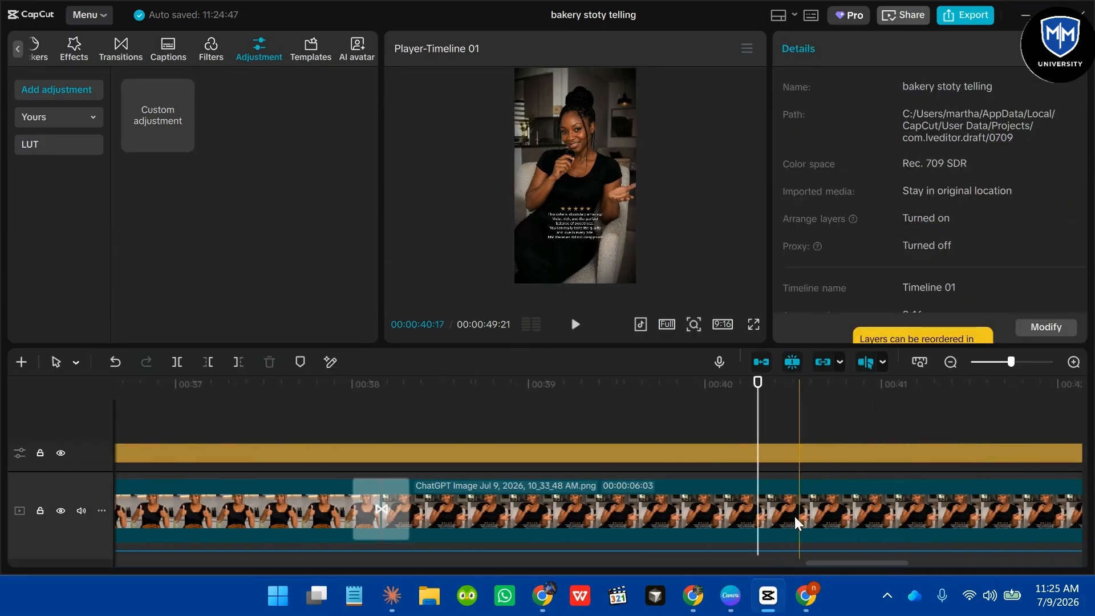
click(517, 402)
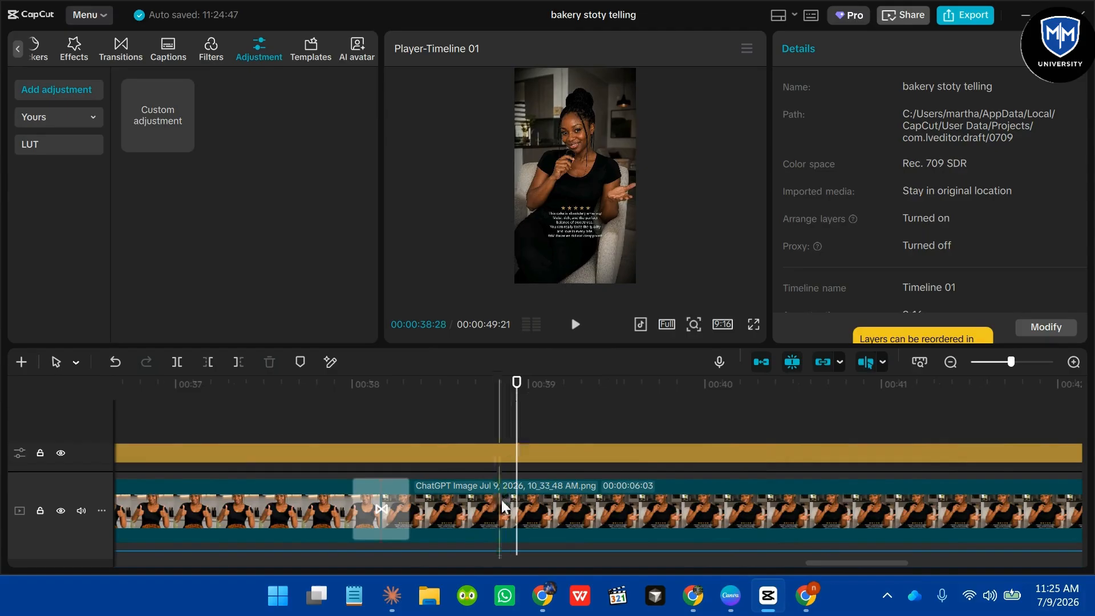
click(502, 504)
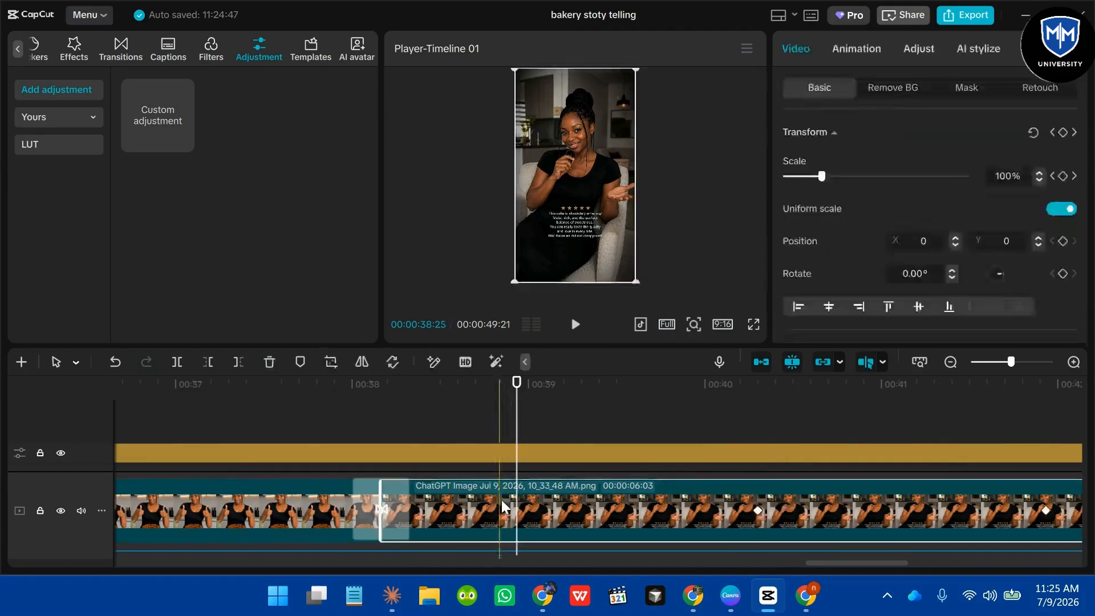
click(758, 511)
right_click(758, 513)
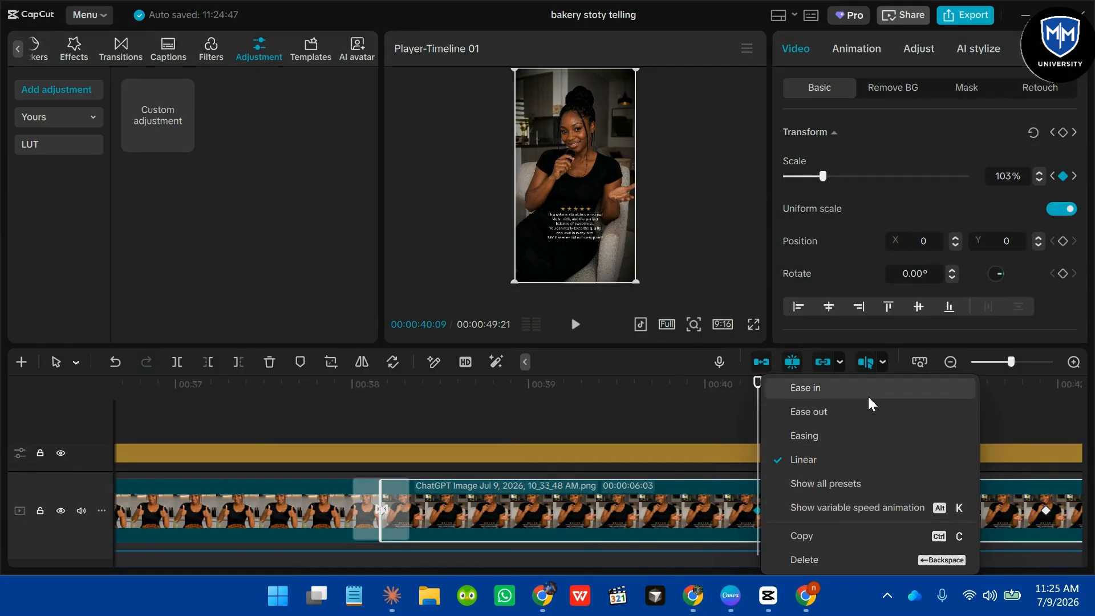
click(887, 507)
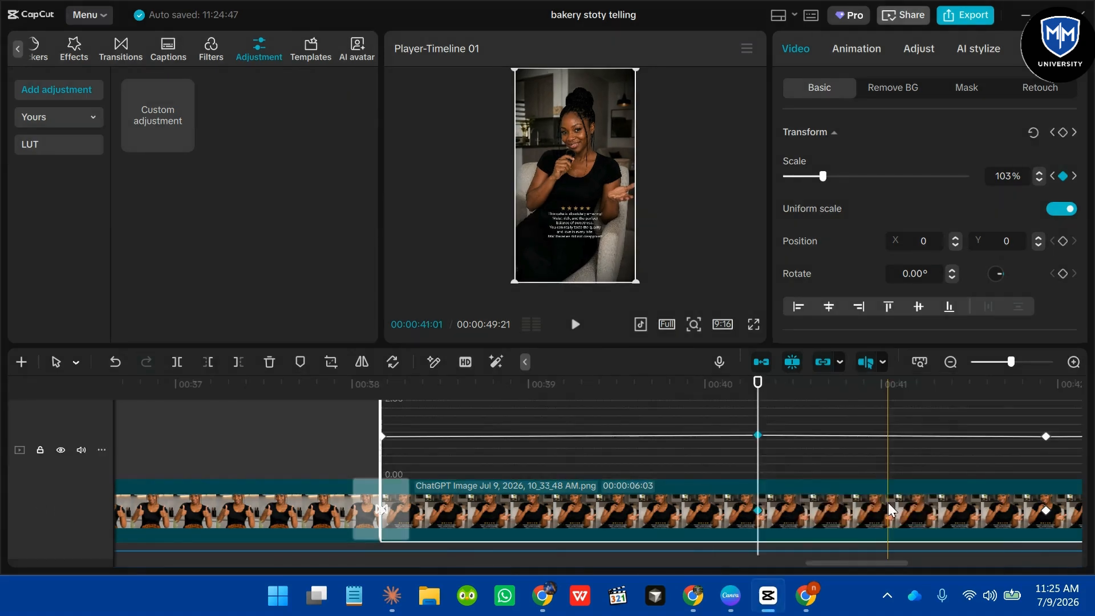
scroll(682, 460, down, 1)
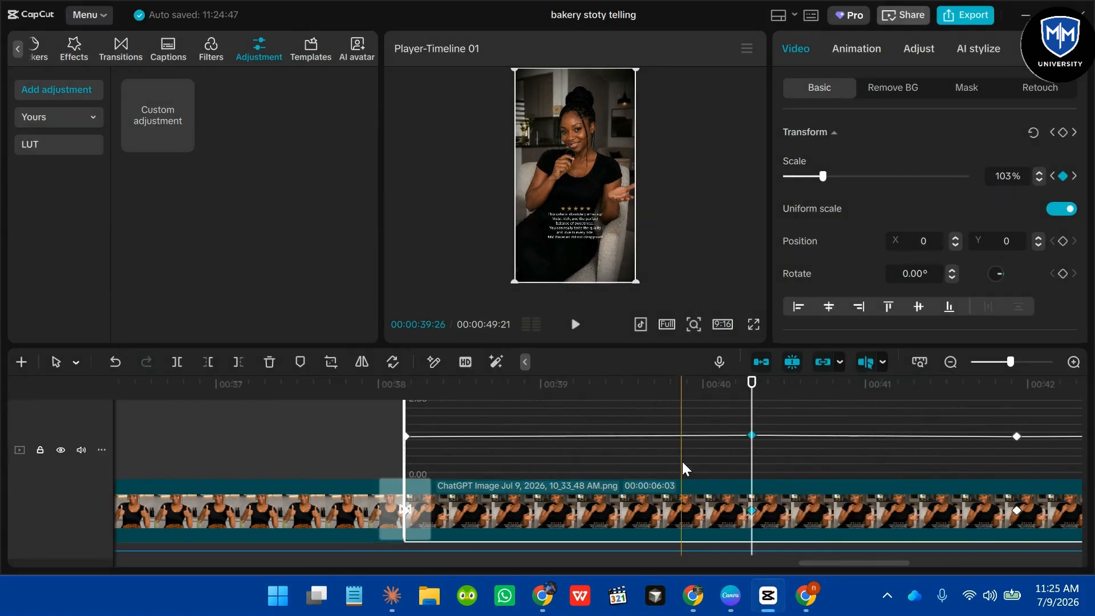
drag(1010, 361, 996, 361)
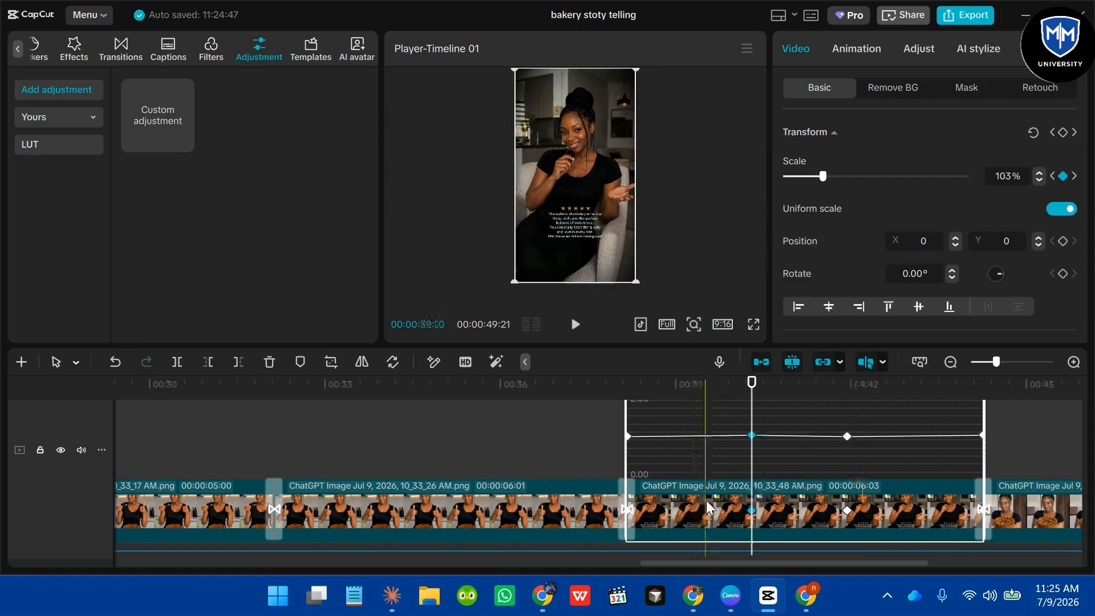
right_click(728, 472)
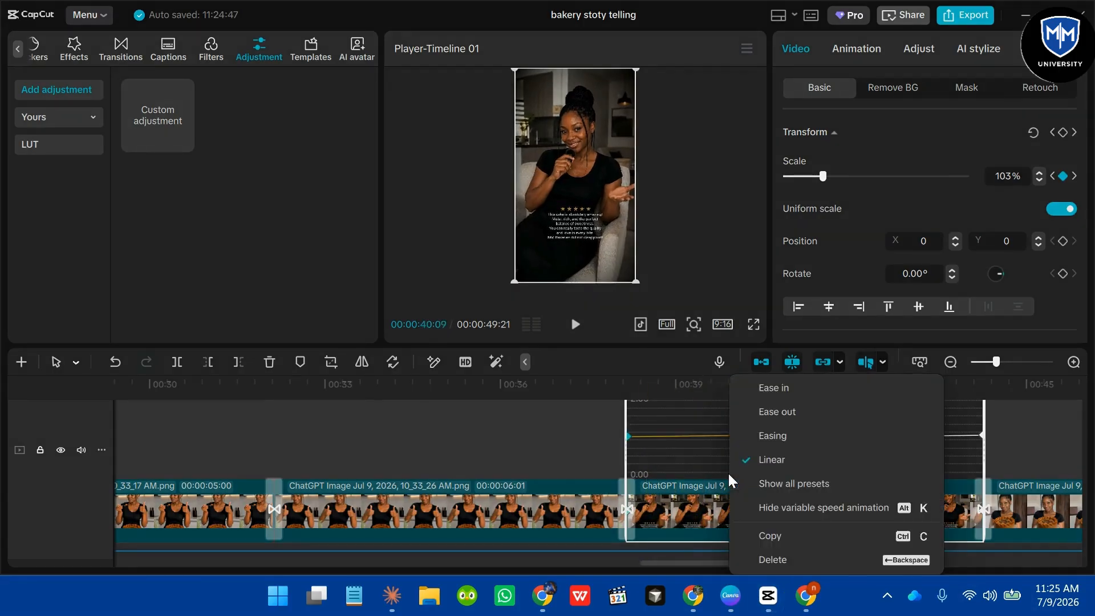
click(771, 501)
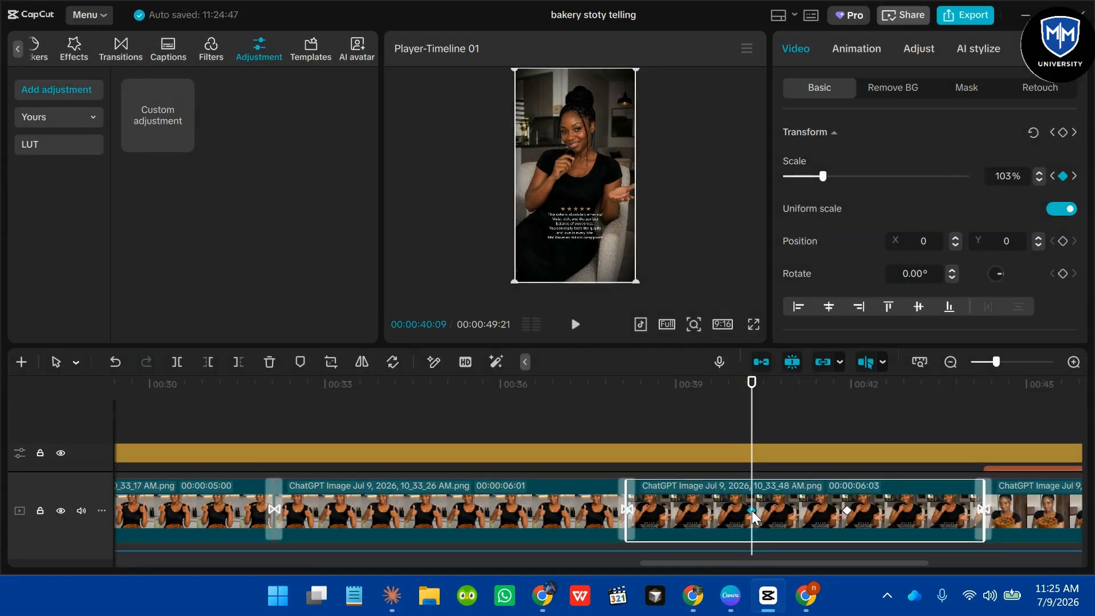
- Apply Ease in to the seated-woman clip's 00:00:40:09 keyframe and Ease out to its 00:00:41:28 keyframe
right_click(753, 516)
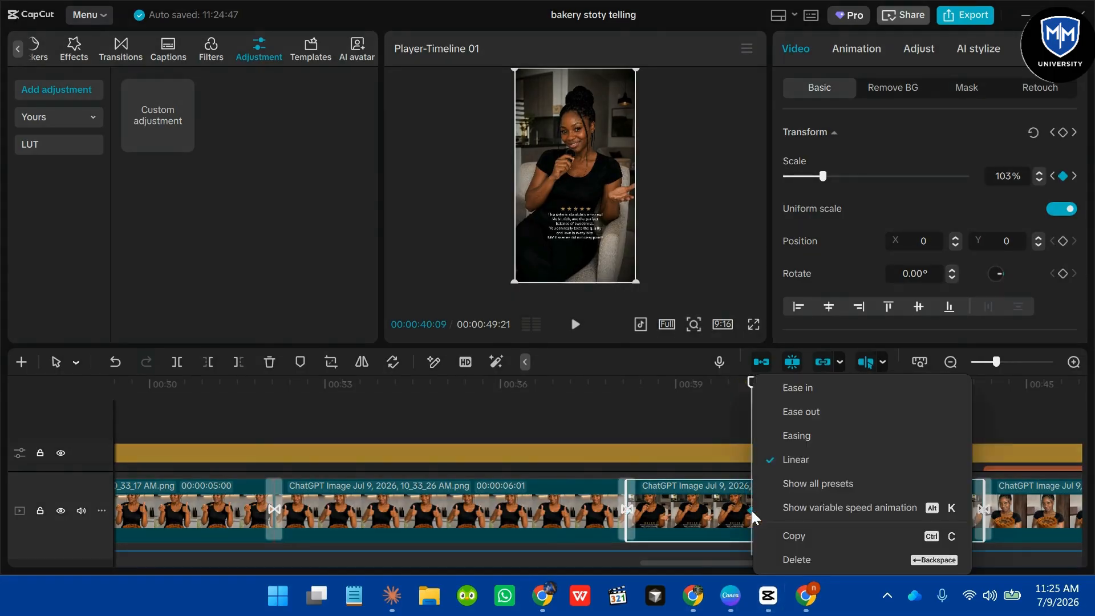
click(796, 390)
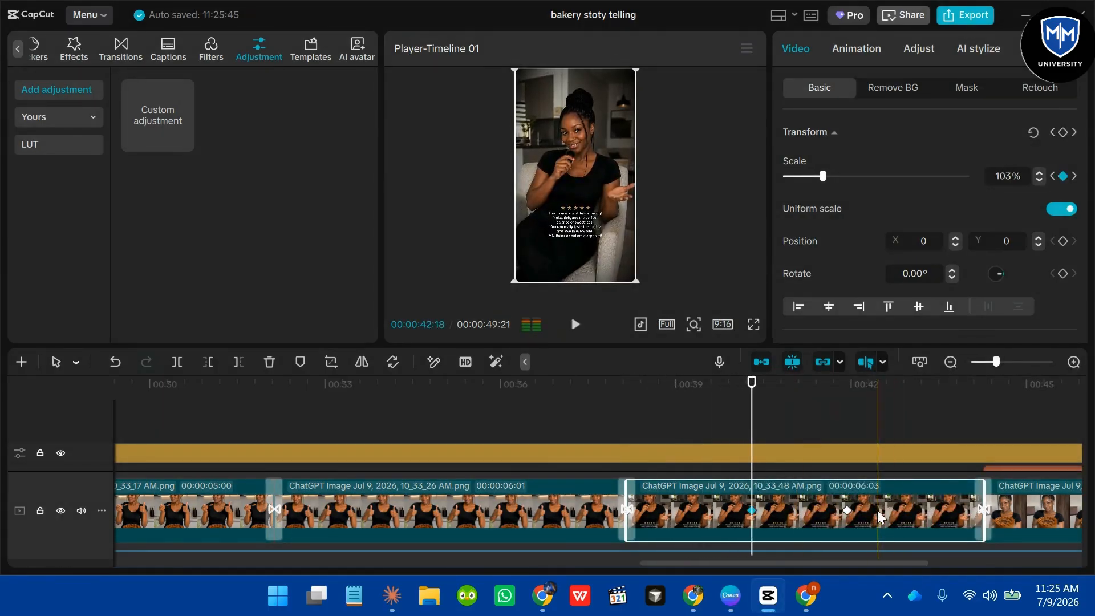
click(848, 511)
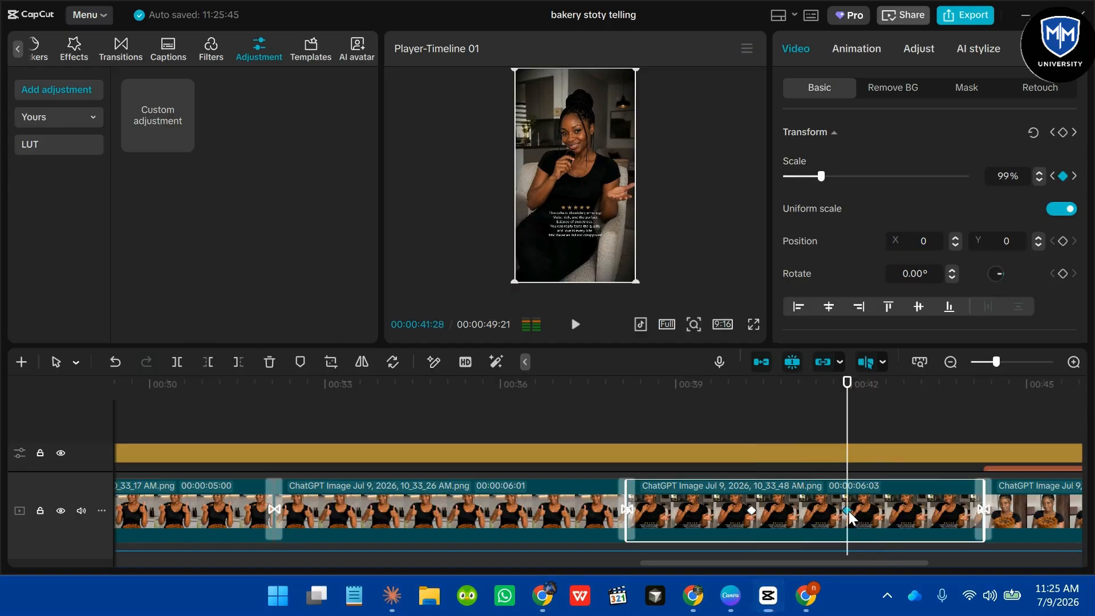
right_click(849, 511)
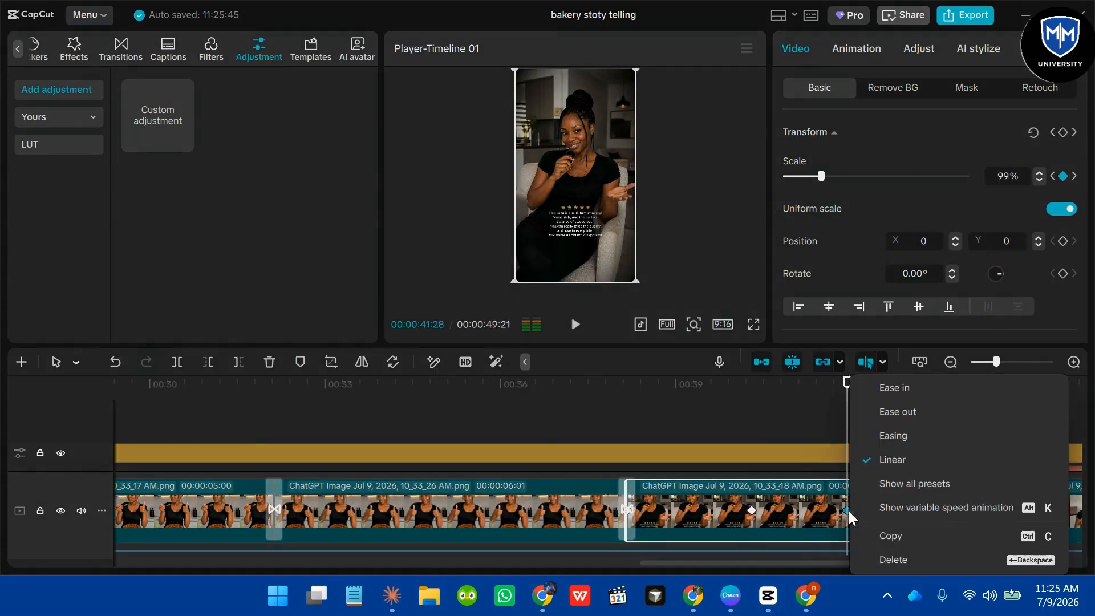
click(901, 411)
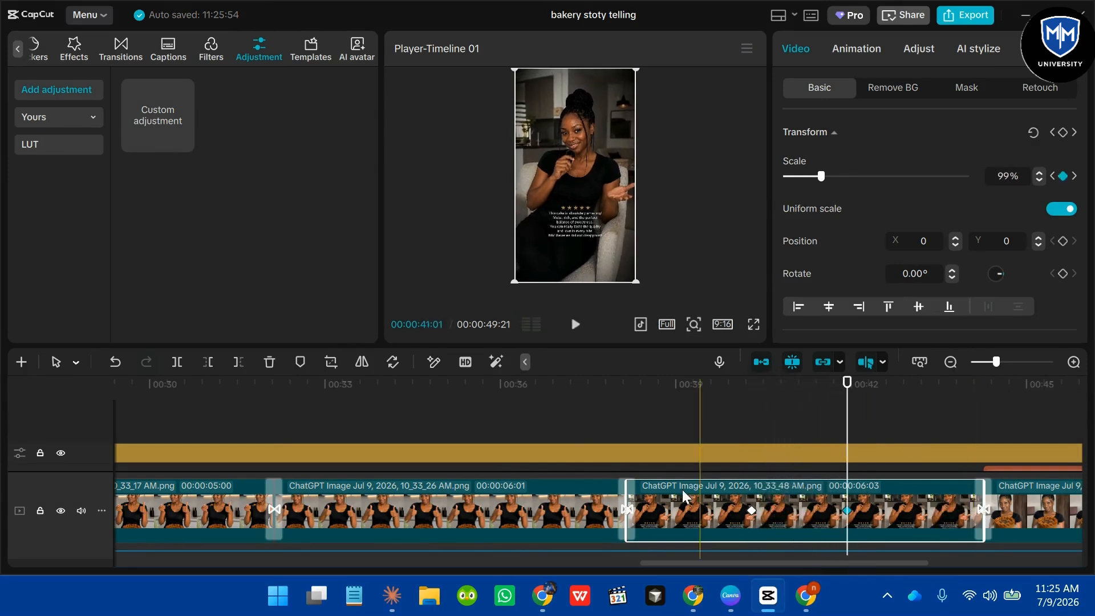
- Play the seated-woman clip from its start at 00:00:38:05 to check the eased zoom
click(630, 426)
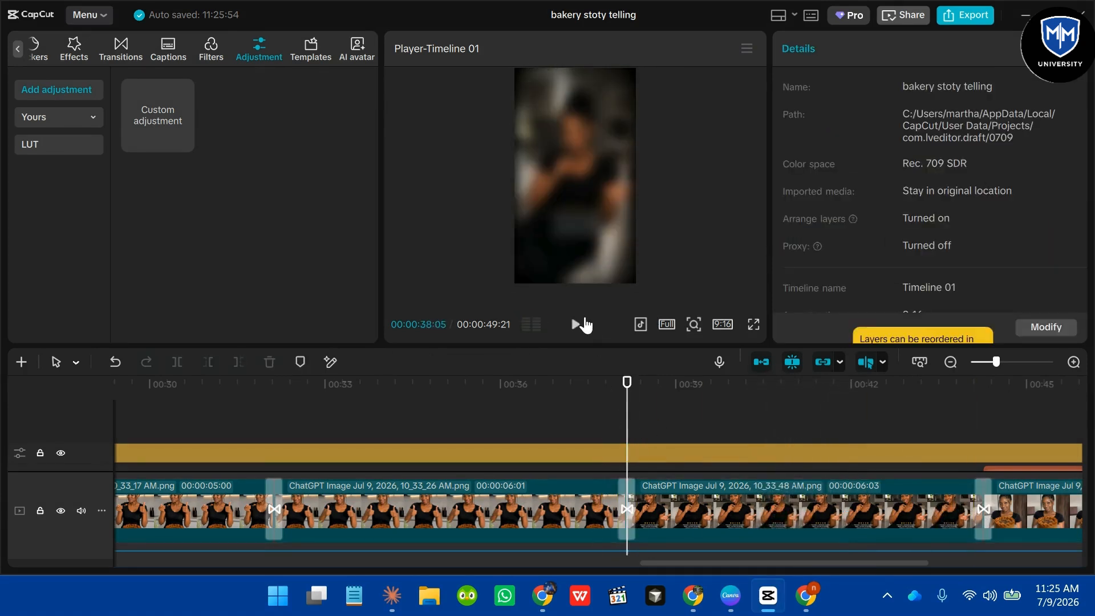
click(576, 324)
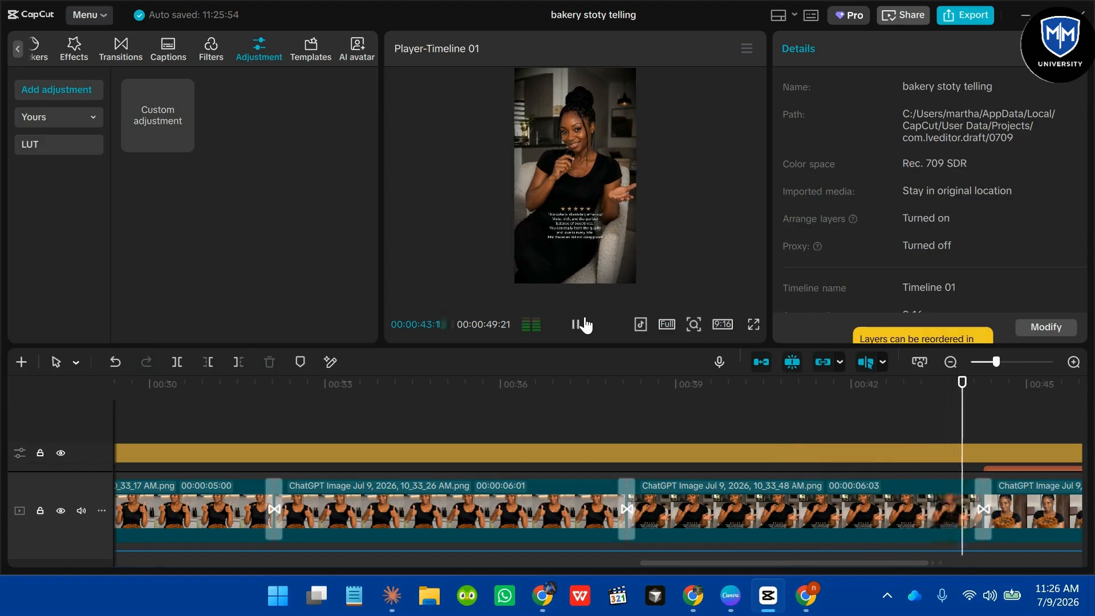
click(577, 326)
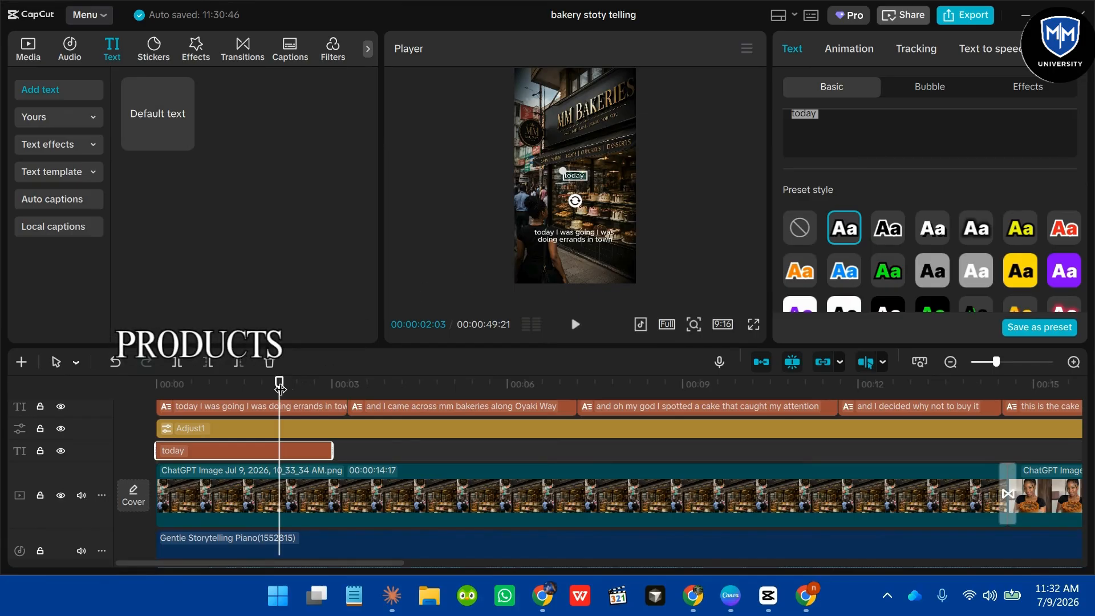
drag(279, 388, 152, 388)
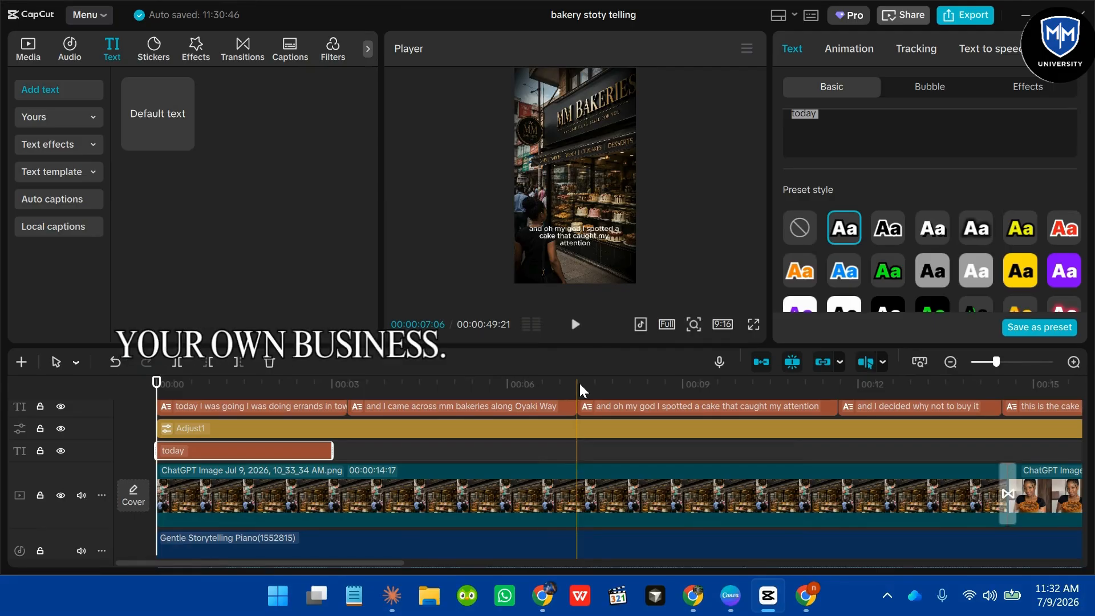
key(Home)
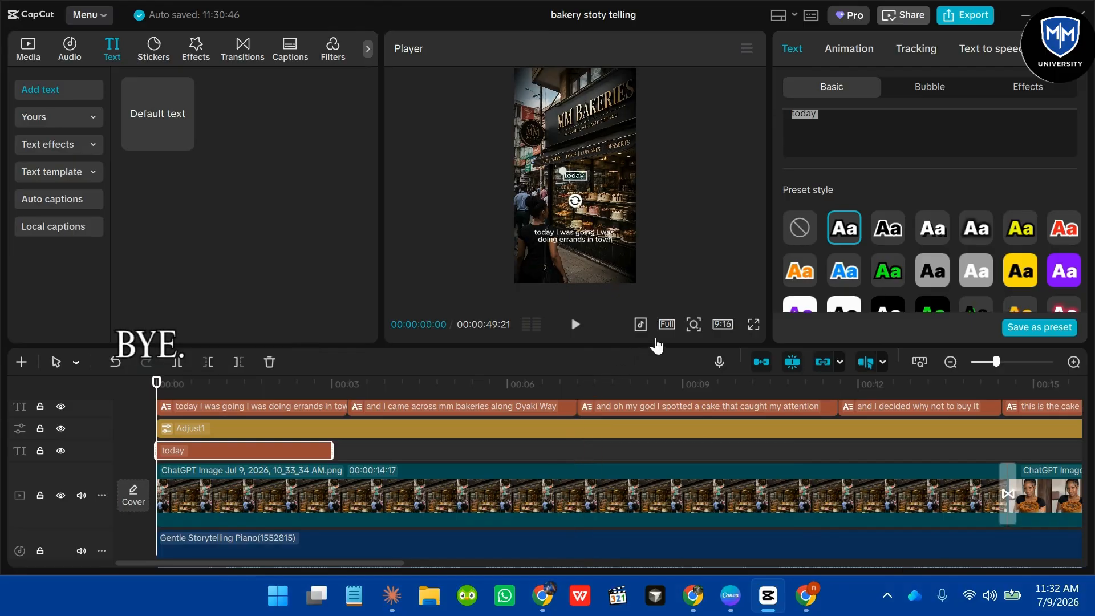